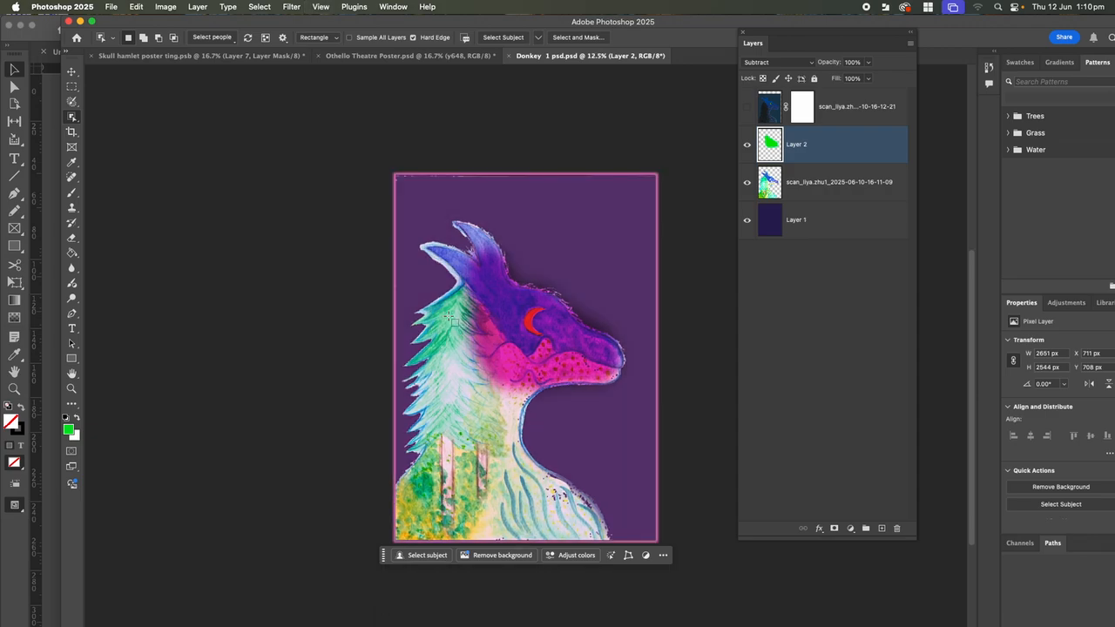
Show and then hide the top scan layer, and open the File menu
{"action": "left_click", "coordinate": [747, 106]}
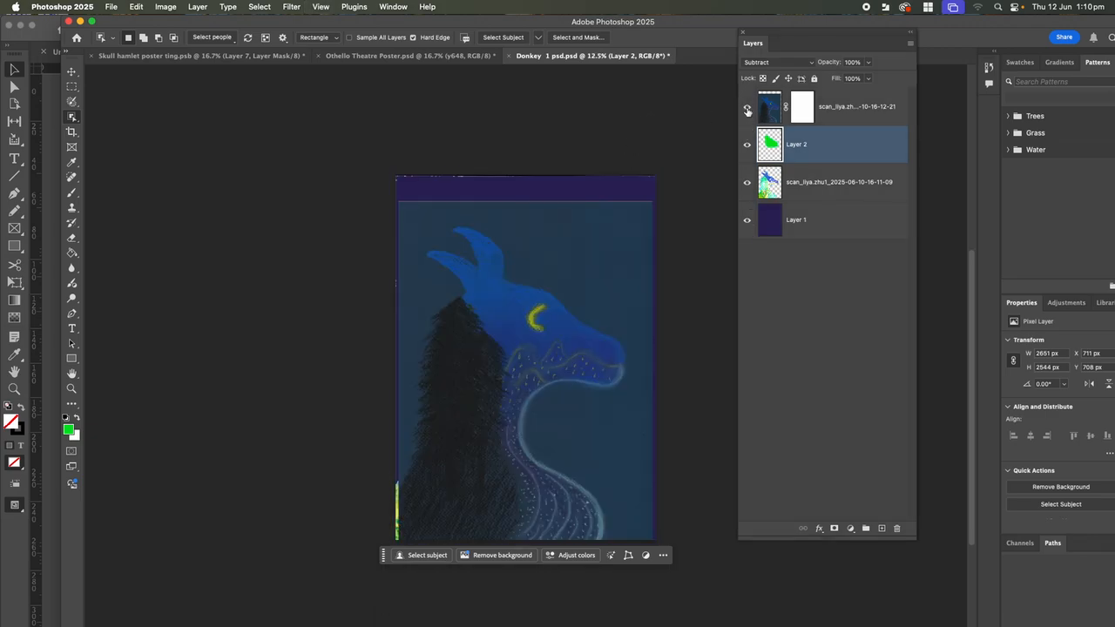
{"action": "left_click", "coordinate": [747, 106]}
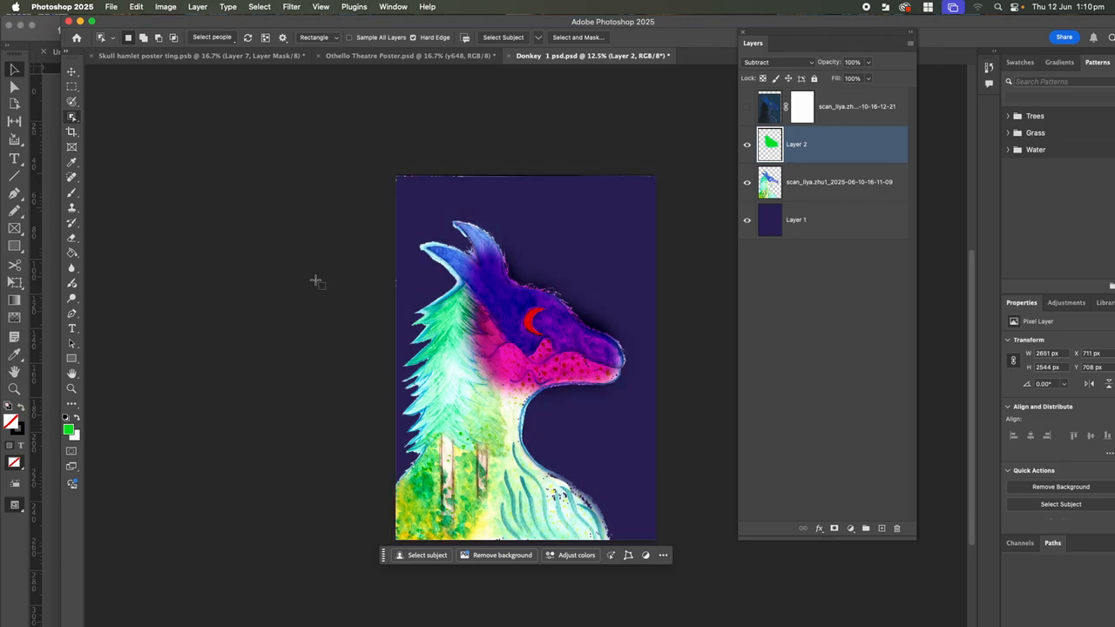
{"action": "left_click", "coordinate": [111, 8]}
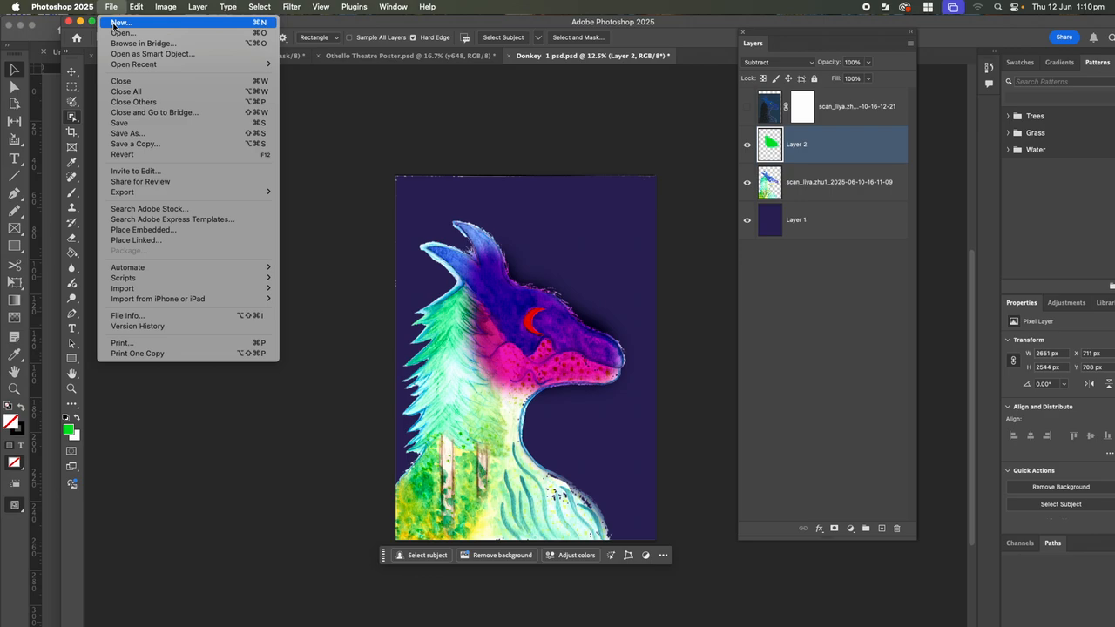
Start a new Print document and switch its size units to Millimeters
{"action": "left_click", "coordinate": [113, 24]}
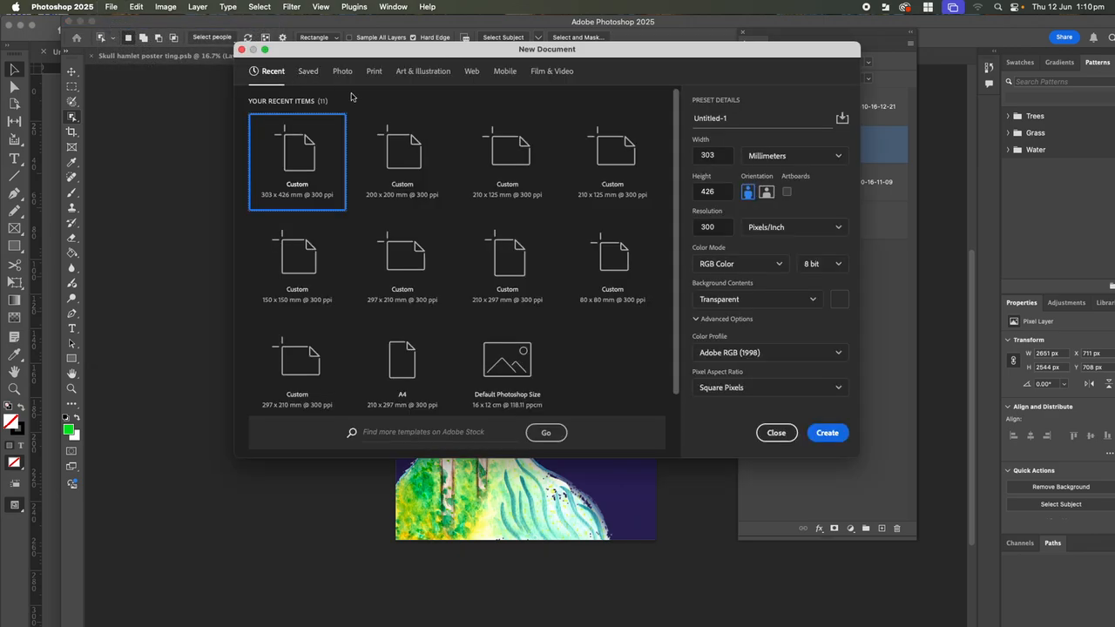
{"action": "left_click", "coordinate": [375, 73]}
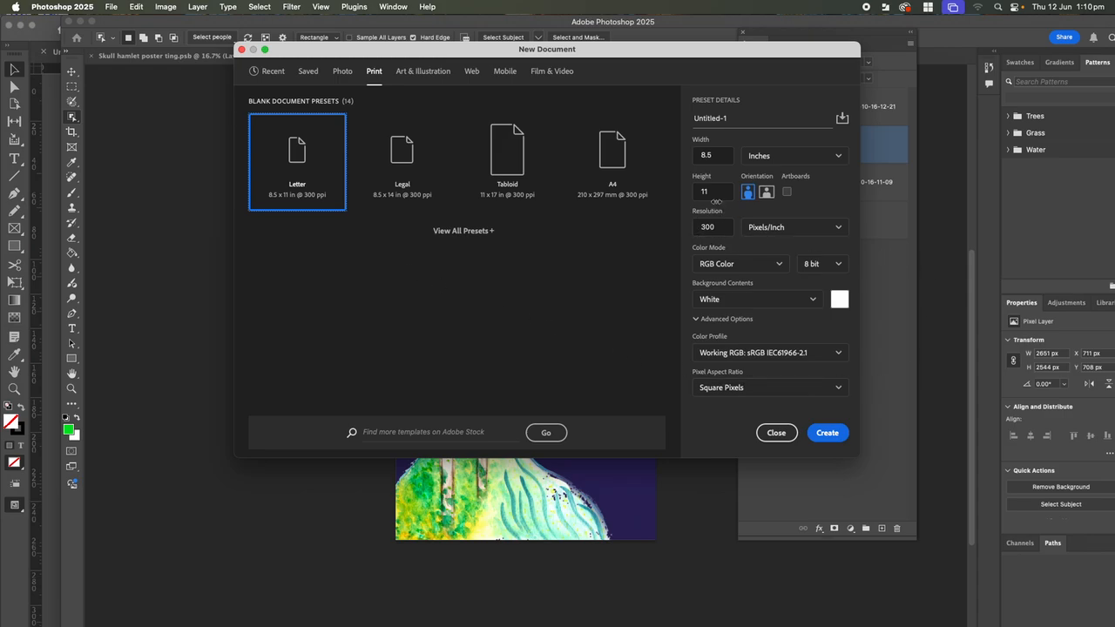
{"action": "left_click", "coordinate": [771, 156]}
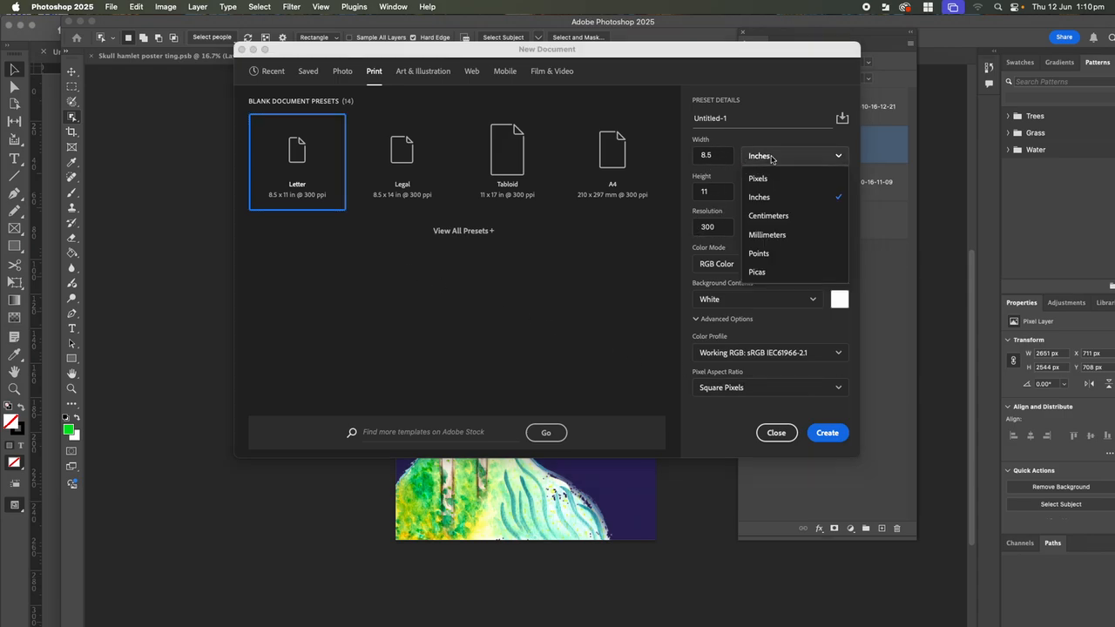
{"action": "left_click", "coordinate": [767, 235]}
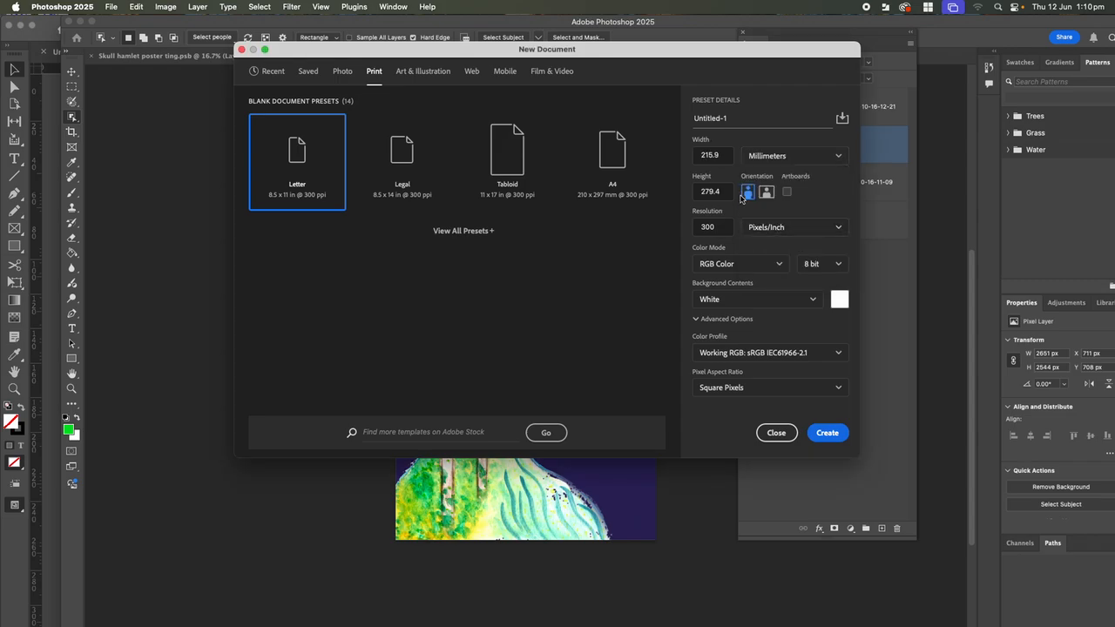
{"action": "left_click", "coordinate": [724, 156]}
Enter a document size of 303 mm width by 426 mm height
{"action": "key", "text": "BackSpace"}
{"action": "left_click", "coordinate": [718, 191]}
{"action": "left_click", "coordinate": [719, 155]}
{"action": "key", "text": "BackSpace"}
{"action": "type", "text": "303"}
{"action": "key", "text": "Tab"}
{"action": "key", "text": "BackSpace"}
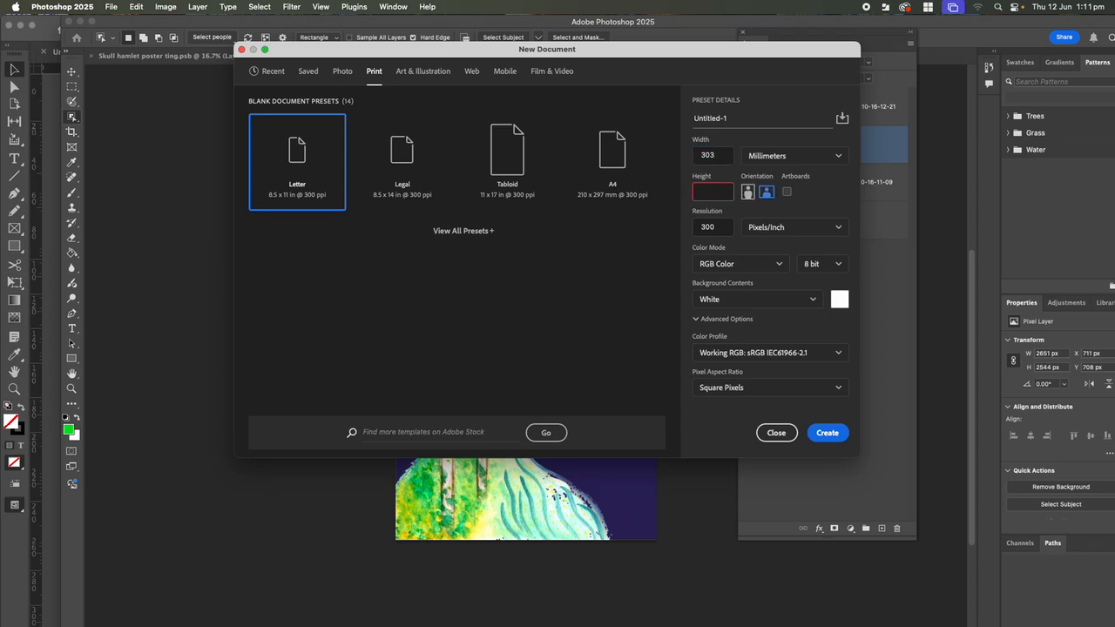
{"action": "type", "text": "426"}
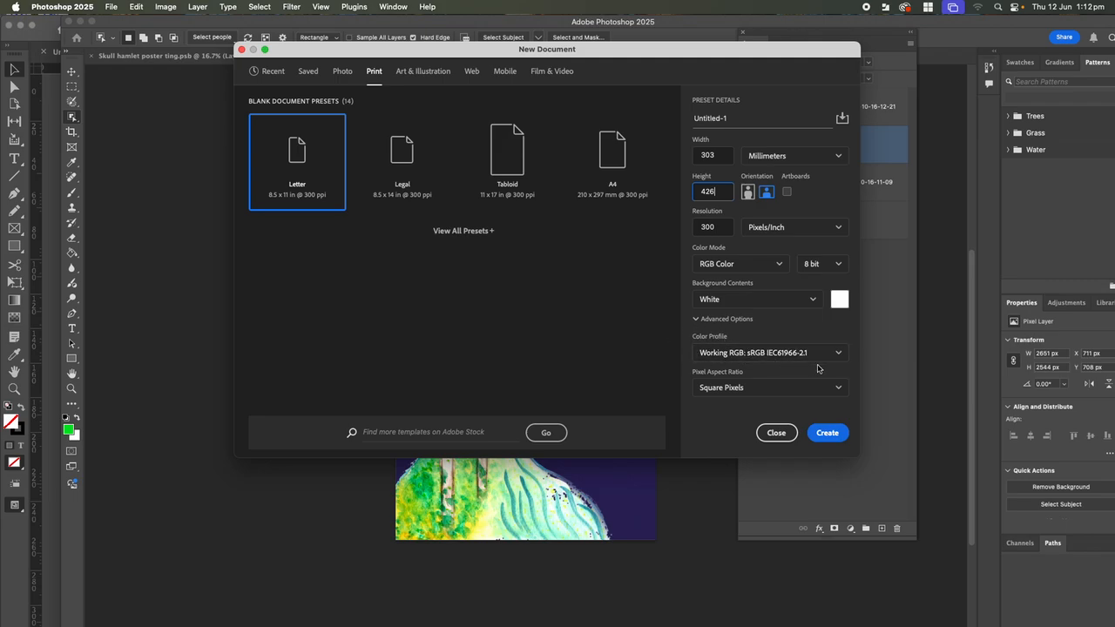
Pick Adobe RGB (1998) from the new document's Color Profile list
{"action": "left_click", "coordinate": [756, 355]}
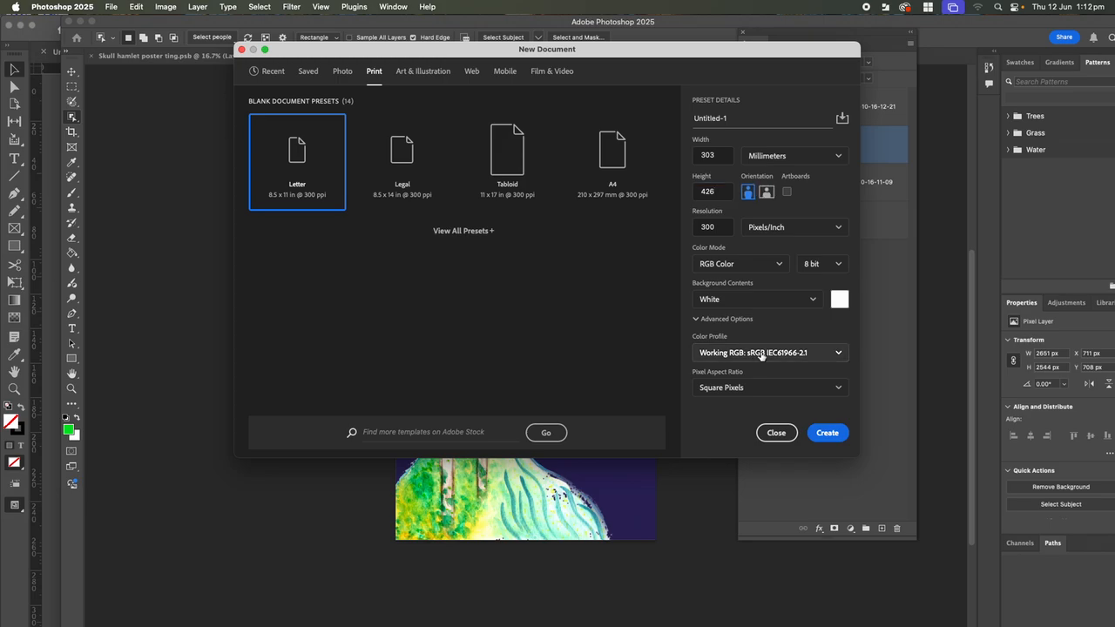
{"action": "left_click_drag", "start_coordinate": [843, 376], "coordinate": [853, 345]}
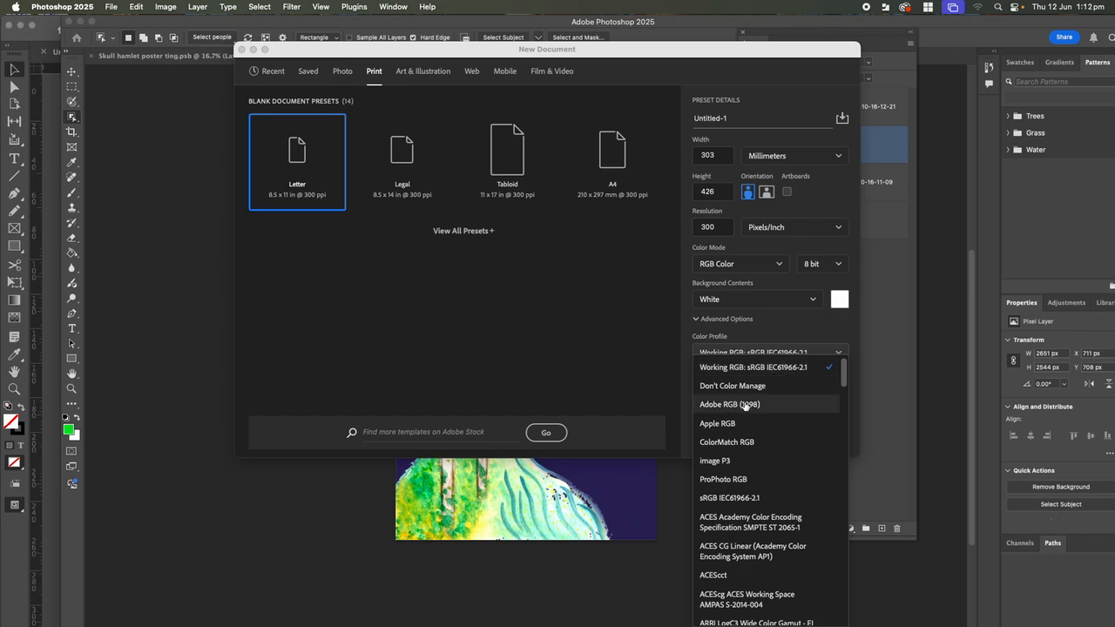
{"action": "left_click", "coordinate": [732, 370]}
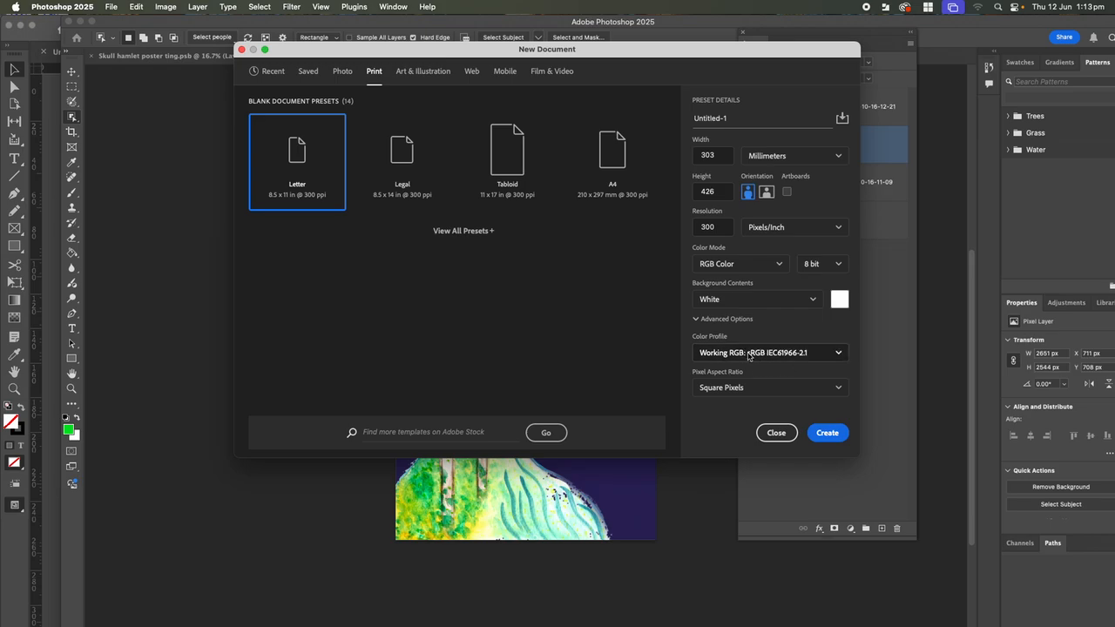
{"action": "left_click", "coordinate": [758, 351]}
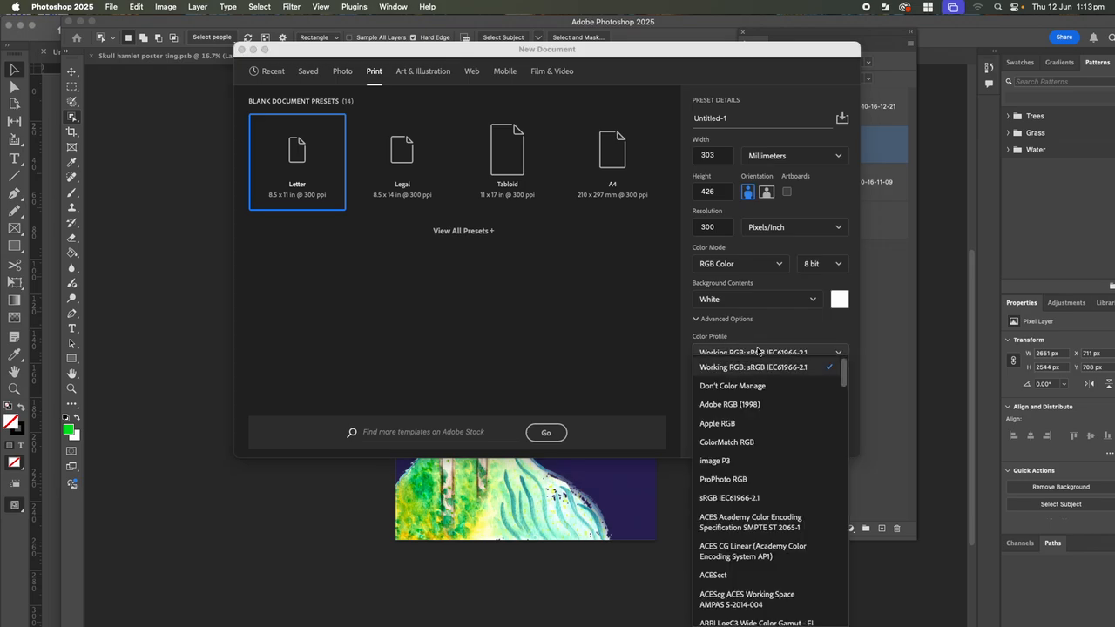
{"action": "left_click", "coordinate": [725, 406]}
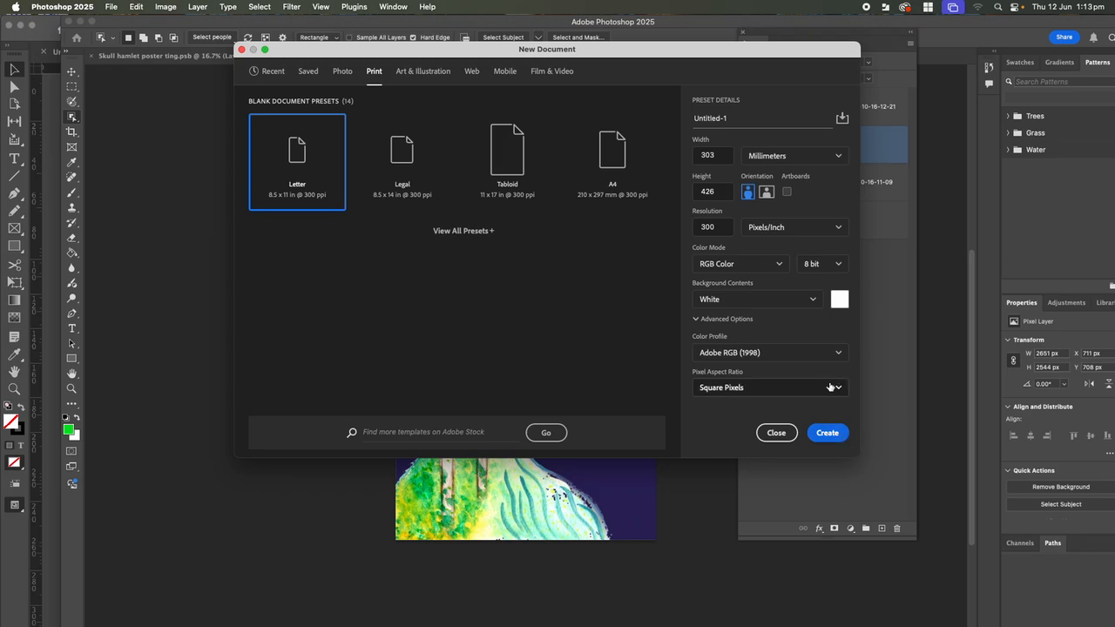
{"action": "left_click", "coordinate": [787, 356]}
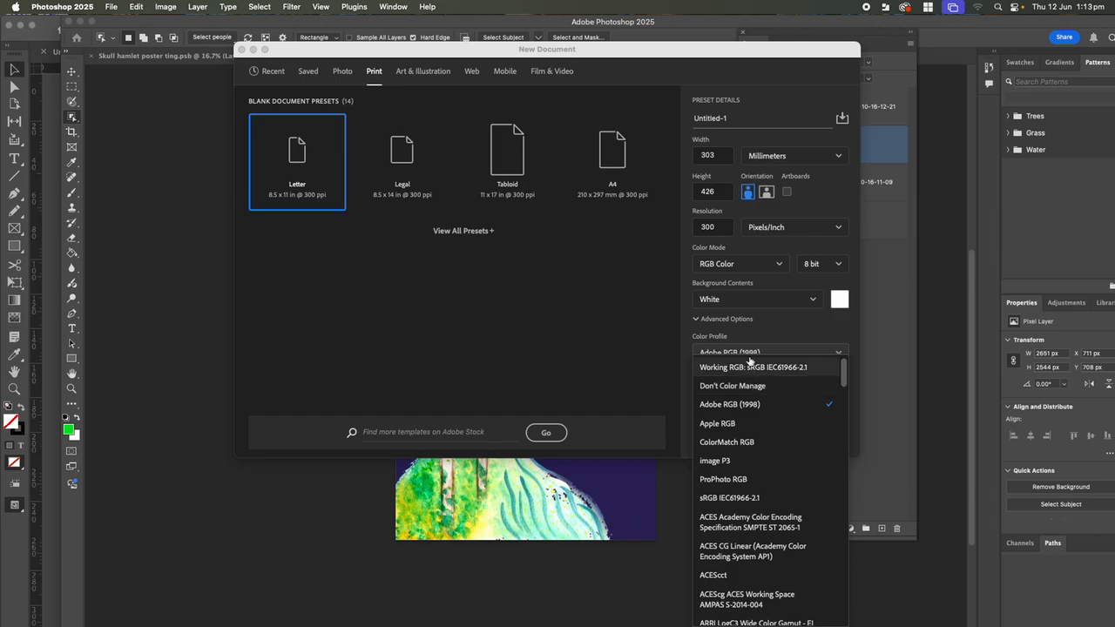
{"action": "left_click", "coordinate": [748, 353]}
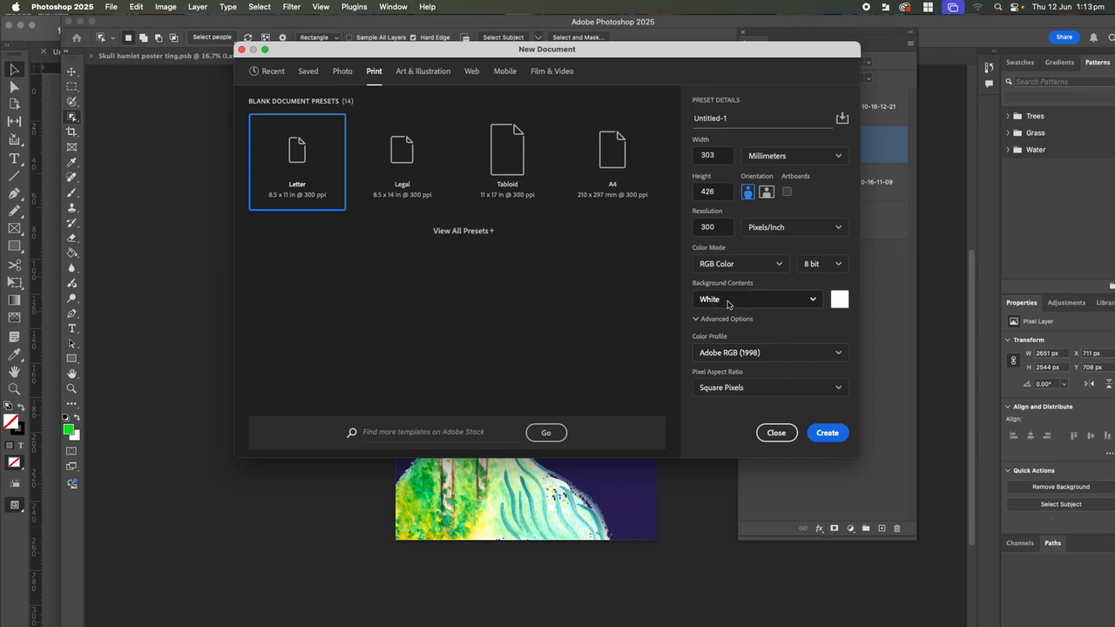
Make the background Transparent, keep Square Pixels and Pixels/Inch, and create the document
{"action": "left_click", "coordinate": [816, 302]}
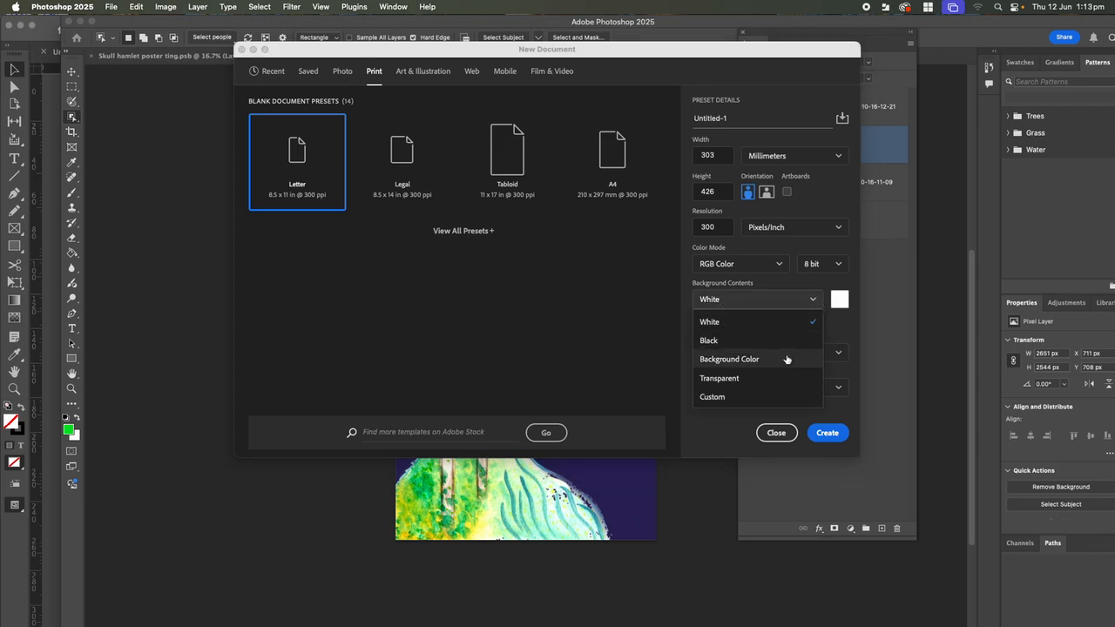
{"action": "left_click", "coordinate": [737, 381]}
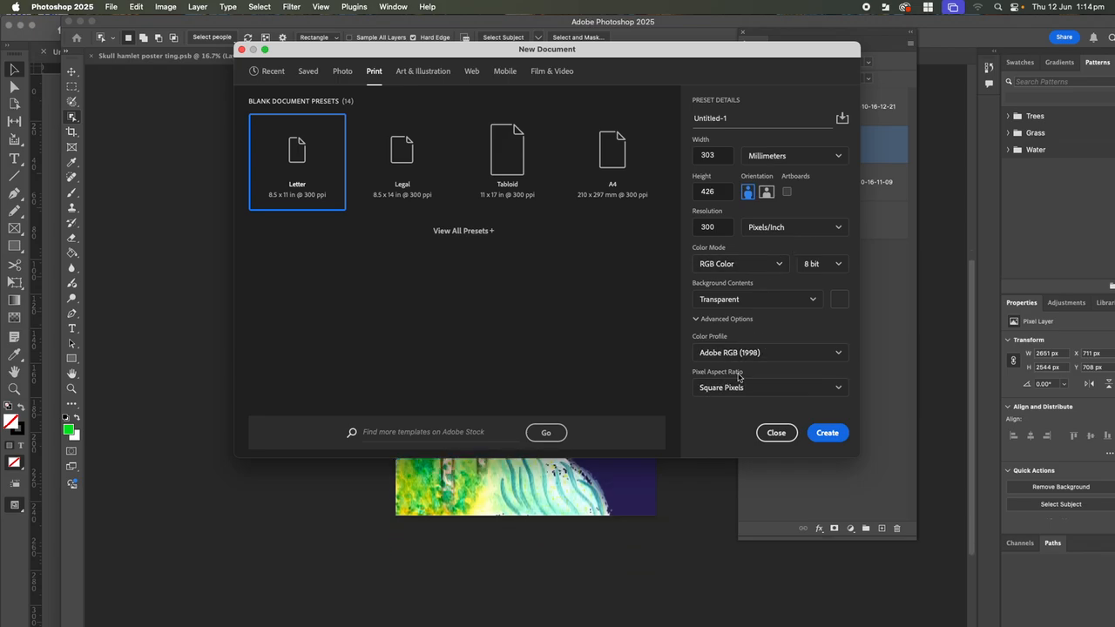
{"action": "left_click", "coordinate": [830, 389]}
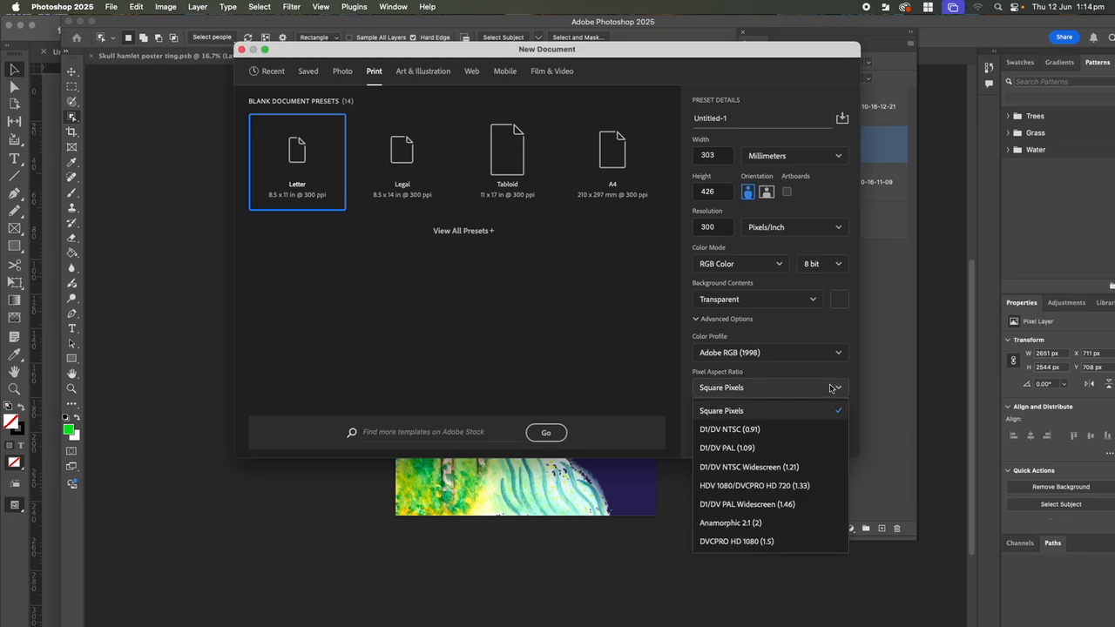
{"action": "left_click", "coordinate": [828, 411]}
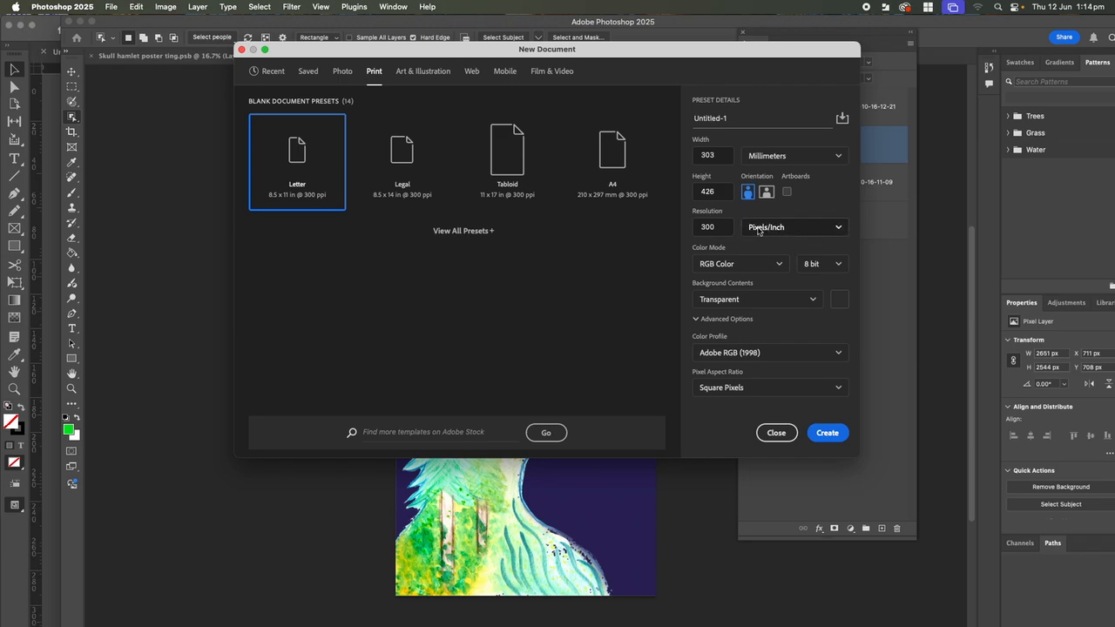
{"action": "left_click", "coordinate": [839, 230]}
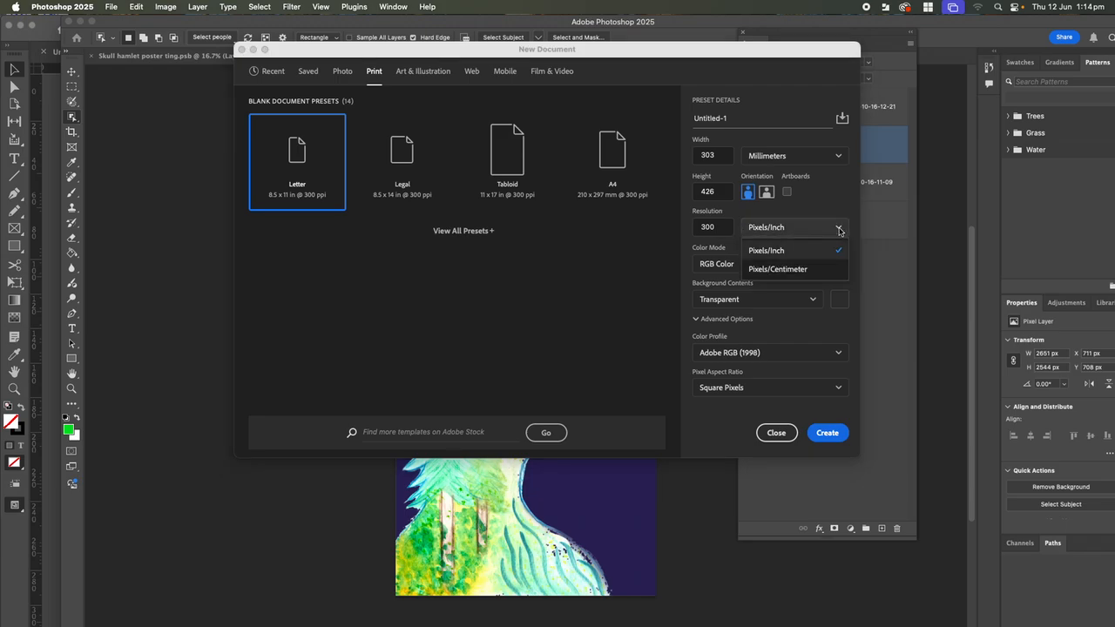
{"action": "left_click", "coordinate": [784, 252]}
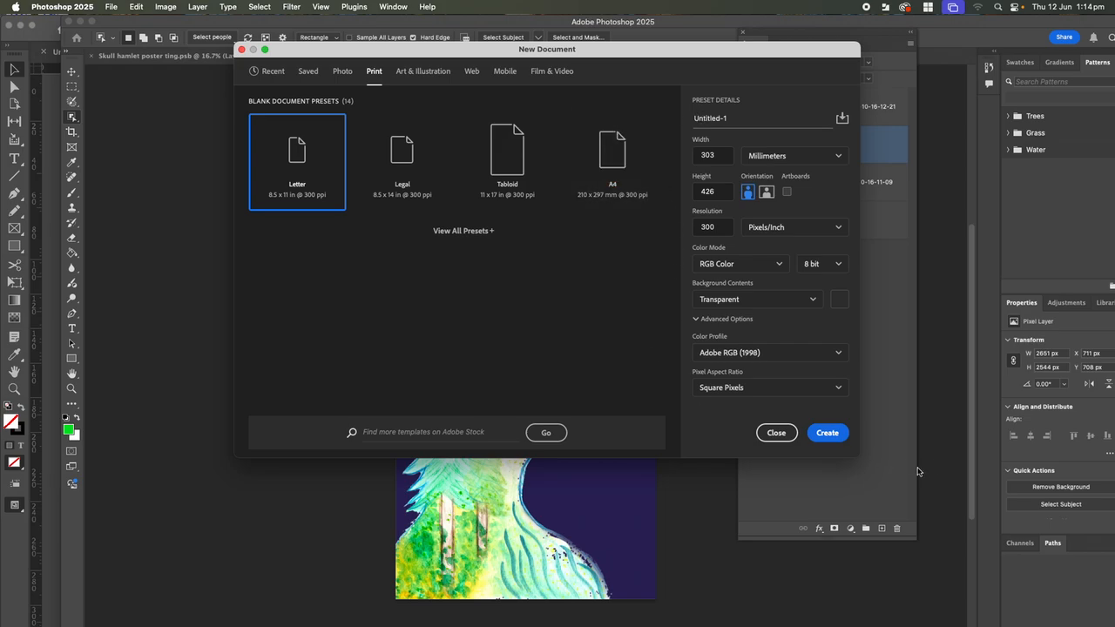
{"action": "left_click", "coordinate": [828, 433]}
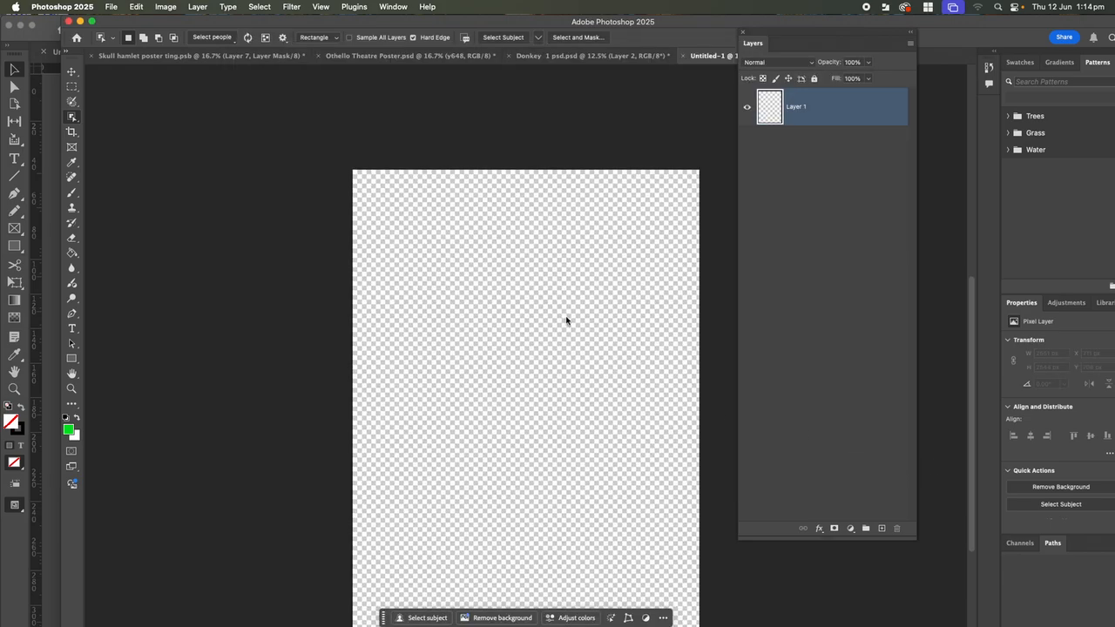
Switch from Photoshop to InDesign using the Dock
{"action": "scroll", "coordinate": [568, 320], "scroll_direction": "up", "scroll_amount": 2}
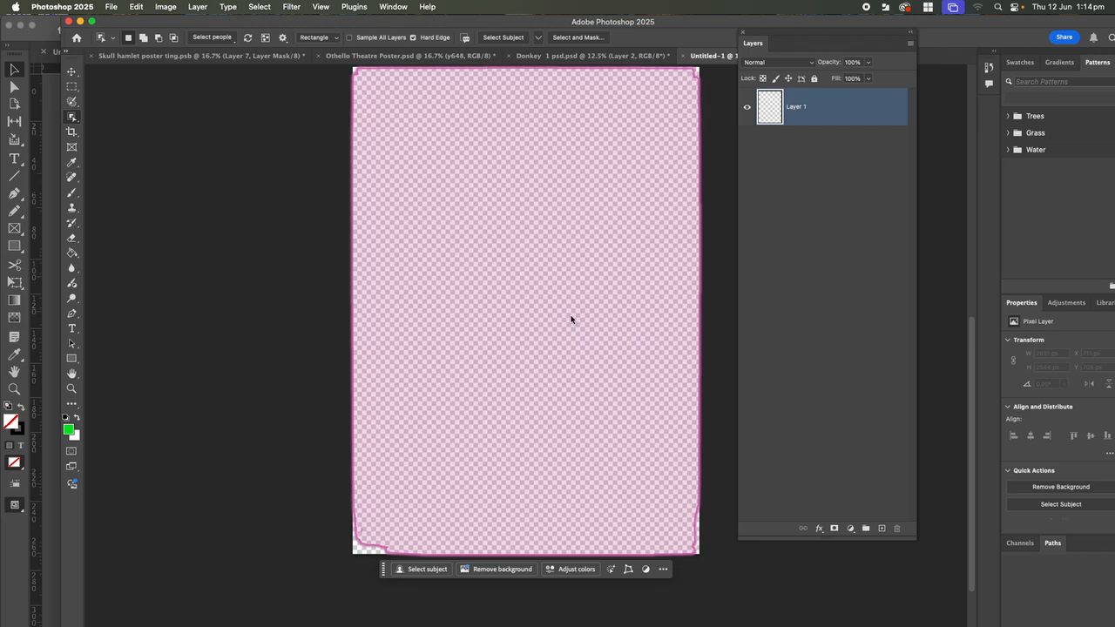
{"action": "mouse_move", "coordinate": [485, 623]}
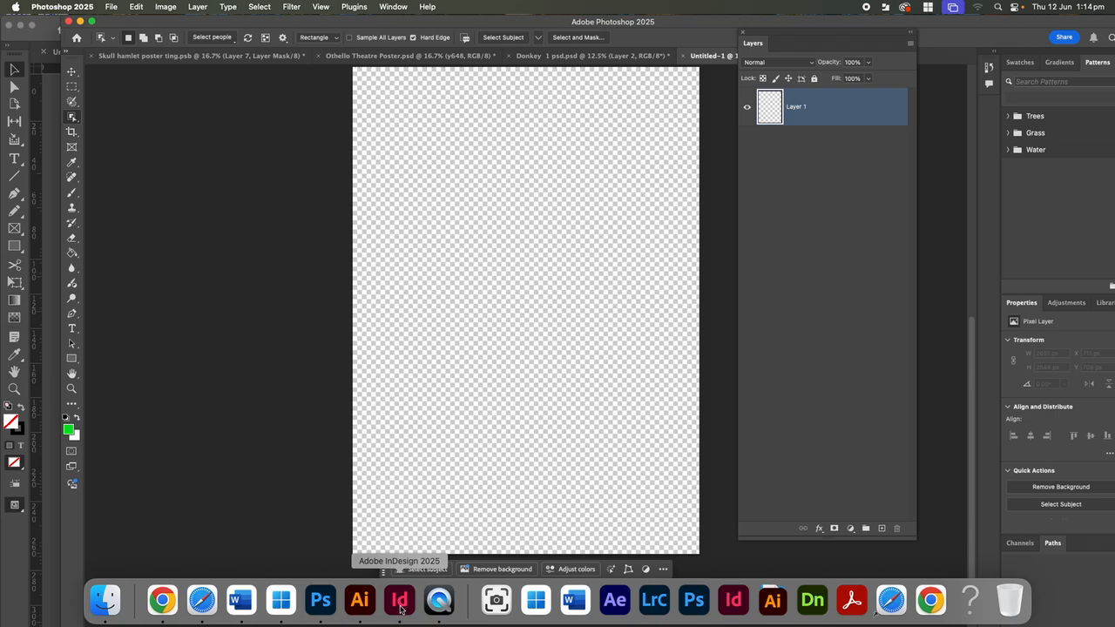
{"action": "left_click", "coordinate": [400, 601]}
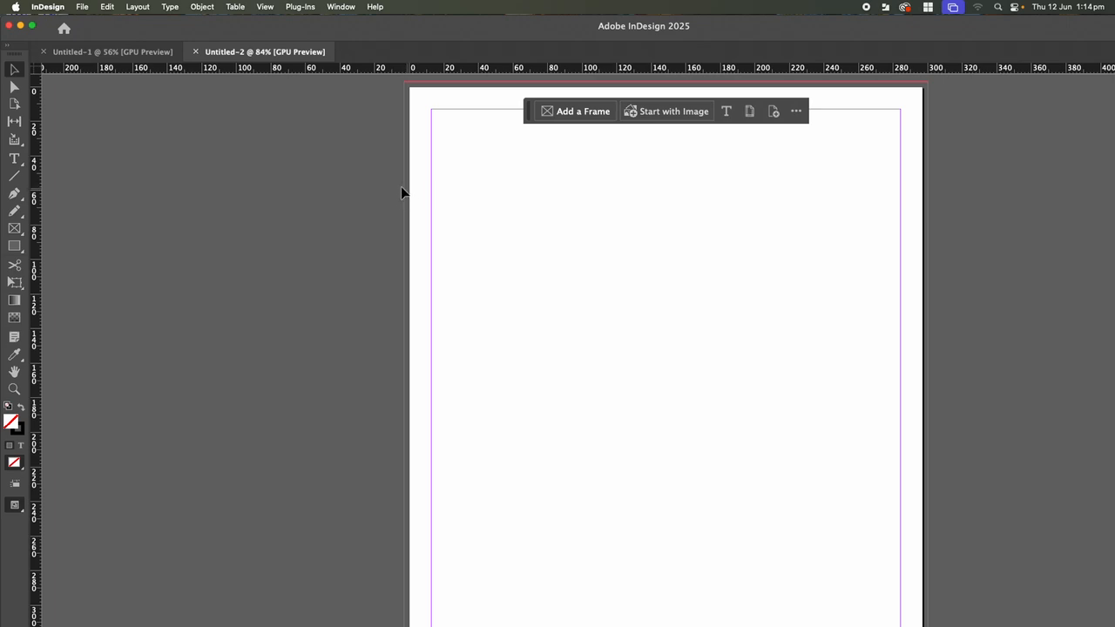
Start a new InDesign print document from the A3 blank preset
{"action": "left_click", "coordinate": [82, 7]}
{"action": "mouse_move", "coordinate": [84, 25]}
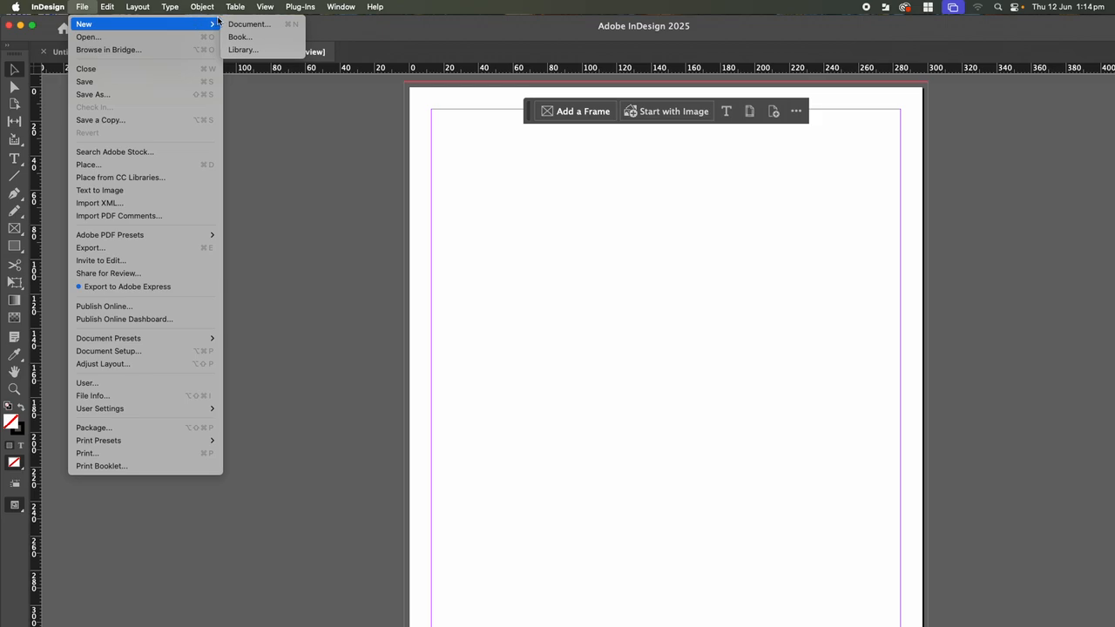
{"action": "left_click", "coordinate": [246, 24]}
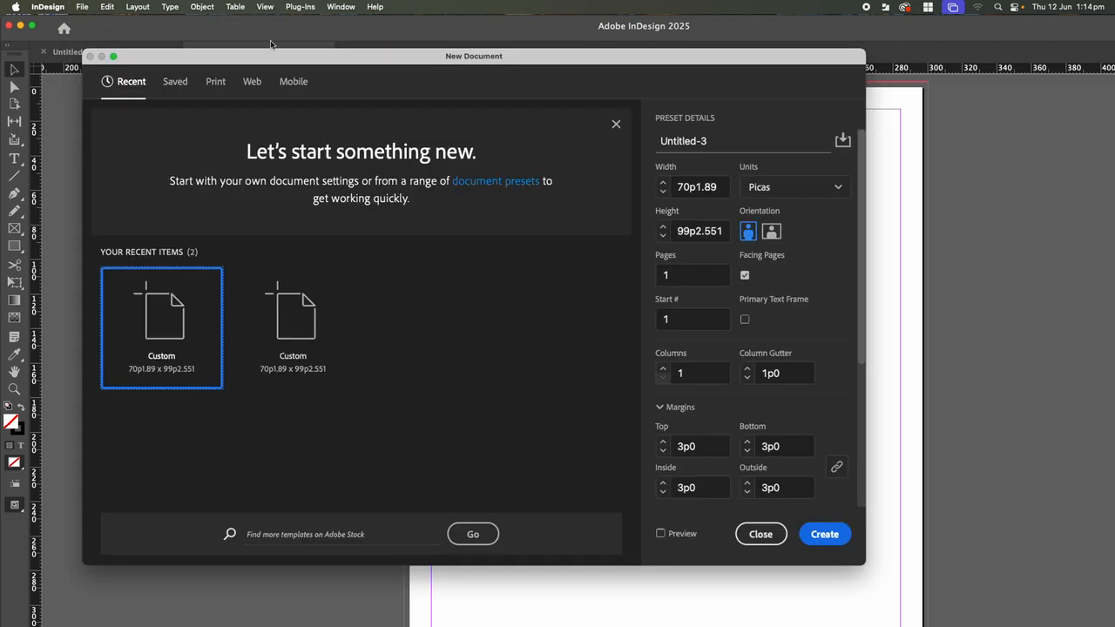
{"action": "left_click", "coordinate": [215, 84]}
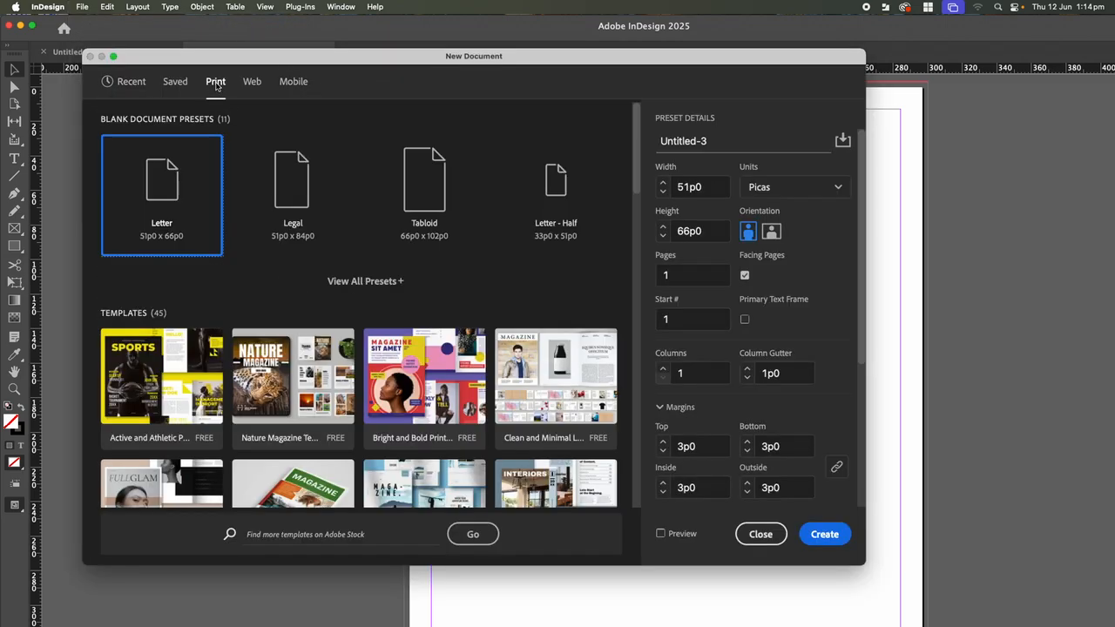
{"action": "left_click", "coordinate": [359, 283]}
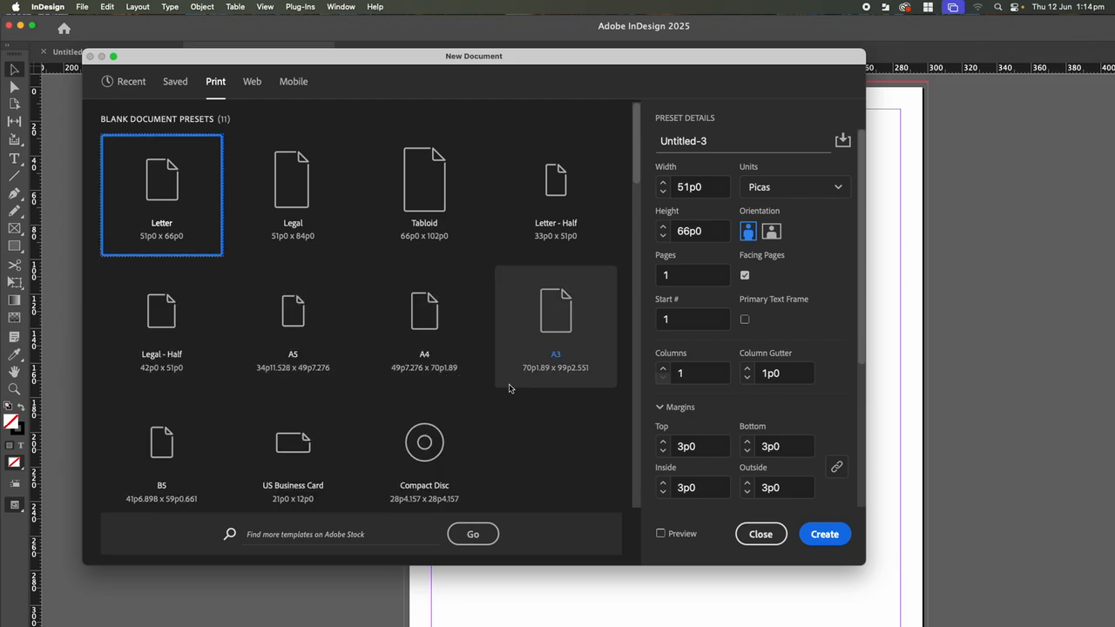
{"action": "left_click", "coordinate": [561, 328]}
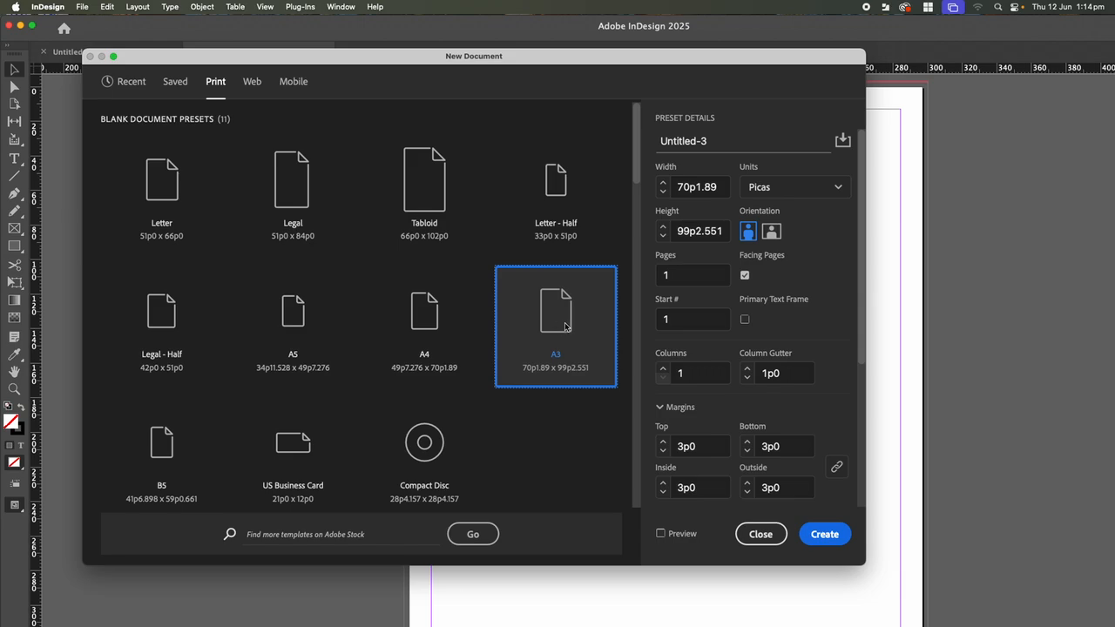
Switch the A3 document's units to Millimeters and scroll down to Bleed and Slug
{"action": "left_click", "coordinate": [766, 191]}
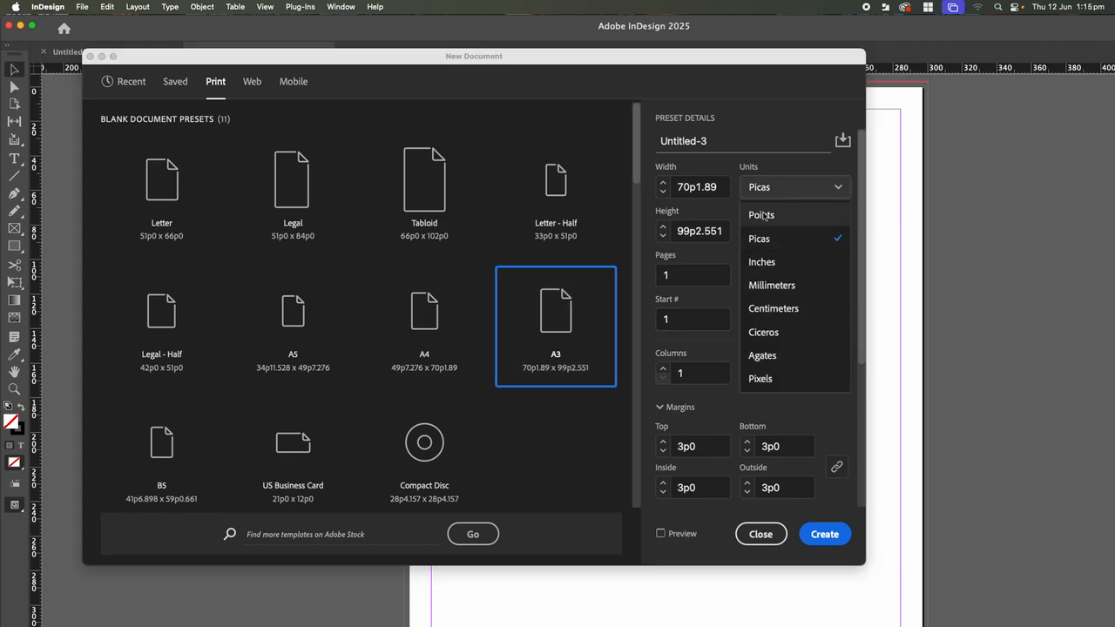
{"action": "left_click", "coordinate": [758, 287]}
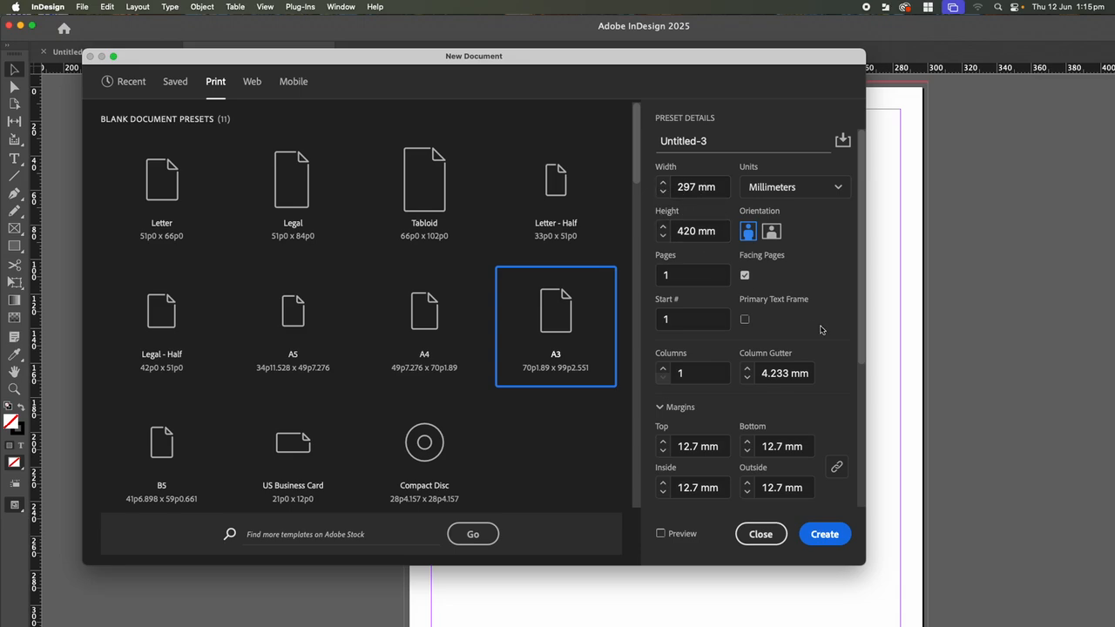
{"action": "scroll", "coordinate": [743, 302], "scroll_direction": "down", "scroll_amount": 5}
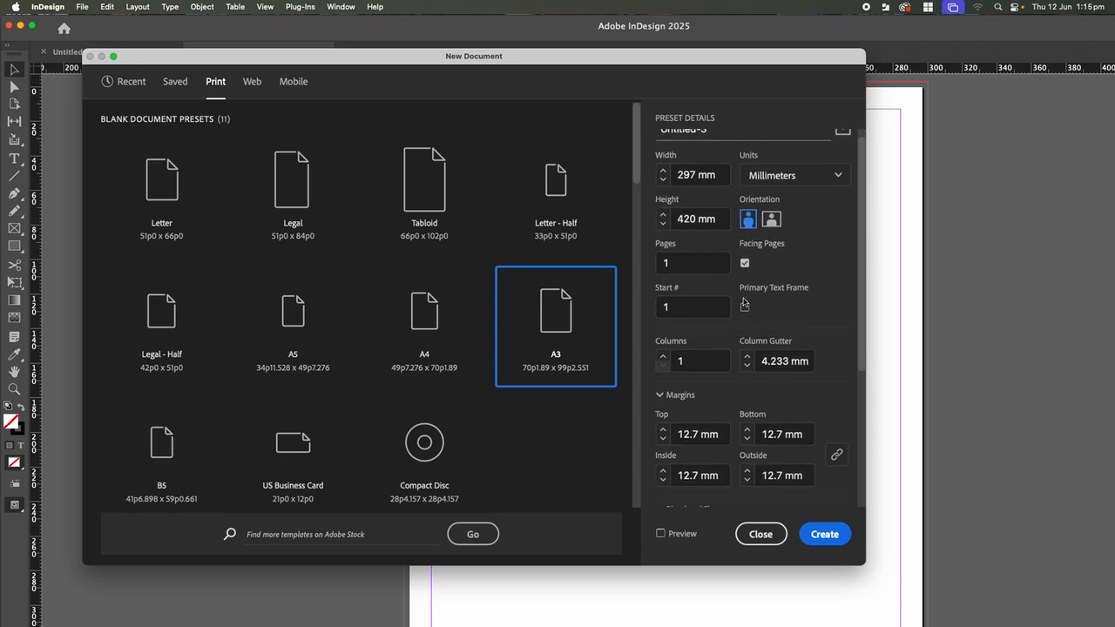
{"action": "scroll", "coordinate": [743, 303], "scroll_direction": "down", "scroll_amount": 1}
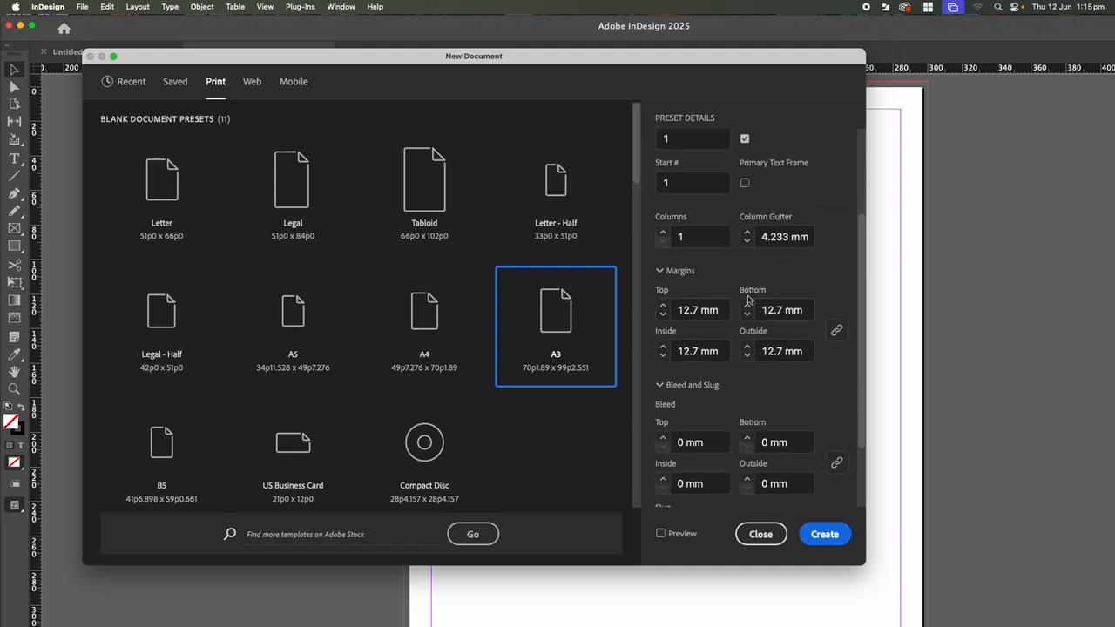
{"action": "scroll", "coordinate": [722, 291], "scroll_direction": "down", "scroll_amount": 1}
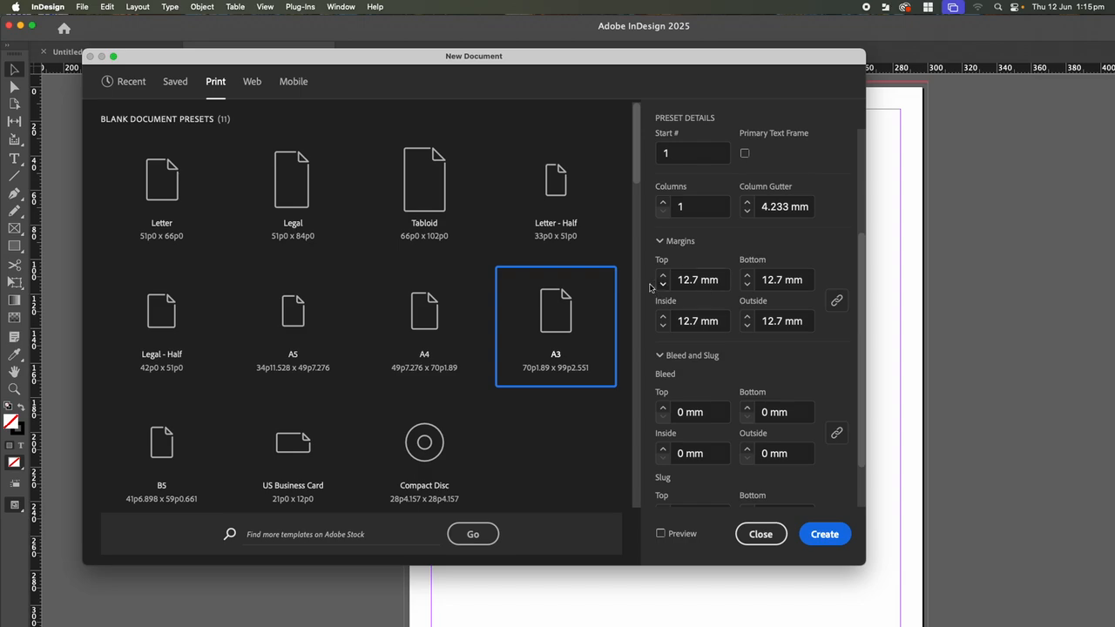
{"action": "scroll", "coordinate": [746, 315], "scroll_direction": "down", "scroll_amount": 2}
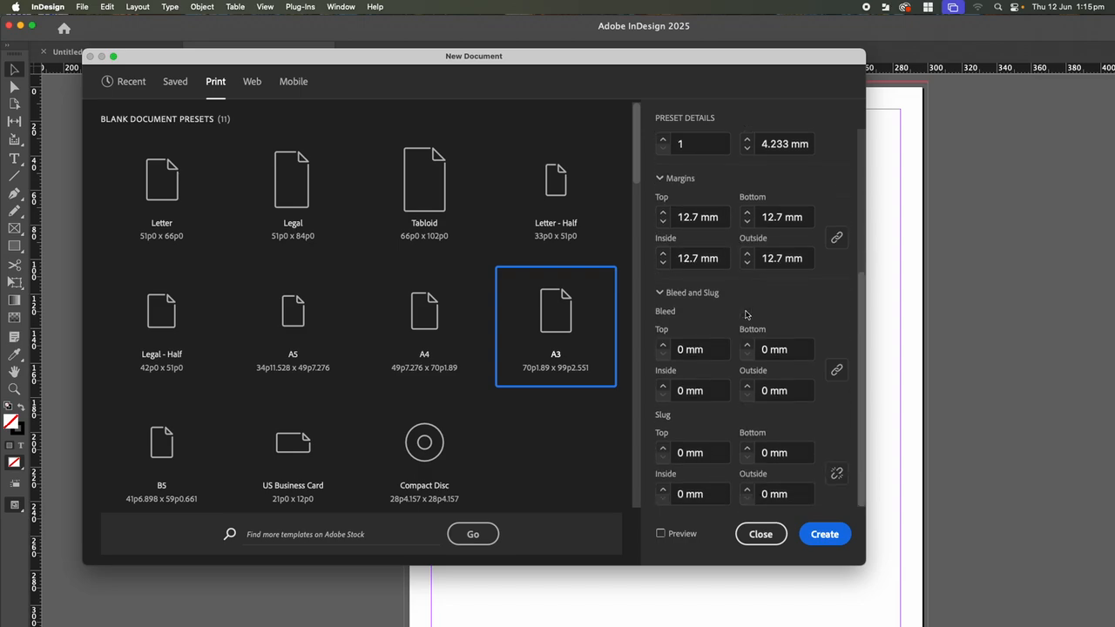
Set a linked 3 mm bleed on all four sides
{"action": "left_click", "coordinate": [683, 355]}
{"action": "left_click_drag", "start_coordinate": [683, 352], "coordinate": [672, 349]}
{"action": "key", "text": "BackSpace"}
{"action": "type", "text": "3"}
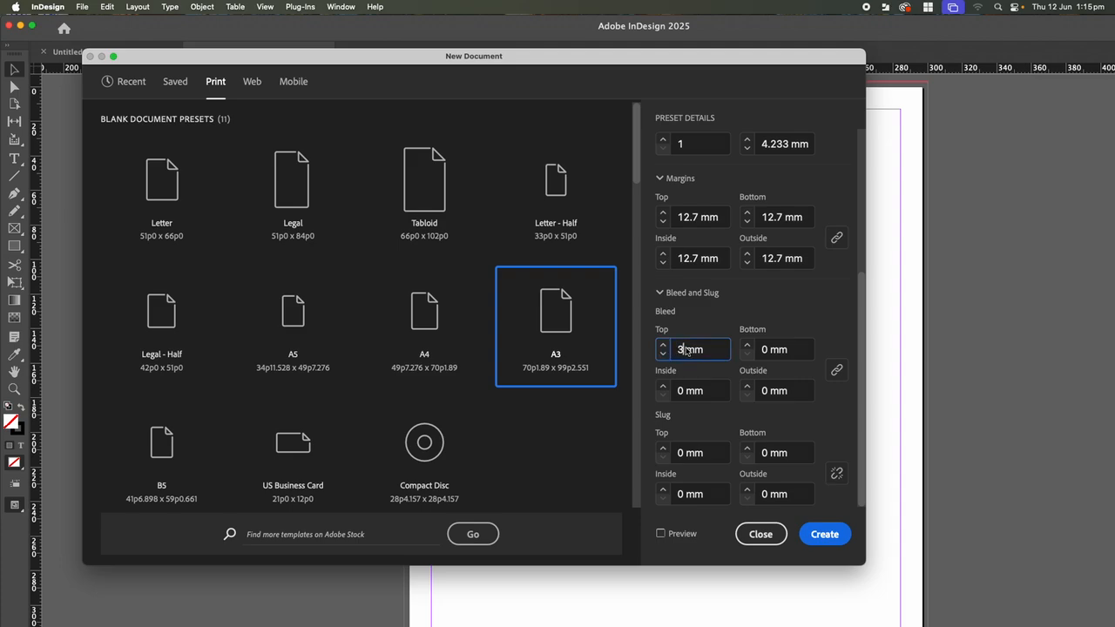
{"action": "left_click", "coordinate": [837, 370]}
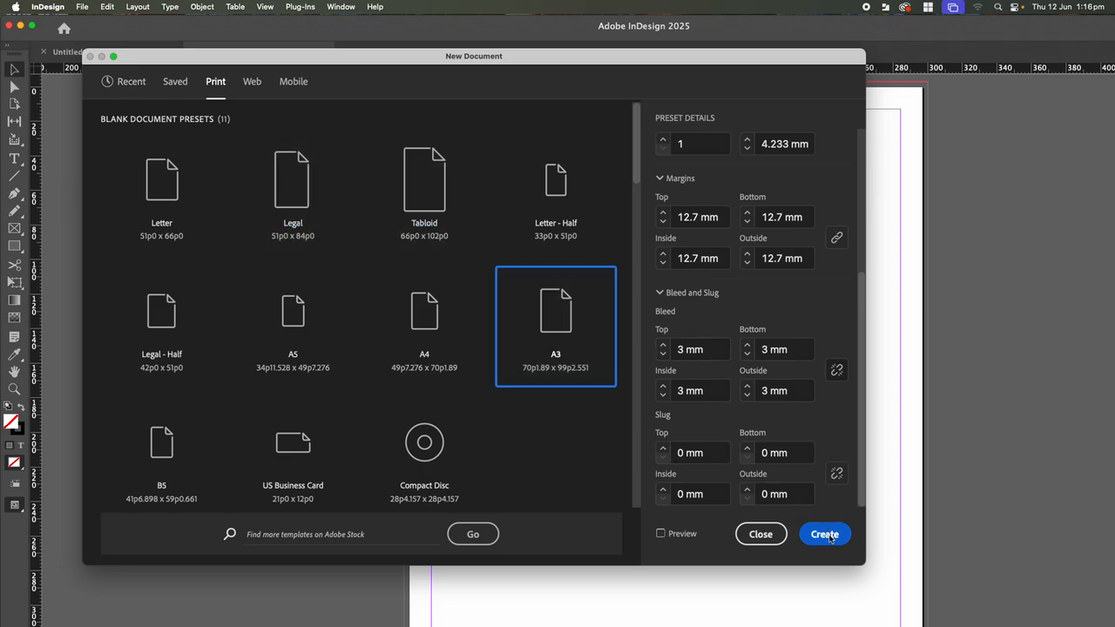
Turn off Facing Pages and create the A3 document
{"action": "left_click_drag", "start_coordinate": [859, 481], "coordinate": [859, 315]}
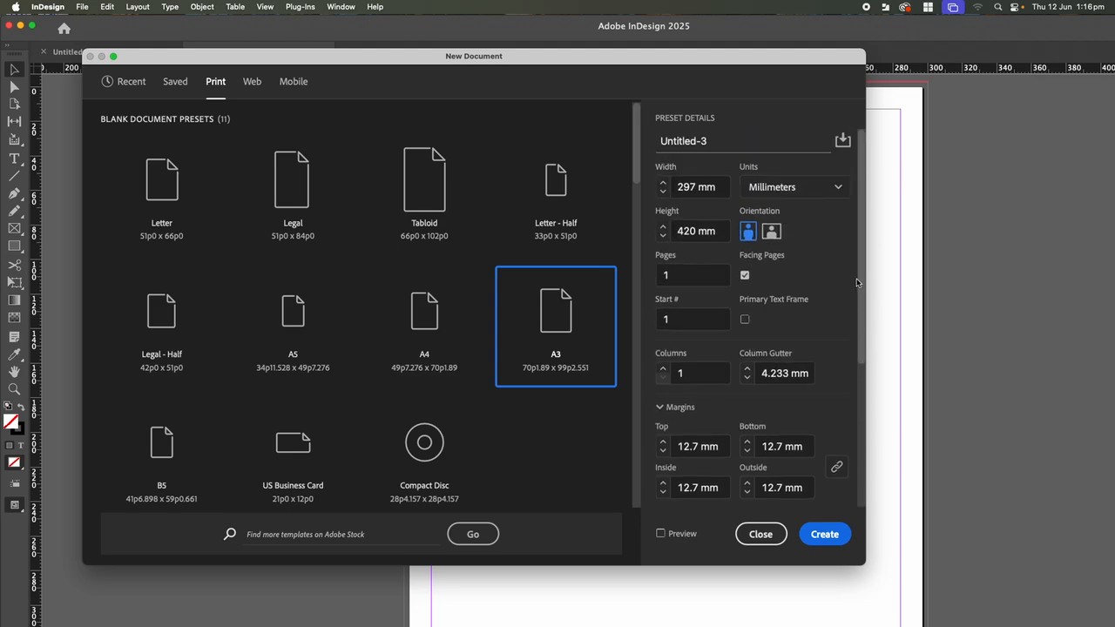
{"action": "left_click", "coordinate": [745, 276]}
{"action": "left_click", "coordinate": [831, 537]}
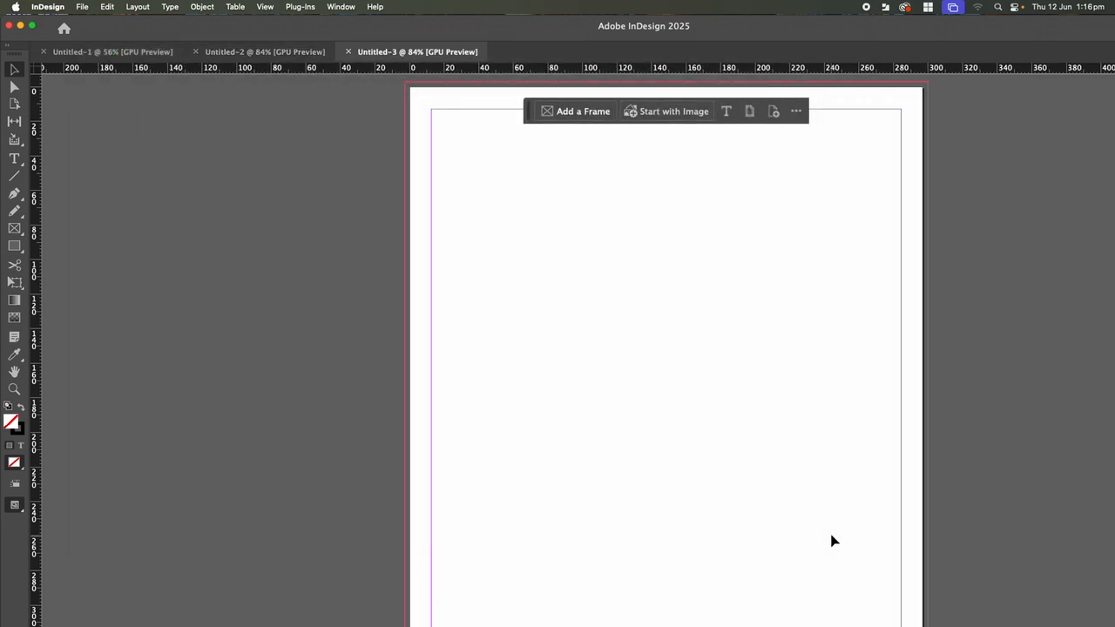
{"action": "scroll", "coordinate": [663, 411], "scroll_direction": "up", "scroll_amount": 2}
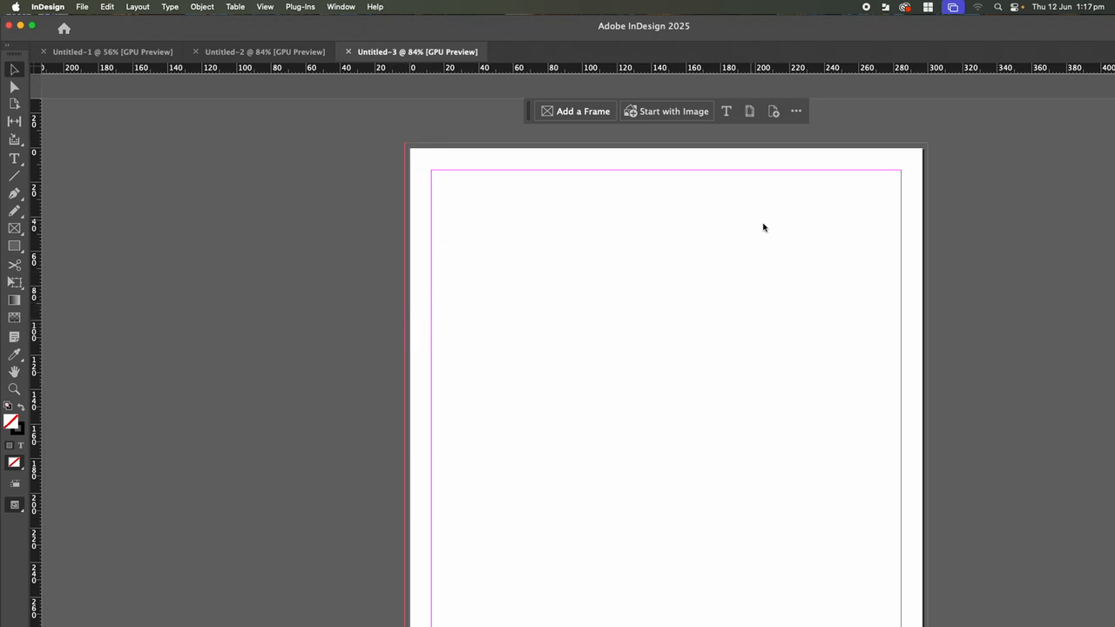
{"action": "scroll", "coordinate": [618, 280], "scroll_direction": "down", "scroll_amount": 3}
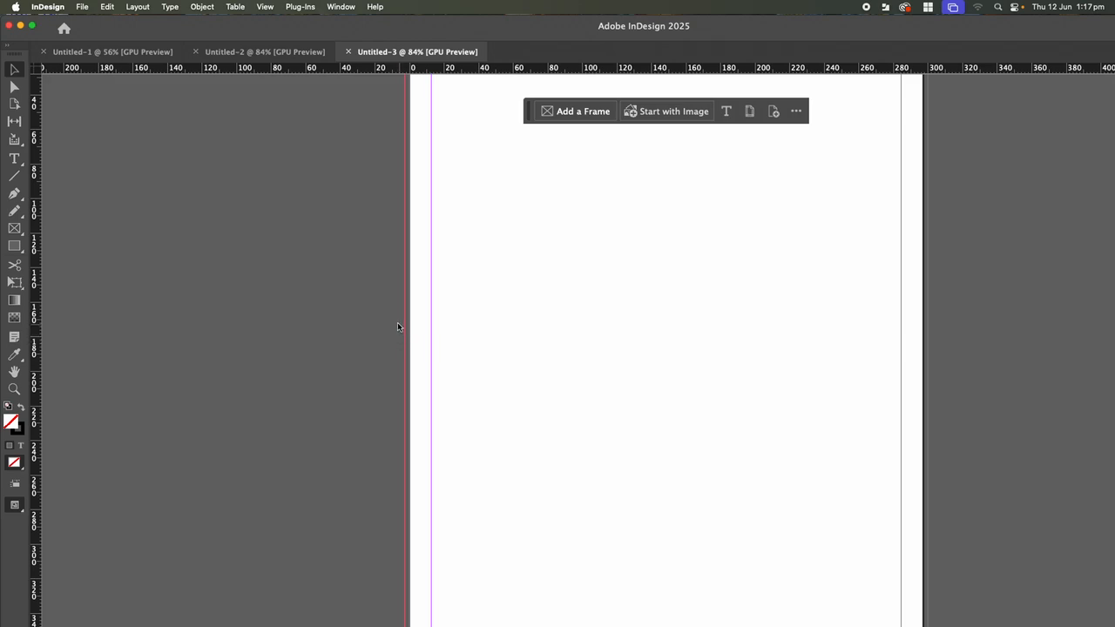
{"action": "scroll", "coordinate": [498, 329], "scroll_direction": "up", "scroll_amount": 3}
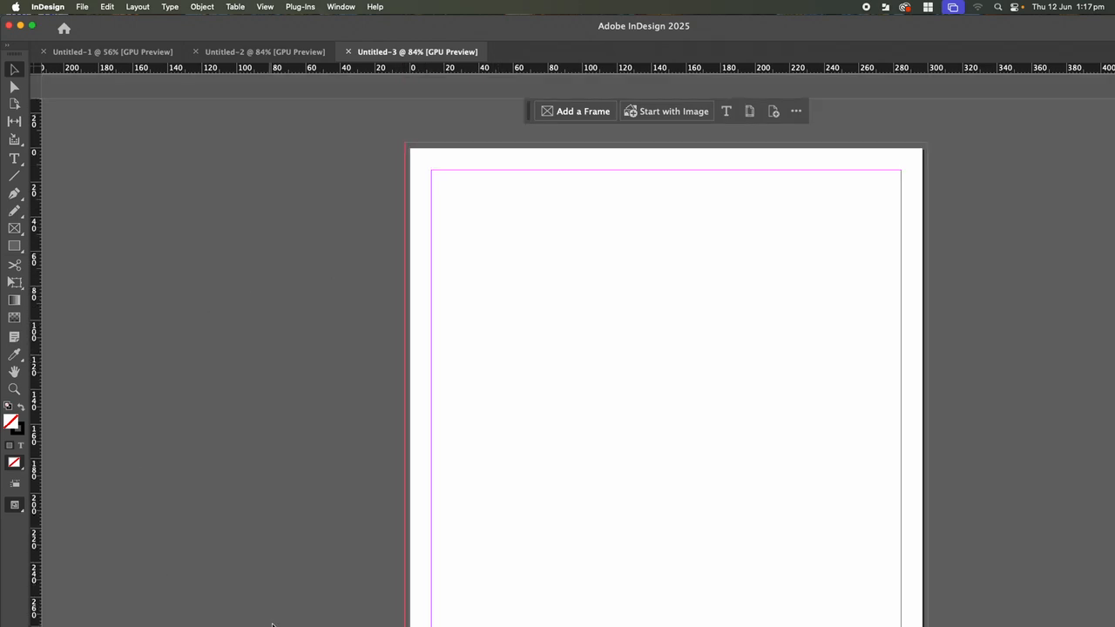
{"action": "mouse_move", "coordinate": [493, 620]}
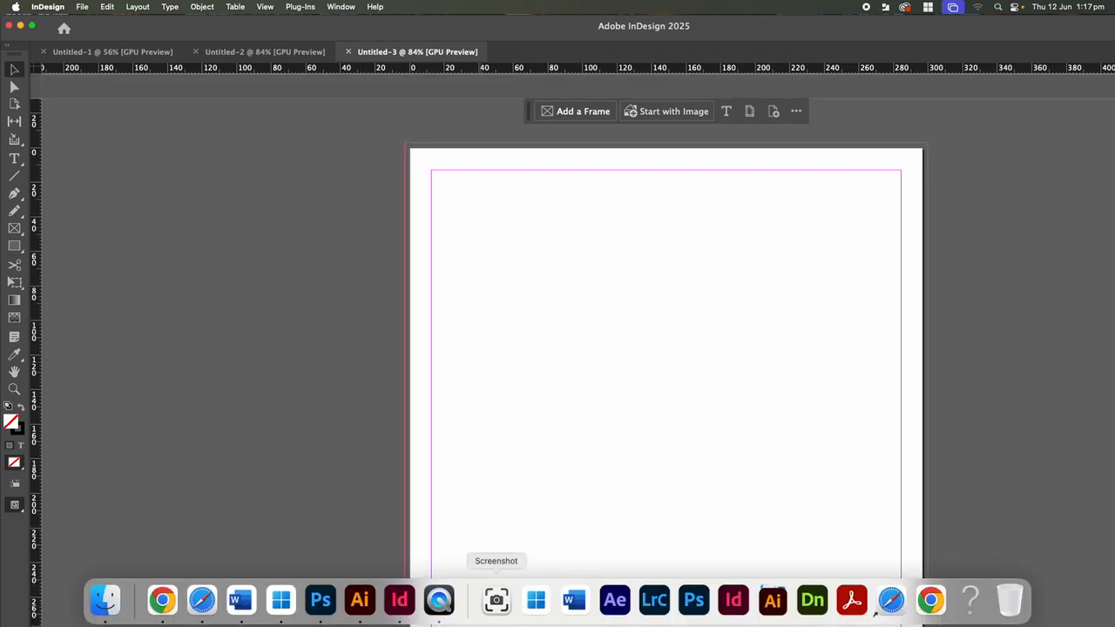
Return to Photoshop and place the scanned dragon PDF as a linked file
{"action": "left_click", "coordinate": [321, 600]}
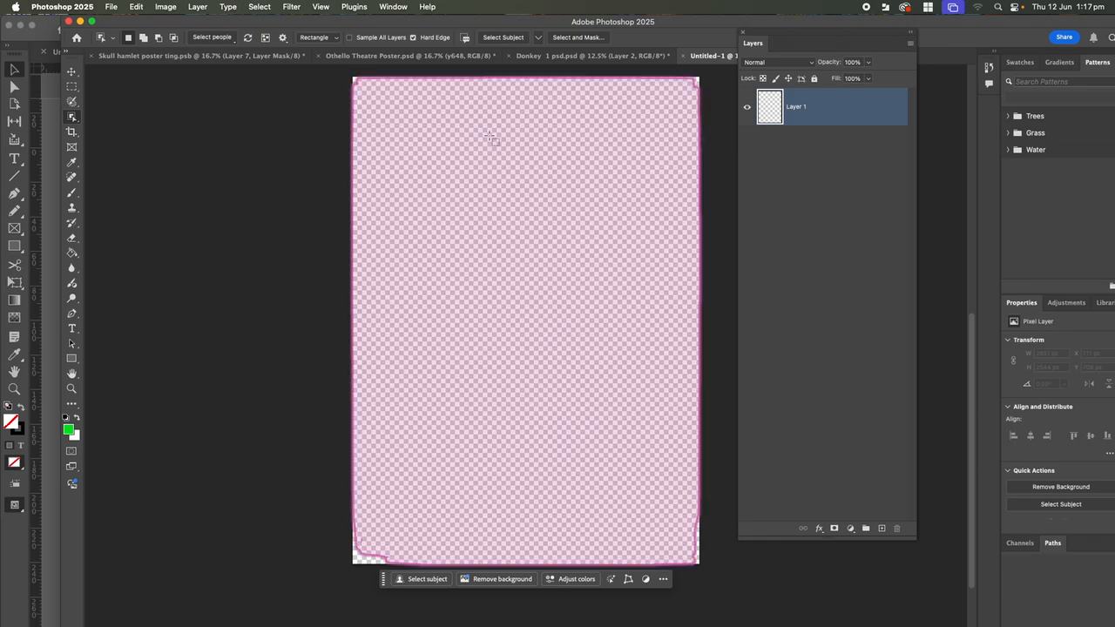
{"action": "scroll", "coordinate": [161, 147], "scroll_direction": "up", "scroll_amount": 2}
{"action": "scroll", "coordinate": [162, 145], "scroll_direction": "down", "scroll_amount": 1}
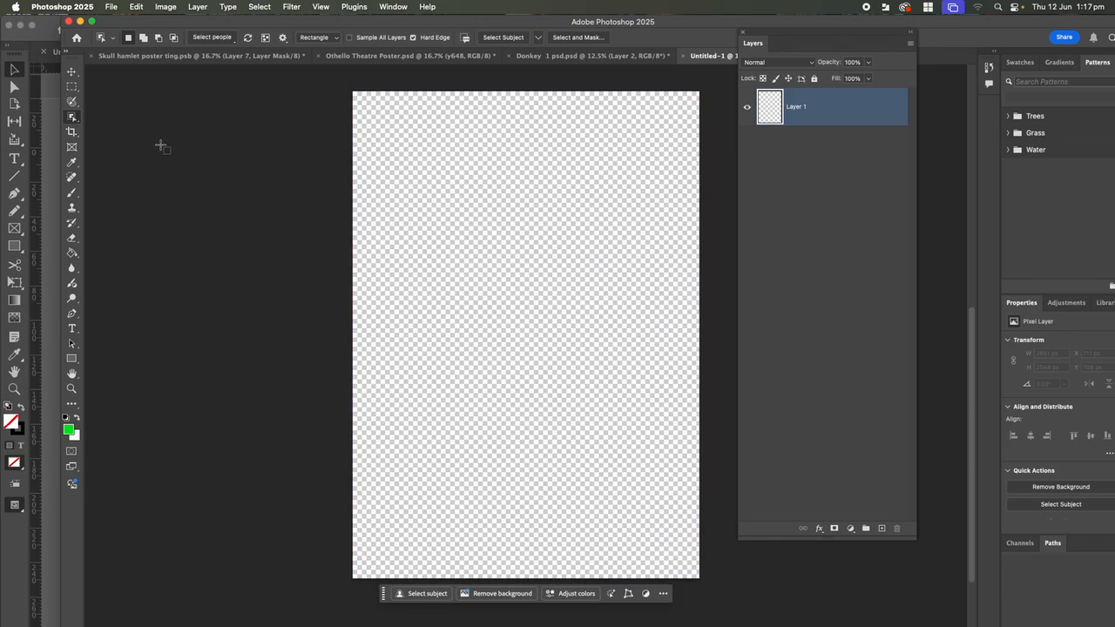
{"action": "left_click", "coordinate": [111, 7]}
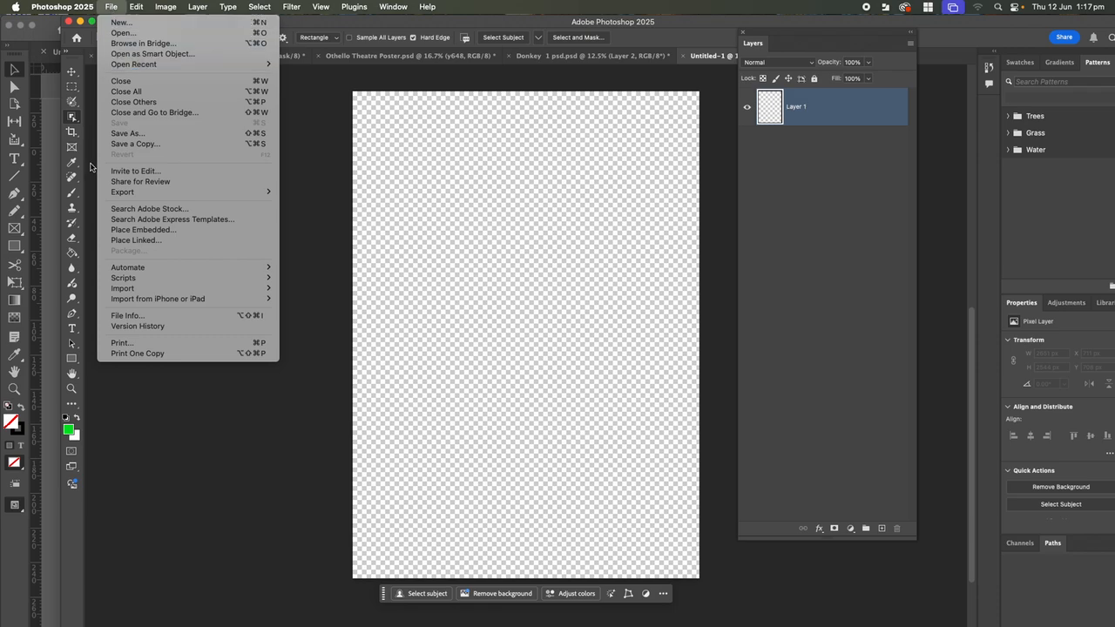
{"action": "left_click", "coordinate": [145, 248]}
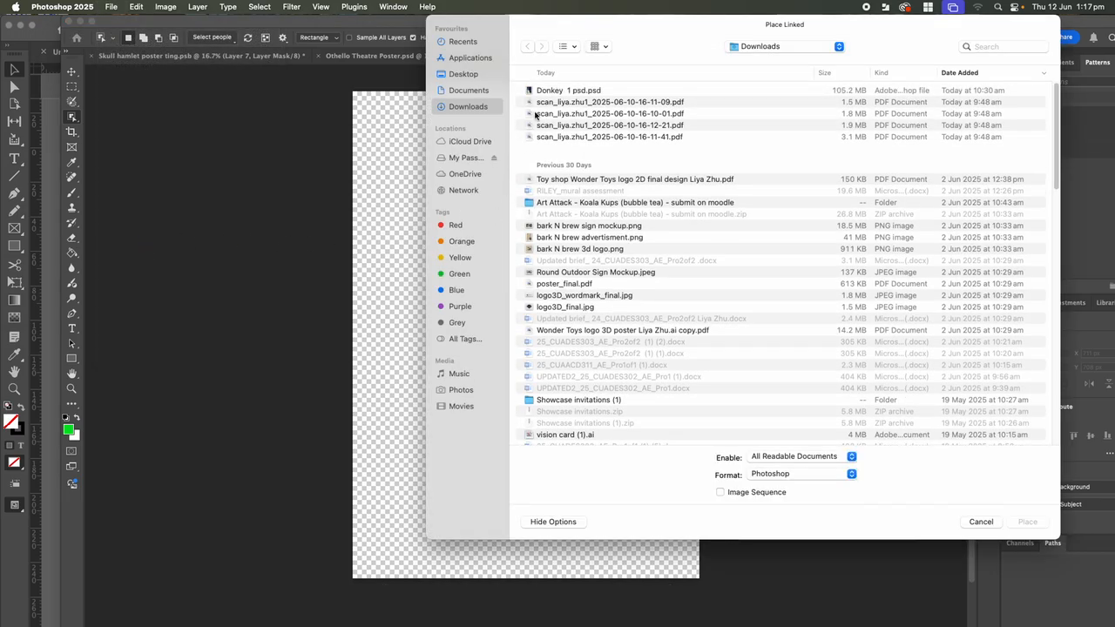
{"action": "left_click", "coordinate": [539, 103]}
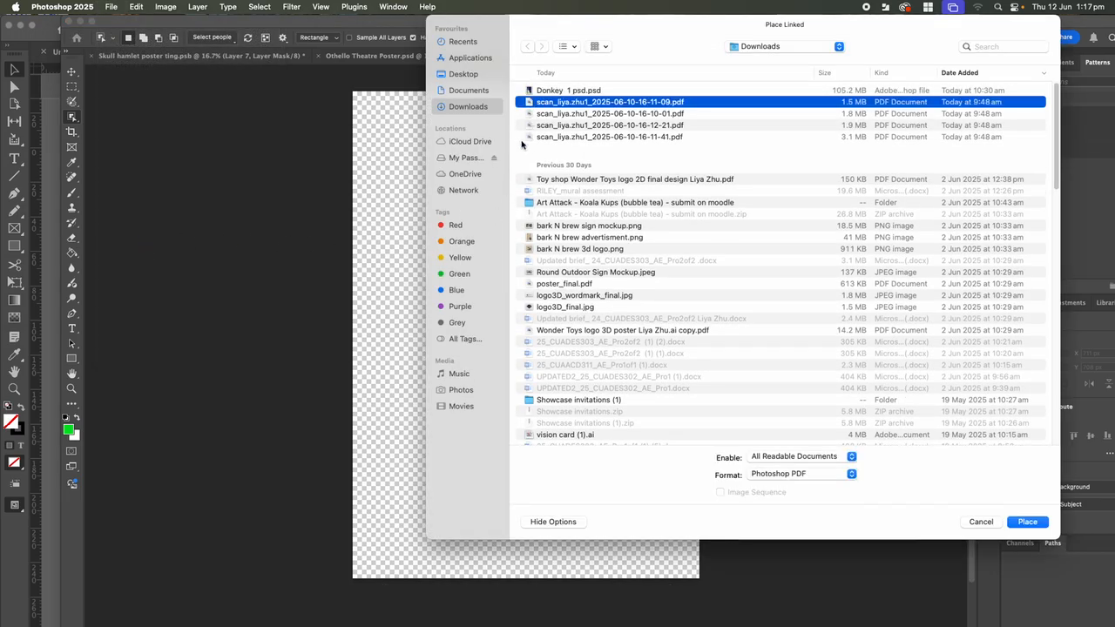
{"action": "left_click", "coordinate": [1029, 523]}
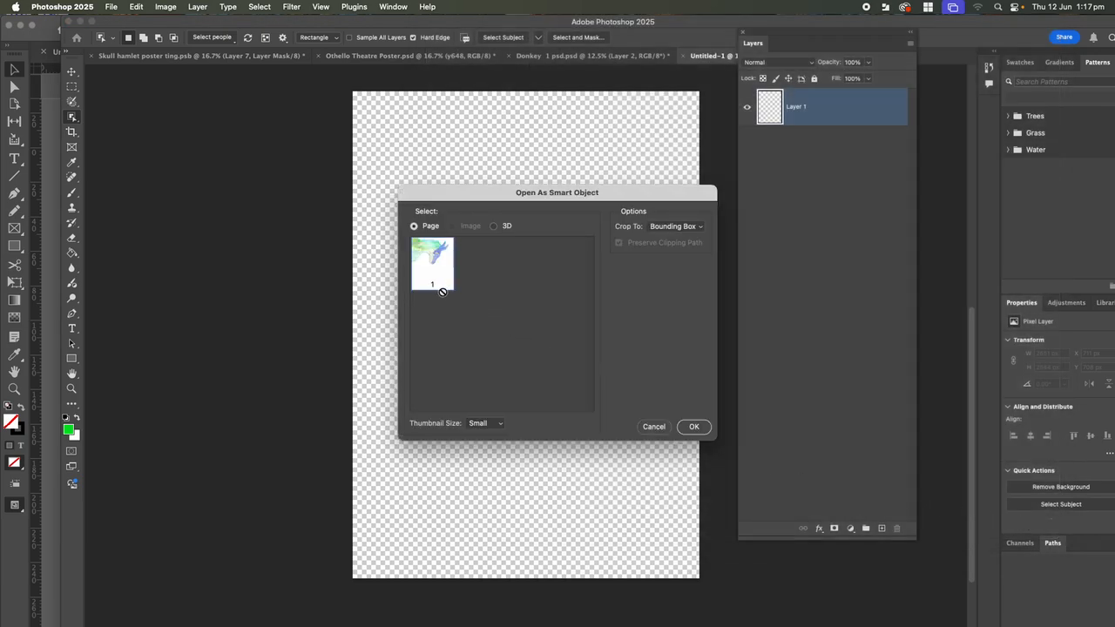
Place the dragon scan, rotate it to −90.10° and scale it to 144.28% to fill the canvas
{"action": "left_click", "coordinate": [695, 427]}
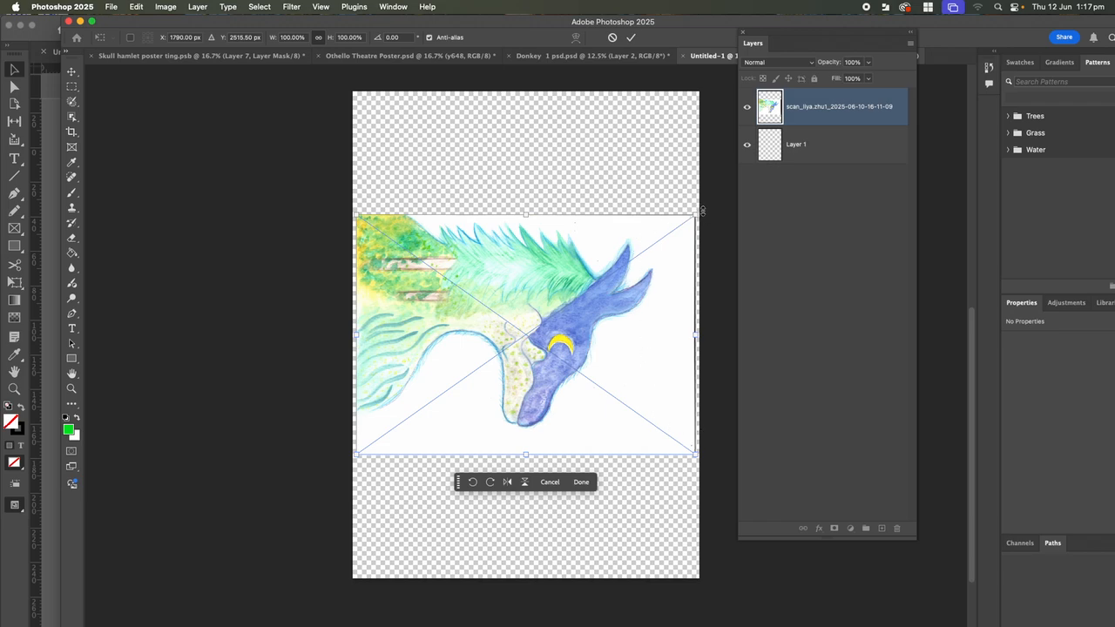
{"action": "left_click_drag", "start_coordinate": [708, 210], "coordinate": [427, 186]}
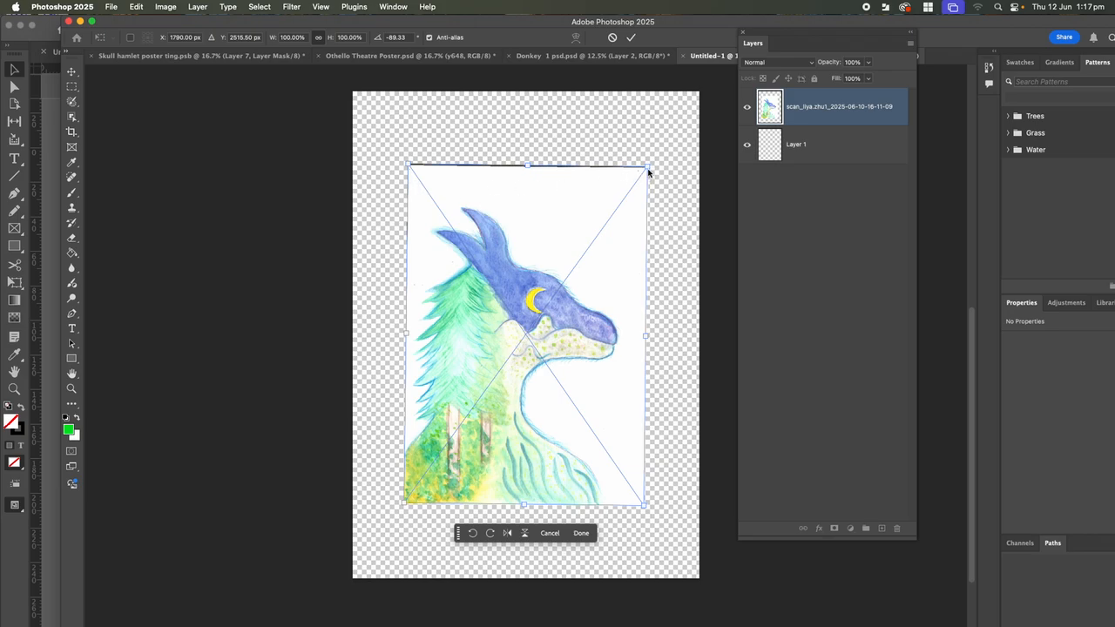
{"action": "left_click_drag", "start_coordinate": [649, 166], "coordinate": [689, 91]}
{"action": "left_click_drag", "start_coordinate": [403, 503], "coordinate": [355, 582]}
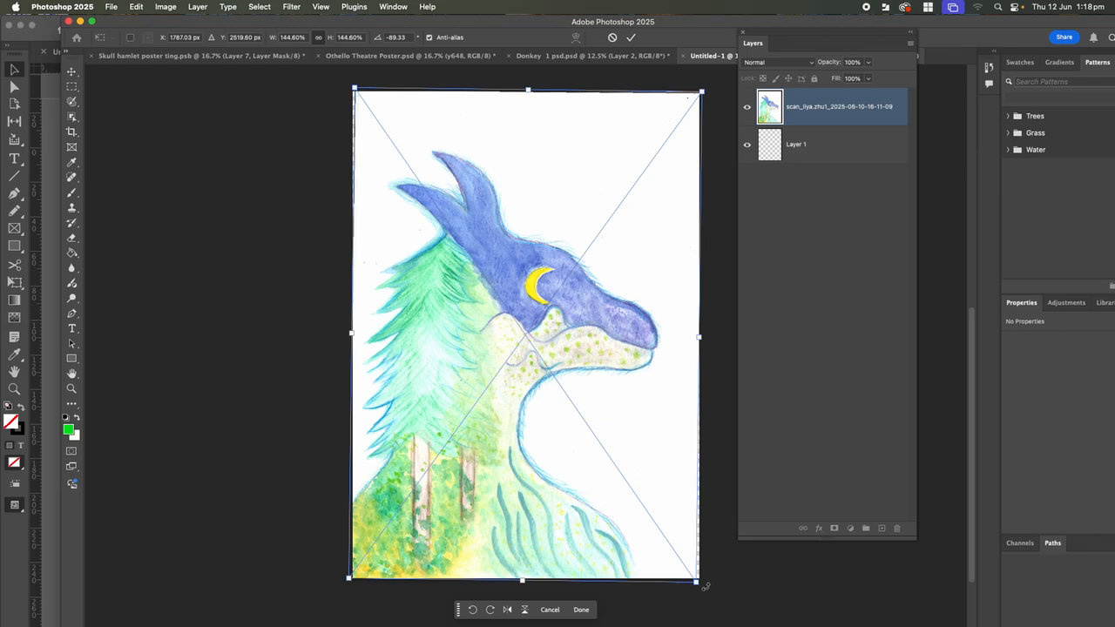
{"action": "left_click_drag", "start_coordinate": [704, 586], "coordinate": [702, 581]}
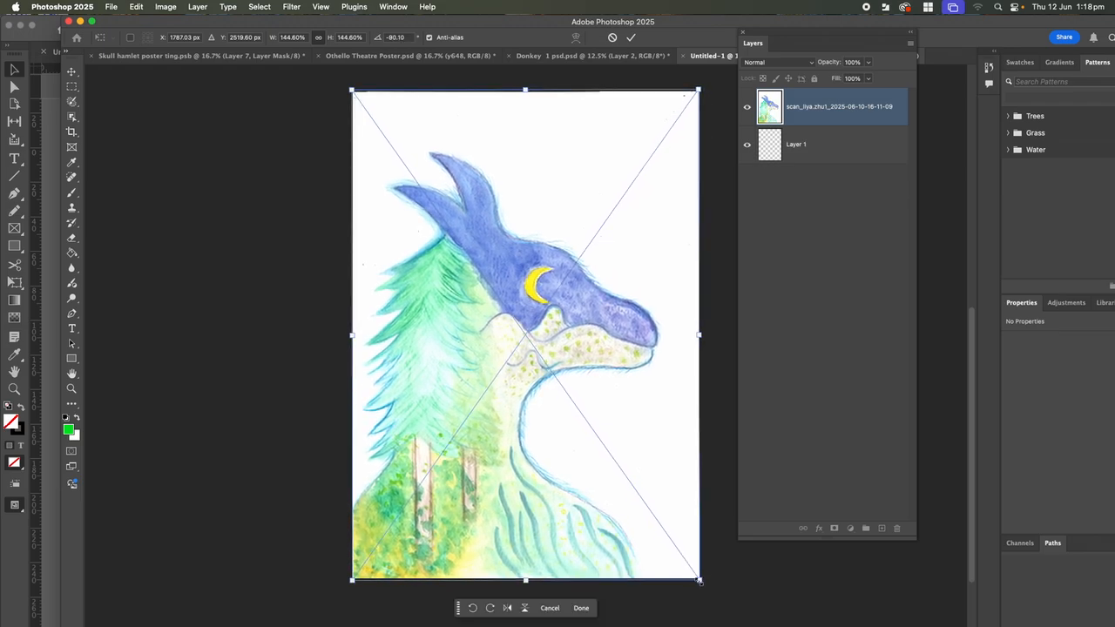
{"action": "left_click_drag", "start_coordinate": [699, 89], "coordinate": [699, 88]}
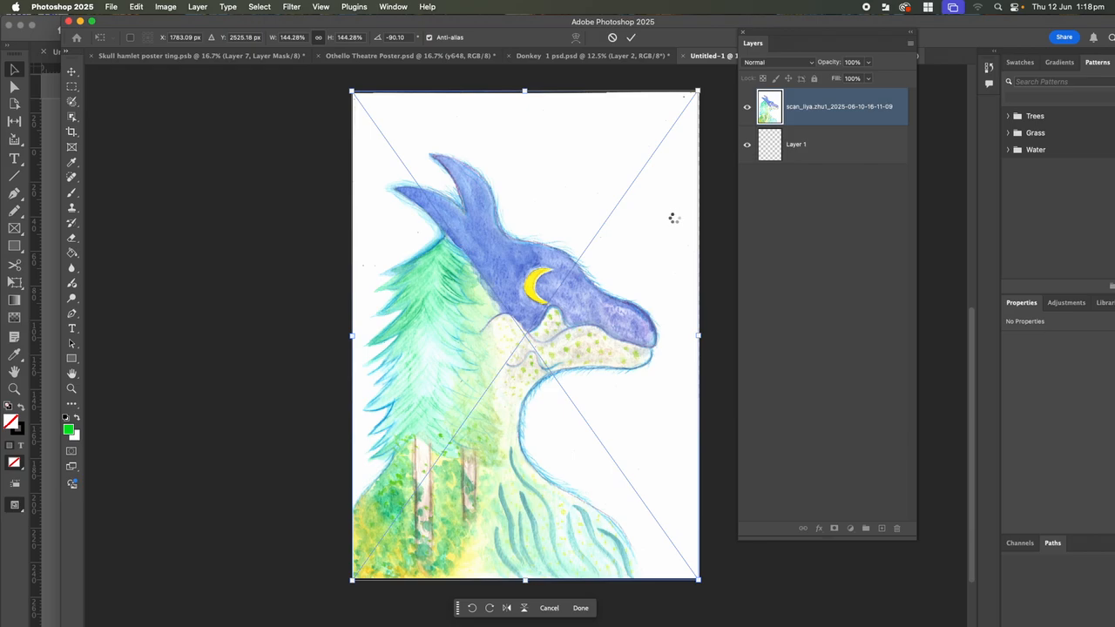
{"action": "key", "text": "Return"}
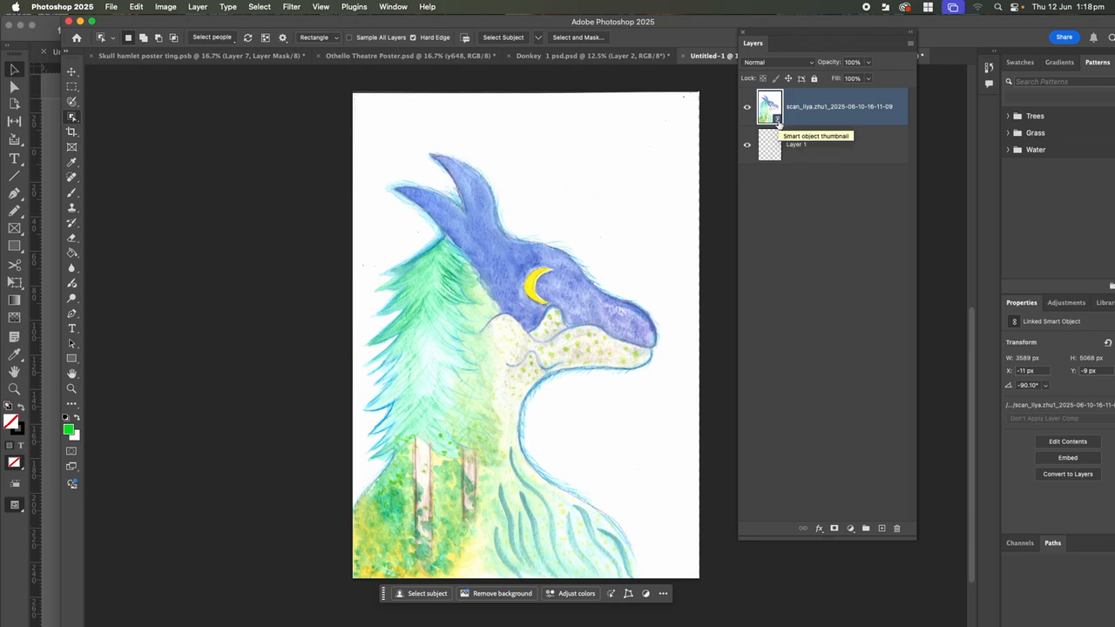
{"action": "double_click", "coordinate": [778, 125]}
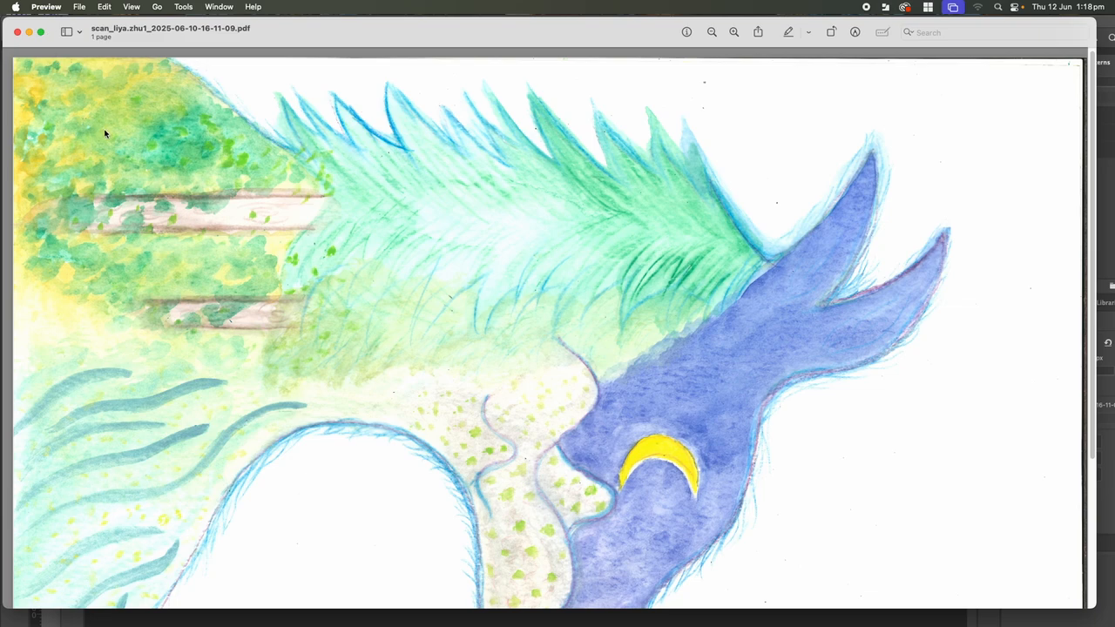
{"action": "left_click", "coordinate": [18, 33]}
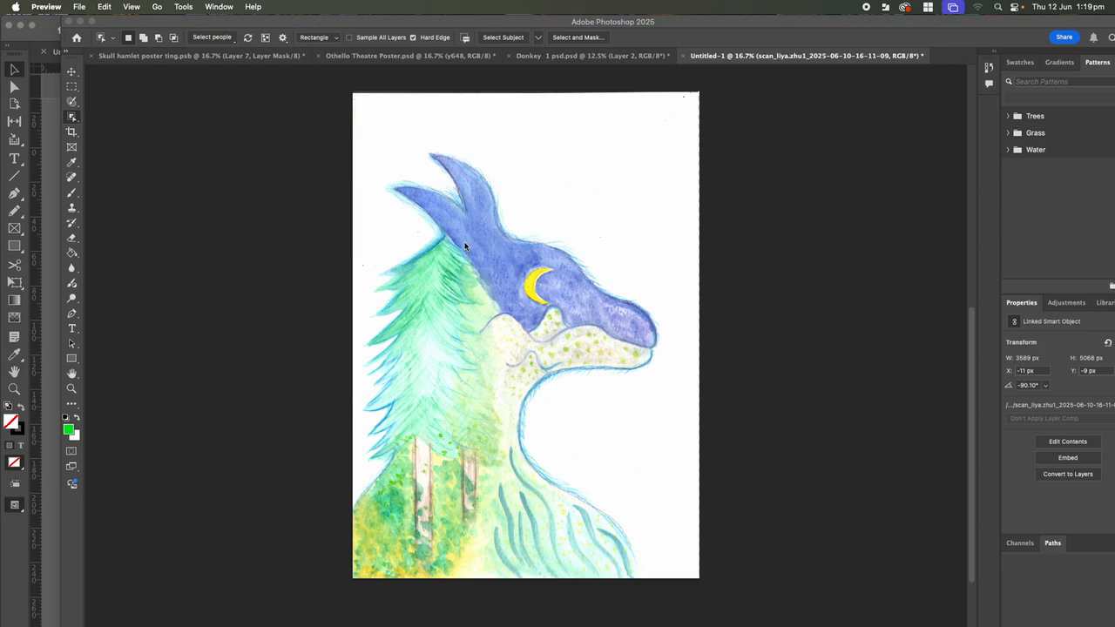
Rasterize the linked dragon smart object via Layer > Rasterize, then test and undo a green brush stroke
{"action": "left_click_drag", "start_coordinate": [187, 21], "coordinate": [133, 25]}
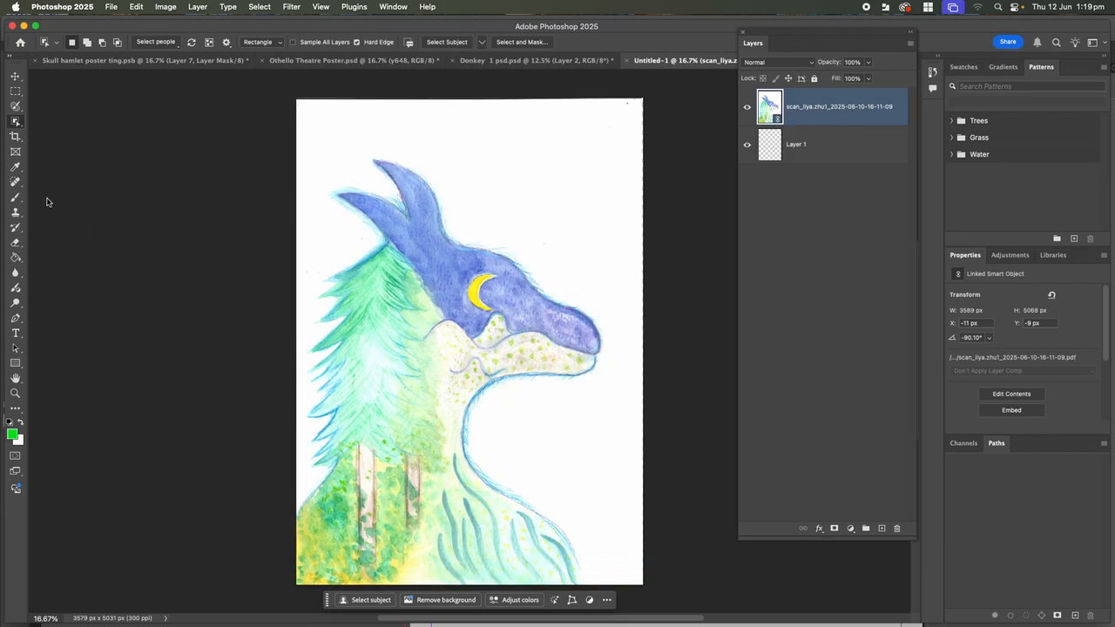
{"action": "left_click", "coordinate": [15, 197]}
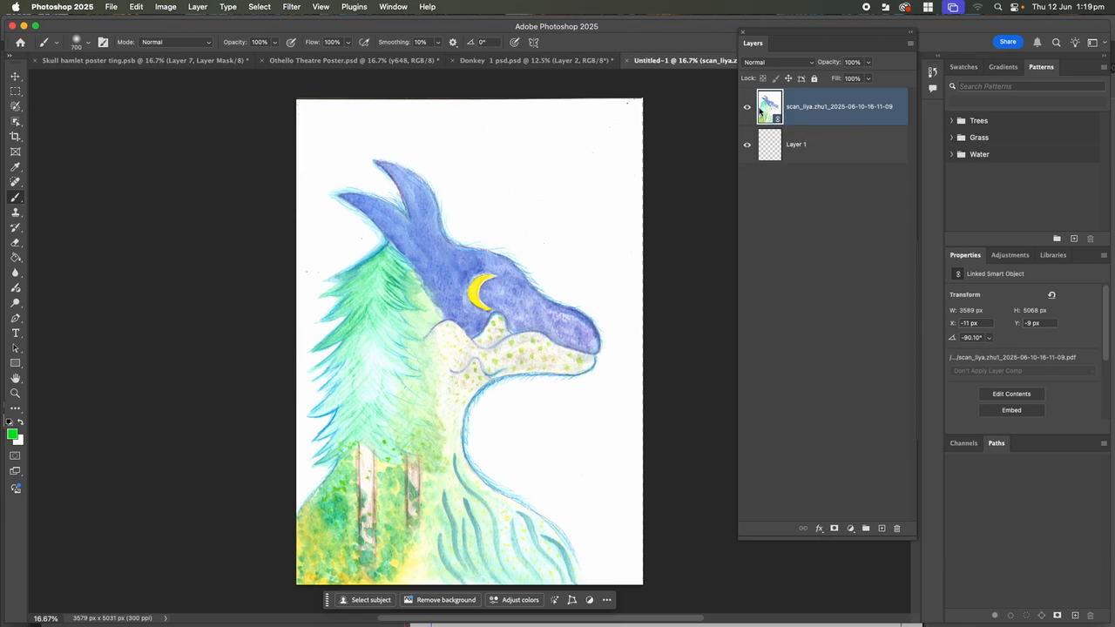
{"action": "left_click", "coordinate": [198, 8]}
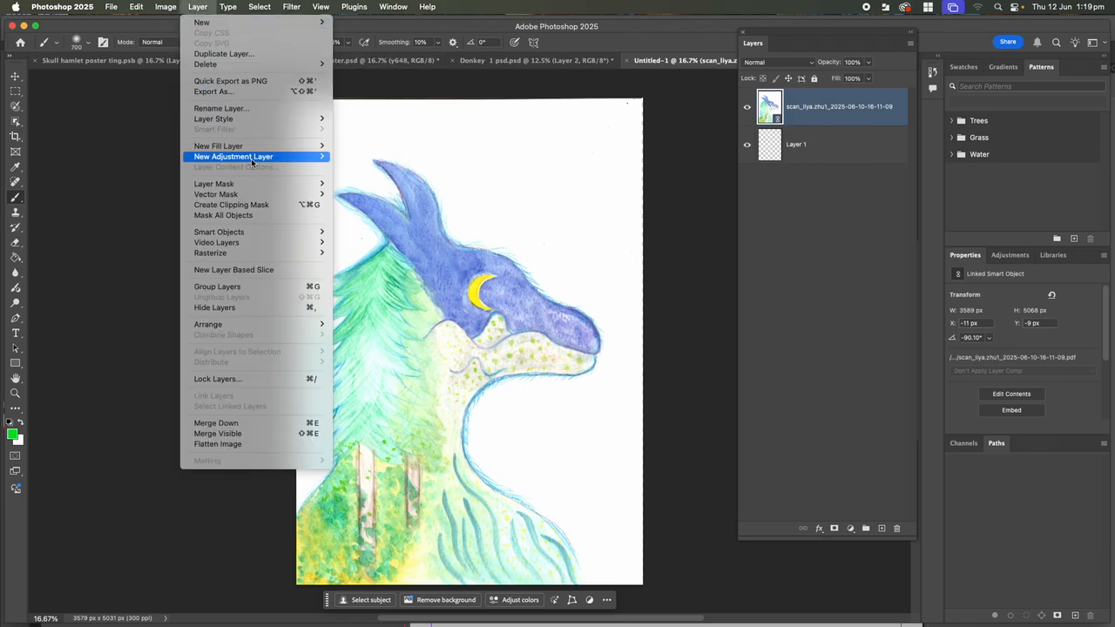
{"action": "mouse_move", "coordinate": [274, 252]}
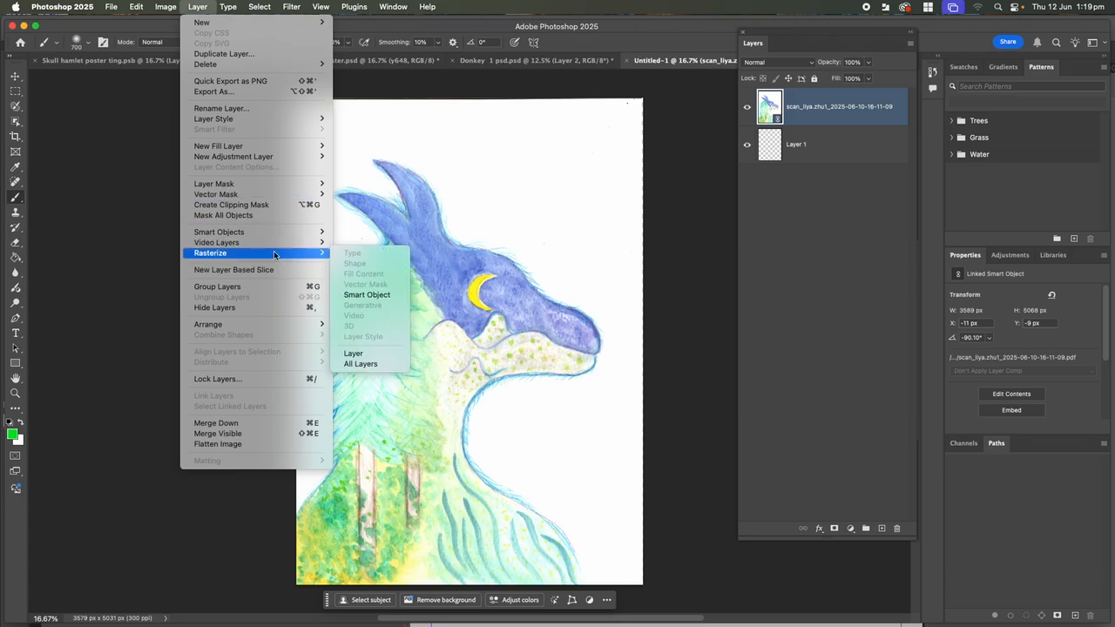
{"action": "left_click", "coordinate": [373, 295]}
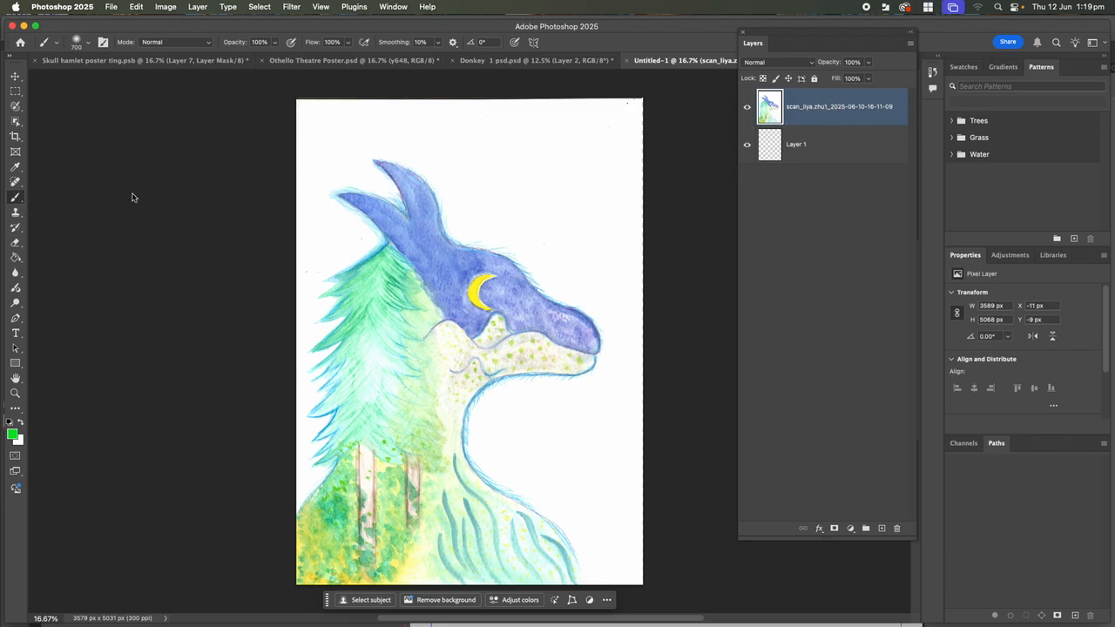
{"action": "mouse_move", "coordinate": [527, 193]}
{"action": "left_mouse_down"}
{"action": "mouse_move", "coordinate": [496, 193]}
{"action": "mouse_move", "coordinate": [550, 187]}
{"action": "left_mouse_up"}
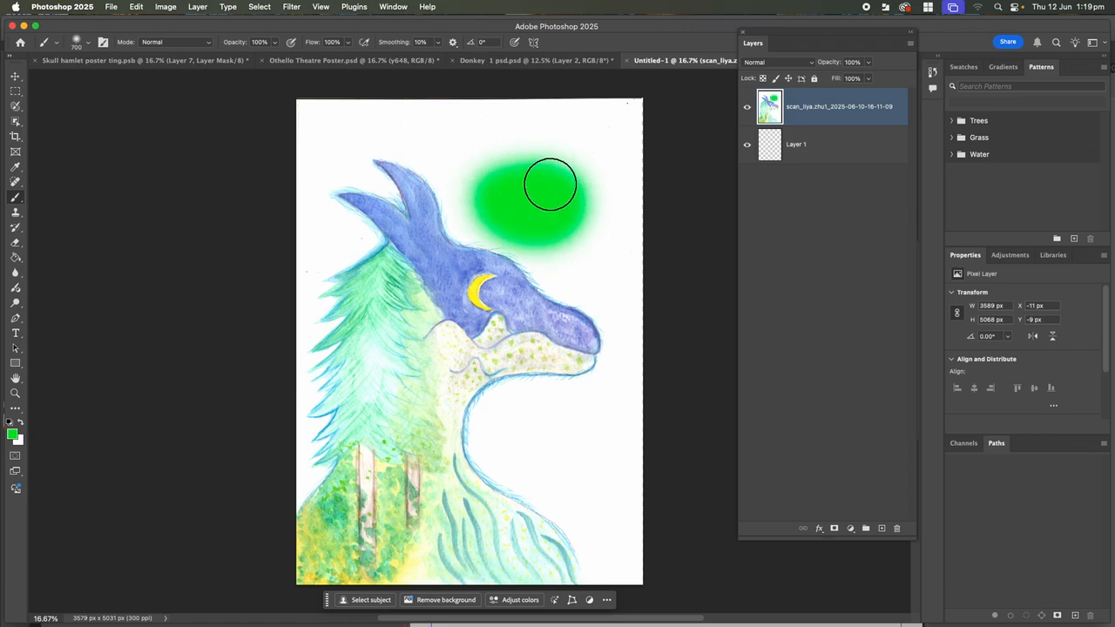
{"action": "key", "text": "super+z"}
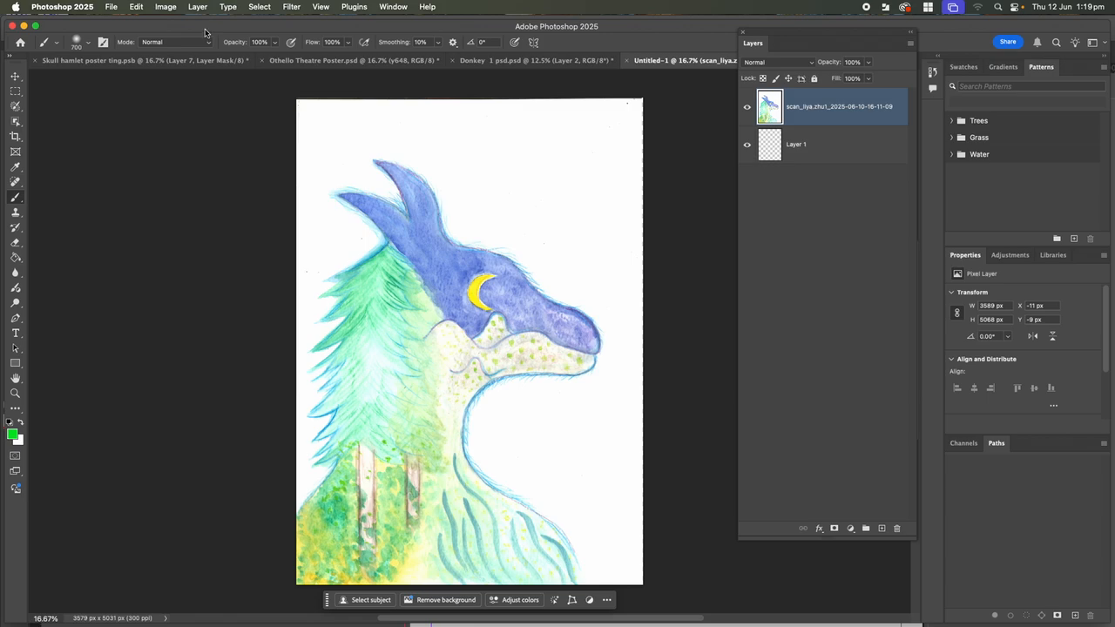
Browse the Layer and Image menus to reach Image > Adjustments with Levels highlighted
{"action": "left_click", "coordinate": [162, 7]}
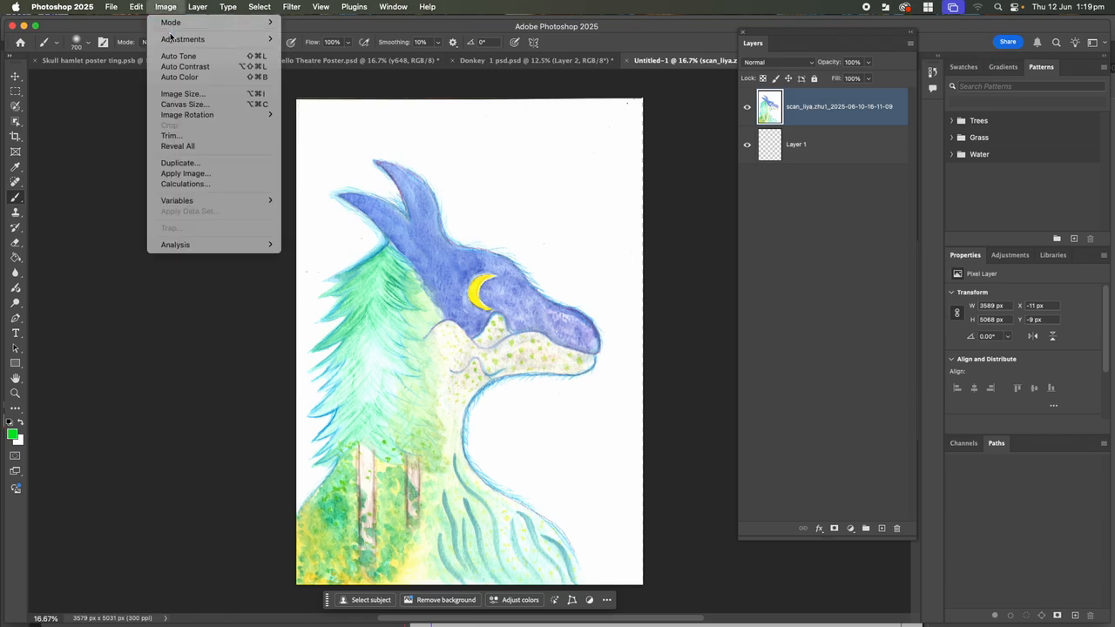
{"action": "mouse_move", "coordinate": [172, 40]}
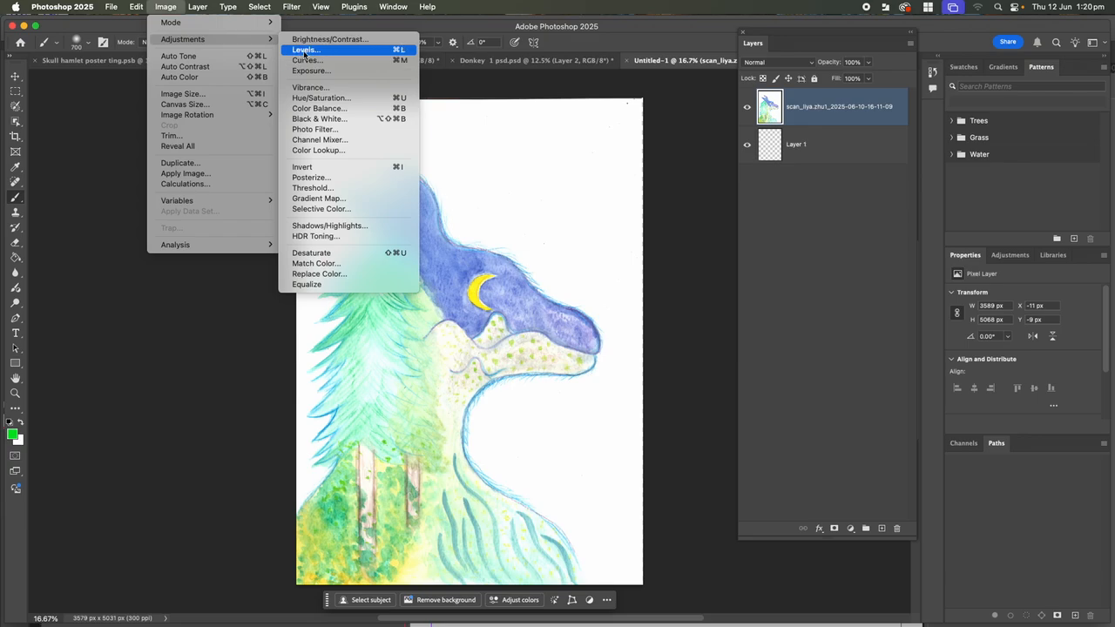
{"action": "mouse_move", "coordinate": [203, 7]}
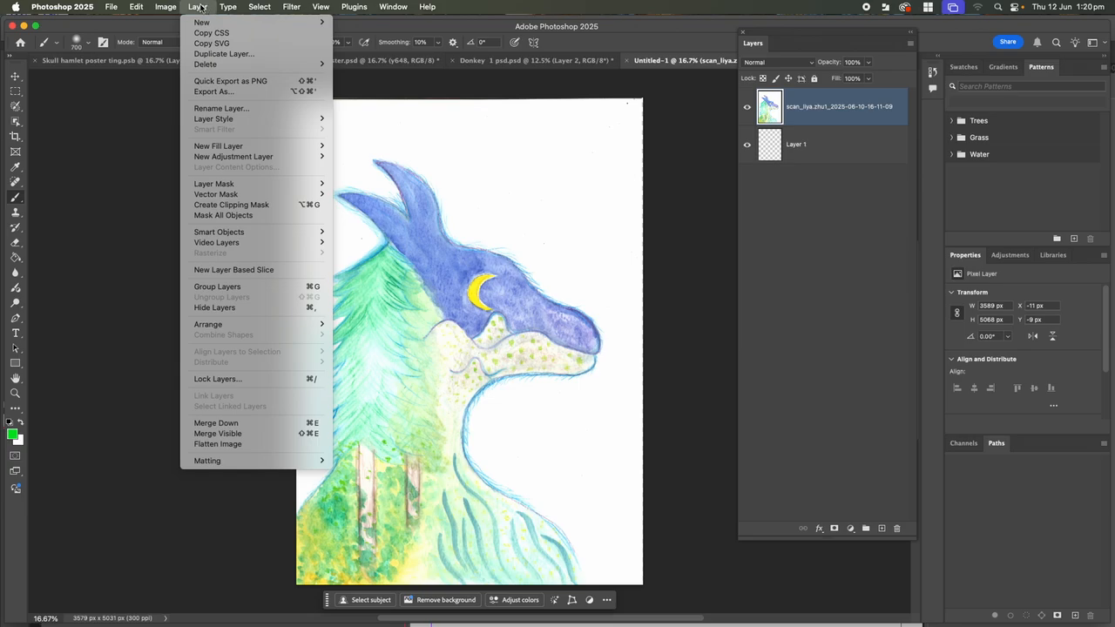
{"action": "mouse_move", "coordinate": [234, 157]}
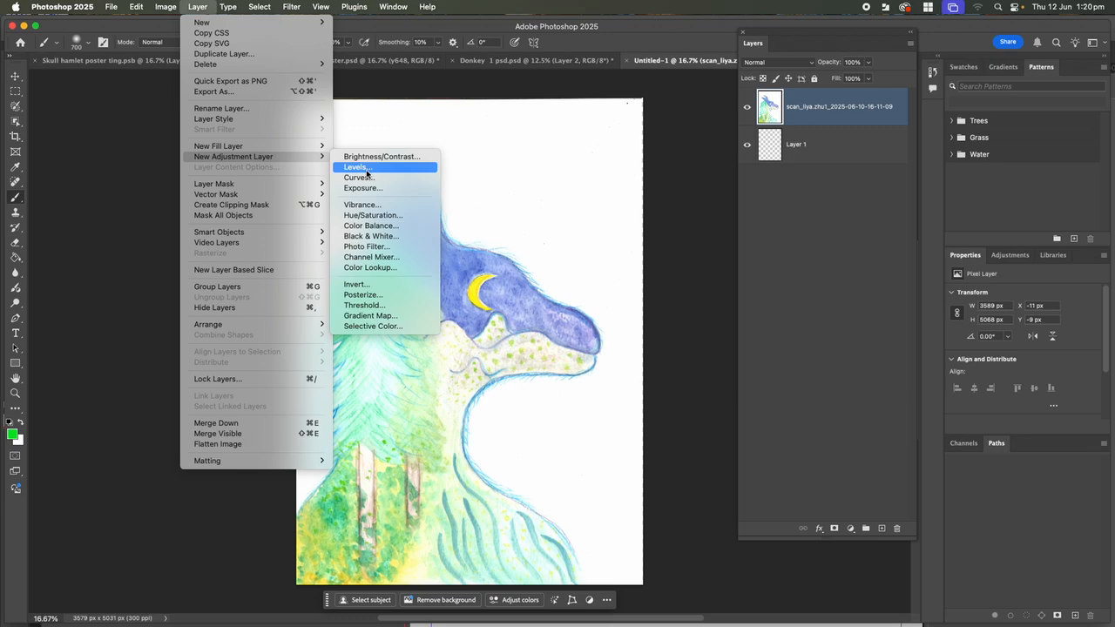
{"action": "mouse_move", "coordinate": [165, 7]}
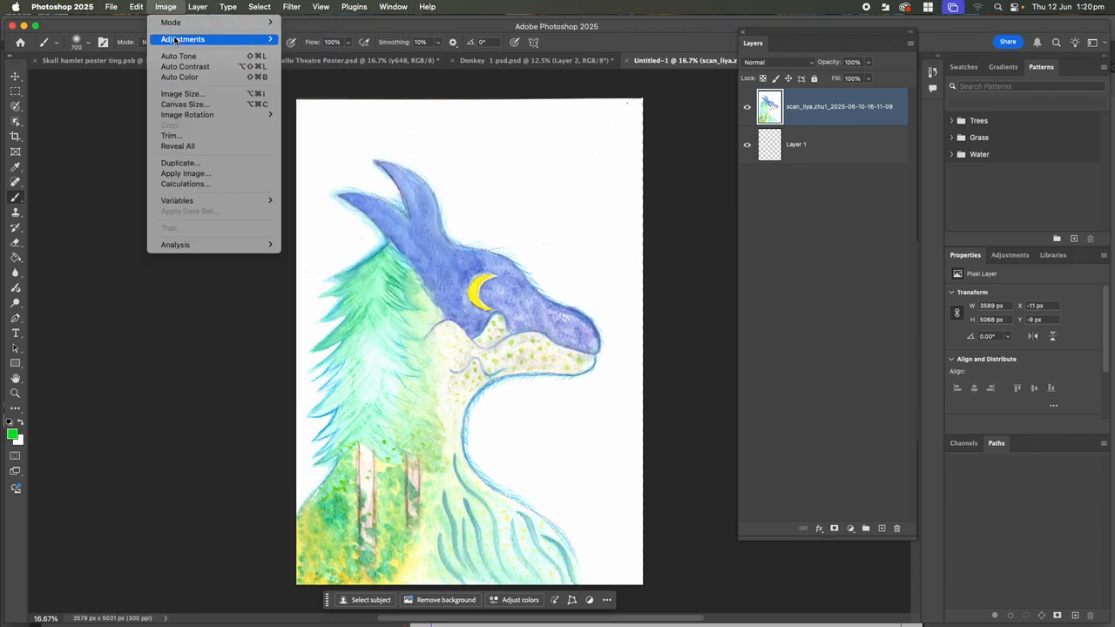
{"action": "mouse_move", "coordinate": [216, 41]}
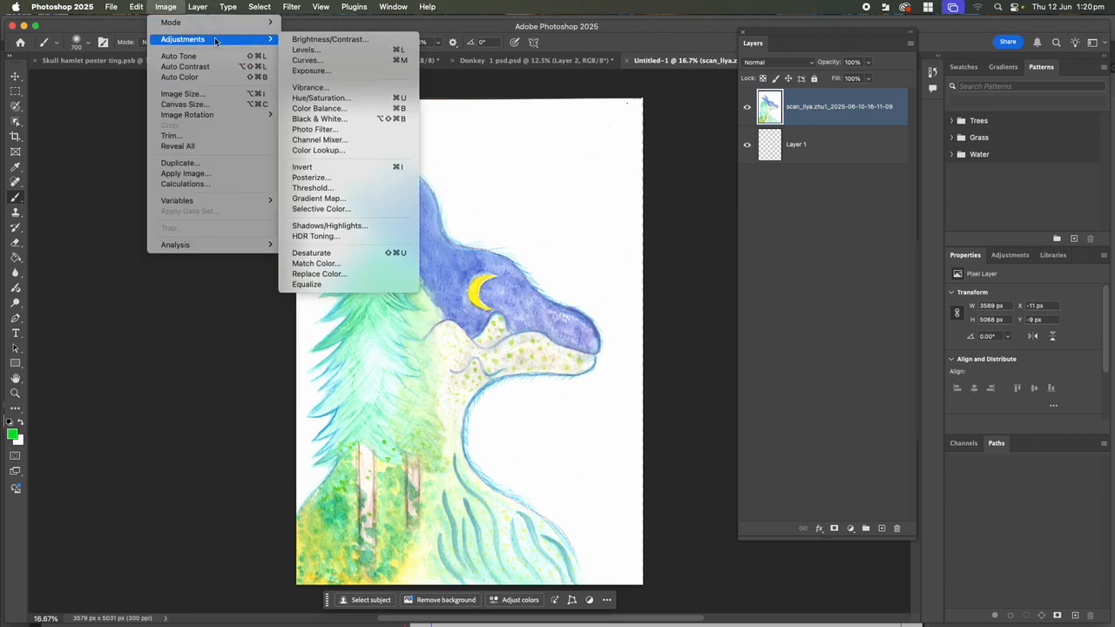
Apply Levels to the dragon layer with the black input raised to 95
{"action": "left_click", "coordinate": [303, 51]}
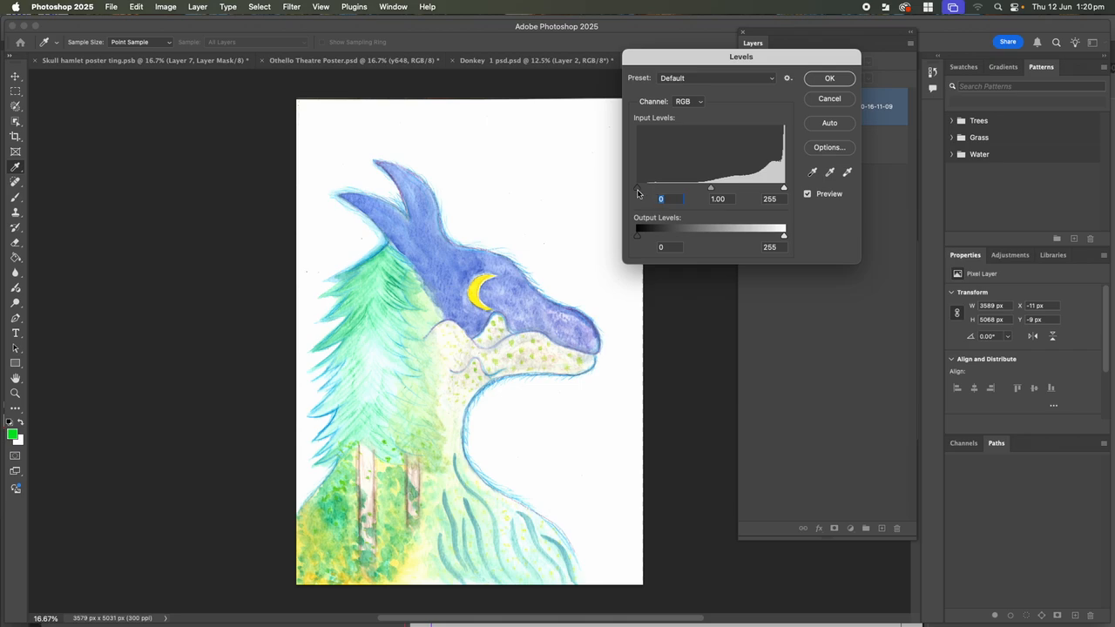
{"action": "left_click_drag", "start_coordinate": [638, 191], "coordinate": [639, 190]}
{"action": "left_click_drag", "start_coordinate": [639, 191], "coordinate": [682, 177]}
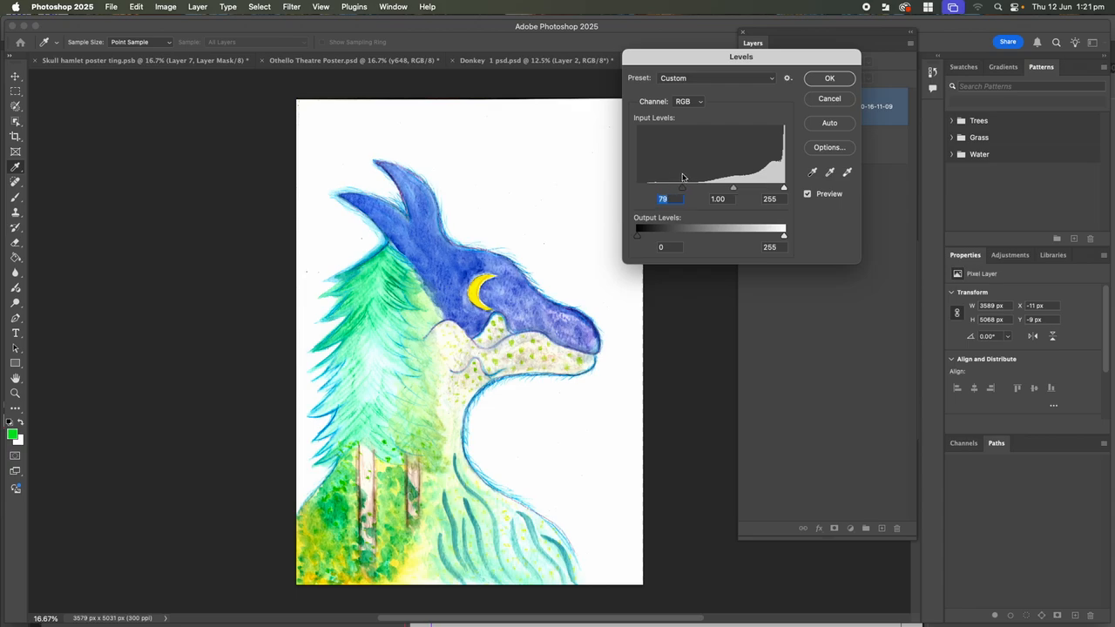
{"action": "left_click_drag", "start_coordinate": [682, 177], "coordinate": [625, 177]}
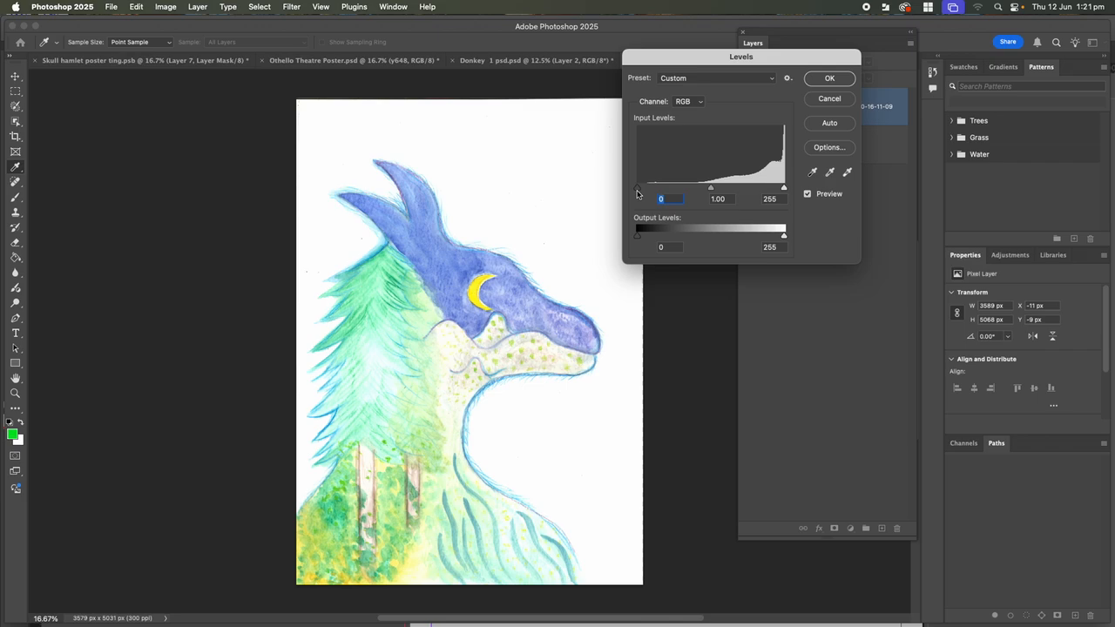
{"action": "left_click_drag", "start_coordinate": [637, 188], "coordinate": [692, 186]}
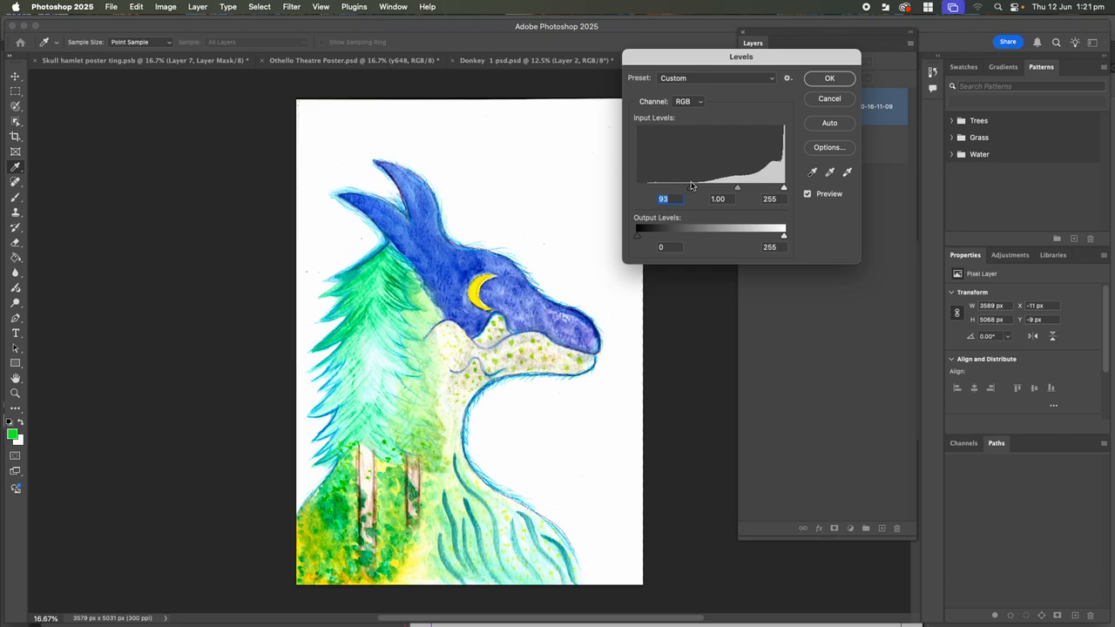
{"action": "left_click_drag", "start_coordinate": [691, 185], "coordinate": [693, 184]}
{"action": "left_click", "coordinate": [829, 79]}
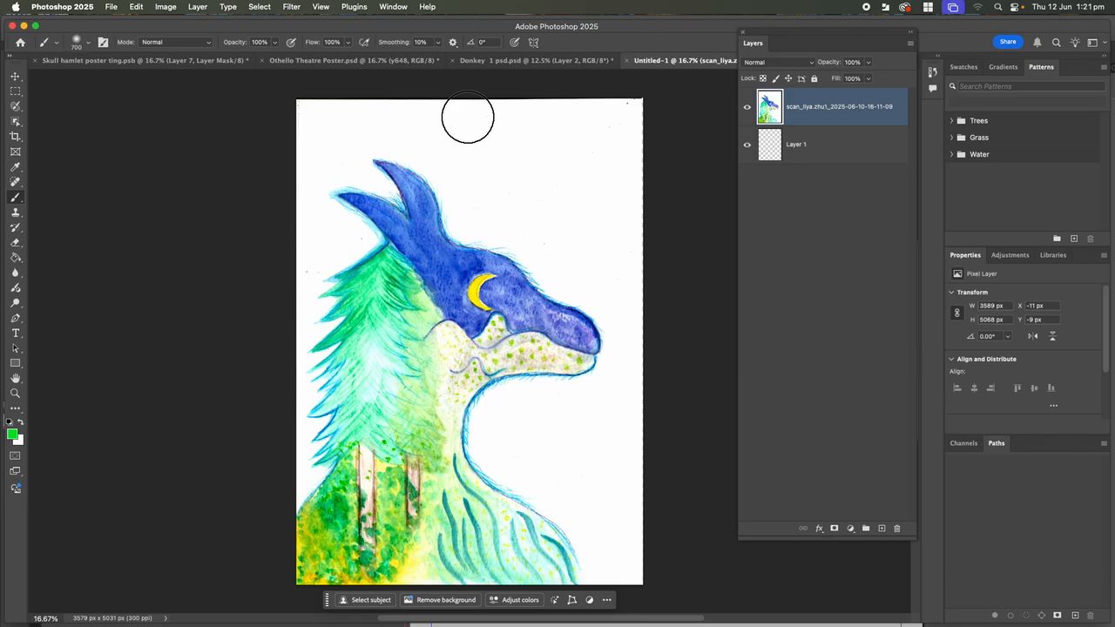
{"action": "left_click", "coordinate": [18, 125]}
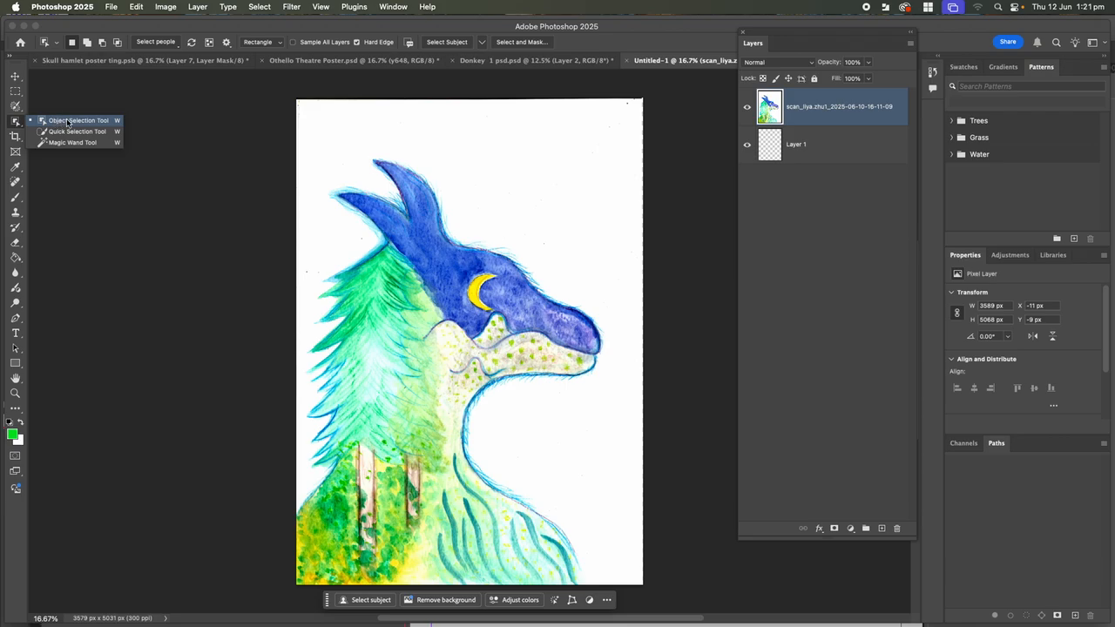
{"action": "left_click", "coordinate": [67, 121]}
{"action": "left_click_drag", "start_coordinate": [295, 98], "coordinate": [648, 579]}
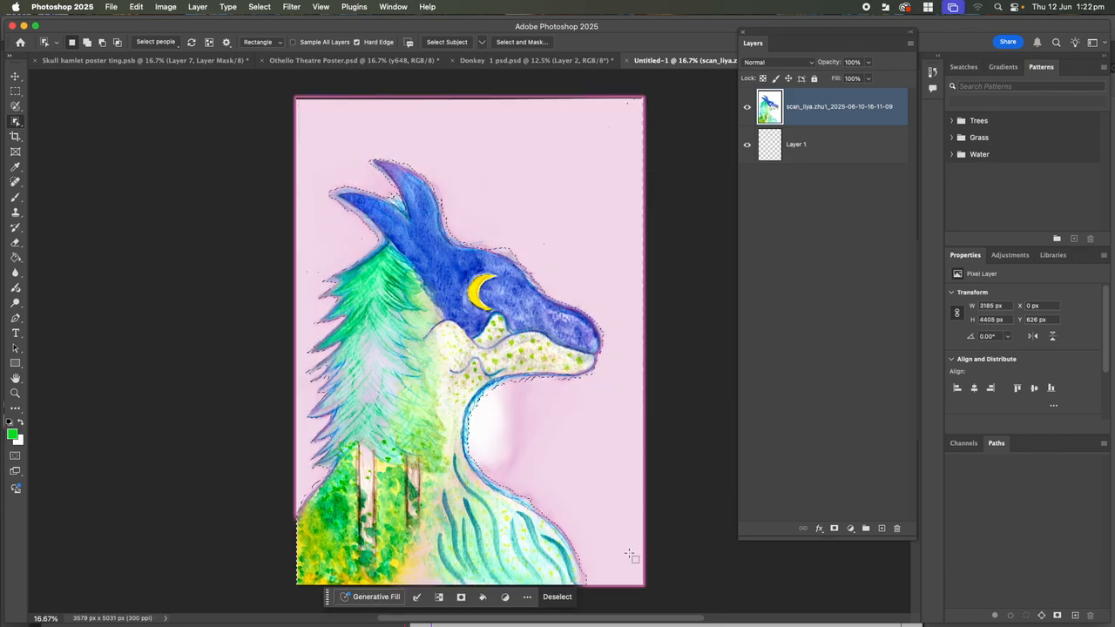
{"action": "key", "text": "Delete"}
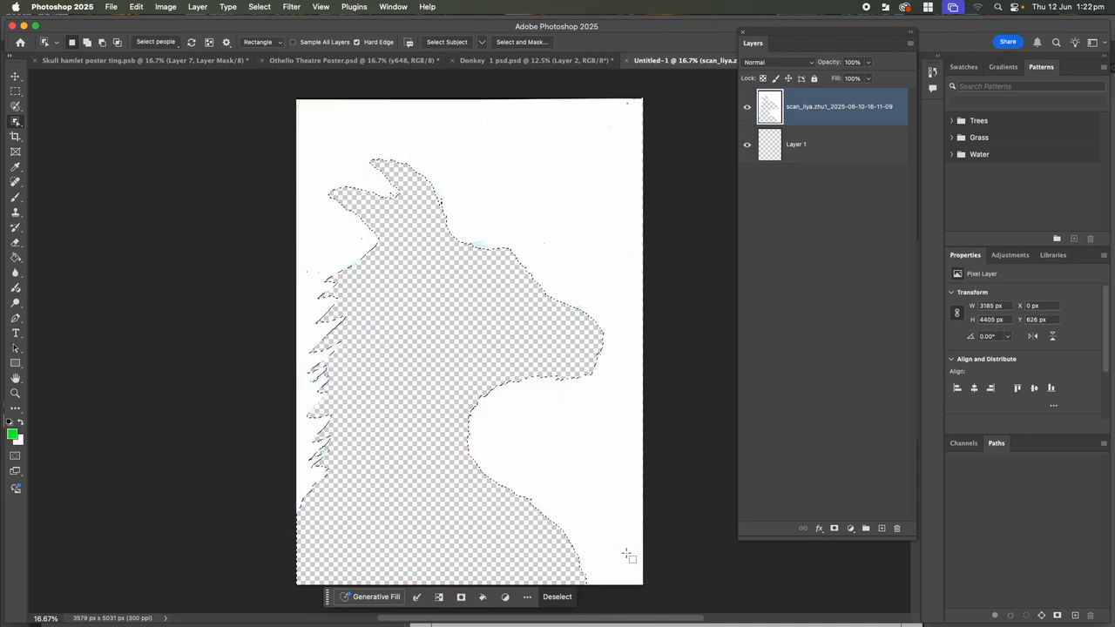
{"action": "key", "text": "super+z"}
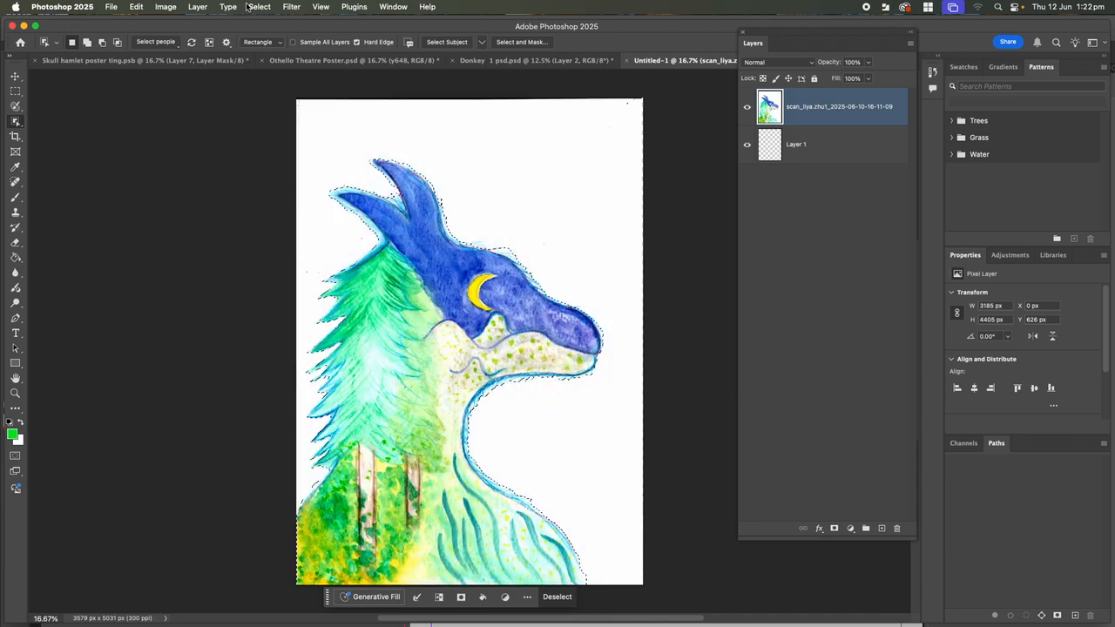
{"action": "left_click", "coordinate": [254, 7]}
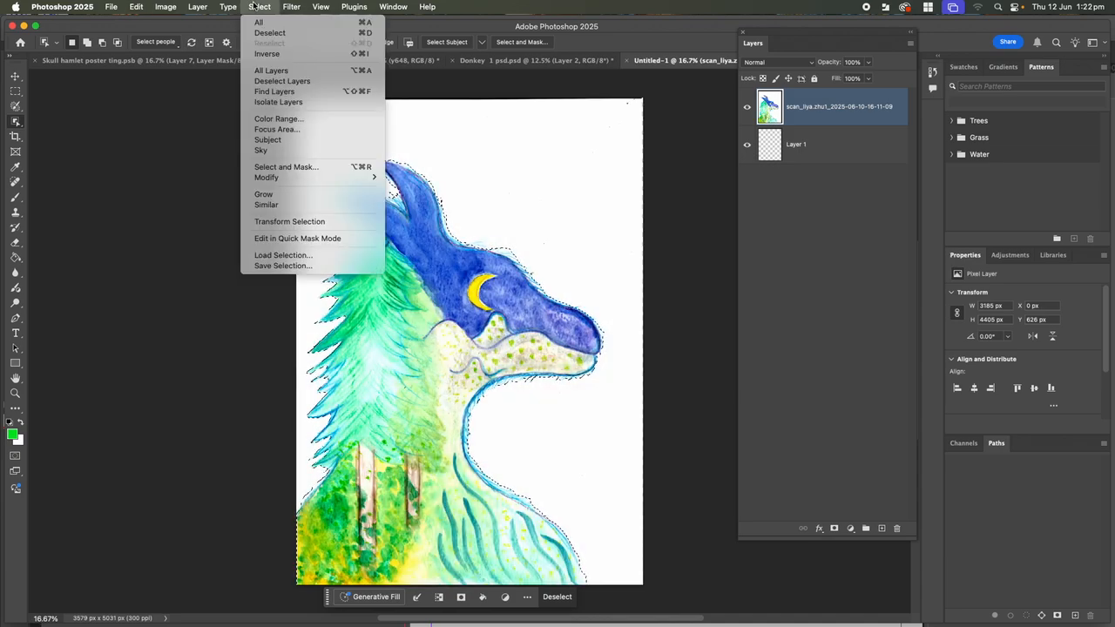
{"action": "left_click", "coordinate": [267, 54]}
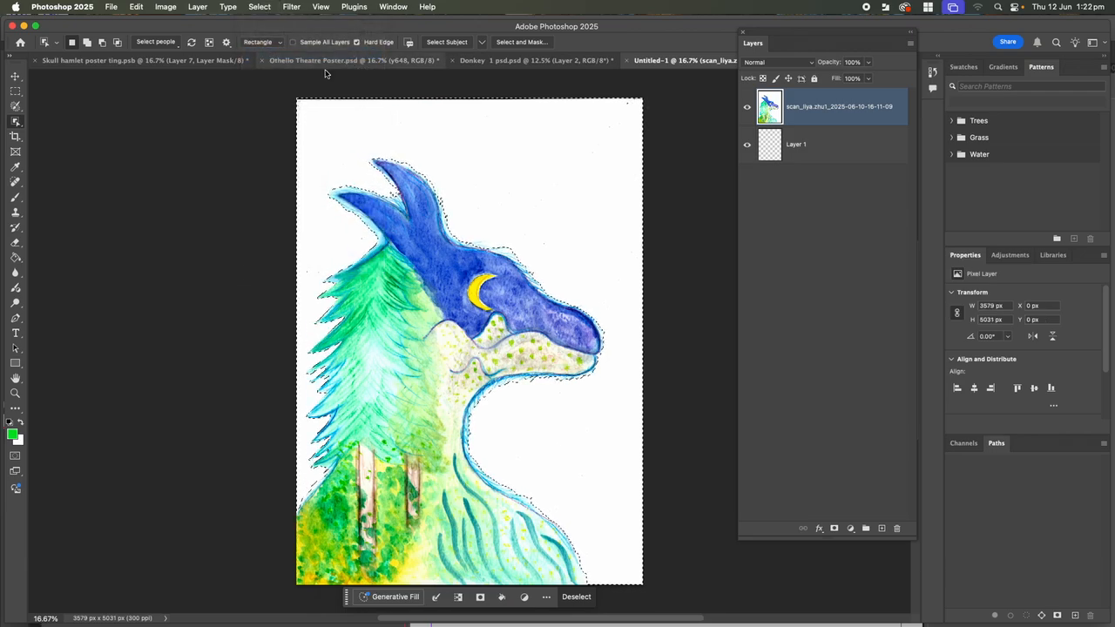
{"action": "key", "text": "Delete"}
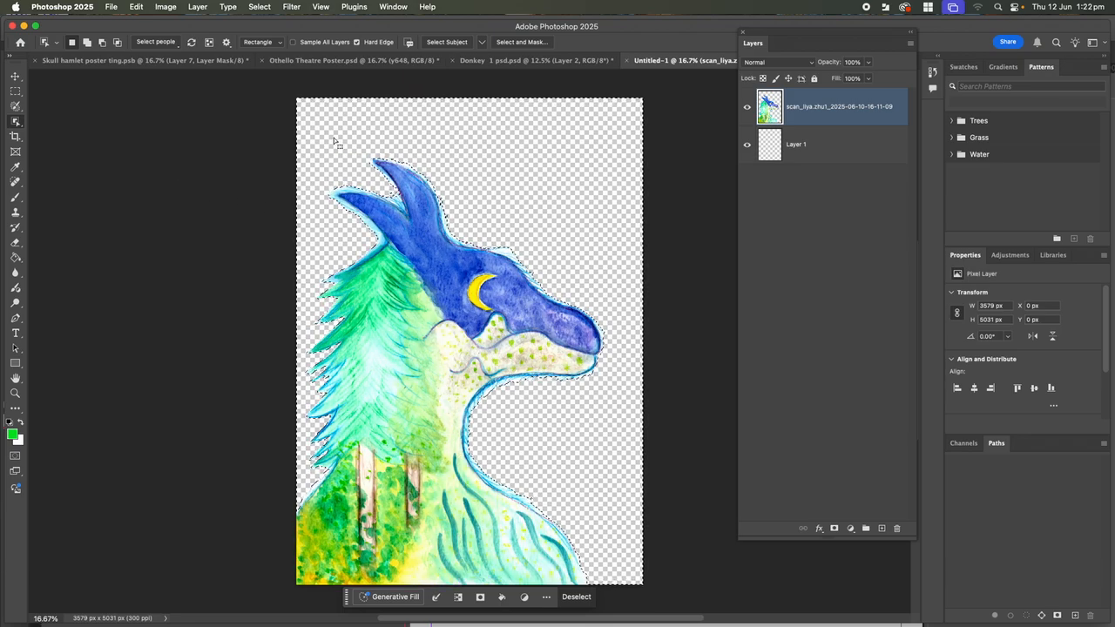
{"action": "key", "text": "super+equal"}
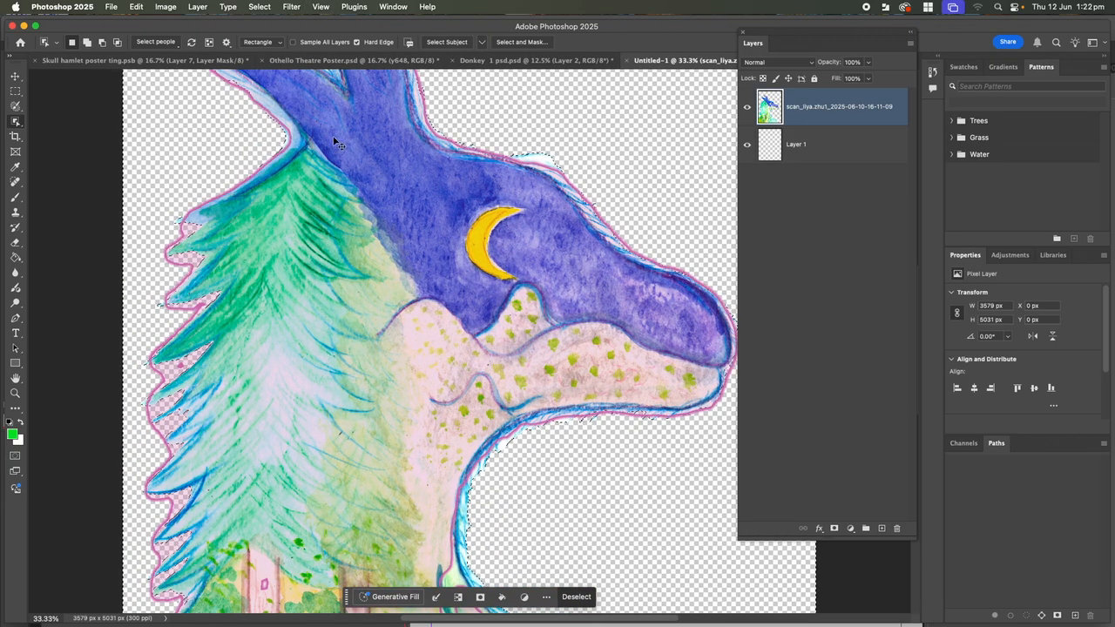
{"action": "key", "text": "super+minus"}
{"action": "key", "text": "super+minus"}
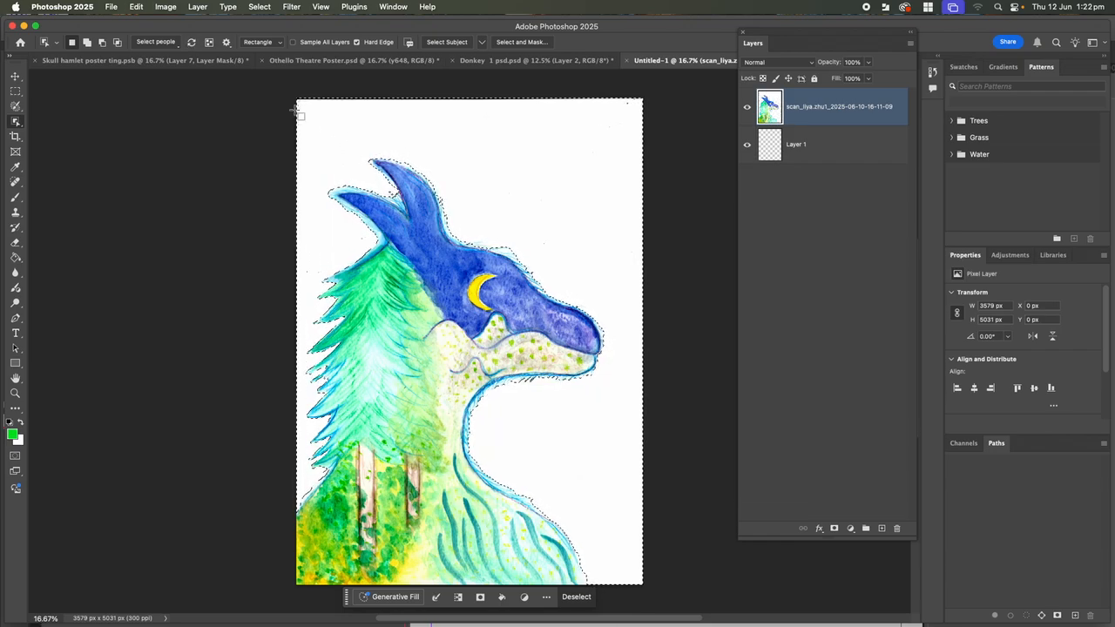
{"action": "key", "text": "super+d"}
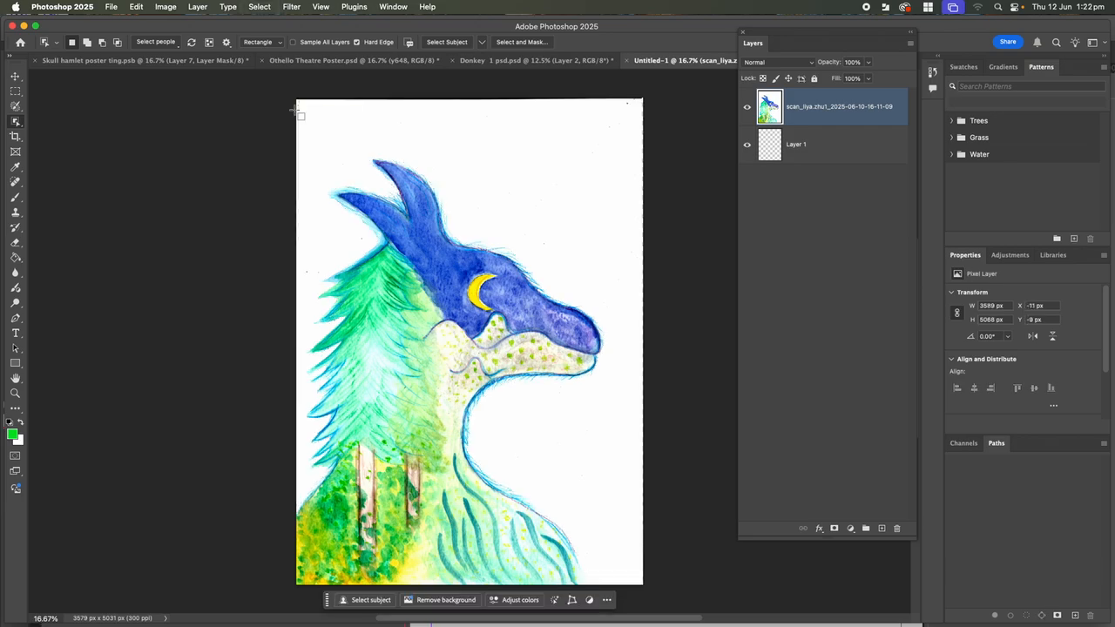
{"action": "left_click", "coordinate": [260, 6]}
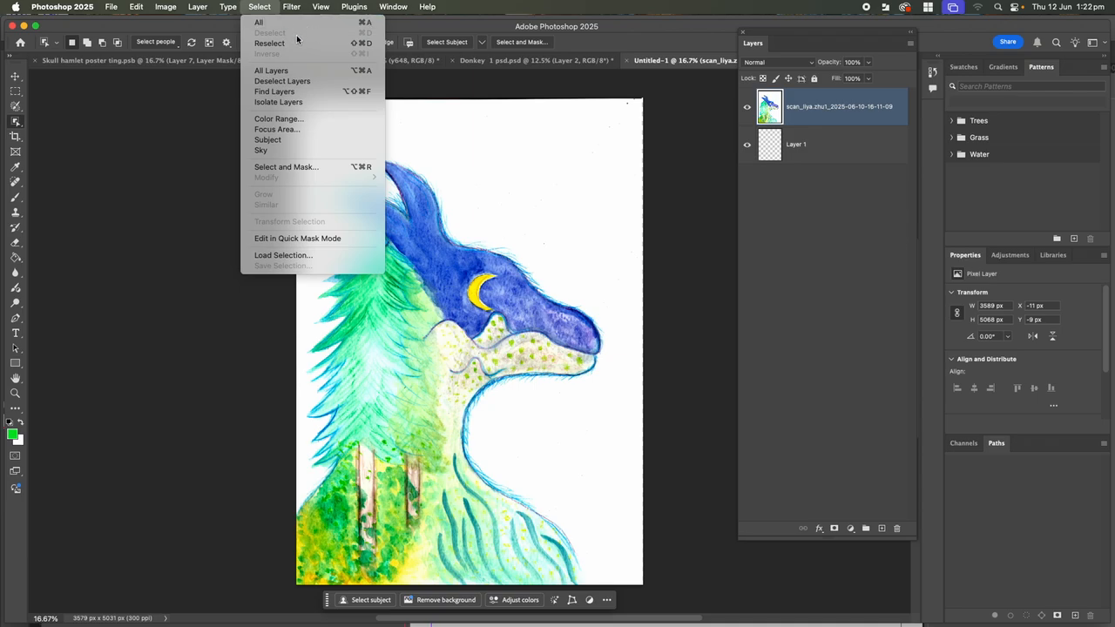
{"action": "left_click", "coordinate": [473, 163]}
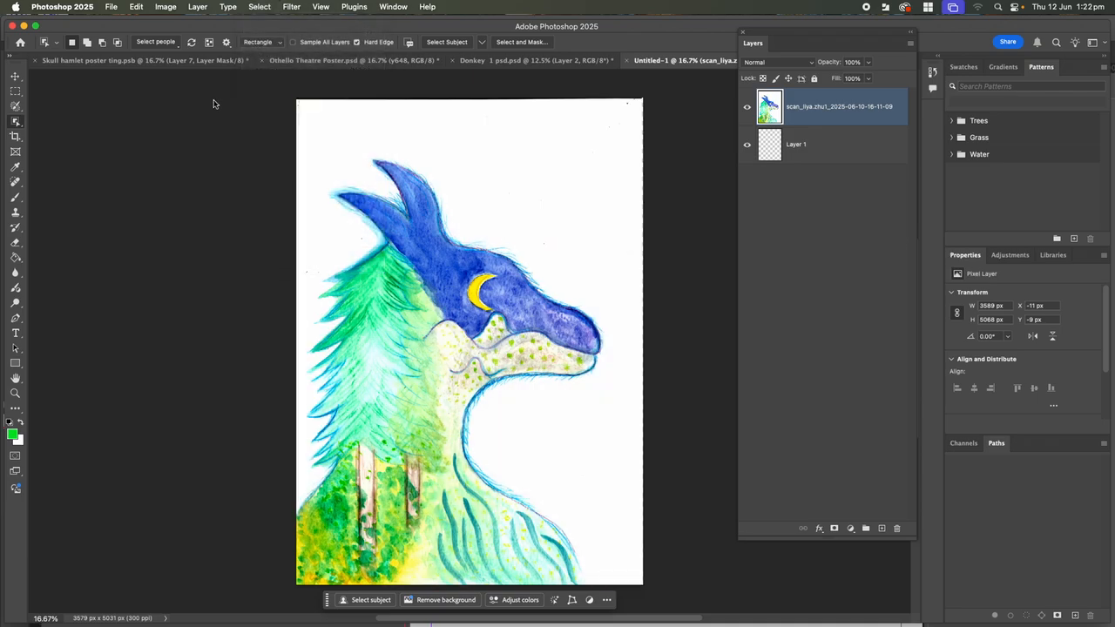
Quick-select the white background above the head and left of the tree and delete it to transparency
{"action": "right_click", "coordinate": [14, 122]}
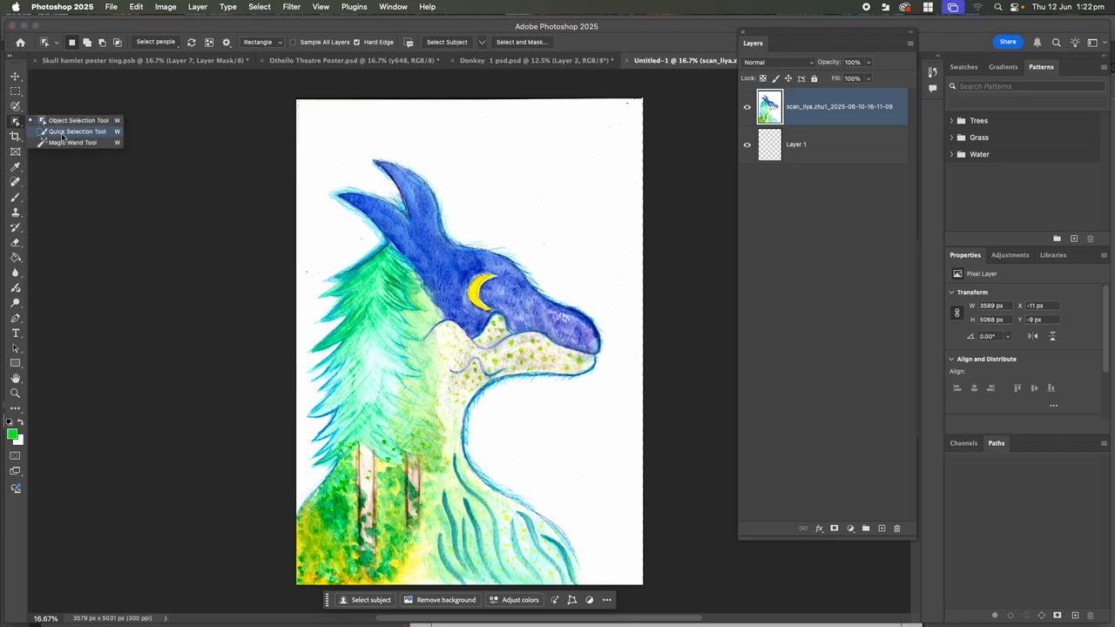
{"action": "left_click", "coordinate": [59, 133]}
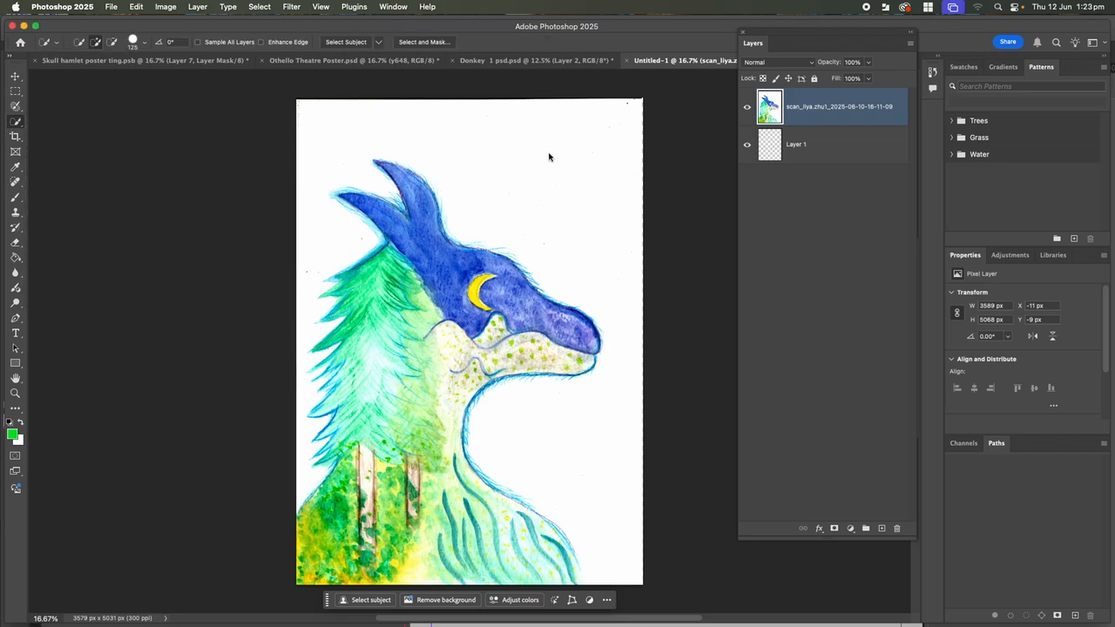
{"action": "left_click_drag", "start_coordinate": [529, 156], "coordinate": [561, 194]}
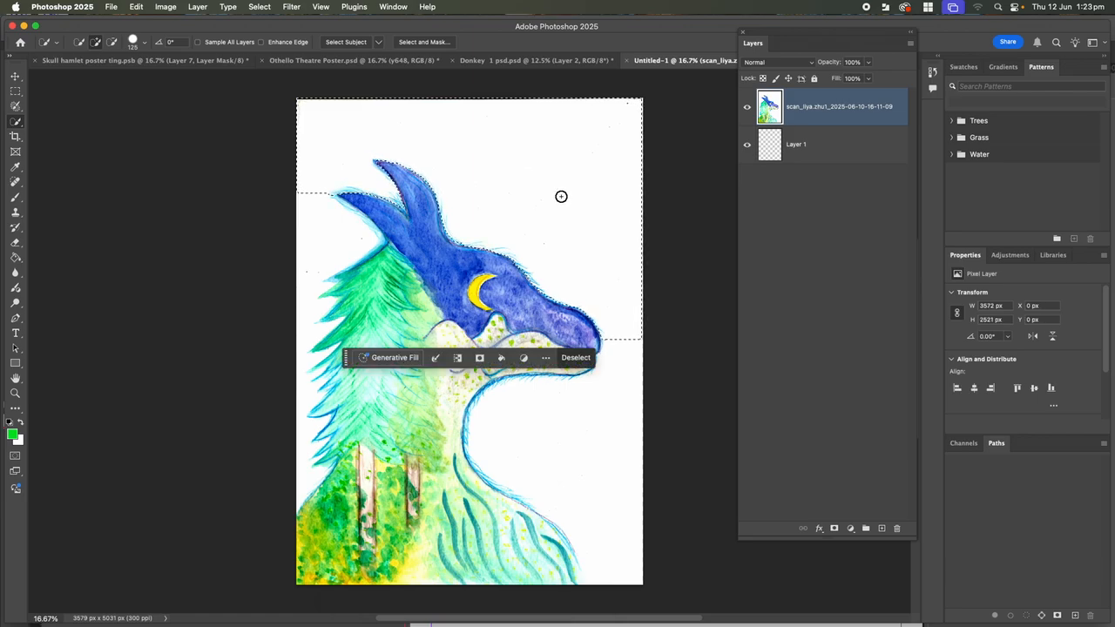
{"action": "key", "text": "Delete"}
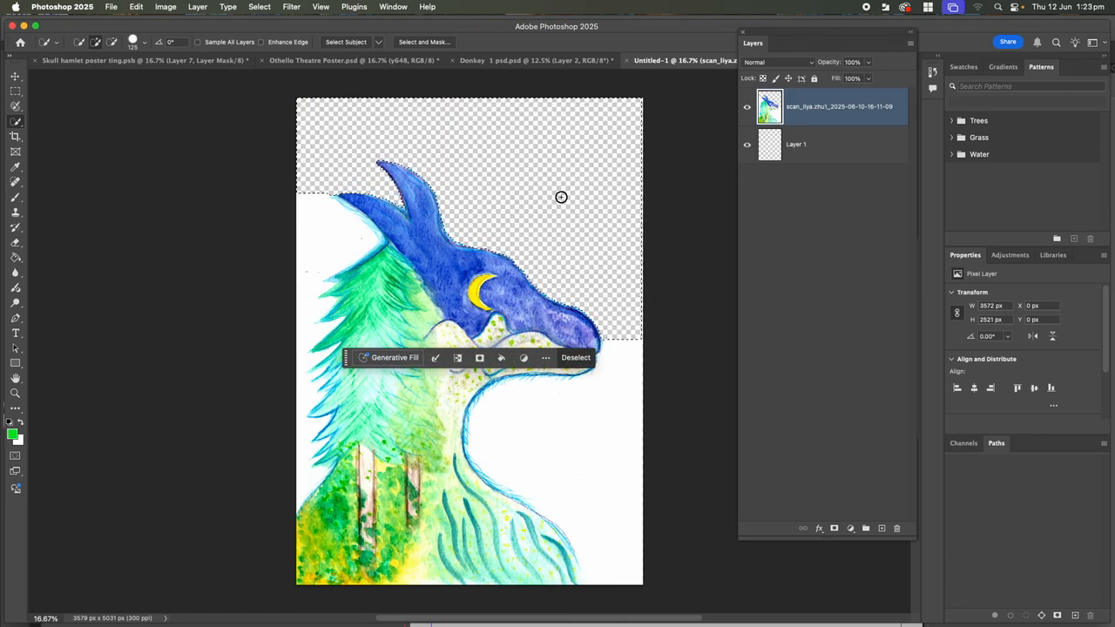
{"action": "left_click", "coordinate": [327, 235]}
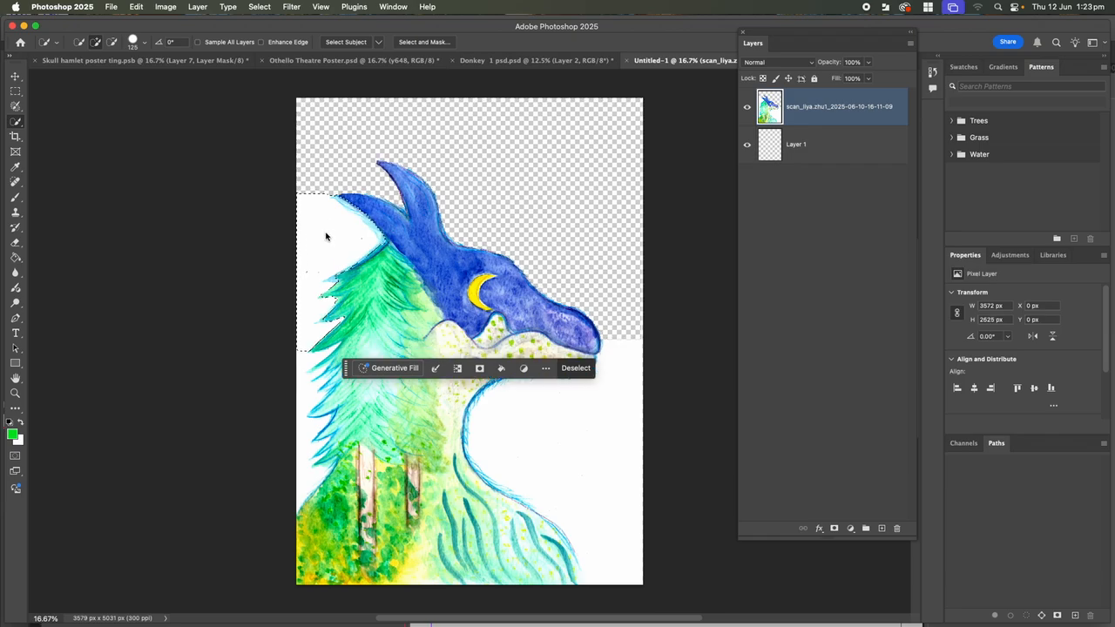
{"action": "key", "text": "Delete"}
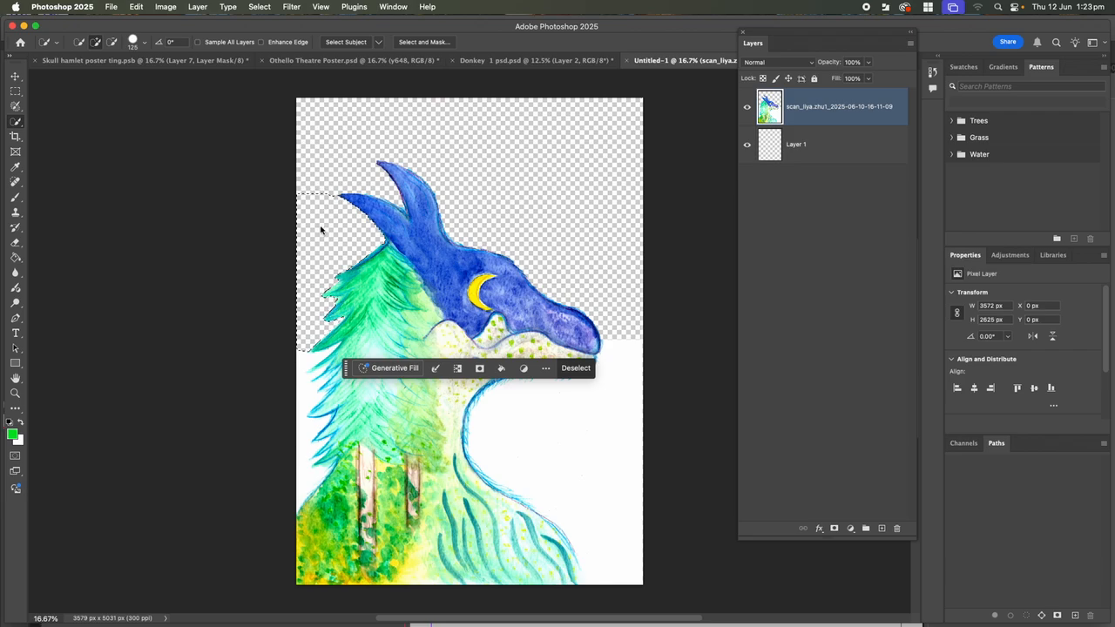
Clear the selection with Select > Deselect
{"action": "left_click", "coordinate": [261, 7]}
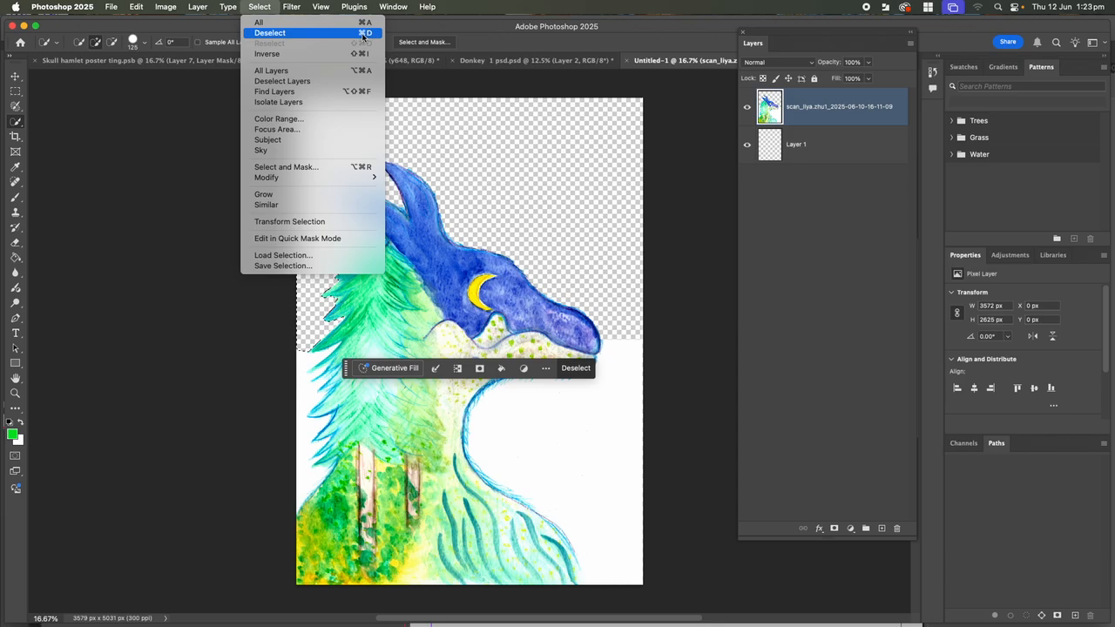
{"action": "left_click", "coordinate": [364, 35]}
{"action": "scroll", "coordinate": [557, 241], "scroll_direction": "down", "scroll_amount": 1}
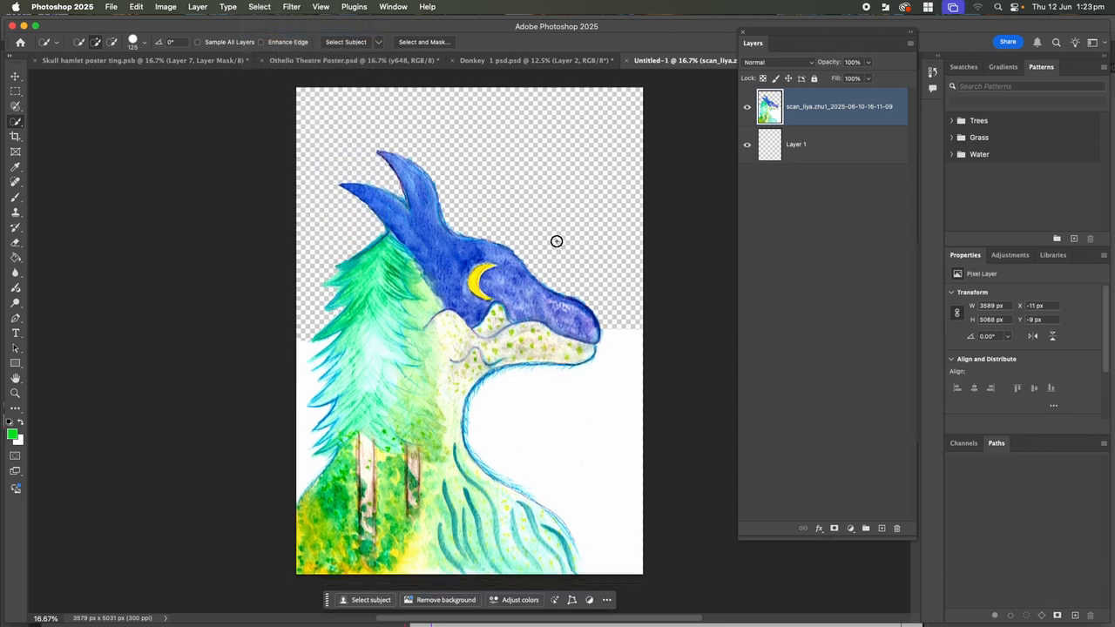
Switch to the Magic Wand Tool and select the dragon's blue head
{"action": "scroll", "coordinate": [557, 241], "scroll_direction": "down", "scroll_amount": 2}
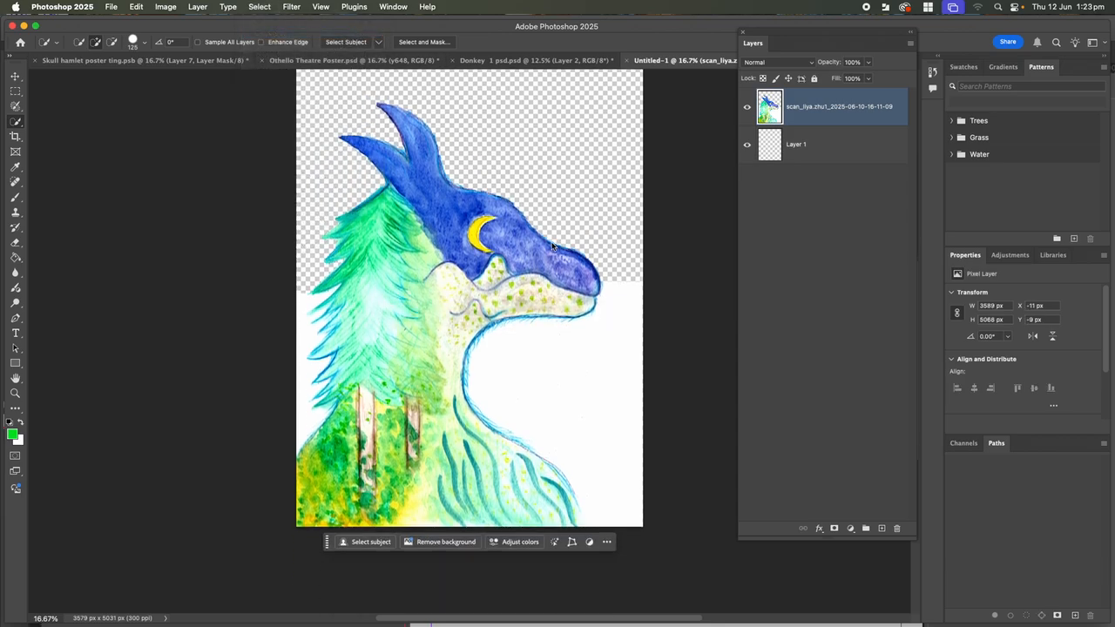
{"action": "right_click", "coordinate": [17, 122]}
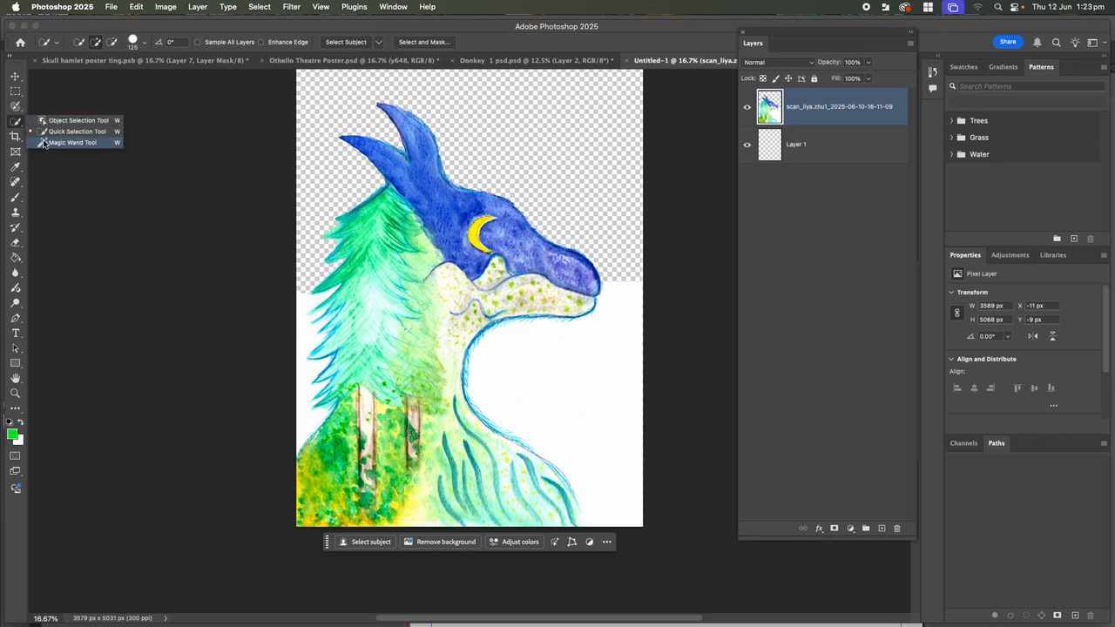
{"action": "left_click", "coordinate": [72, 142]}
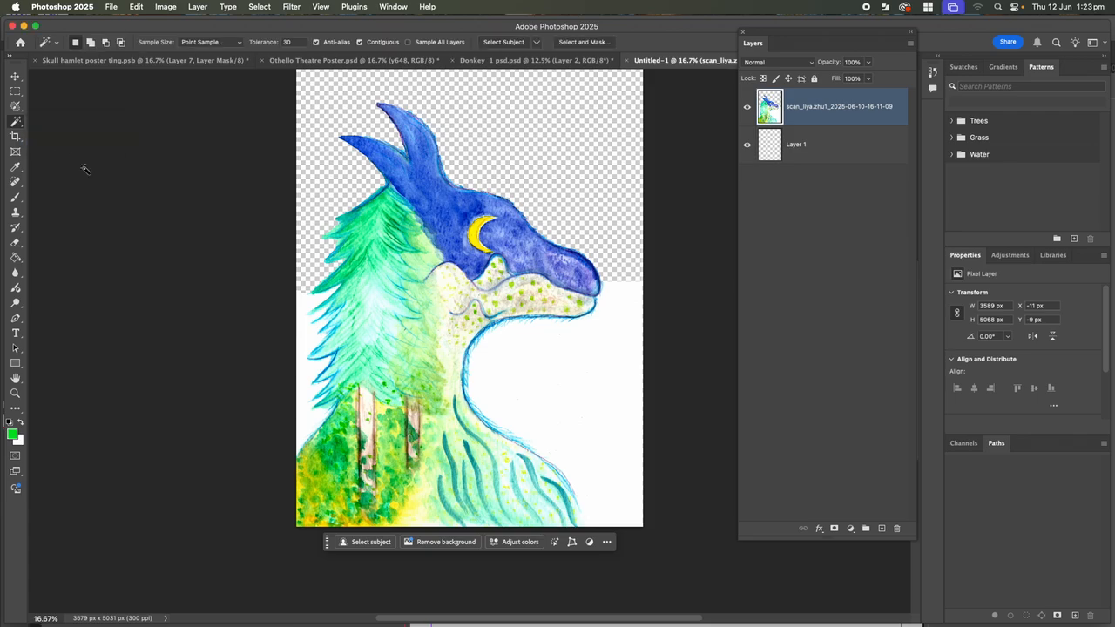
{"action": "left_click", "coordinate": [525, 250]}
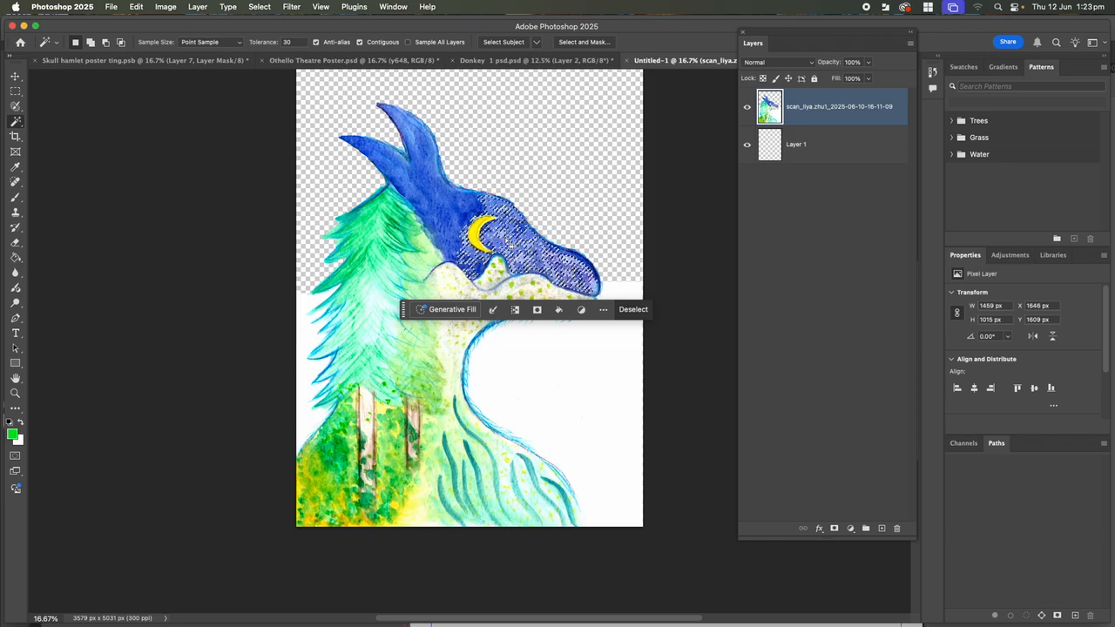
Raise the Tolerance to 70, then 100, reselecting until the head and beige neck are included
{"action": "left_click", "coordinate": [283, 42]}
{"action": "key", "text": "BackSpace"}
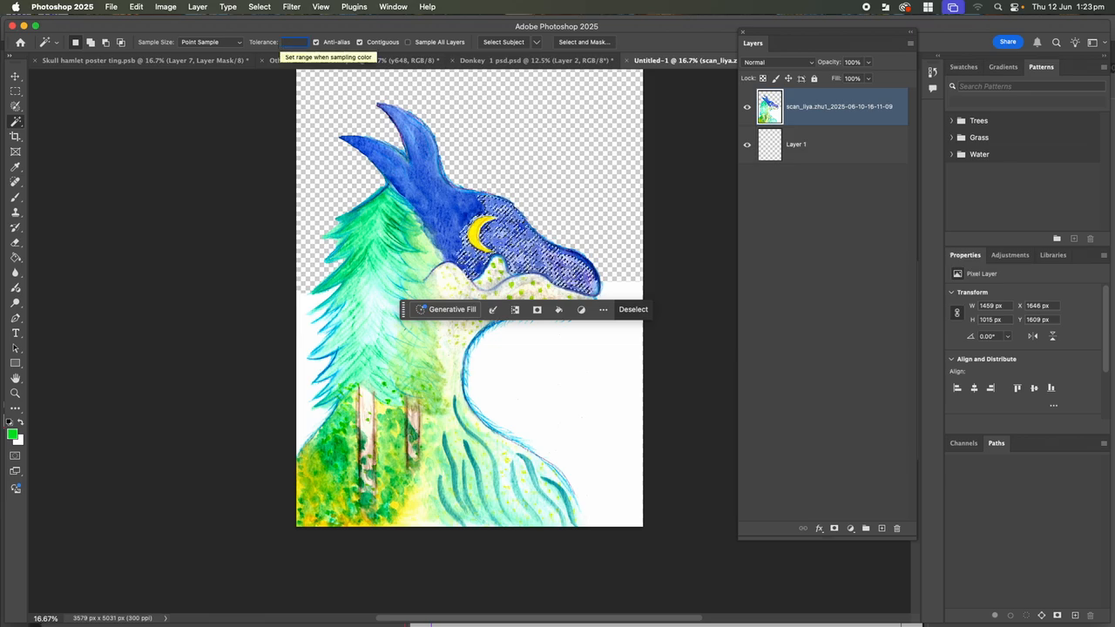
{"action": "type", "text": "70"}
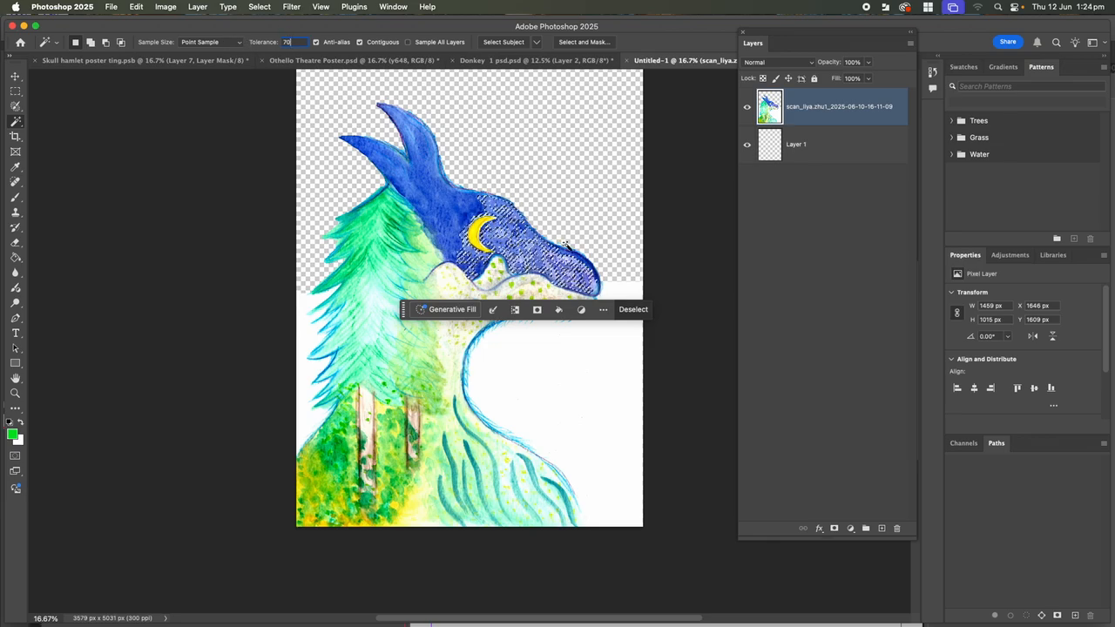
{"action": "left_click", "coordinate": [512, 253]}
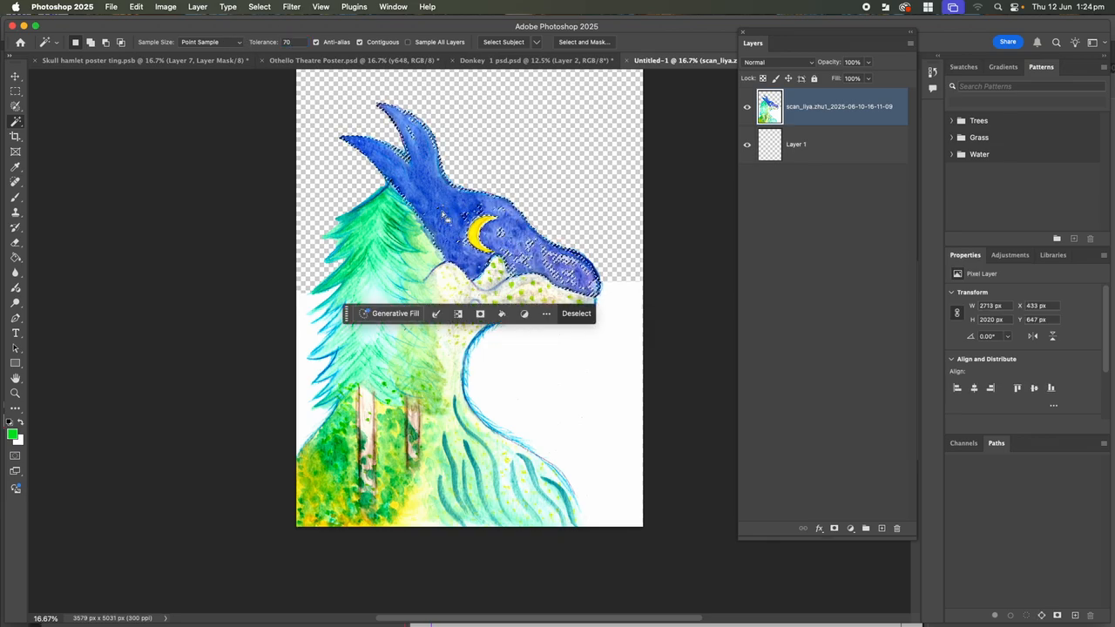
{"action": "left_click_drag", "start_coordinate": [302, 44], "coordinate": [280, 43]}
{"action": "key", "text": "BackSpace"}
{"action": "type", "text": "100"}
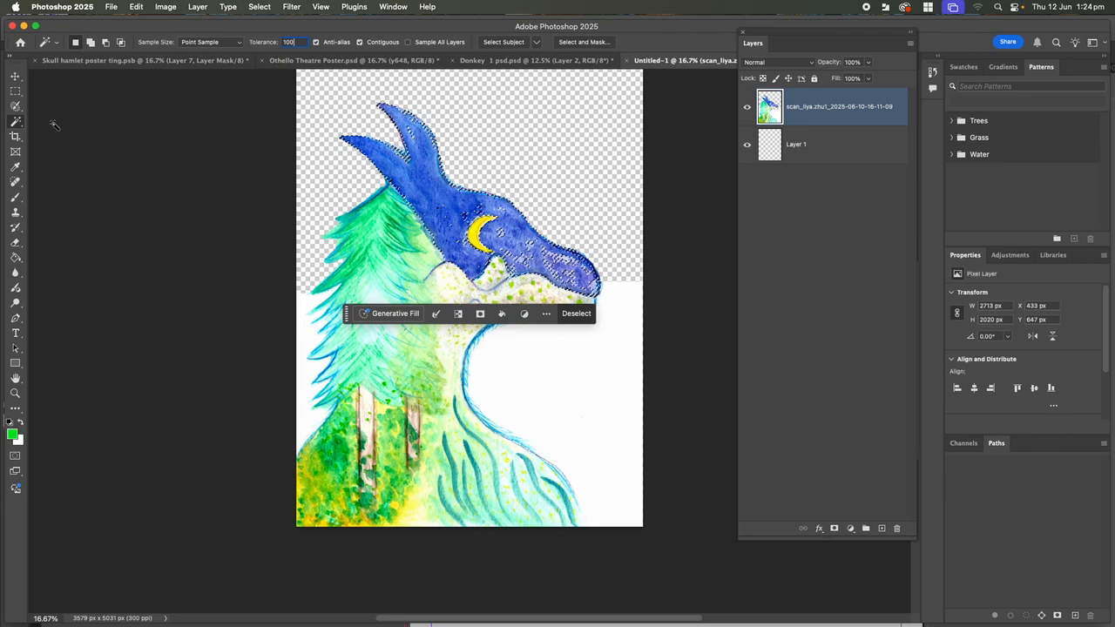
{"action": "left_click", "coordinate": [455, 224]}
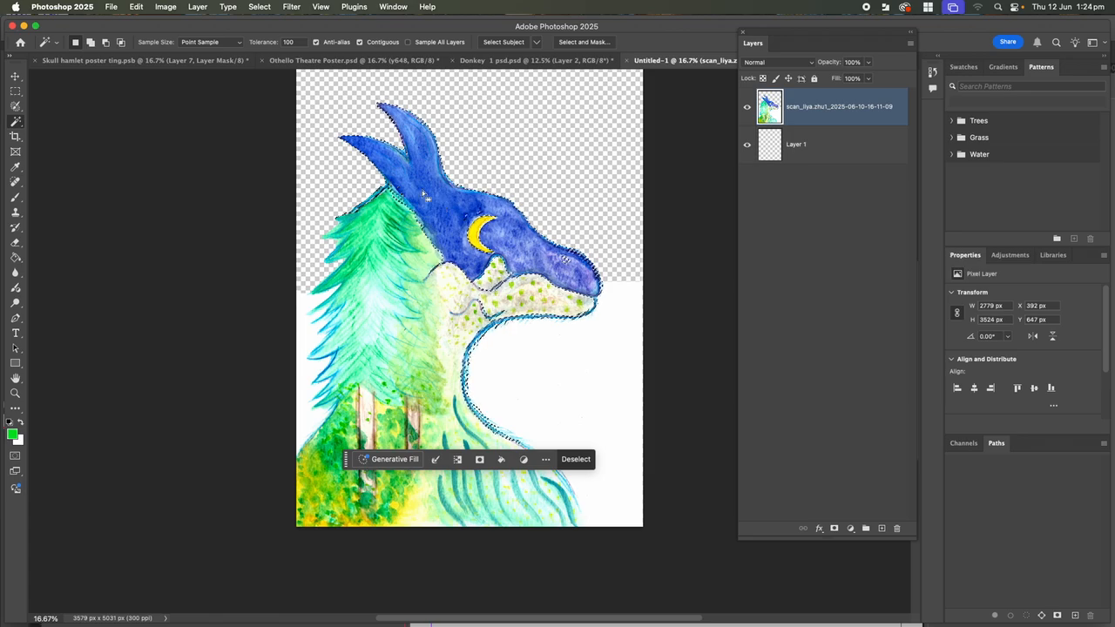
Trial a green Hue/Saturation shift of −111 on the selected head, then undo it and deselect
{"action": "left_click", "coordinate": [165, 6]}
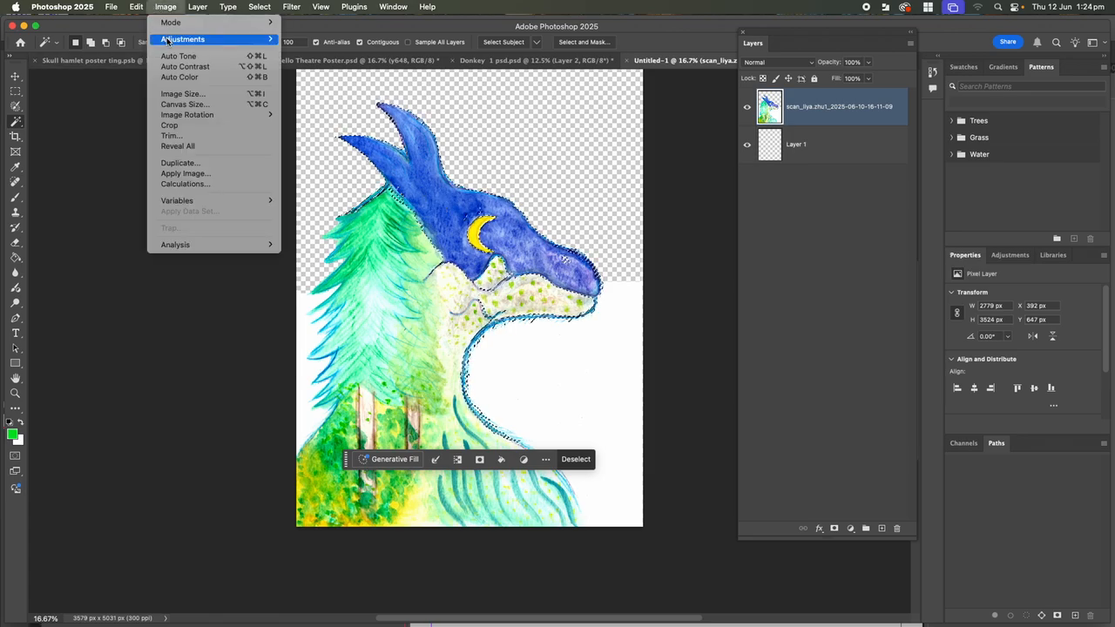
{"action": "mouse_move", "coordinate": [245, 39]}
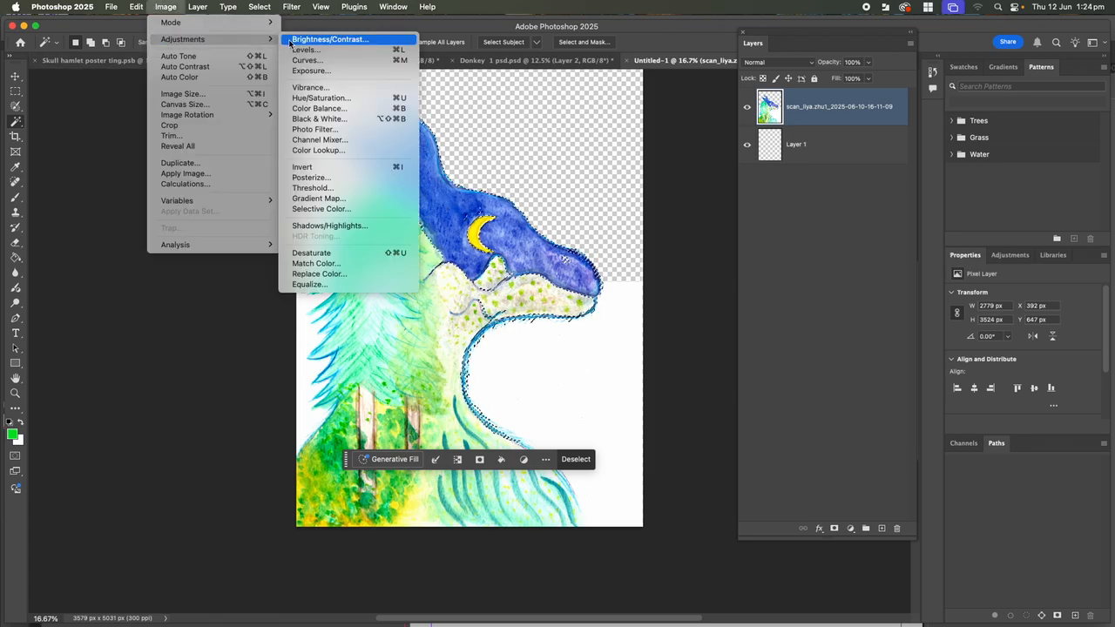
{"action": "left_click", "coordinate": [313, 103]}
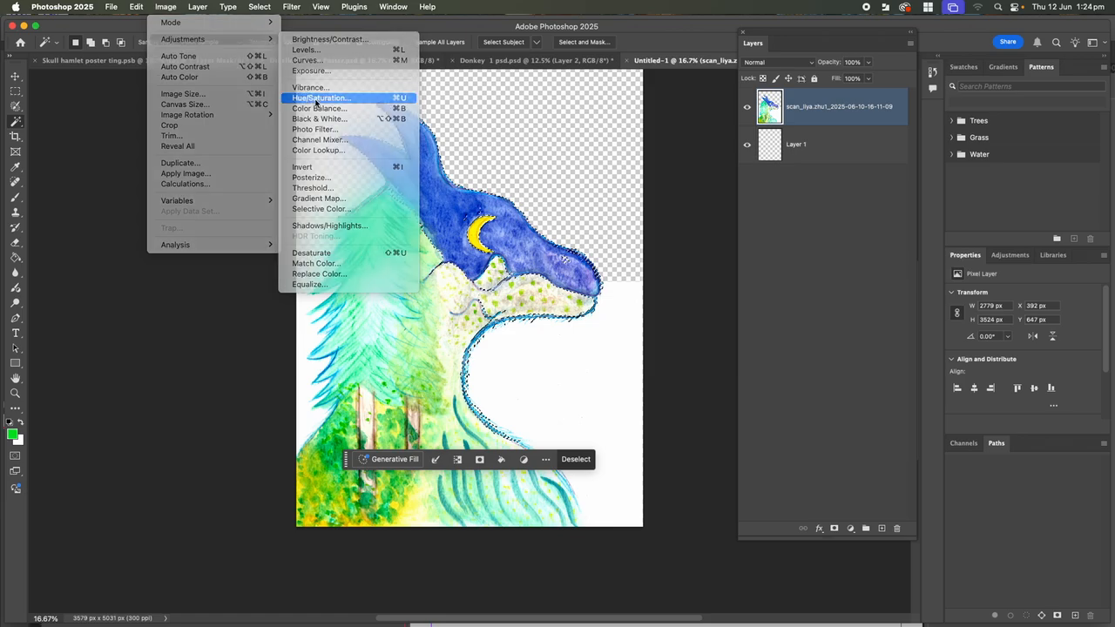
{"action": "left_click_drag", "start_coordinate": [865, 160], "coordinate": [823, 160]}
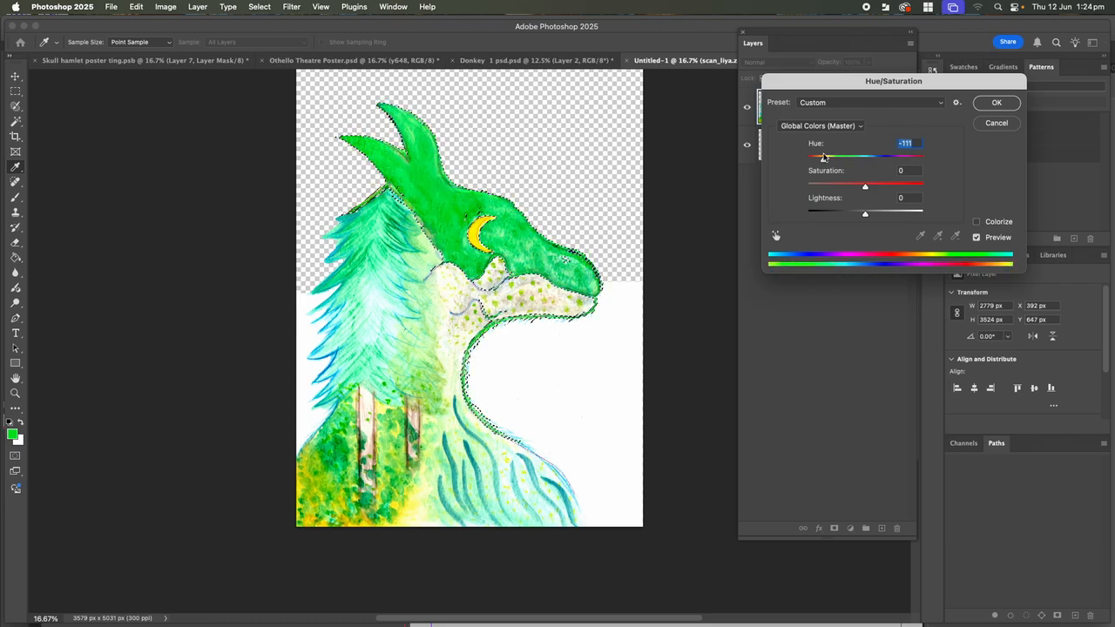
{"action": "left_click", "coordinate": [997, 102]}
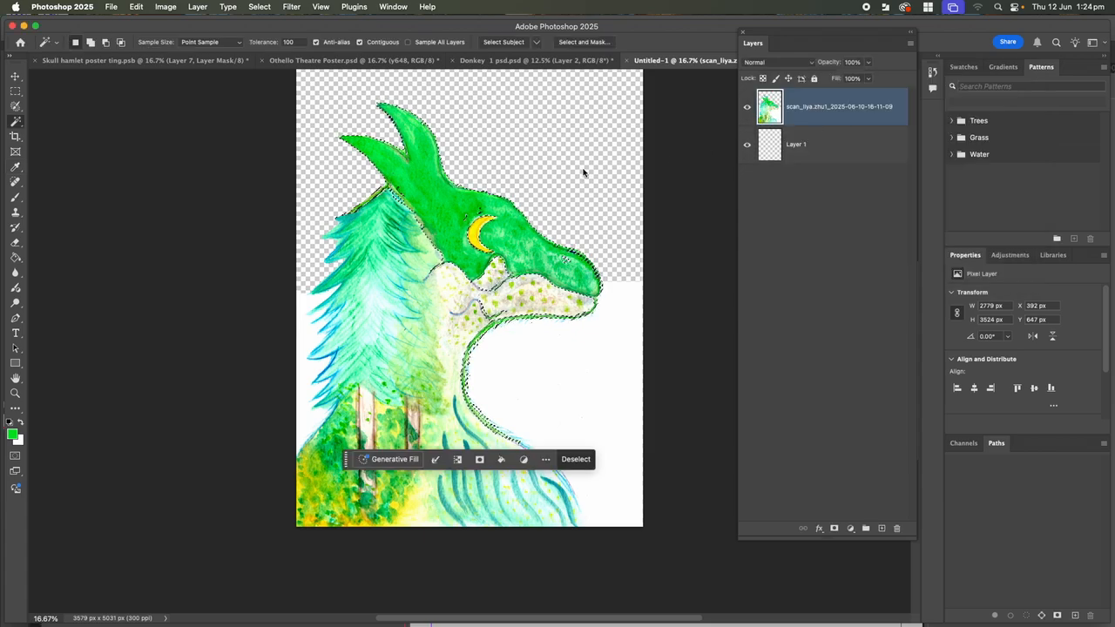
{"action": "key", "text": "super+z"}
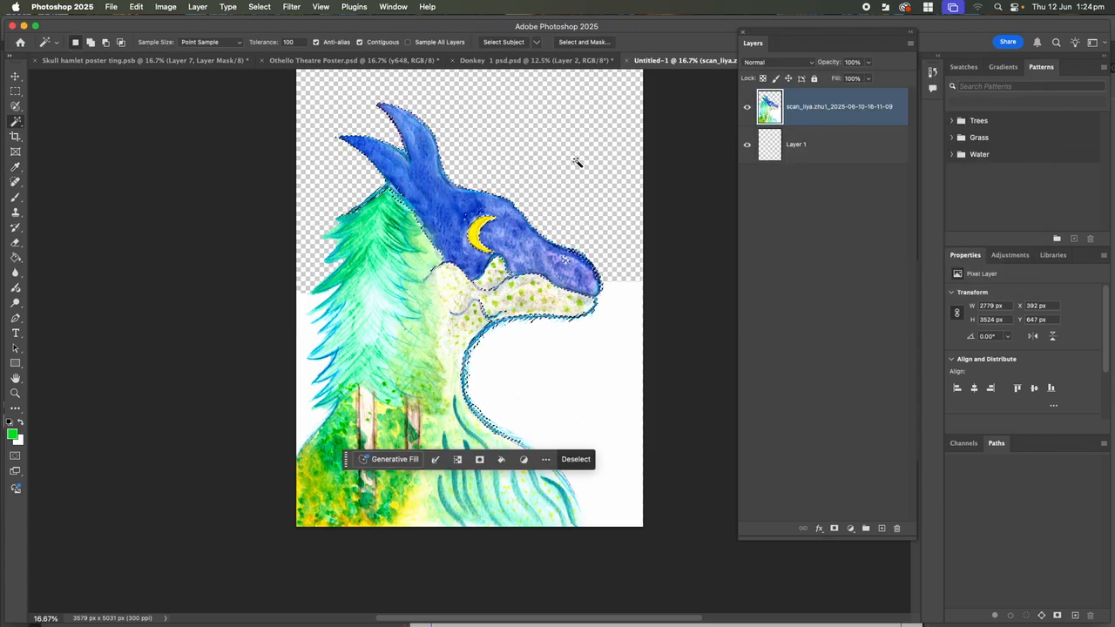
{"action": "key", "text": "super+d"}
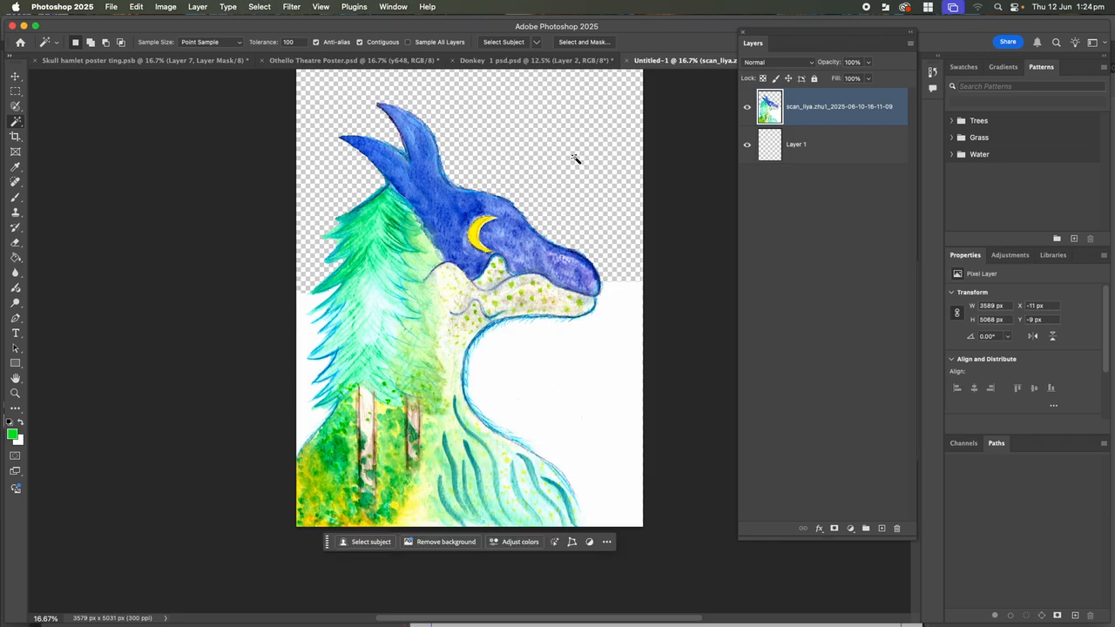
Trial-select the white background with the Magic Wand, deselect, and clear the tolerance of 100
{"action": "left_click", "coordinate": [306, 305]}
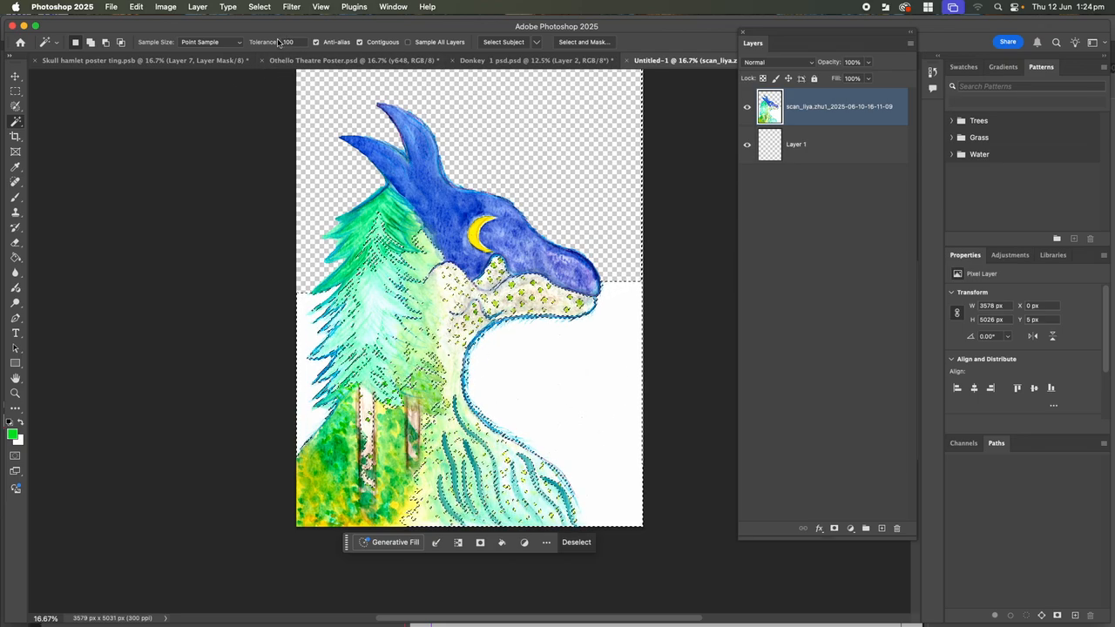
{"action": "key", "text": "super+d"}
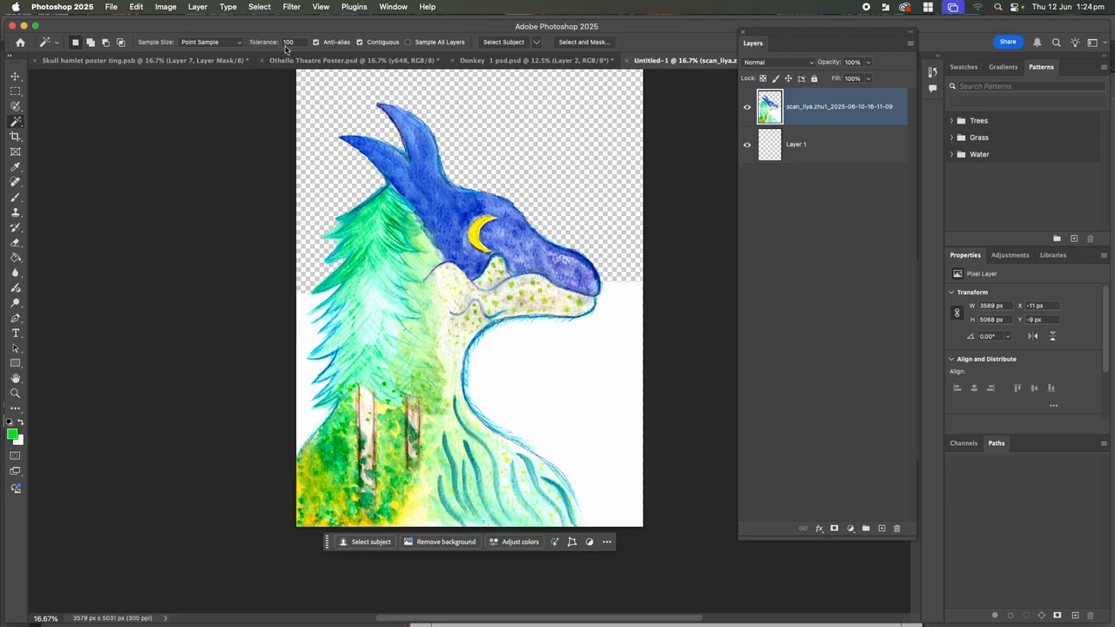
{"action": "left_click", "coordinate": [283, 43]}
{"action": "key", "text": "BackSpace"}
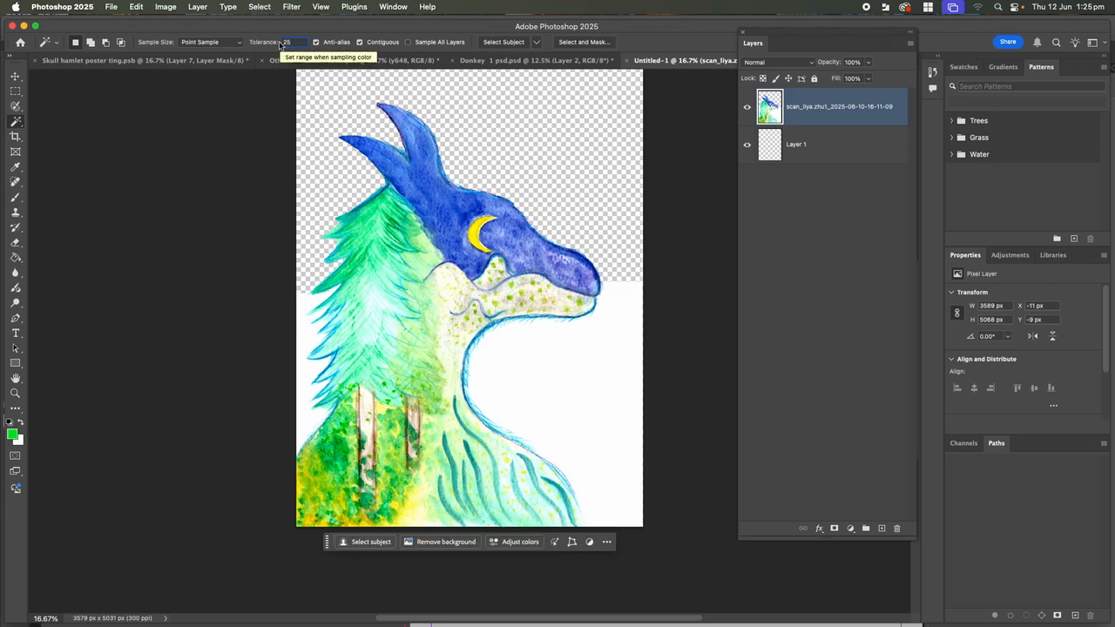
Zoom to 50%, trial-delete the white beside the tree, then undo and deselect
{"action": "key", "text": "super+equal"}
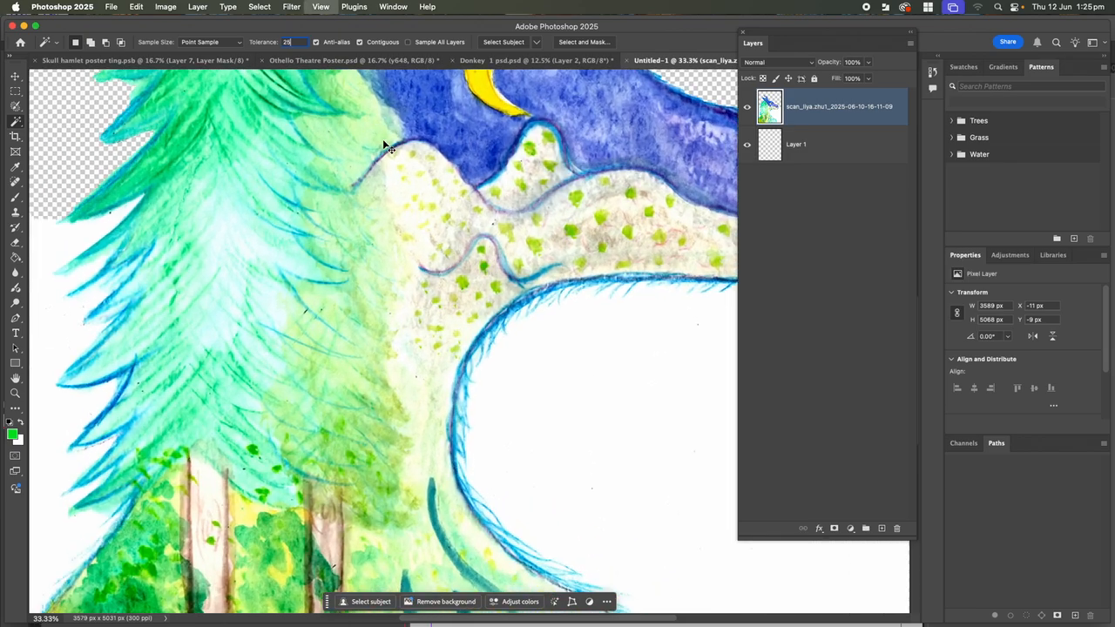
{"action": "key", "text": "super+equal"}
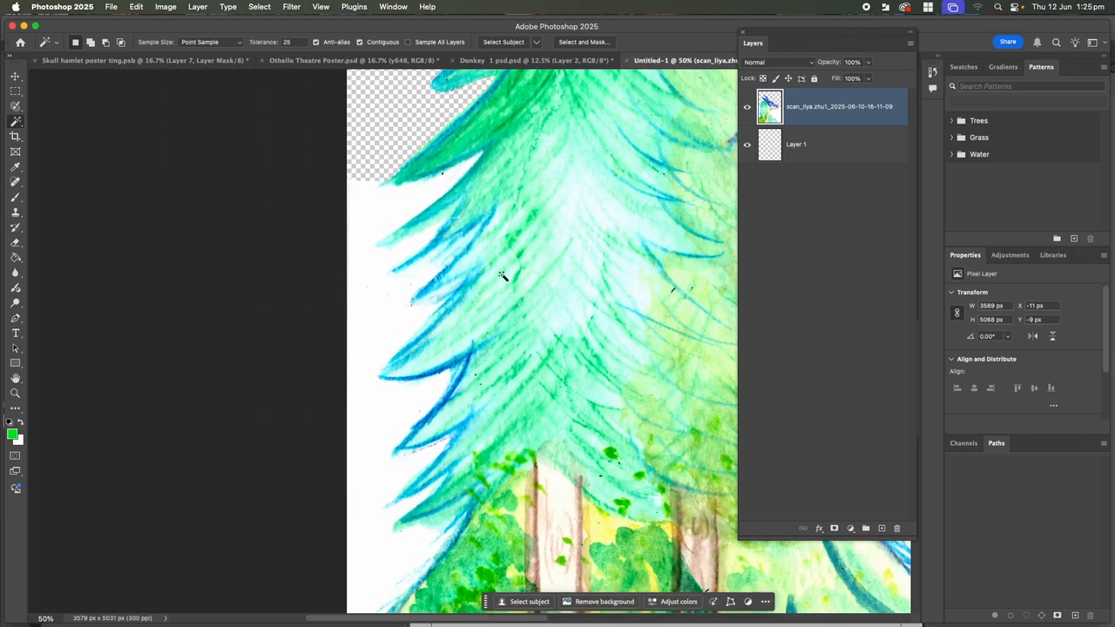
{"action": "left_click", "coordinate": [401, 212]}
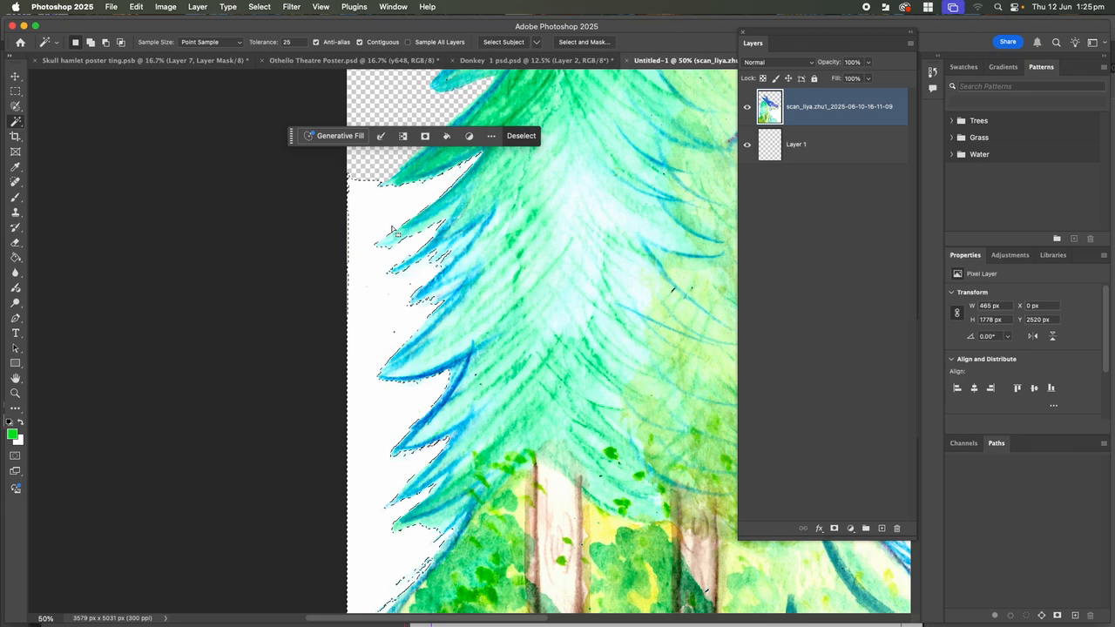
{"action": "key", "text": "Delete"}
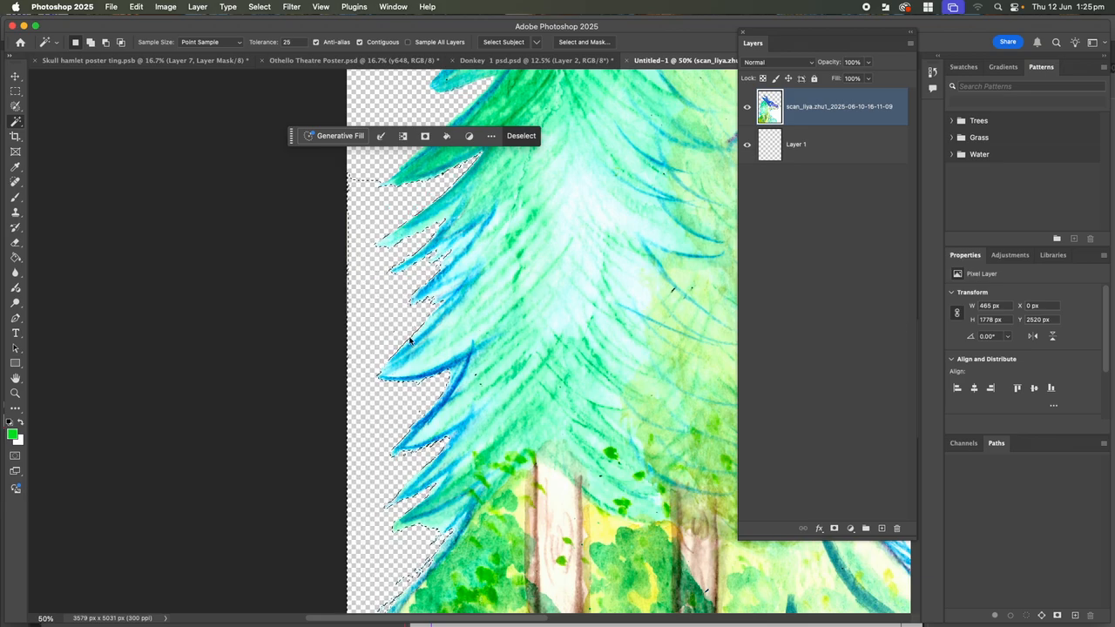
{"action": "scroll", "coordinate": [392, 334], "scroll_direction": "down", "scroll_amount": 5}
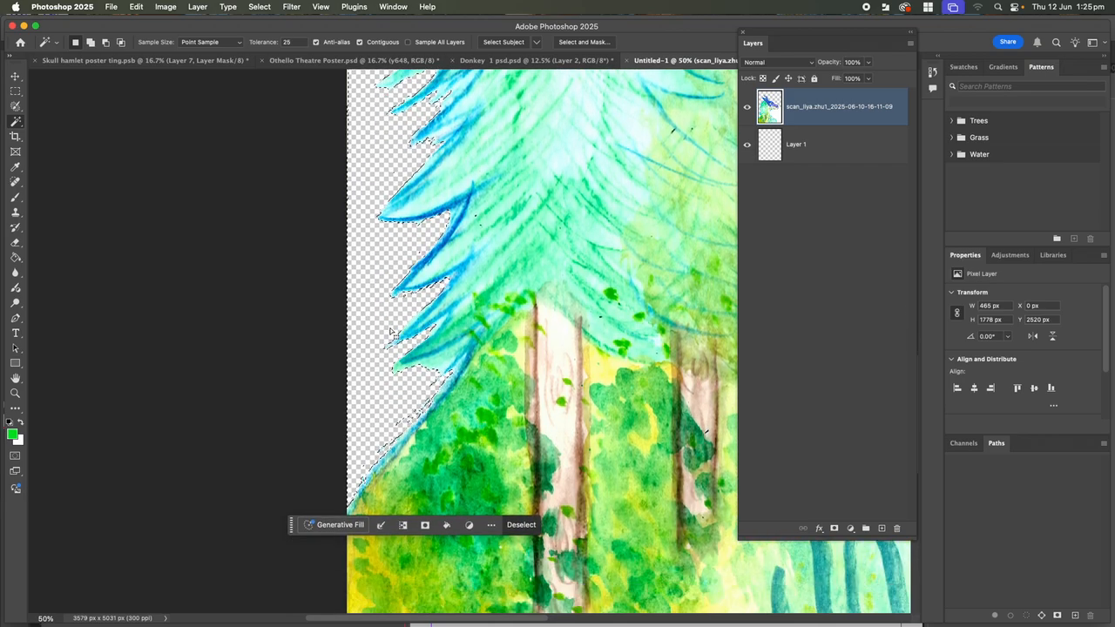
{"action": "key", "text": "super+z"}
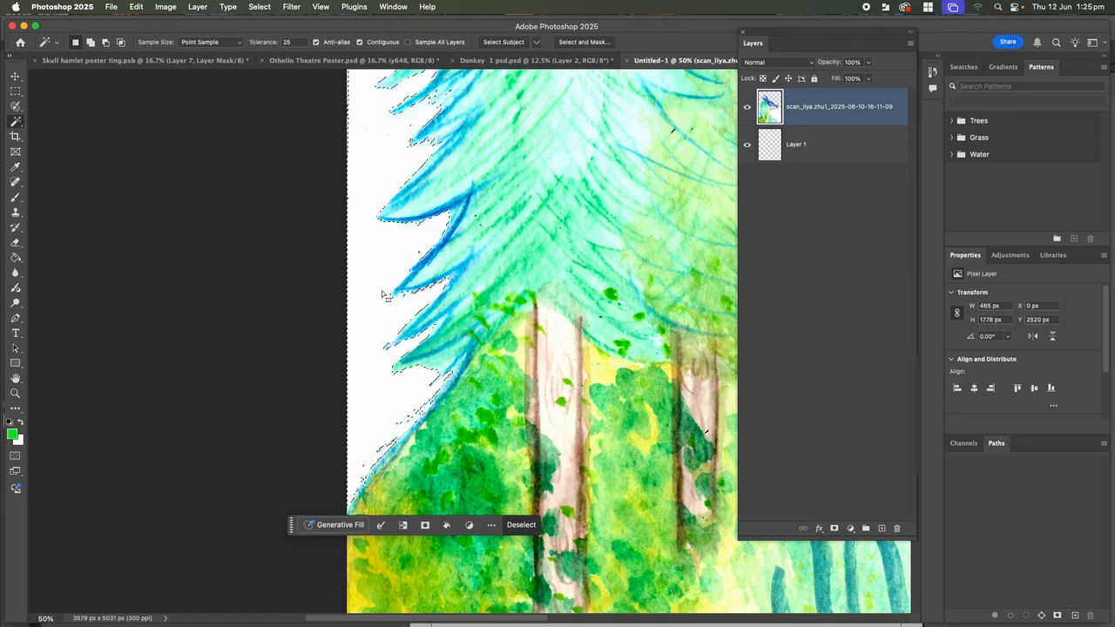
{"action": "key", "text": "super+d"}
Set the Tolerance to 20 and select the white background left of the tree
{"action": "double_click", "coordinate": [286, 42]}
{"action": "key", "text": "BackSpace"}
{"action": "type", "text": "20"}
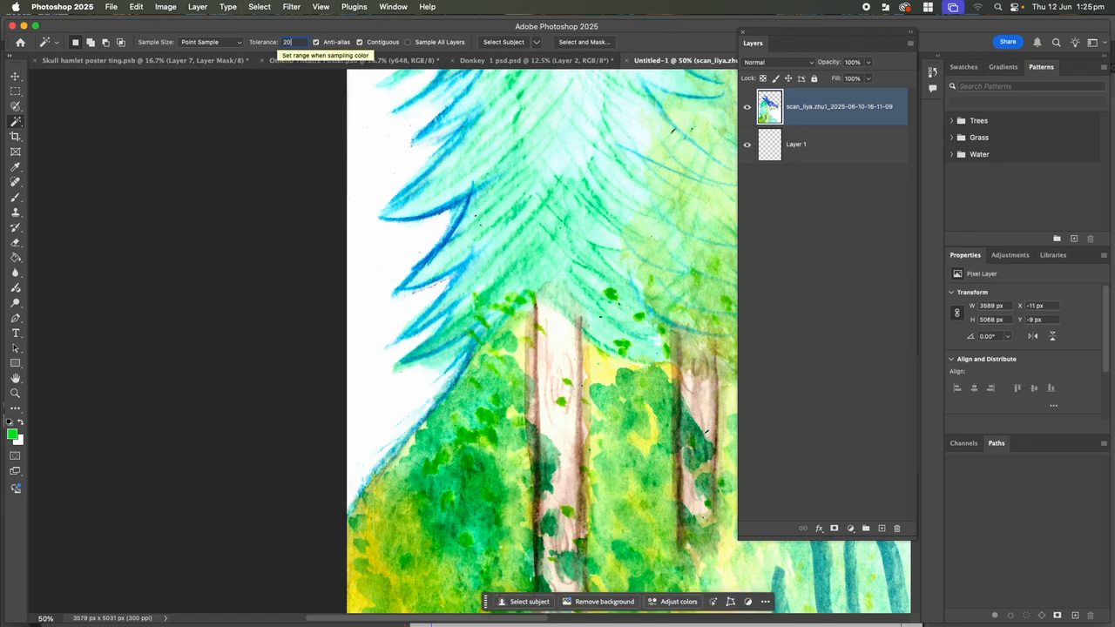
{"action": "left_click", "coordinate": [380, 253]}
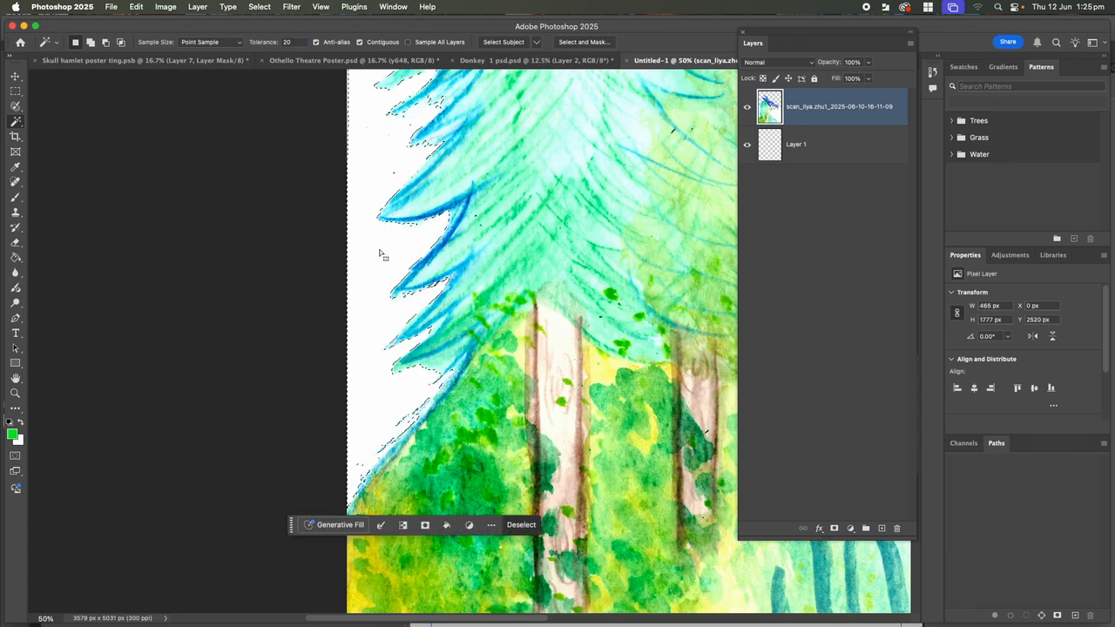
{"action": "scroll", "coordinate": [400, 251], "scroll_direction": "up", "scroll_amount": 3}
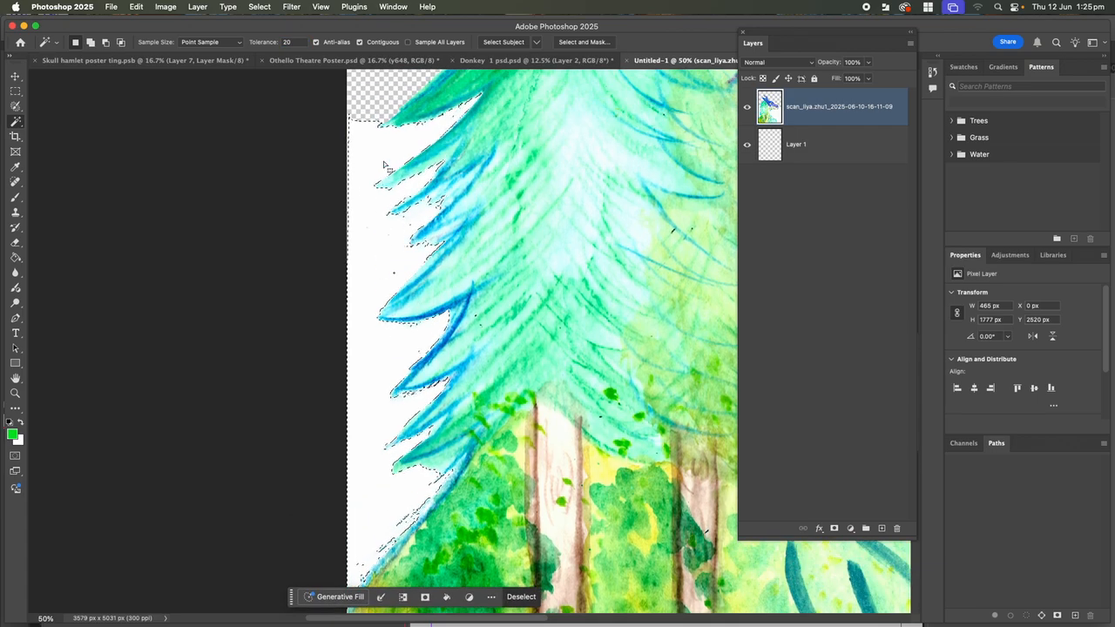
{"action": "scroll", "coordinate": [376, 293], "scroll_direction": "down", "scroll_amount": 3}
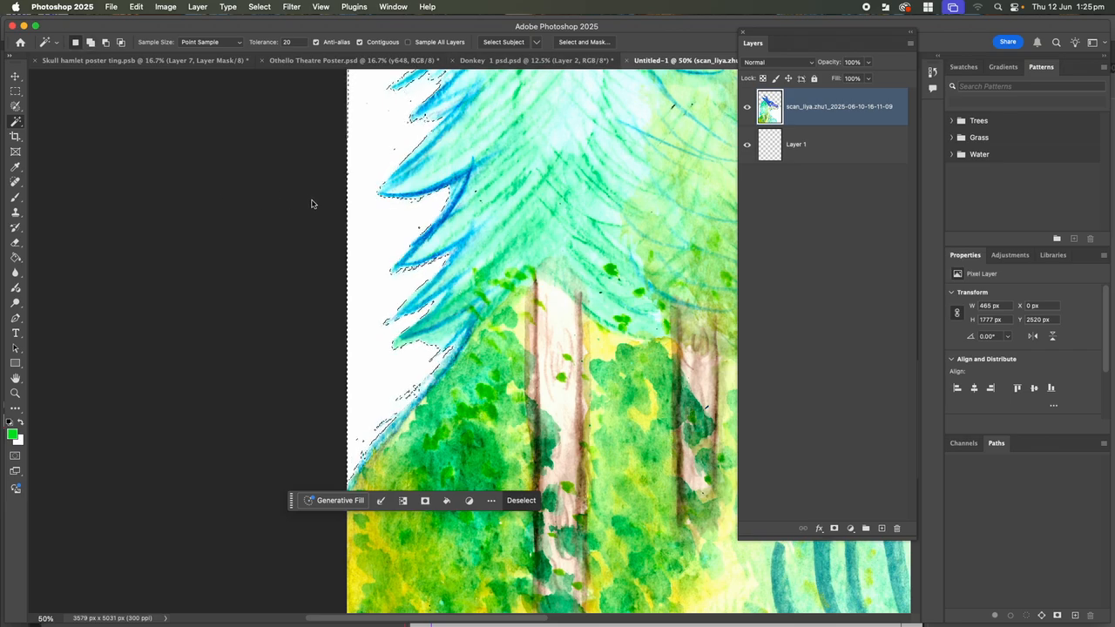
Add the white background right of the dragon, delete it to transparency, and deselect
{"action": "key", "text": "super+minus"}
{"action": "key", "text": "super+minus"}
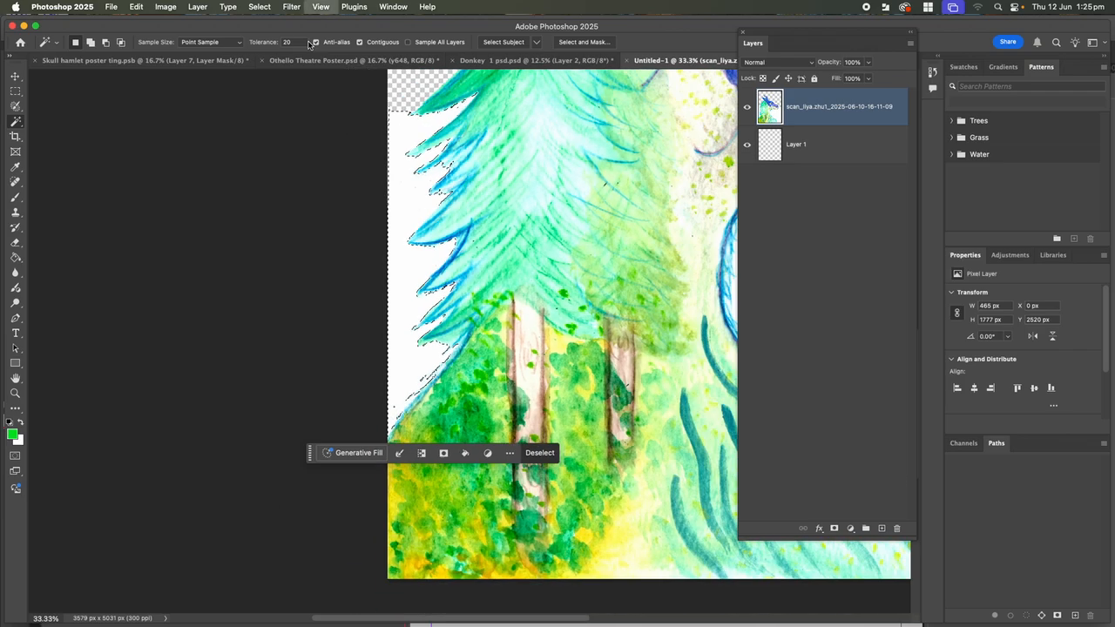
{"action": "left_click_drag", "start_coordinate": [536, 214], "coordinate": [319, 207]}
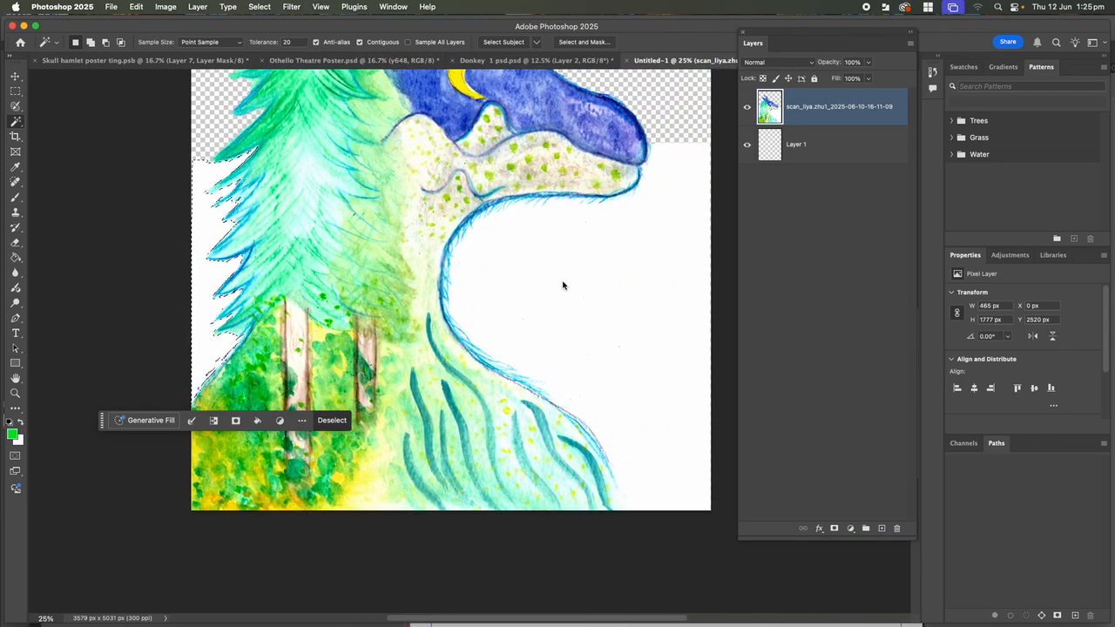
{"action": "left_click", "coordinate": [578, 303]}
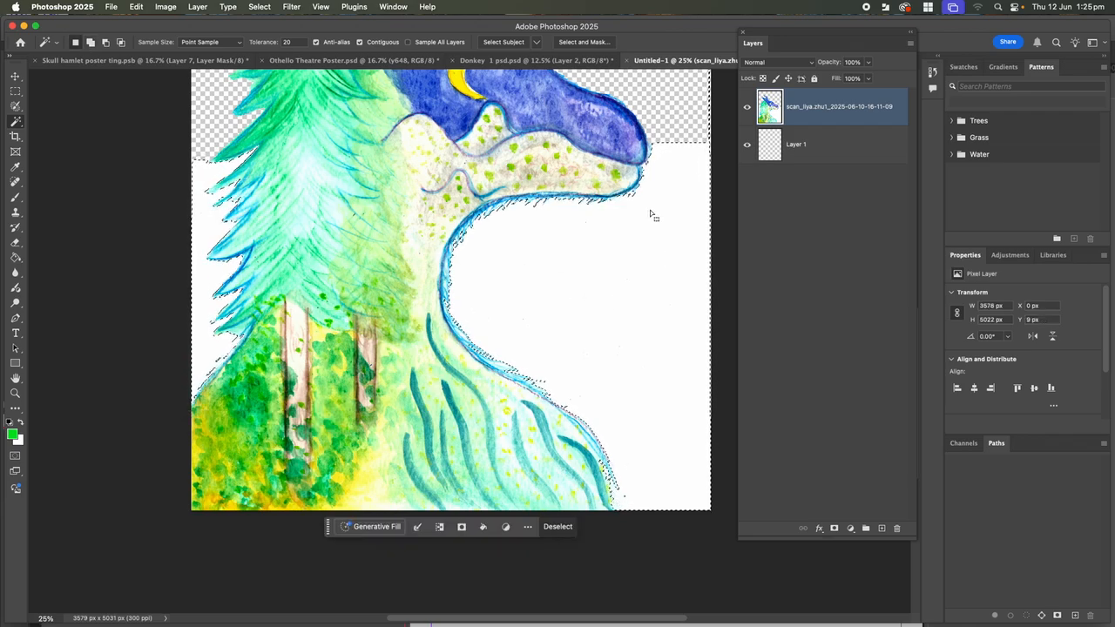
{"action": "key", "text": "Delete"}
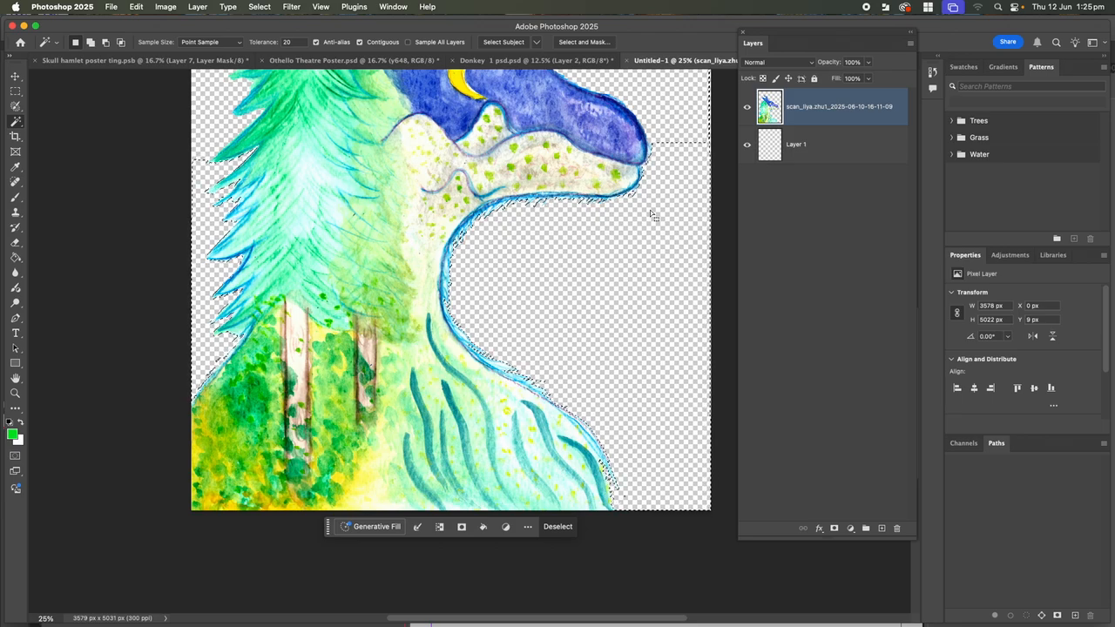
{"action": "key", "text": "super+d"}
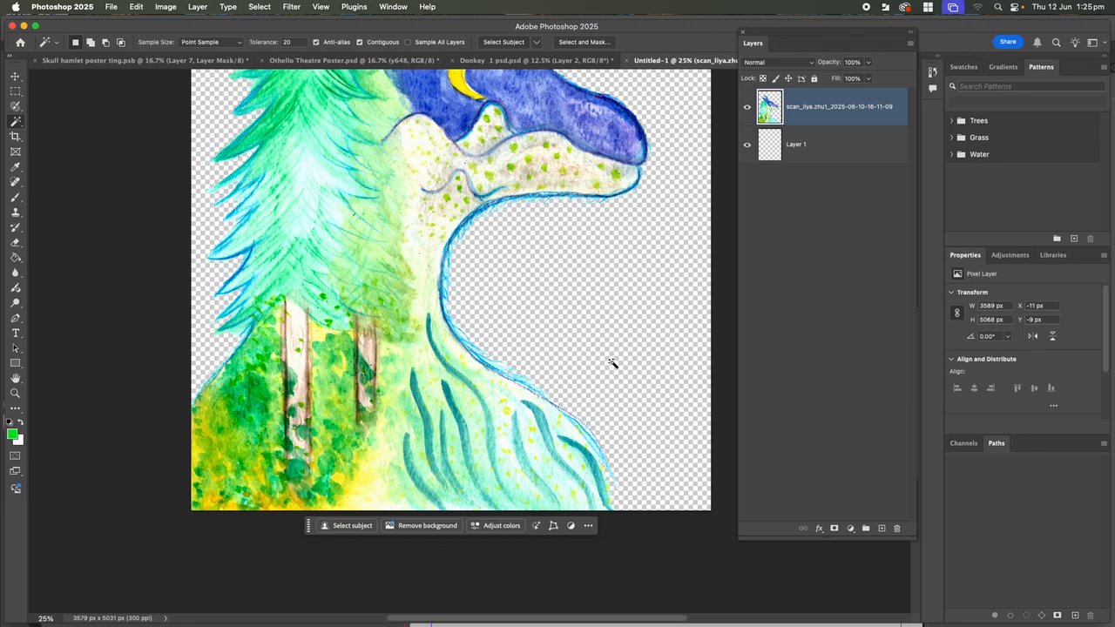
{"action": "scroll", "coordinate": [612, 366], "scroll_direction": "up", "scroll_amount": 5}
{"action": "scroll", "coordinate": [613, 359], "scroll_direction": "down", "scroll_amount": 3}
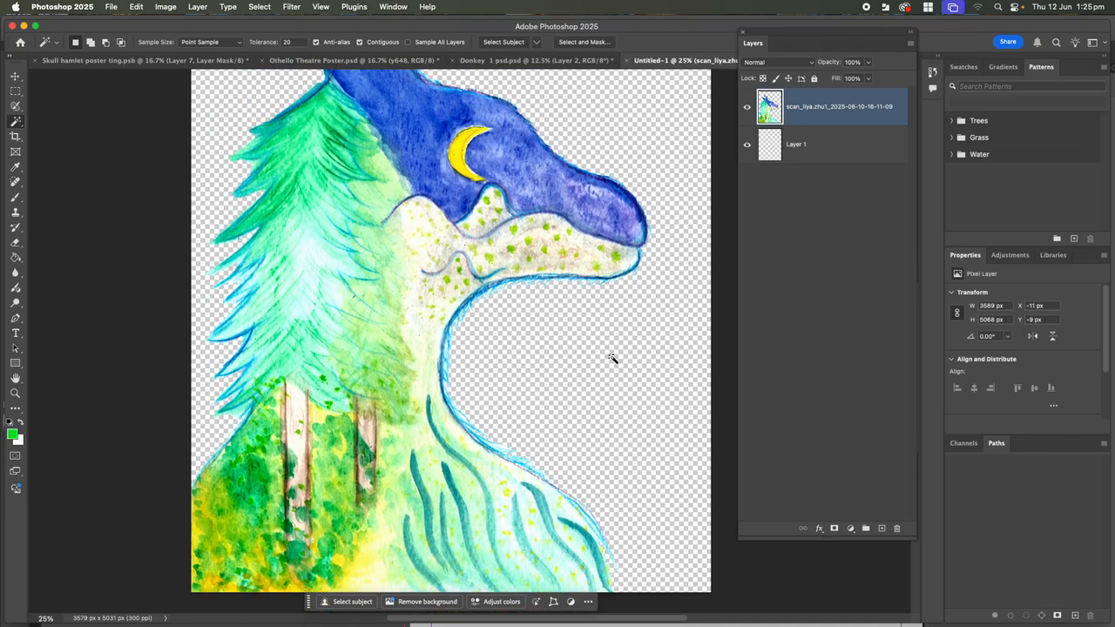
{"action": "scroll", "coordinate": [612, 359], "scroll_direction": "down", "scroll_amount": 4}
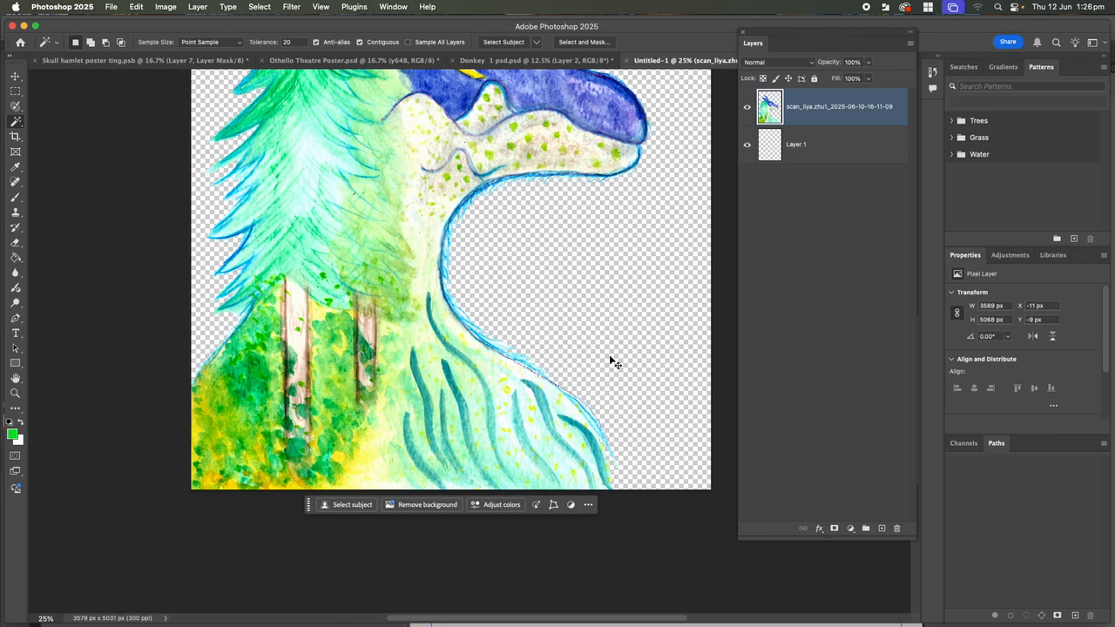
{"action": "key", "text": "super+equal"}
{"action": "key", "text": "super+equal"}
{"action": "key", "text": "super+equal"}
{"action": "key", "text": "super+equal"}
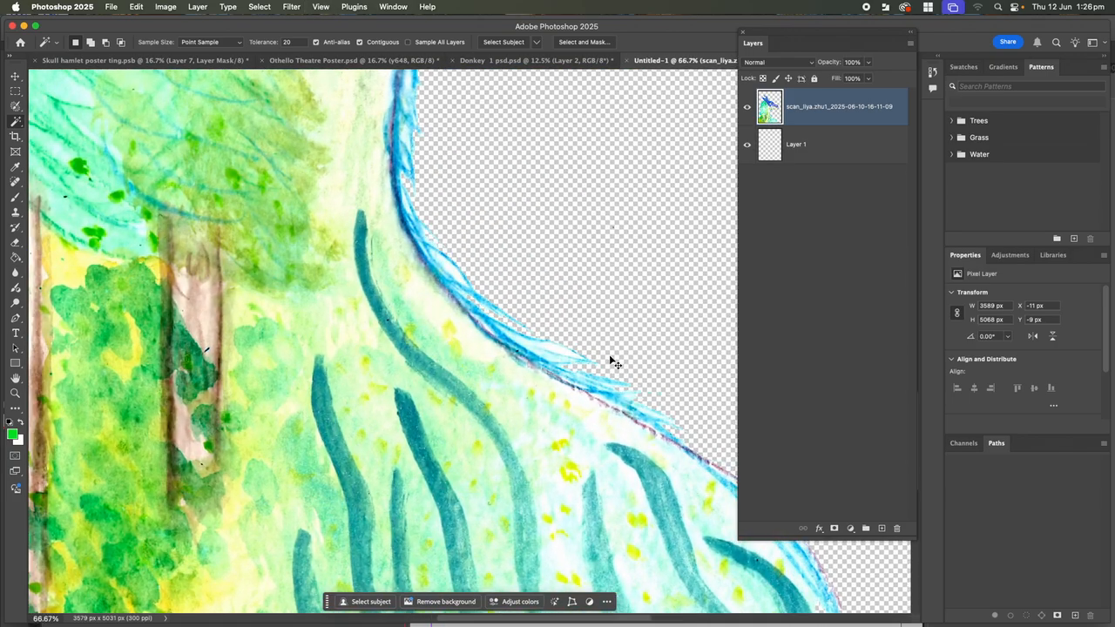
{"action": "key", "text": "super+equal"}
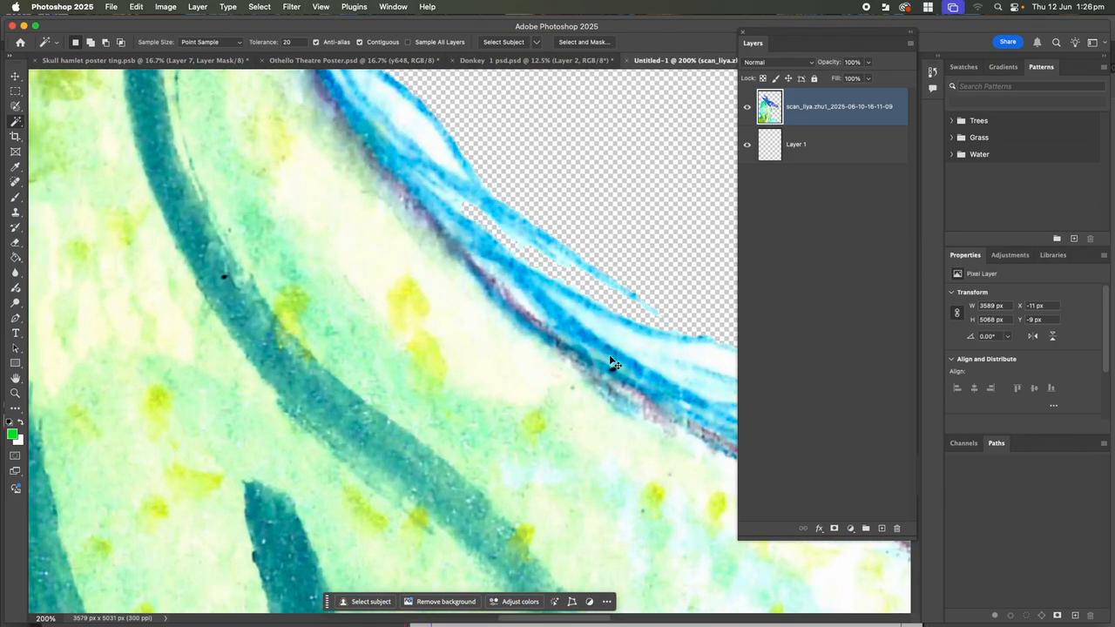
{"action": "left_click", "coordinate": [432, 146]}
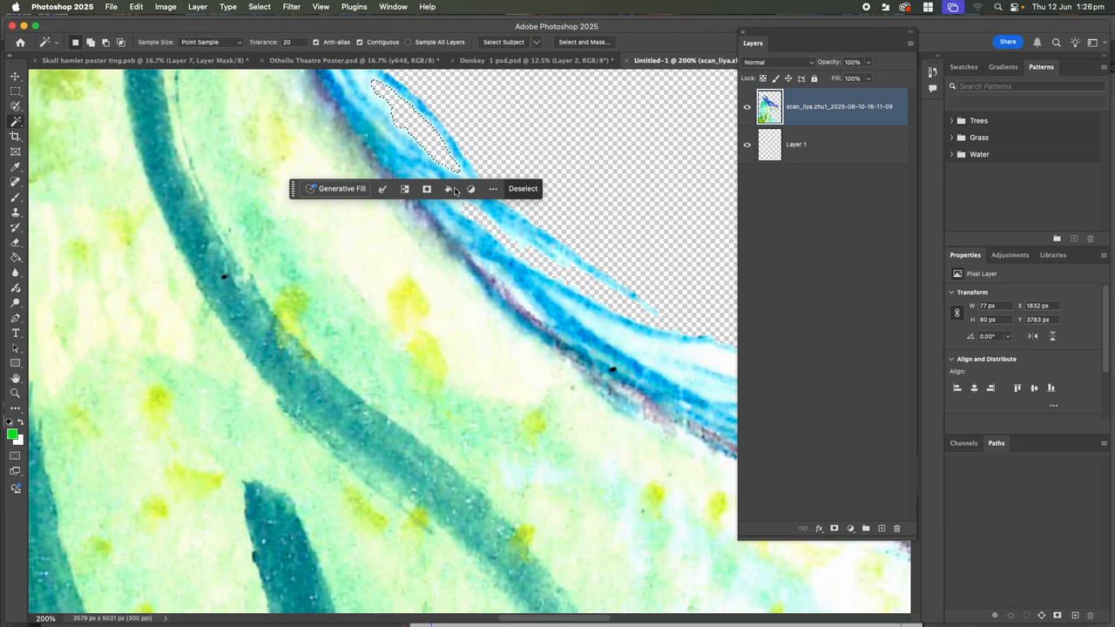
{"action": "left_click", "coordinate": [626, 338]}
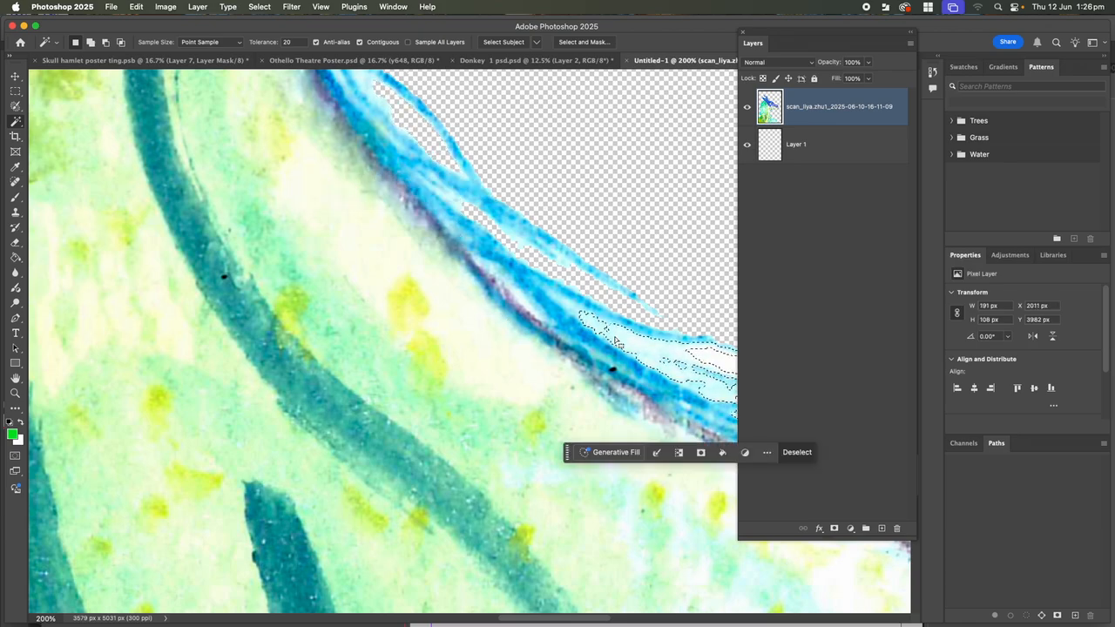
{"action": "key", "text": "super+d"}
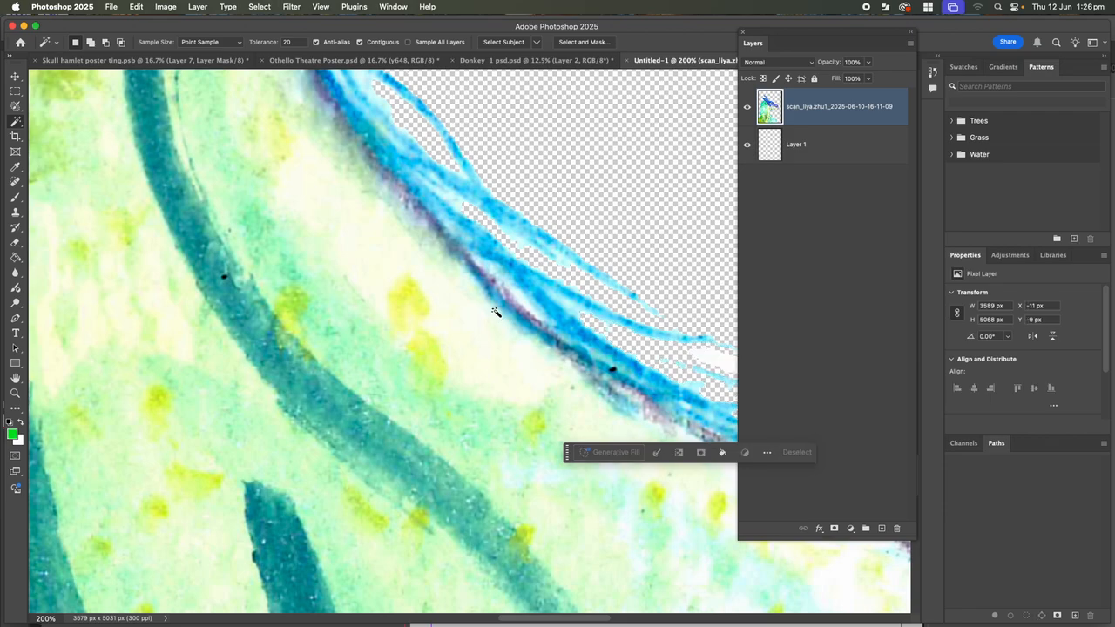
{"action": "scroll", "coordinate": [280, 440], "scroll_direction": "up", "scroll_amount": 1}
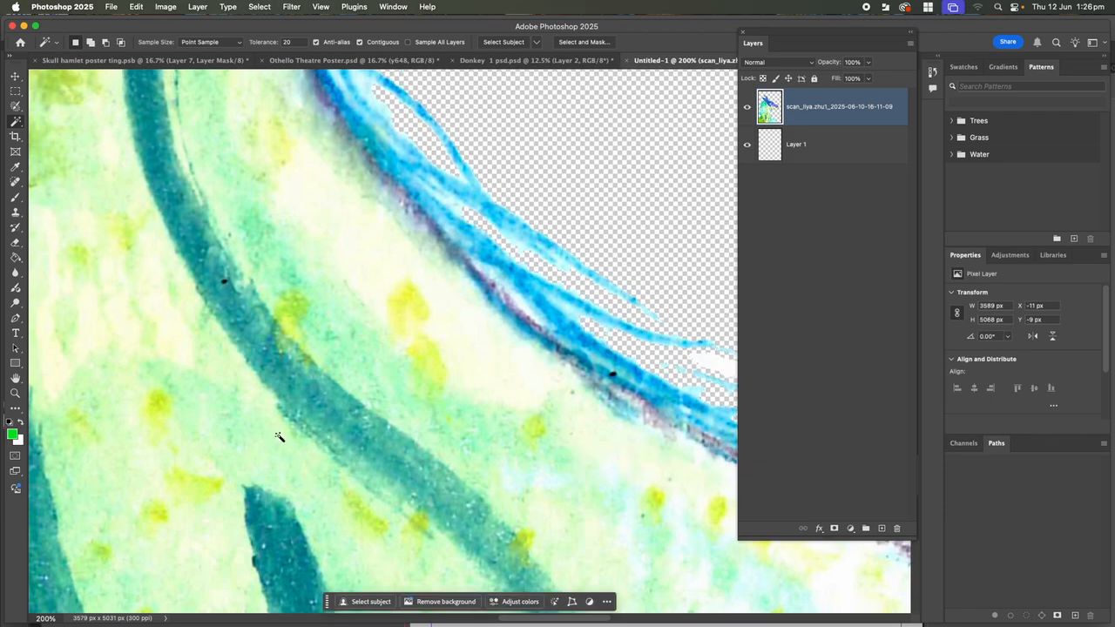
{"action": "key", "text": "super+minus"}
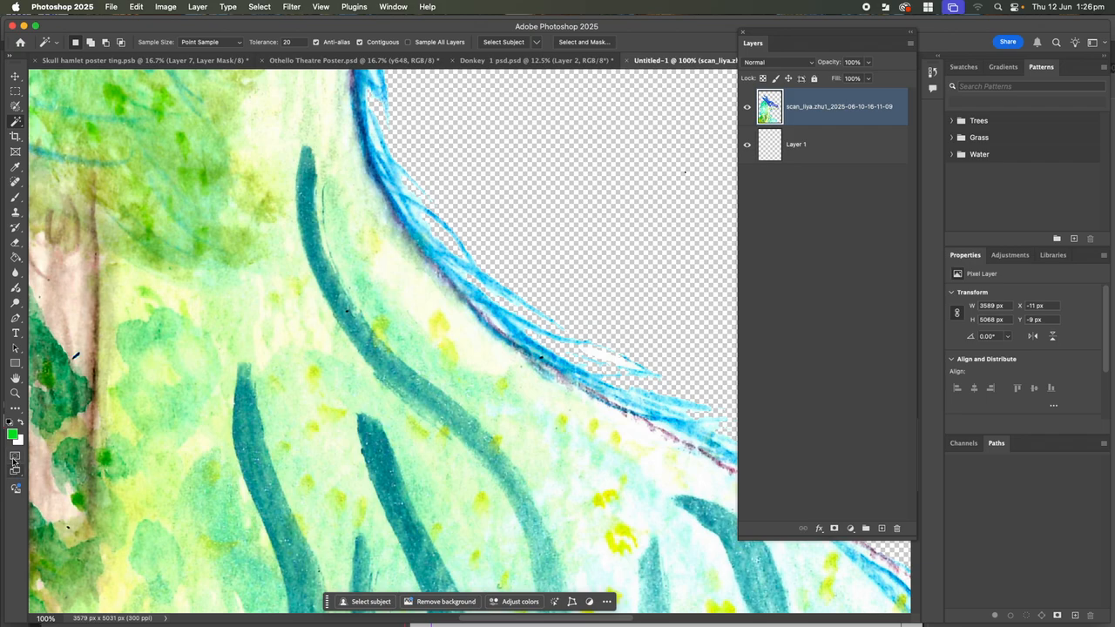
Set Quick Mask options so colour indicates Selected Areas, enter Quick Mask, and pick the Brush
{"action": "left_click", "coordinate": [14, 459]}
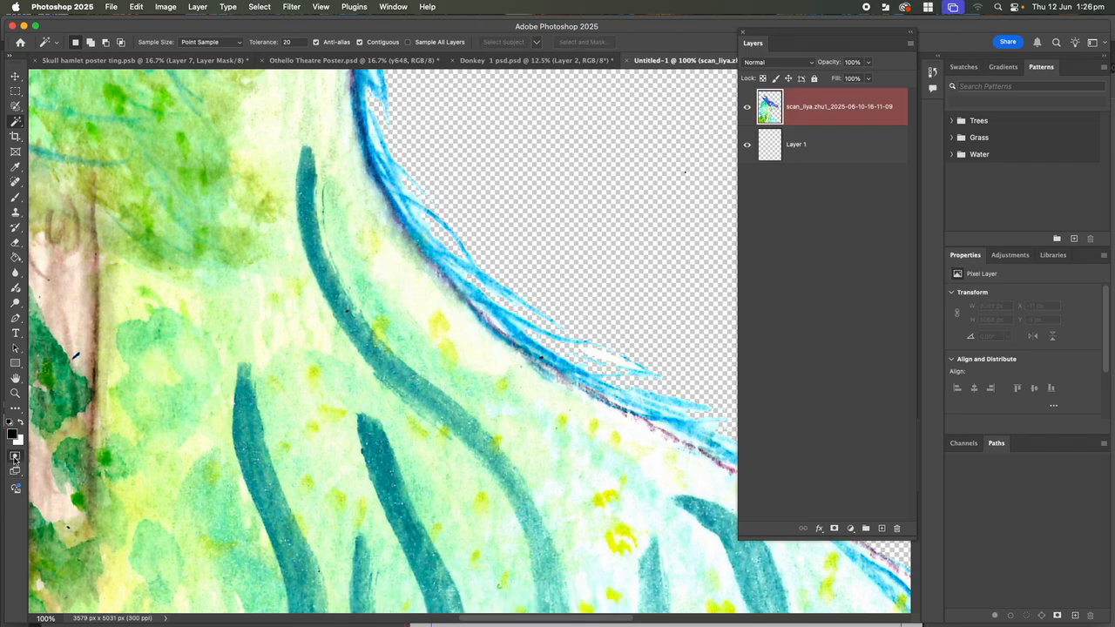
{"action": "double_click", "coordinate": [14, 459]}
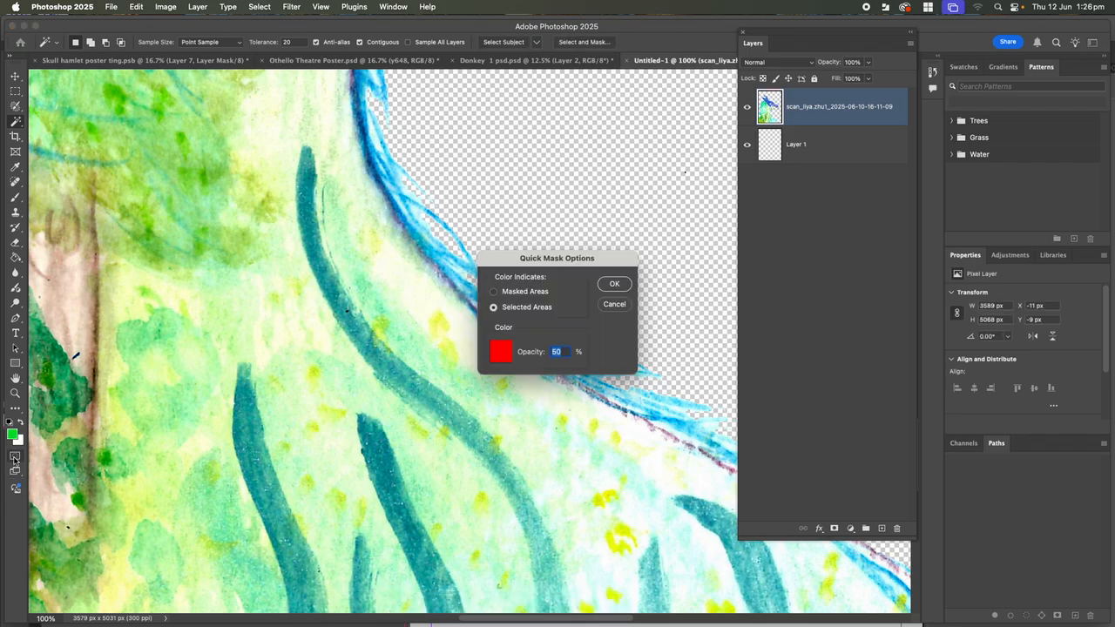
{"action": "left_click", "coordinate": [493, 293]}
{"action": "left_click", "coordinate": [494, 309]}
{"action": "left_click", "coordinate": [614, 305]}
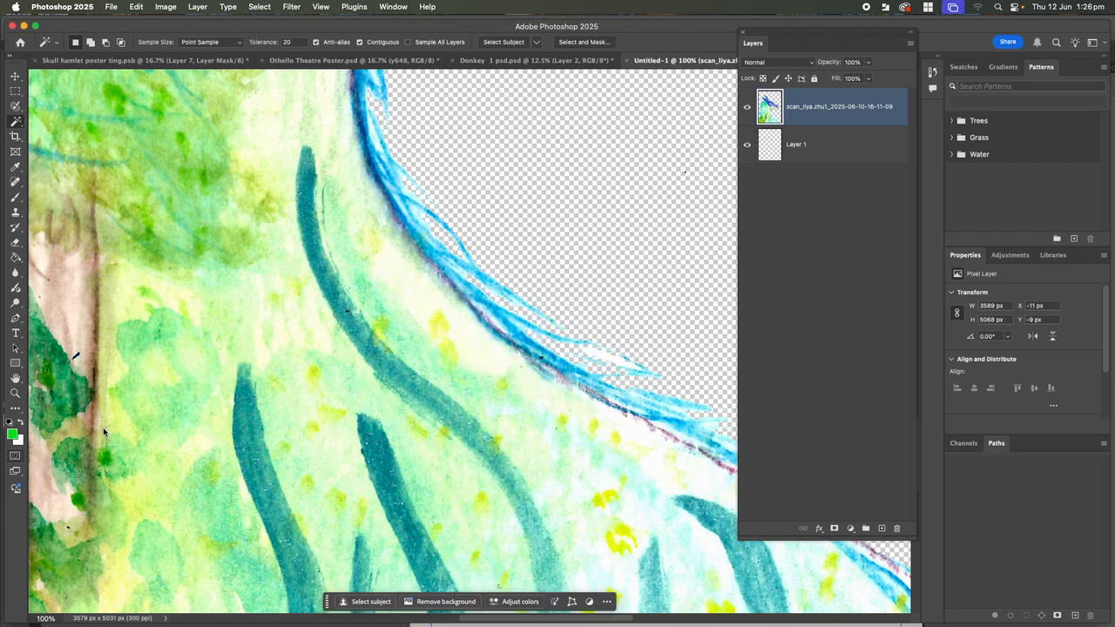
{"action": "double_click", "coordinate": [15, 458]}
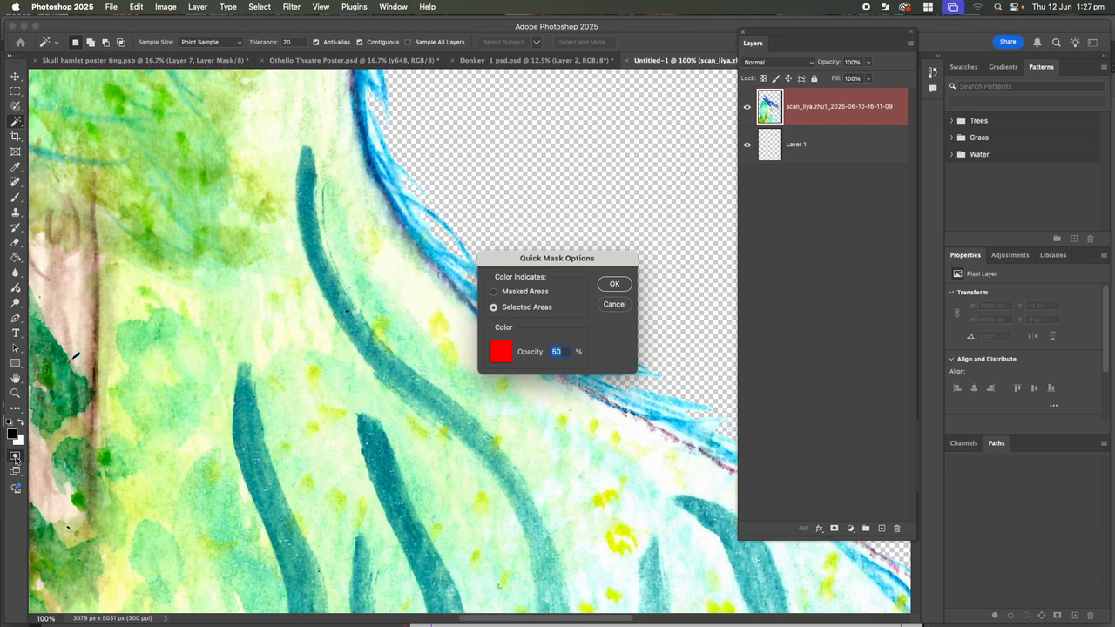
{"action": "left_click", "coordinate": [497, 295]}
{"action": "left_click", "coordinate": [495, 310]}
{"action": "left_click", "coordinate": [615, 285]}
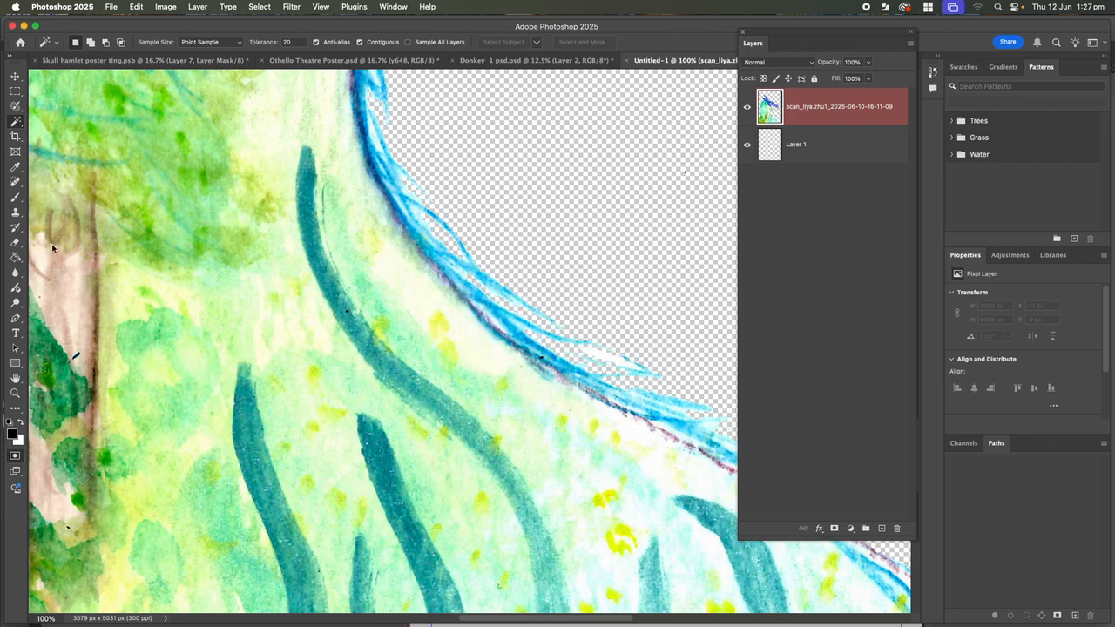
{"action": "left_click", "coordinate": [15, 198]}
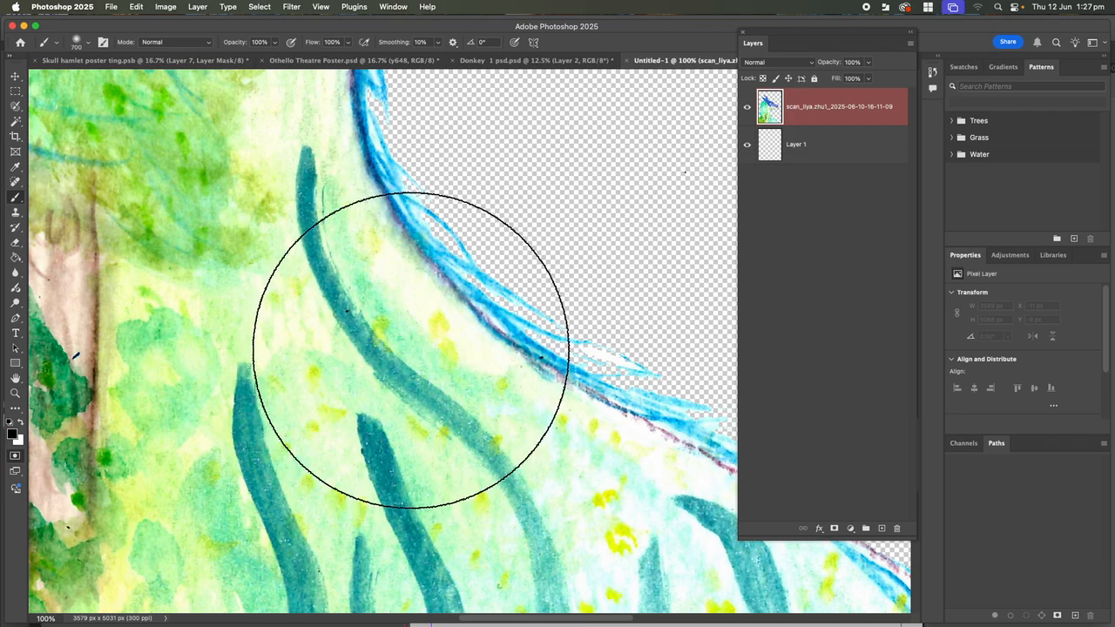
Resize the brush to about 80 and paint the mask over the long teal grass stroke
{"action": "key", "text": "bracketleft"}
{"action": "key", "text": "bracketleft"}
{"action": "key", "text": "bracketleft"}
{"action": "key", "text": "bracketleft"}
{"action": "key", "text": "bracketleft"}
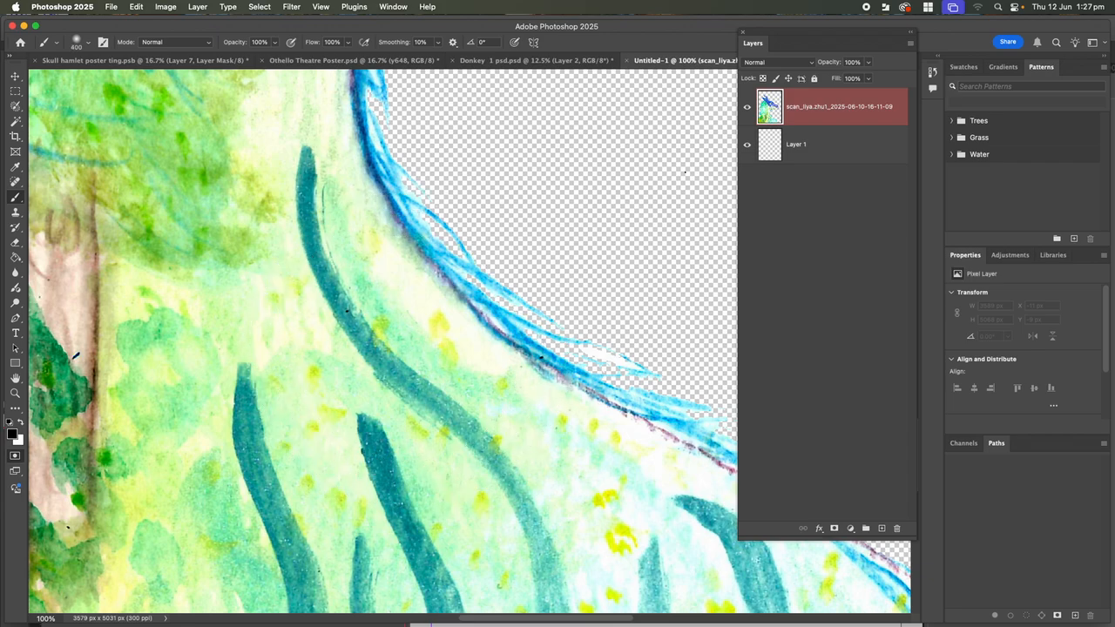
{"action": "key", "text": "bracketleft"}
{"action": "key", "text": "bracketleft"}
{"action": "key", "text": "bracketleft"}
{"action": "key", "text": "bracketleft"}
{"action": "key", "text": "bracketleft"}
{"action": "key", "text": "bracketleft"}
{"action": "key", "text": "bracketleft"}
{"action": "key", "text": "bracketleft"}
{"action": "key", "text": "bracketleft"}
{"action": "key", "text": "bracketleft"}
{"action": "key", "text": "bracketleft"}
{"action": "key", "text": "bracketleft"}
{"action": "key", "text": "bracketleft"}
{"action": "key", "text": "bracketright"}
{"action": "key", "text": "bracketright"}
{"action": "key", "text": "bracketright"}
{"action": "key", "text": "bracketright"}
{"action": "key", "text": "bracketright"}
{"action": "key", "text": "bracketright"}
{"action": "key", "text": "bracketright"}
{"action": "key", "text": "bracketright"}
{"action": "key", "text": "bracketright"}
{"action": "key", "text": "bracketright"}
{"action": "key", "text": "bracketright"}
{"action": "key", "text": "bracketright"}
{"action": "key", "text": "bracketright"}
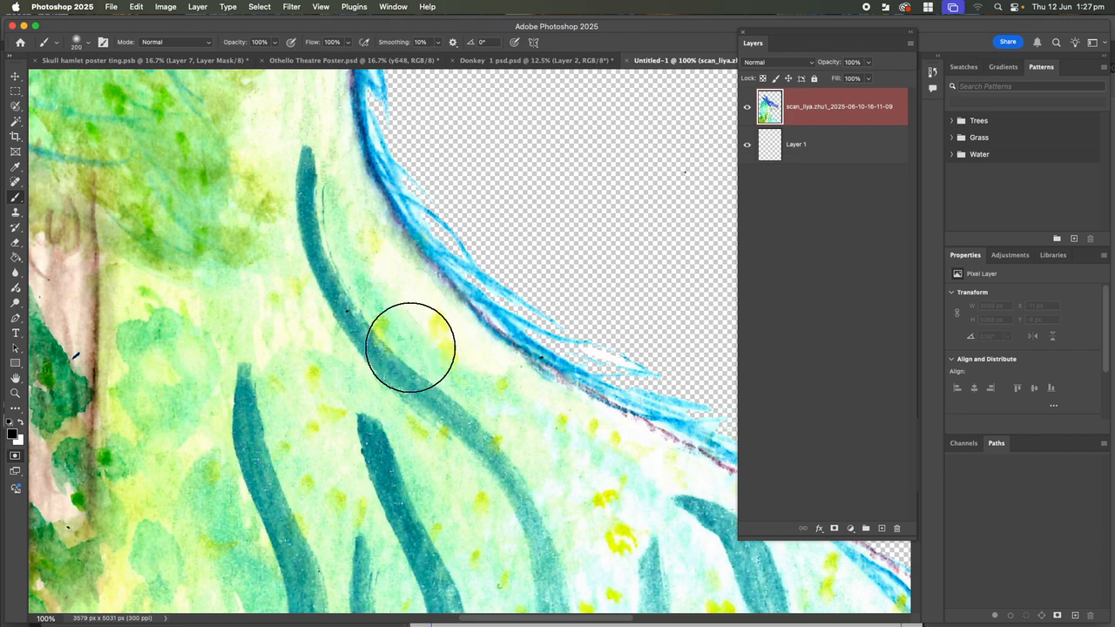
{"action": "key", "text": "bracketleft"}
{"action": "key", "text": "bracketleft"}
{"action": "key", "text": "bracketleft"}
{"action": "key", "text": "bracketleft"}
{"action": "key", "text": "bracketleft"}
{"action": "key", "text": "bracketleft"}
{"action": "key", "text": "bracketleft"}
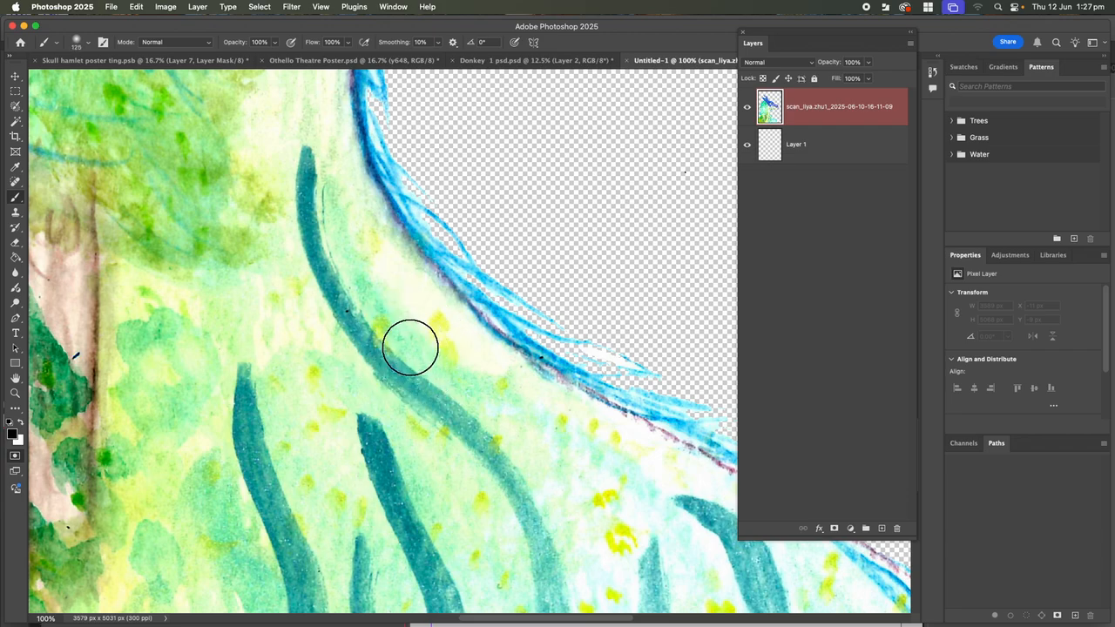
{"action": "key", "text": "bracketright"}
{"action": "key", "text": "bracketright"}
{"action": "key", "text": "bracketright"}
{"action": "key", "text": "bracketright"}
{"action": "key", "text": "bracketright"}
{"action": "key", "text": "bracketright"}
{"action": "key", "text": "bracketright"}
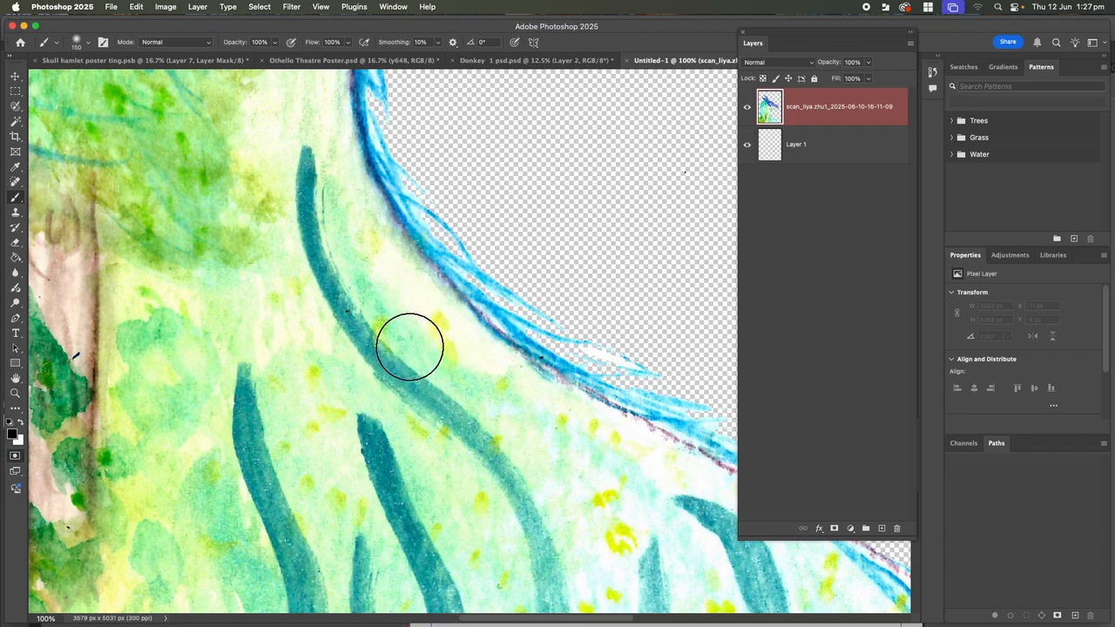
{"action": "key", "text": "bracketleft"}
{"action": "key", "text": "bracketleft"}
{"action": "key", "text": "bracketleft"}
{"action": "key", "text": "bracketleft"}
{"action": "key", "text": "bracketleft"}
{"action": "key", "text": "bracketleft"}
{"action": "key", "text": "bracketleft"}
{"action": "key", "text": "bracketleft"}
{"action": "key", "text": "bracketleft"}
{"action": "key", "text": "bracketleft"}
{"action": "key", "text": "bracketleft"}
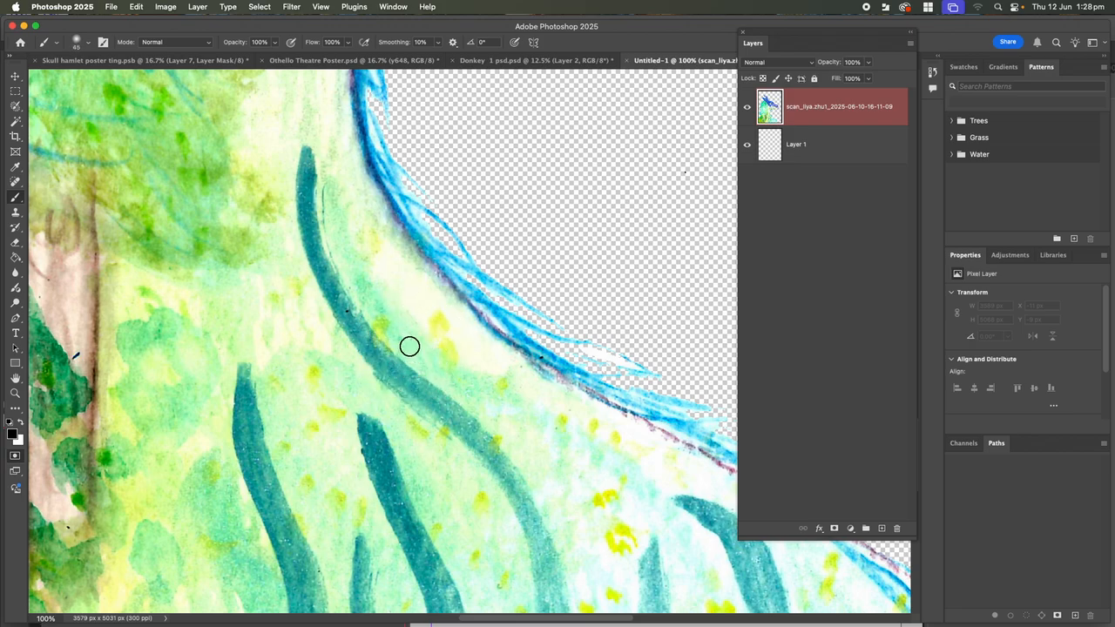
{"action": "key", "text": "bracketright"}
{"action": "key", "text": "bracketright"}
{"action": "key", "text": "bracketright"}
{"action": "key", "text": "bracketright"}
{"action": "mouse_move", "coordinate": [413, 347]}
{"action": "left_mouse_down"}
{"action": "mouse_move", "coordinate": [518, 427]}
{"action": "mouse_move", "coordinate": [556, 503]}
{"action": "mouse_move", "coordinate": [500, 424]}
{"action": "mouse_move", "coordinate": [384, 332]}
{"action": "mouse_move", "coordinate": [343, 280]}
{"action": "mouse_move", "coordinate": [323, 161]}
{"action": "mouse_move", "coordinate": [323, 198]}
{"action": "mouse_move", "coordinate": [373, 282]}
{"action": "mouse_move", "coordinate": [429, 358]}
{"action": "mouse_move", "coordinate": [514, 427]}
{"action": "mouse_move", "coordinate": [553, 476]}
{"action": "mouse_move", "coordinate": [552, 511]}
{"action": "left_mouse_up"}
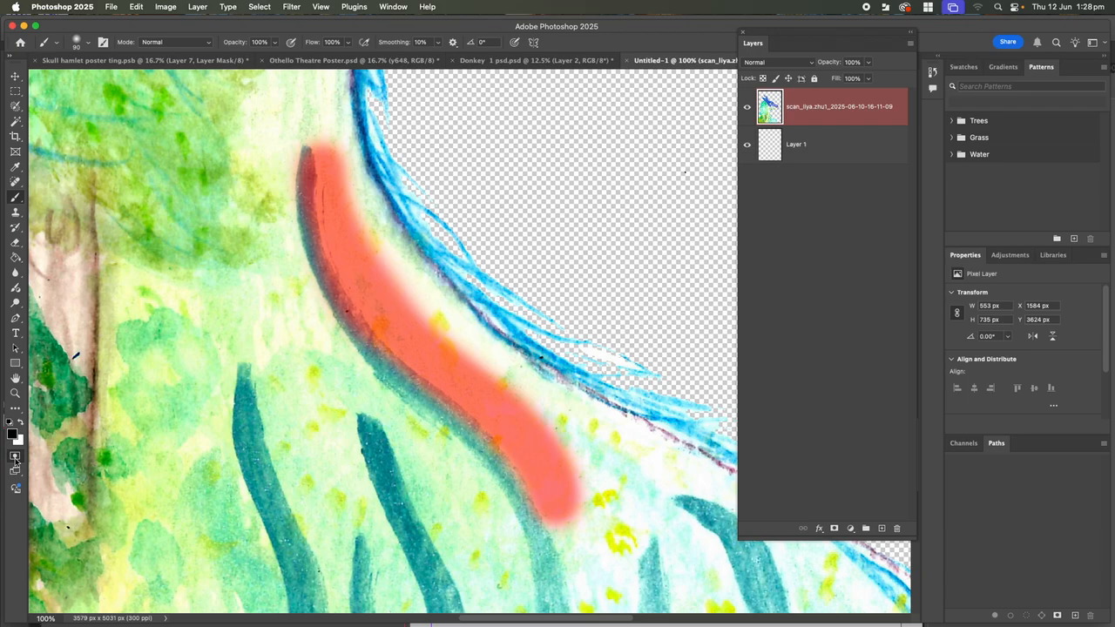
Exit Quick Mask, trial-delete the selected pixels, then undo and deselect
{"action": "left_click", "coordinate": [14, 459]}
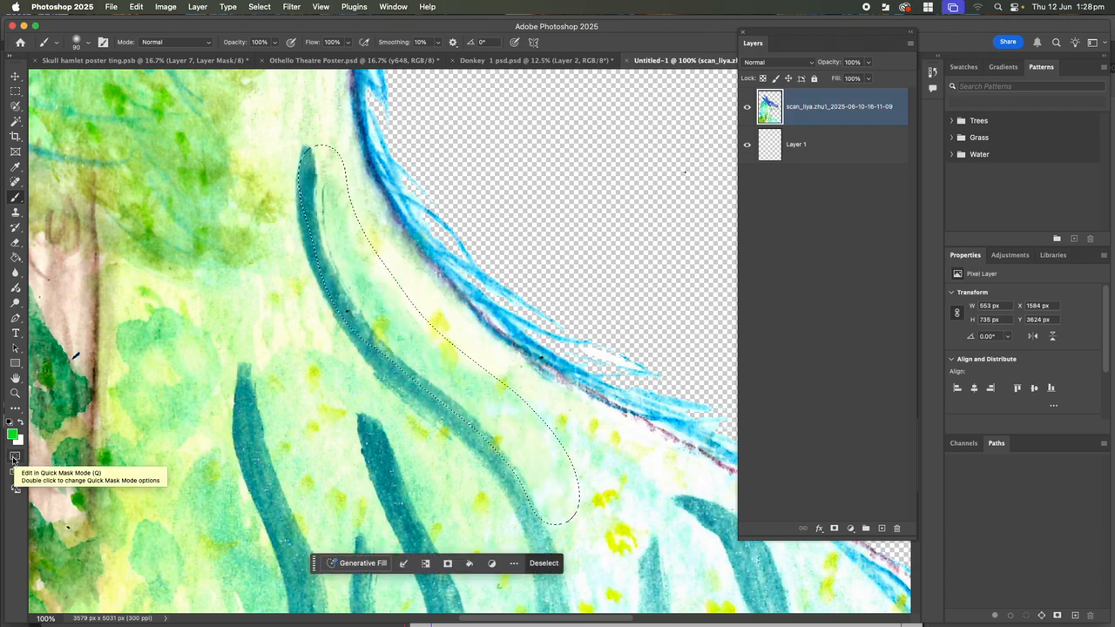
{"action": "key", "text": "Delete"}
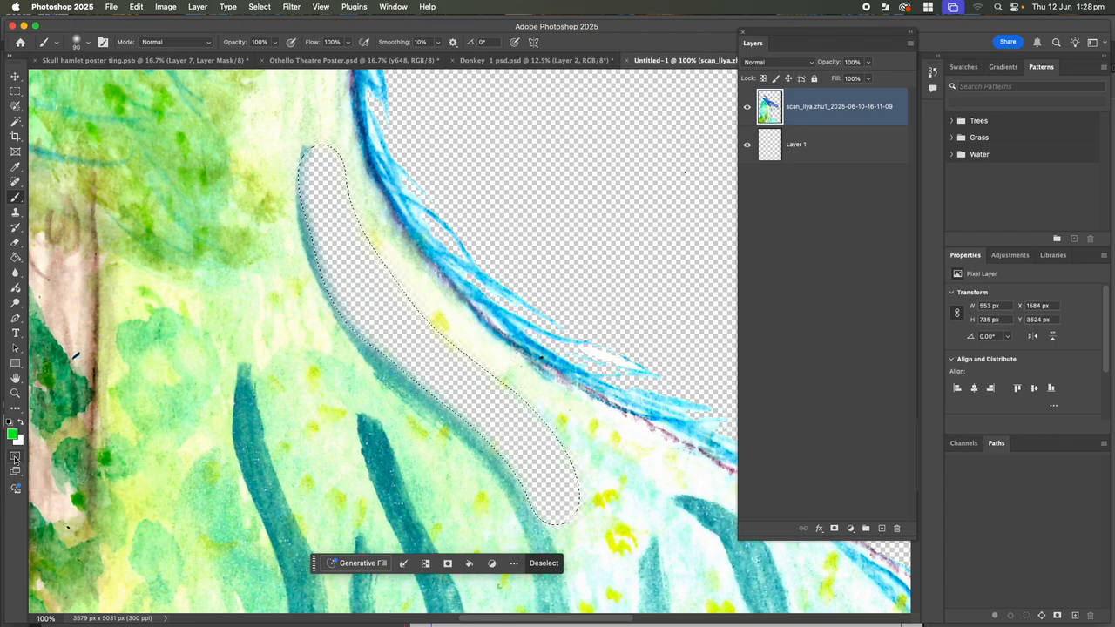
{"action": "key", "text": "super+z"}
{"action": "key", "text": "super+d"}
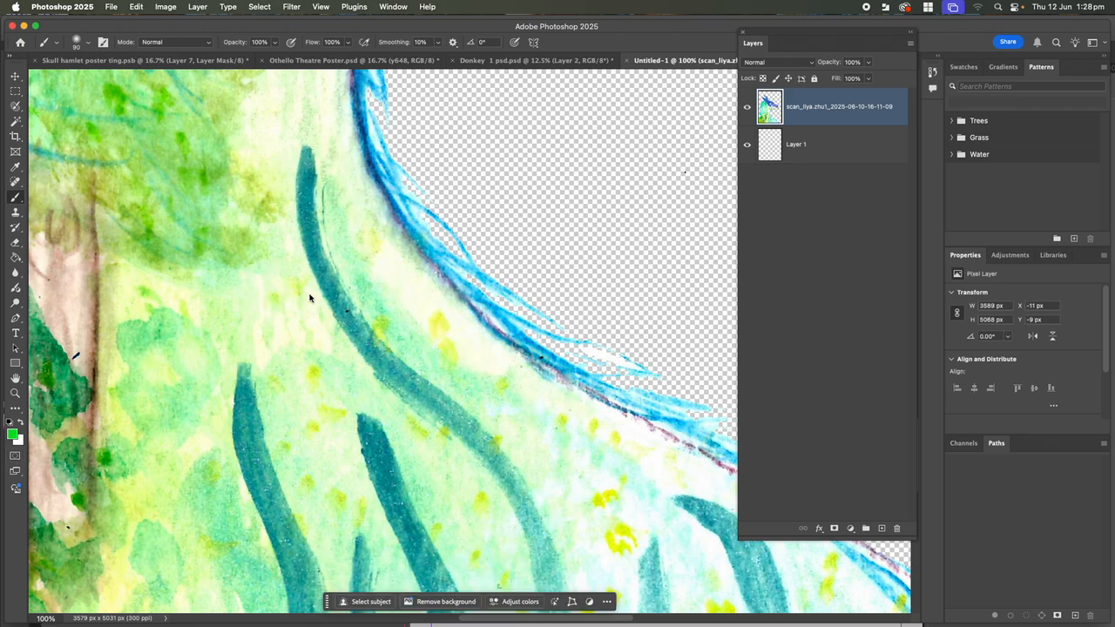
Set Quick Mask to show Selected Areas in red at 50% opacity, then pick the Brush Tool
{"action": "left_click_drag", "start_coordinate": [376, 308], "coordinate": [680, 511]}
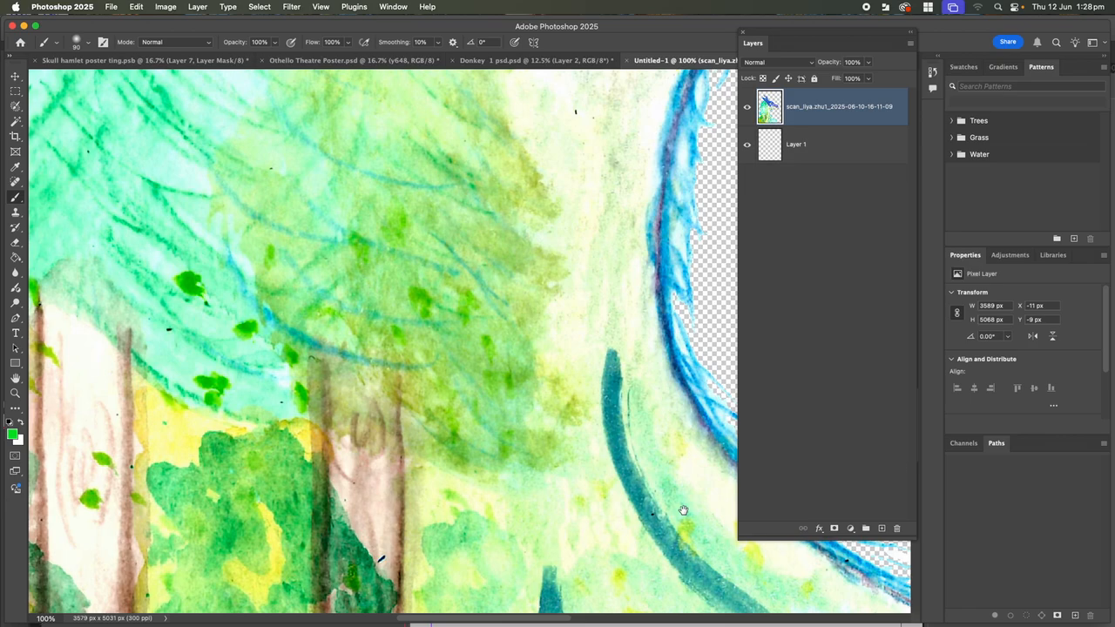
{"action": "left_click_drag", "start_coordinate": [486, 296], "coordinate": [219, 386]}
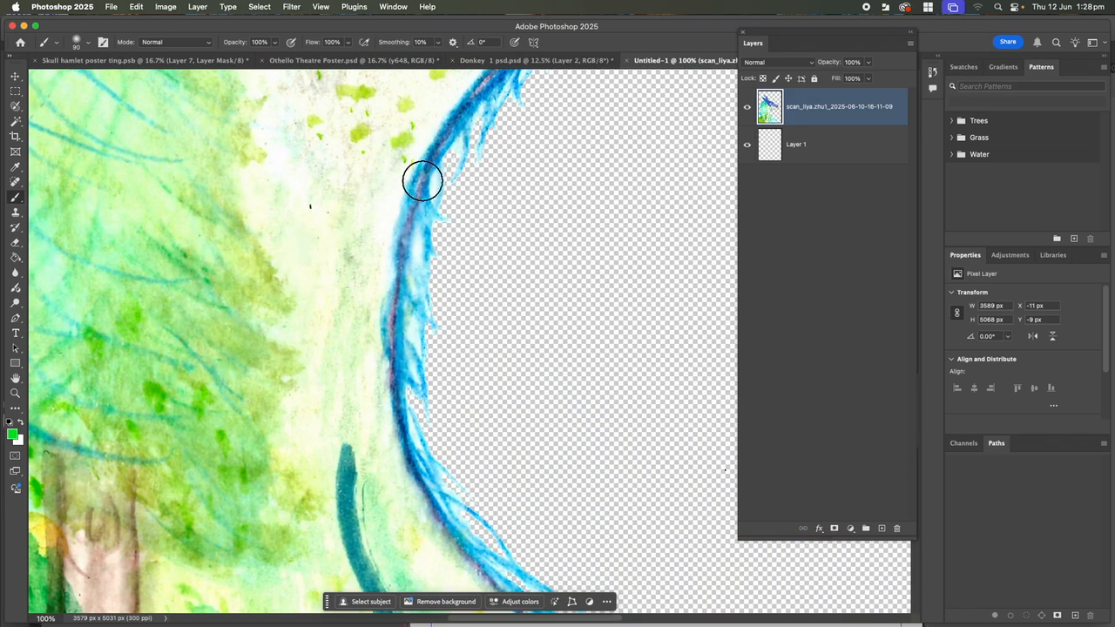
{"action": "key", "text": "super+minus"}
{"action": "key", "text": "super+minus"}
{"action": "key", "text": "super+minus"}
{"action": "key", "text": "super+minus"}
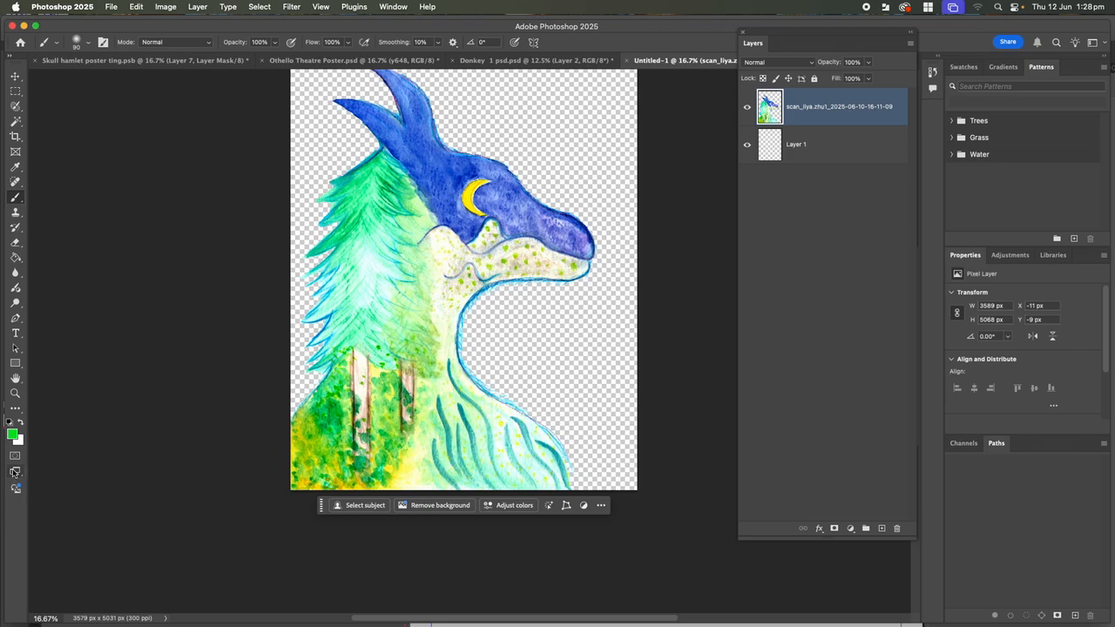
{"action": "double_click", "coordinate": [15, 457]}
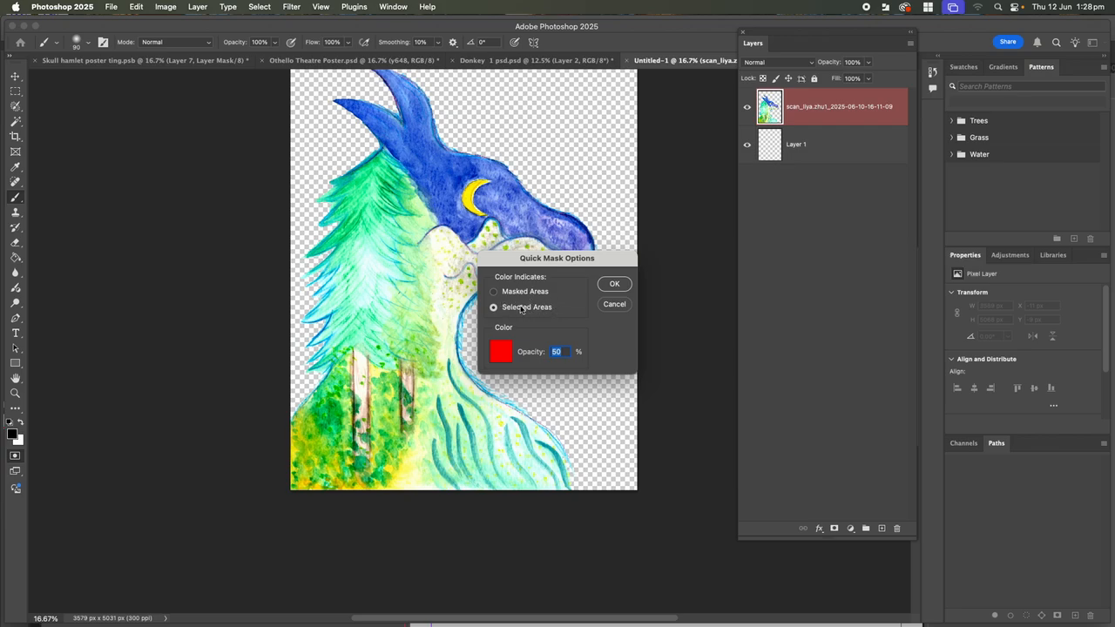
{"action": "left_click", "coordinate": [614, 285]}
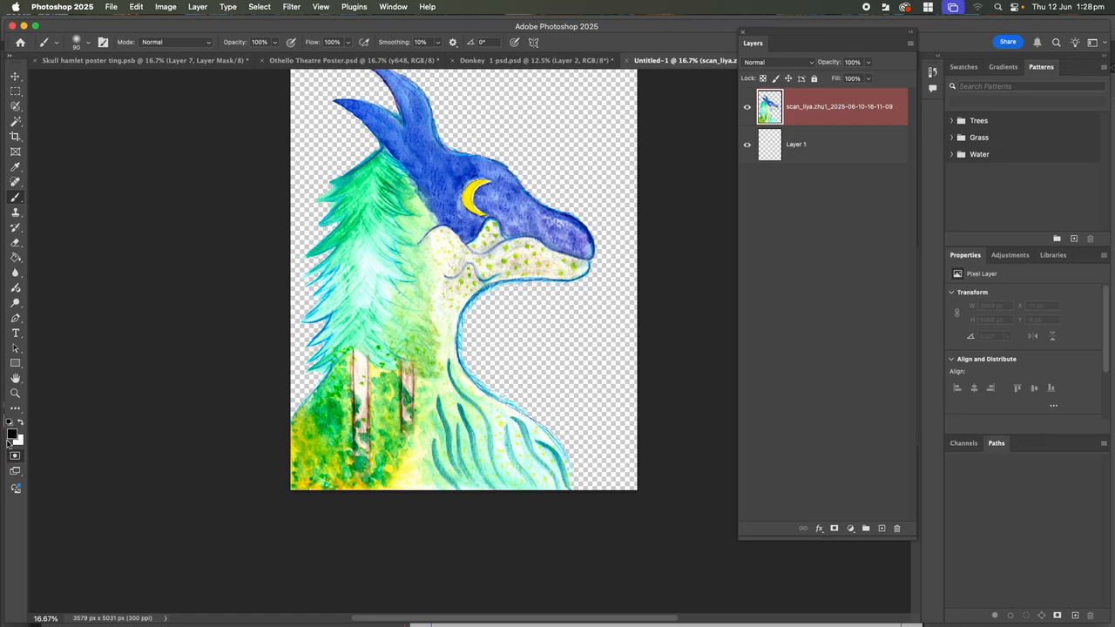
{"action": "right_click", "coordinate": [19, 199]}
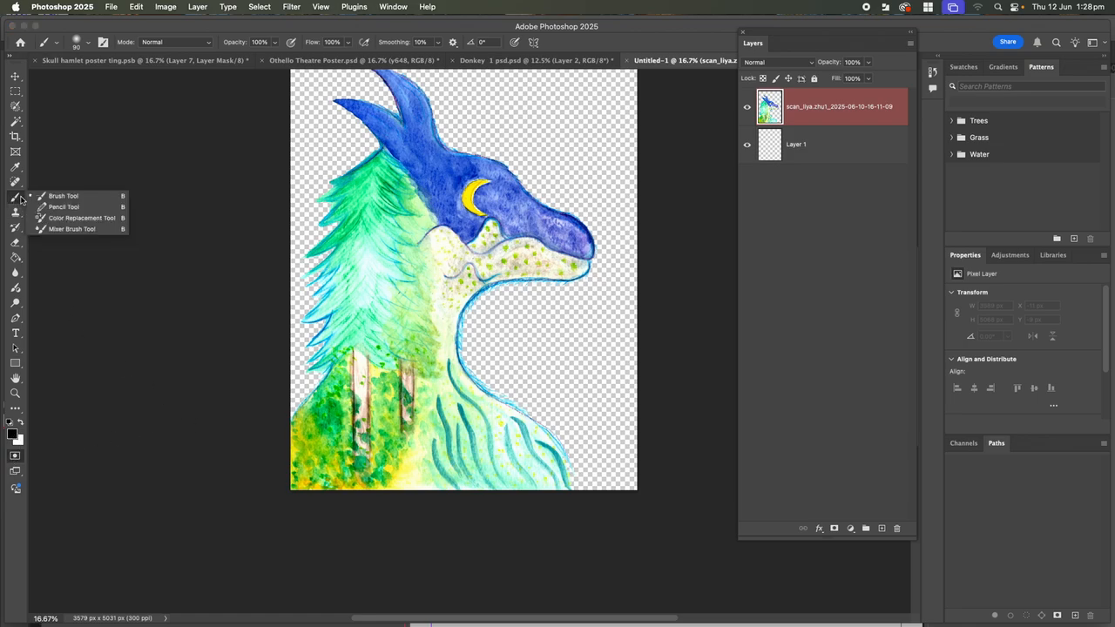
{"action": "left_click", "coordinate": [69, 196]}
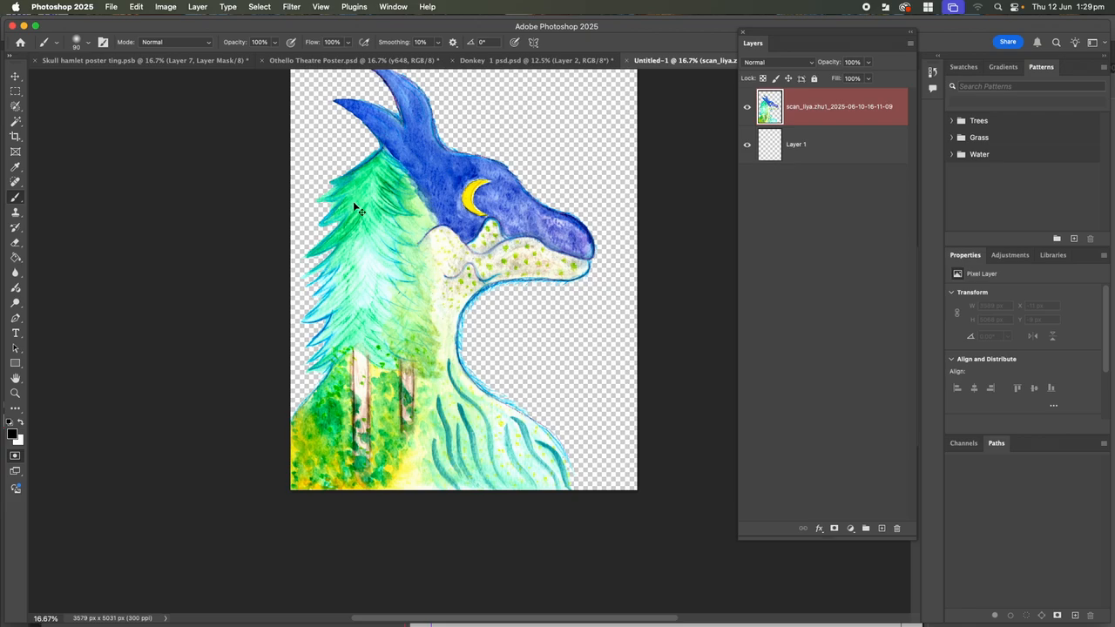
Zoom in on the dragon head and moon and Magic Wand-select a blue head area
{"action": "key", "text": "super+equal"}
{"action": "key", "text": "super+equal"}
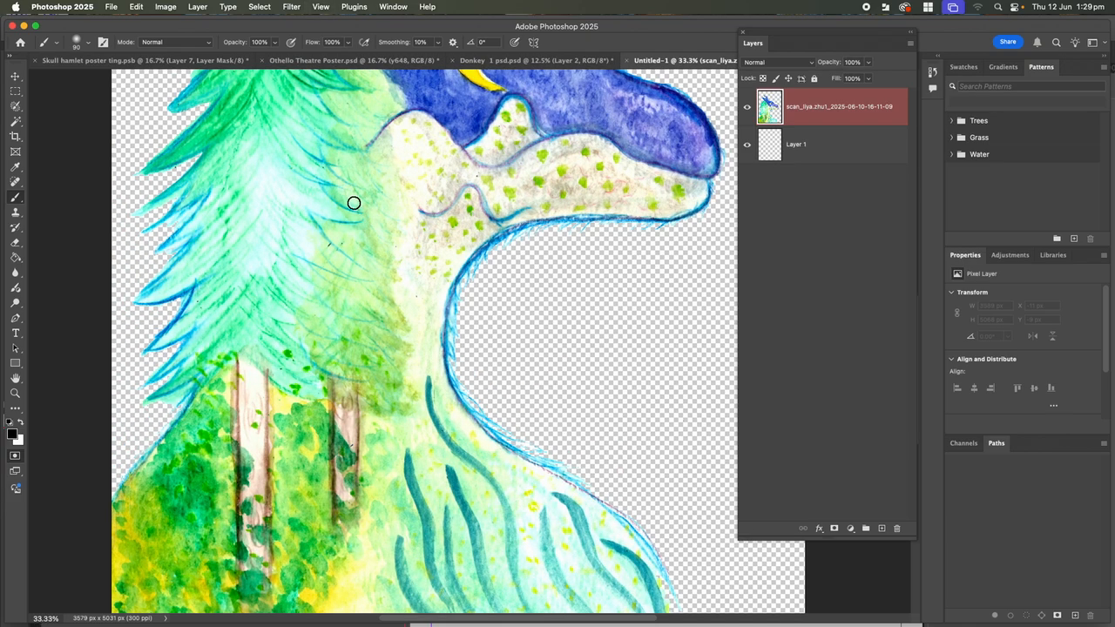
{"action": "left_click_drag", "start_coordinate": [410, 200], "coordinate": [366, 462]}
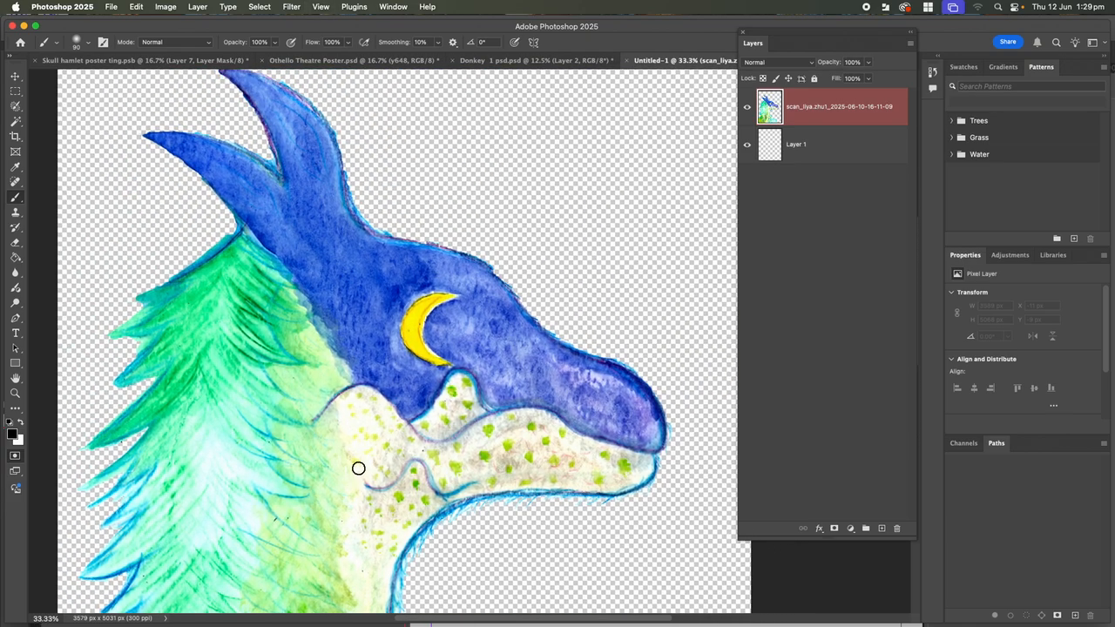
{"action": "key", "text": "super+equal"}
{"action": "key", "text": "super+equal"}
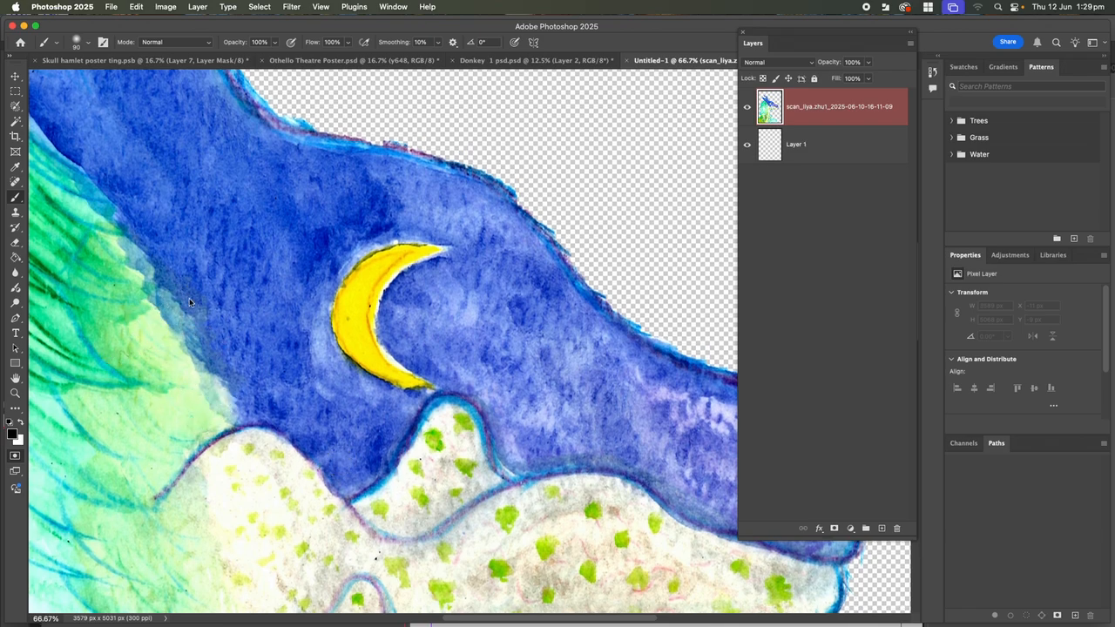
{"action": "left_click", "coordinate": [13, 123]}
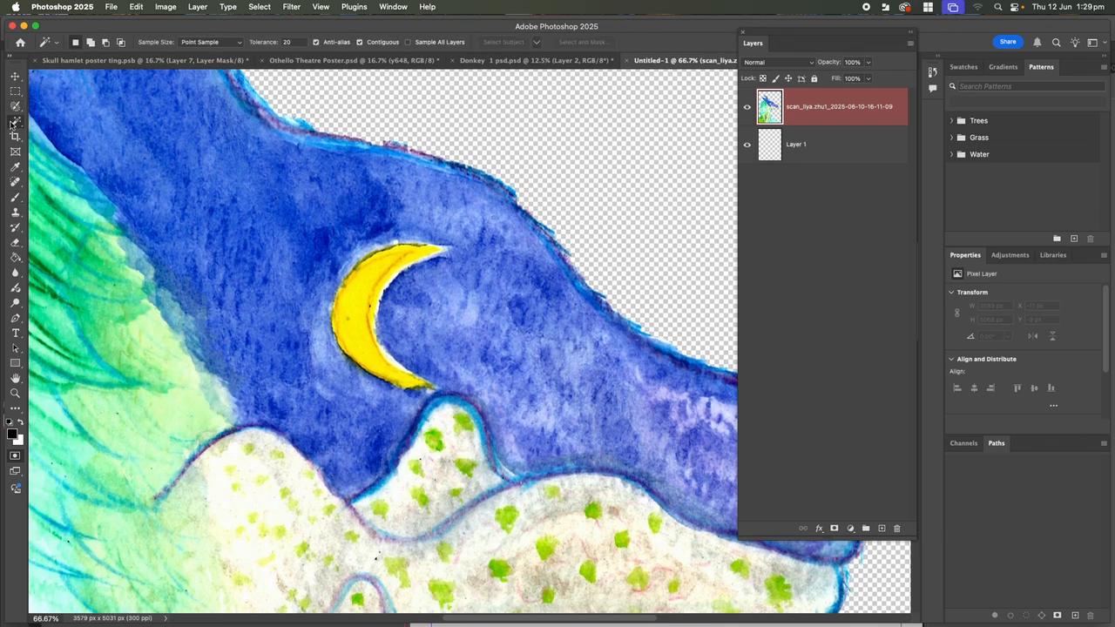
{"action": "left_click", "coordinate": [248, 255]}
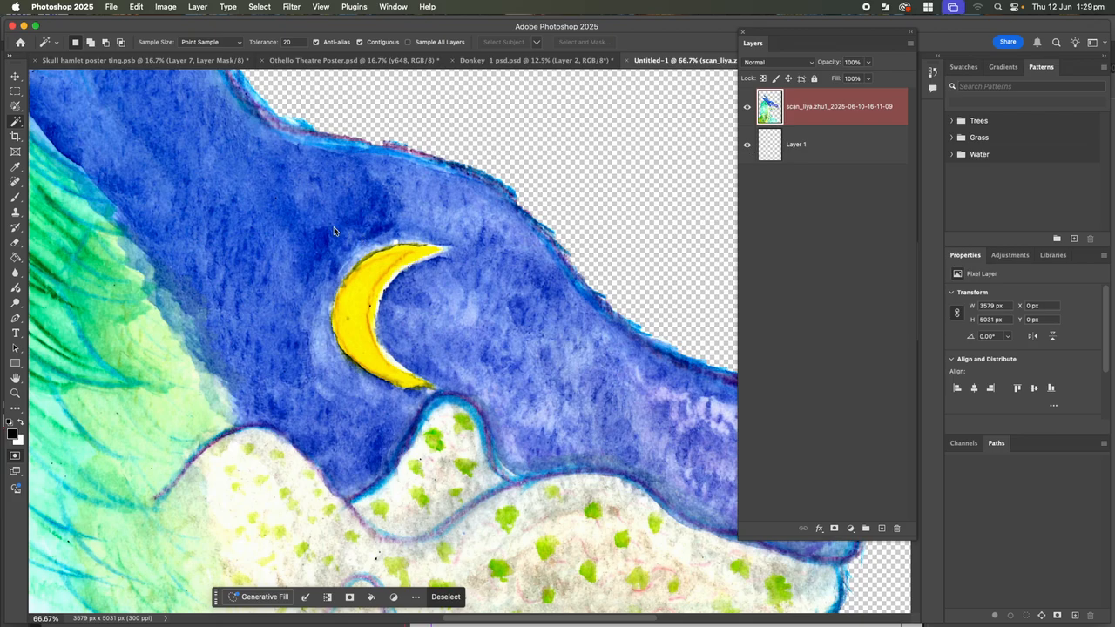
Deselect, leave Quick Mask, and Magic Wand-select the blue head, forehead, snout and upper horn
{"action": "key", "text": "super+minus"}
{"action": "key", "text": "super+minus"}
{"action": "key", "text": "super+minus"}
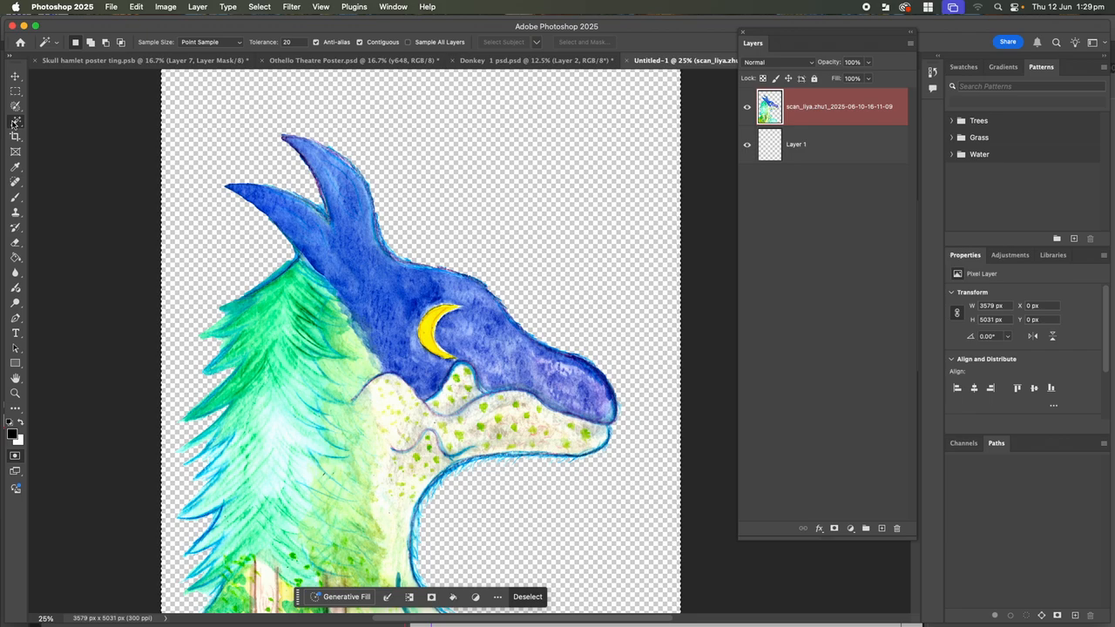
{"action": "key", "text": "super+d"}
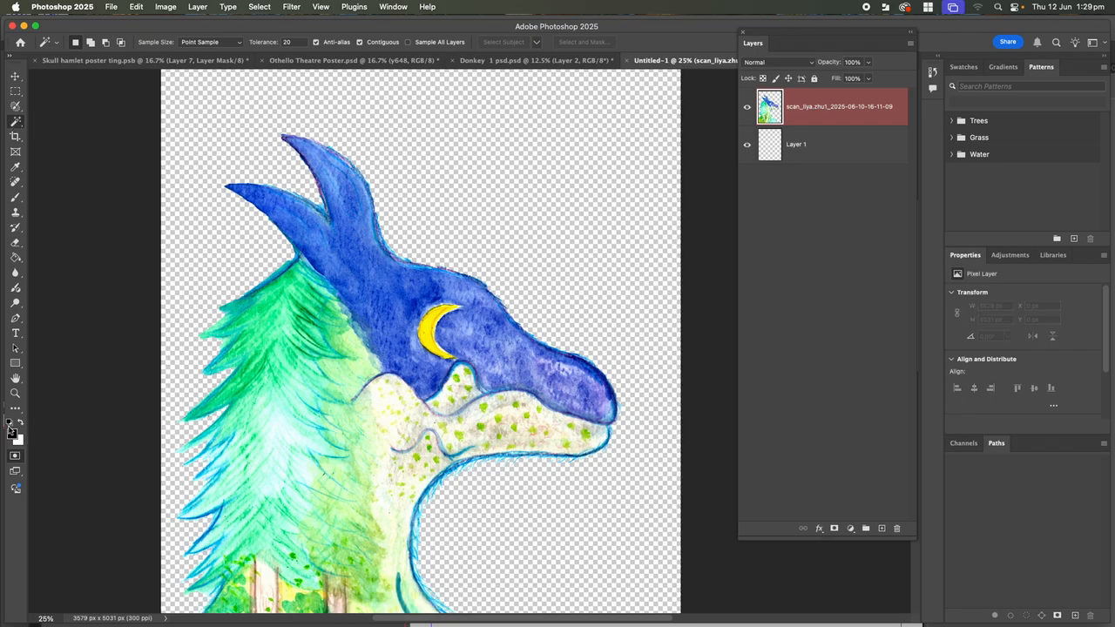
{"action": "left_click", "coordinate": [15, 457]}
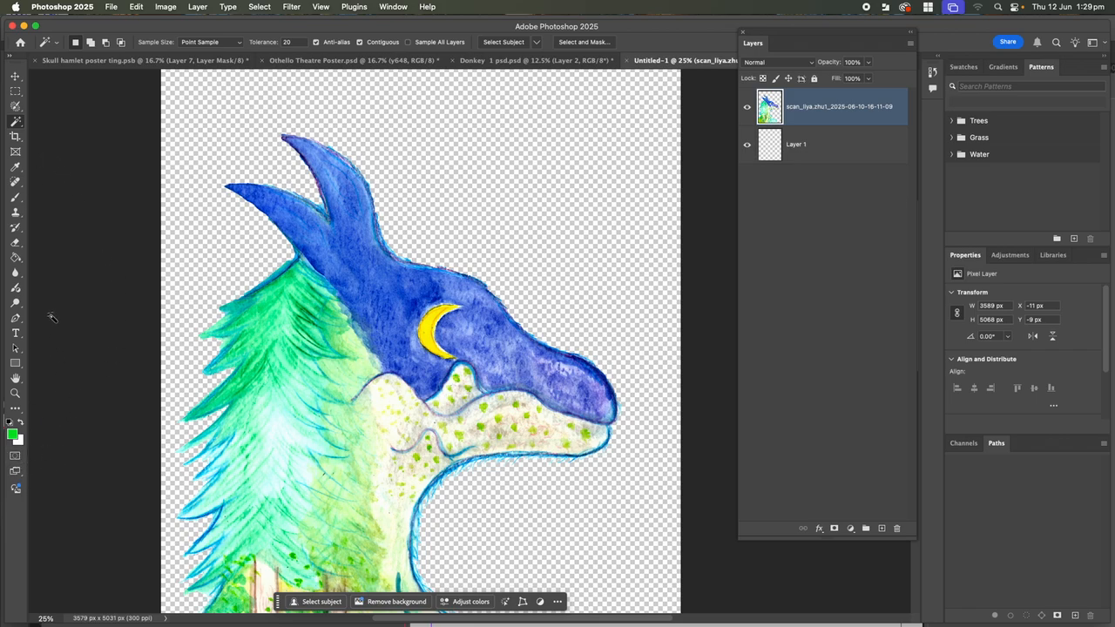
{"action": "left_click", "coordinate": [385, 286]}
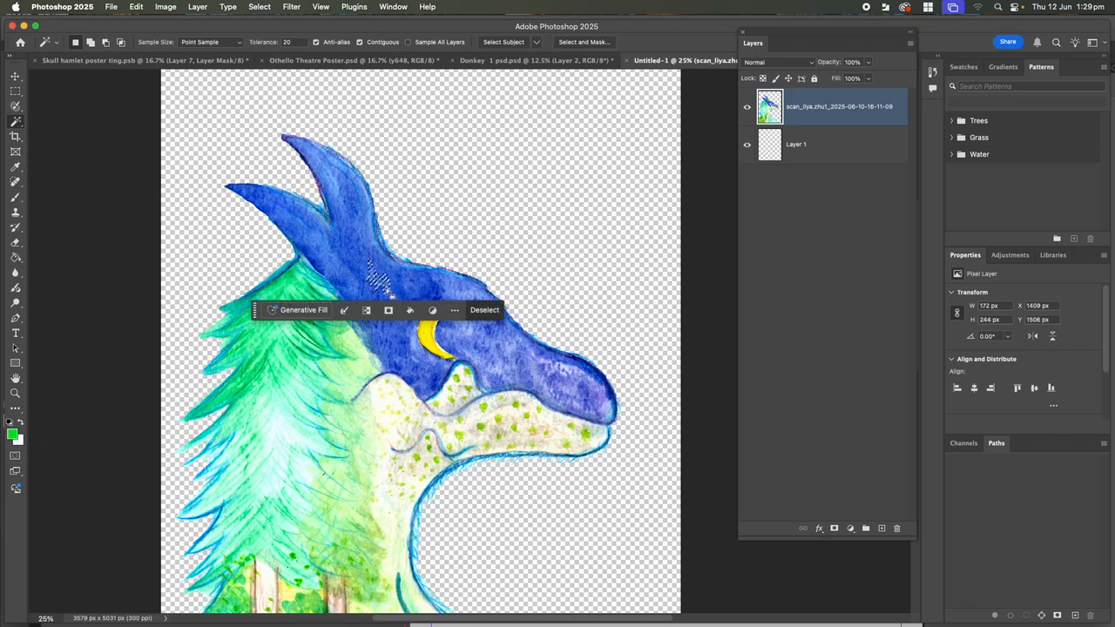
{"action": "left_click", "coordinate": [404, 287]}
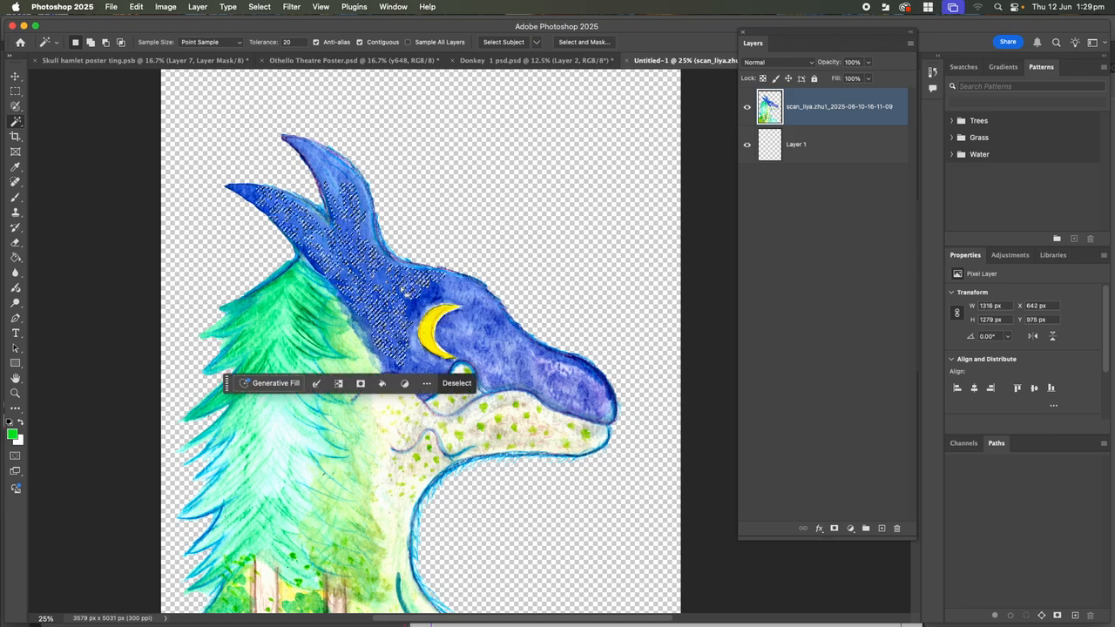
{"action": "left_click", "coordinate": [460, 297]}
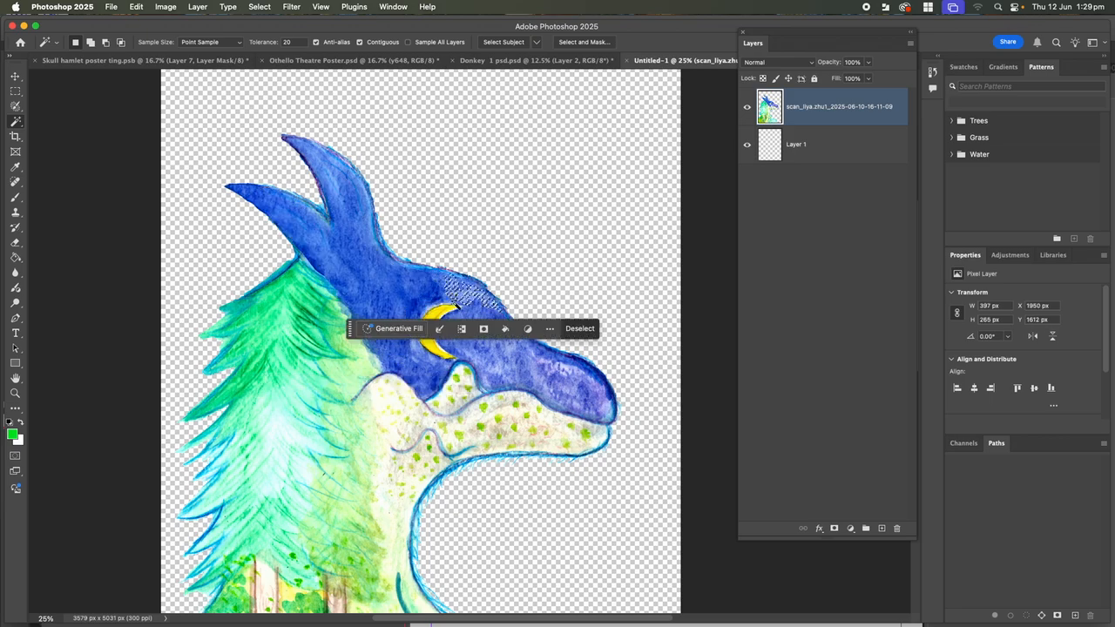
{"action": "left_click", "coordinate": [377, 296], "text": "shift"}
{"action": "left_click", "coordinate": [538, 386], "text": "shift"}
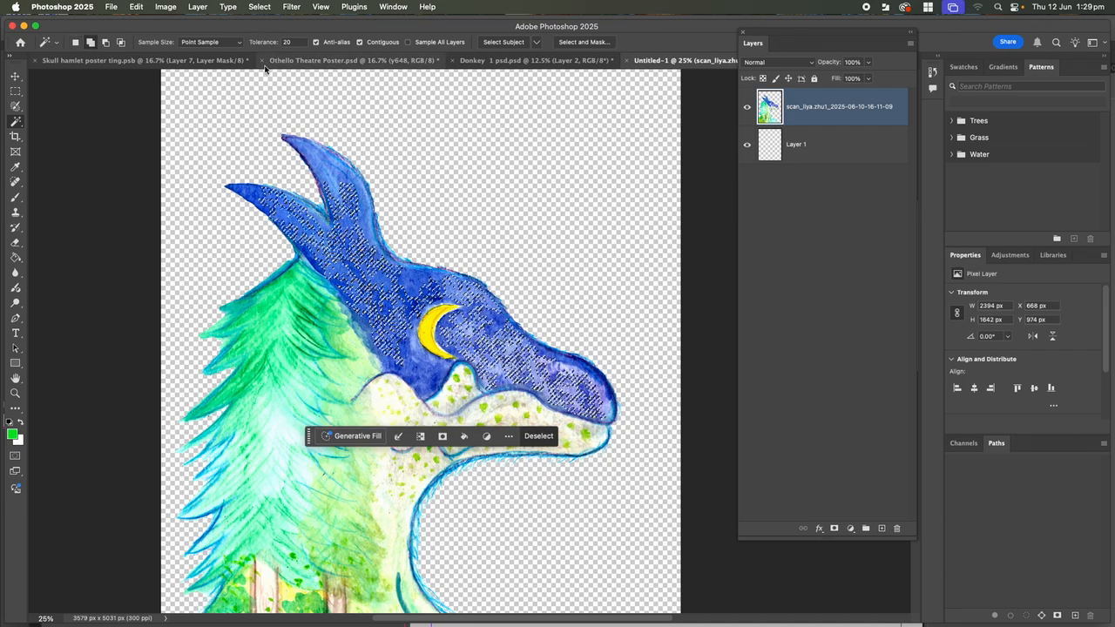
{"action": "left_click", "coordinate": [347, 197], "text": "shift"}
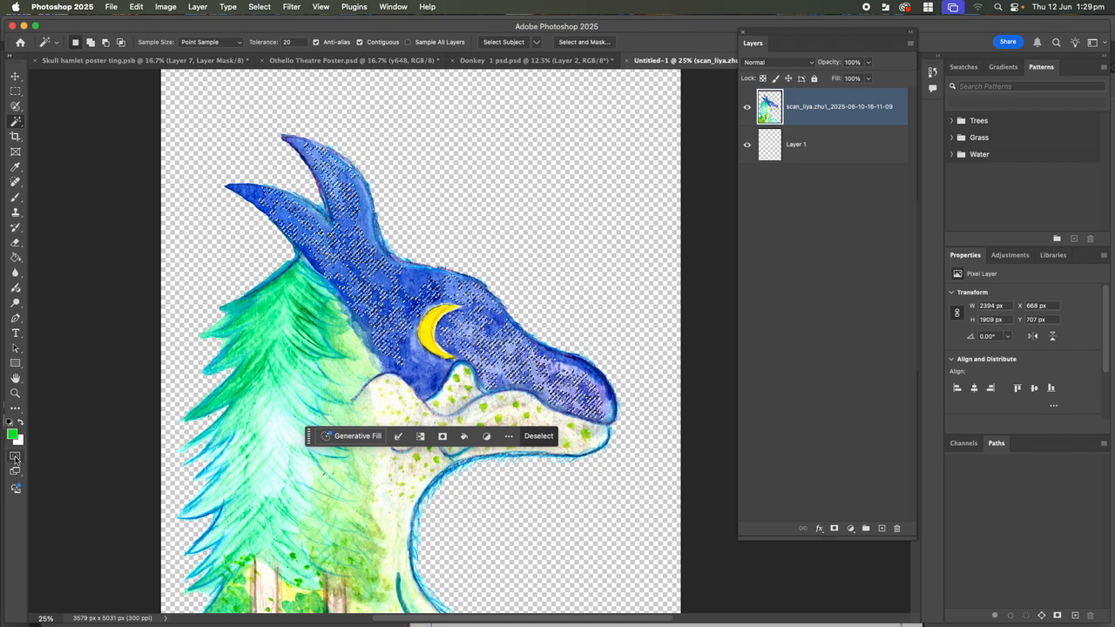
Enter Quick Mask and paint the mask solidly over the blue head with an enlarged brush
{"action": "left_click", "coordinate": [15, 458]}
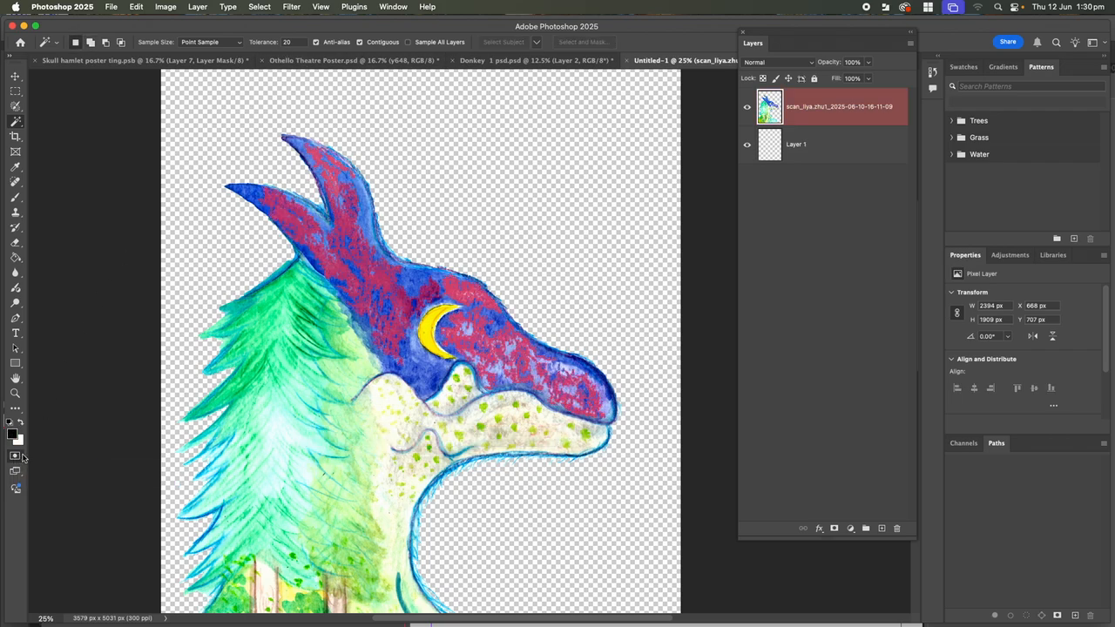
{"action": "key", "text": "super+equal"}
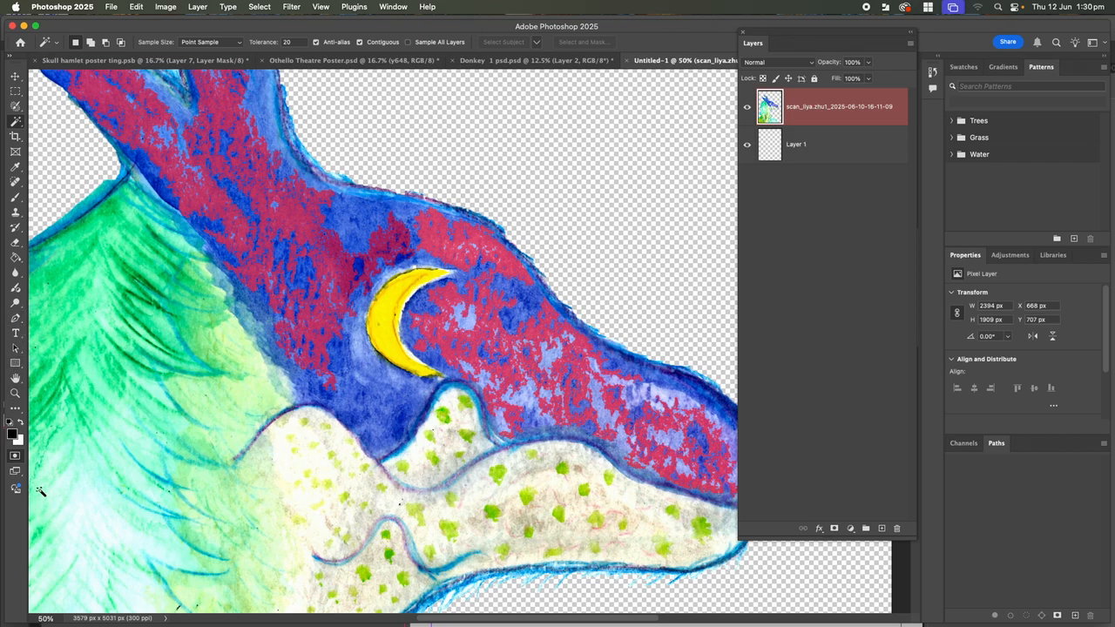
{"action": "left_click", "coordinate": [16, 198]}
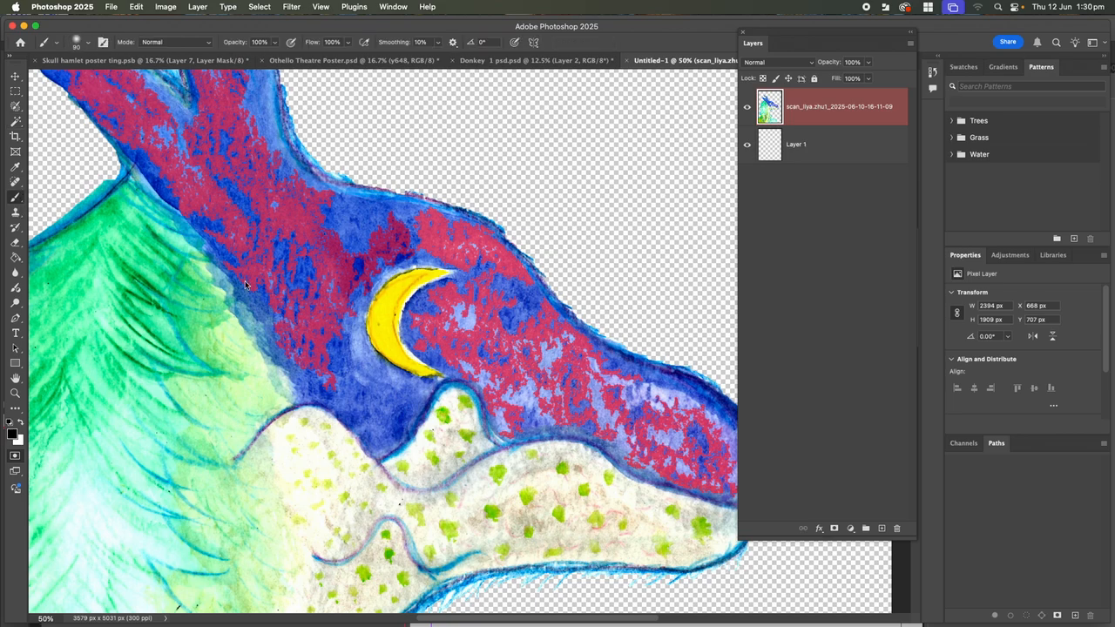
{"action": "key", "text": "bracketright"}
{"action": "key", "text": "bracketright"}
{"action": "mouse_move", "coordinate": [293, 272]}
{"action": "left_mouse_down"}
{"action": "mouse_move", "coordinate": [219, 227]}
{"action": "mouse_move", "coordinate": [380, 425]}
{"action": "mouse_move", "coordinate": [328, 317]}
{"action": "mouse_move", "coordinate": [354, 234]}
{"action": "mouse_move", "coordinate": [274, 215]}
{"action": "mouse_move", "coordinate": [216, 168]}
{"action": "mouse_move", "coordinate": [322, 249]}
{"action": "mouse_move", "coordinate": [449, 238]}
{"action": "mouse_move", "coordinate": [382, 213]}
{"action": "mouse_move", "coordinate": [313, 213]}
{"action": "mouse_move", "coordinate": [370, 236]}
{"action": "mouse_move", "coordinate": [336, 293]}
{"action": "mouse_move", "coordinate": [329, 337]}
{"action": "left_mouse_up"}
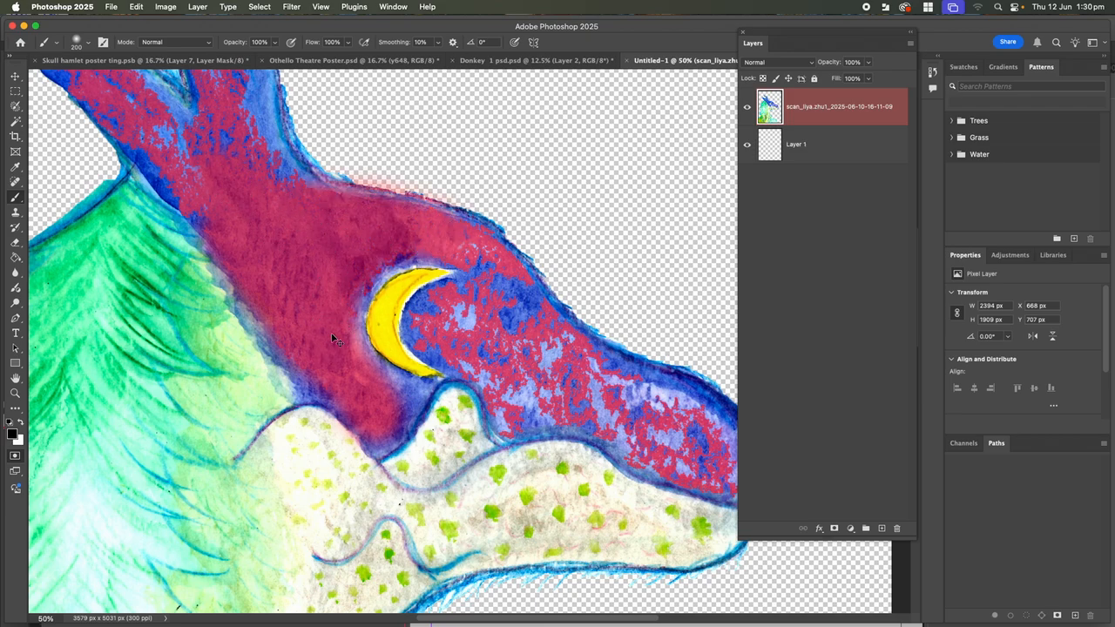
Zoom to 100% around the moon and shrink the brush for detail work
{"action": "key", "text": "super+plus"}
{"action": "key", "text": "super+plus"}
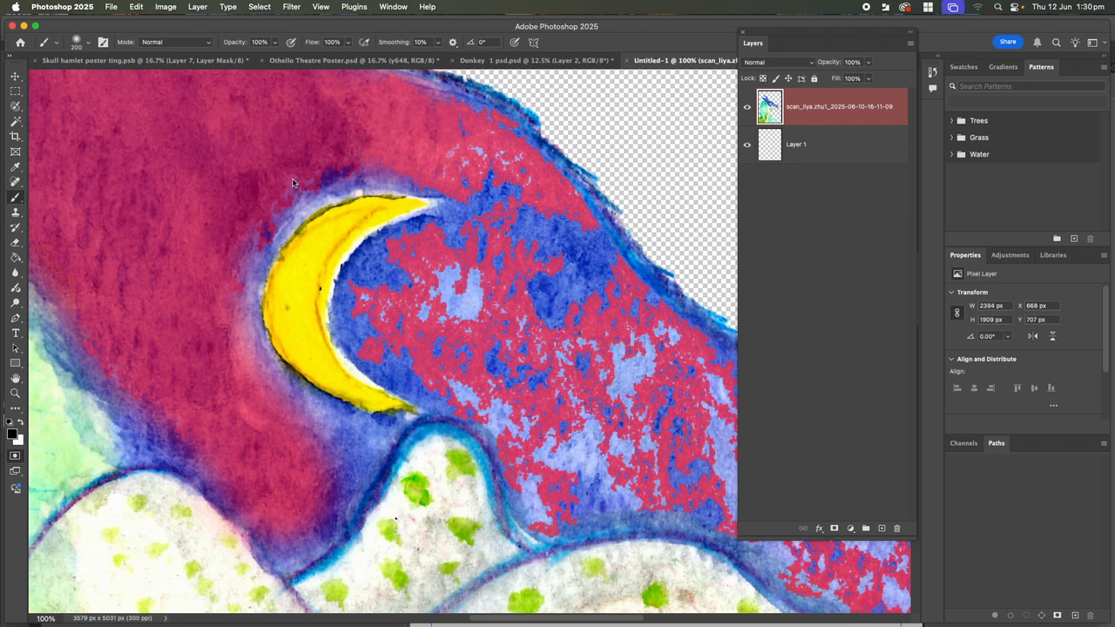
{"action": "left_click", "coordinate": [87, 42]}
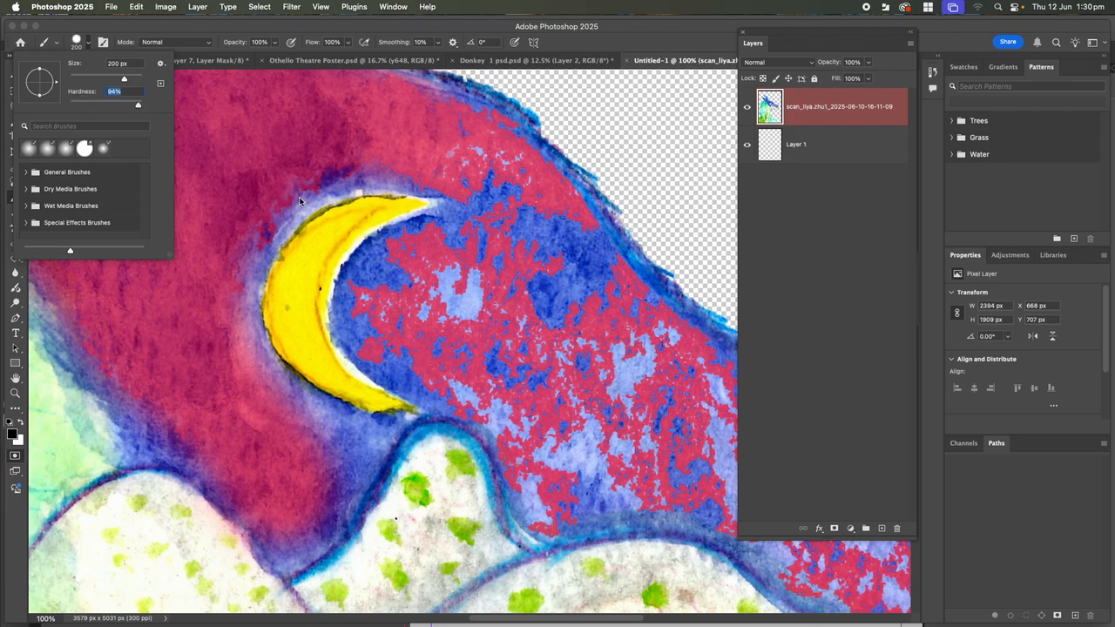
{"action": "left_click", "coordinate": [353, 181]}
{"action": "key", "text": "bracketright"}
{"action": "key", "text": "bracketright"}
{"action": "key", "text": "bracketright"}
{"action": "key", "text": "bracketright"}
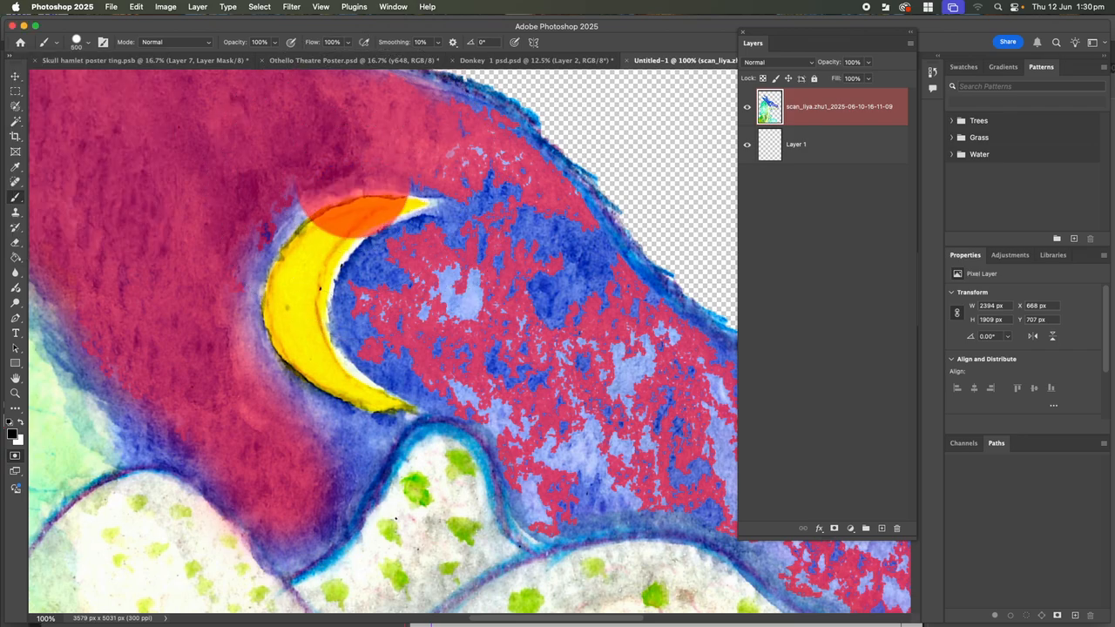
{"action": "key", "text": "bracketleft"}
{"action": "key", "text": "bracketleft"}
{"action": "key", "text": "bracketleft"}
{"action": "key", "text": "bracketleft"}
{"action": "key", "text": "bracketleft"}
{"action": "key", "text": "bracketleft"}
{"action": "key", "text": "bracketleft"}
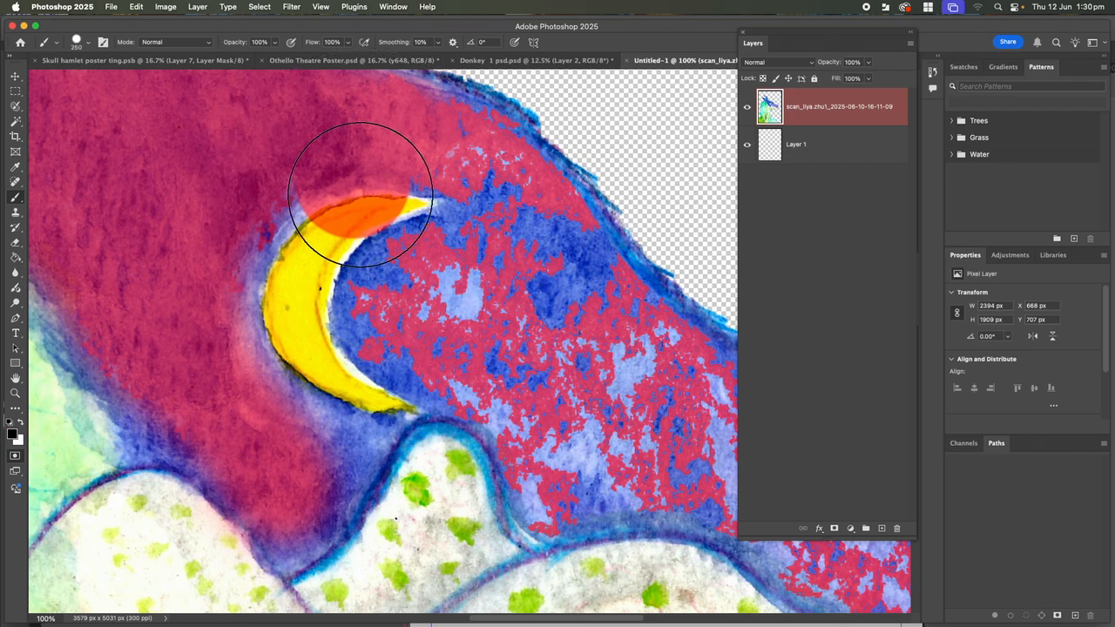
{"action": "key", "text": "bracketleft"}
{"action": "key", "text": "bracketleft"}
{"action": "key", "text": "bracketleft"}
{"action": "key", "text": "bracketleft"}
{"action": "key", "text": "bracketleft"}
{"action": "key", "text": "bracketleft"}
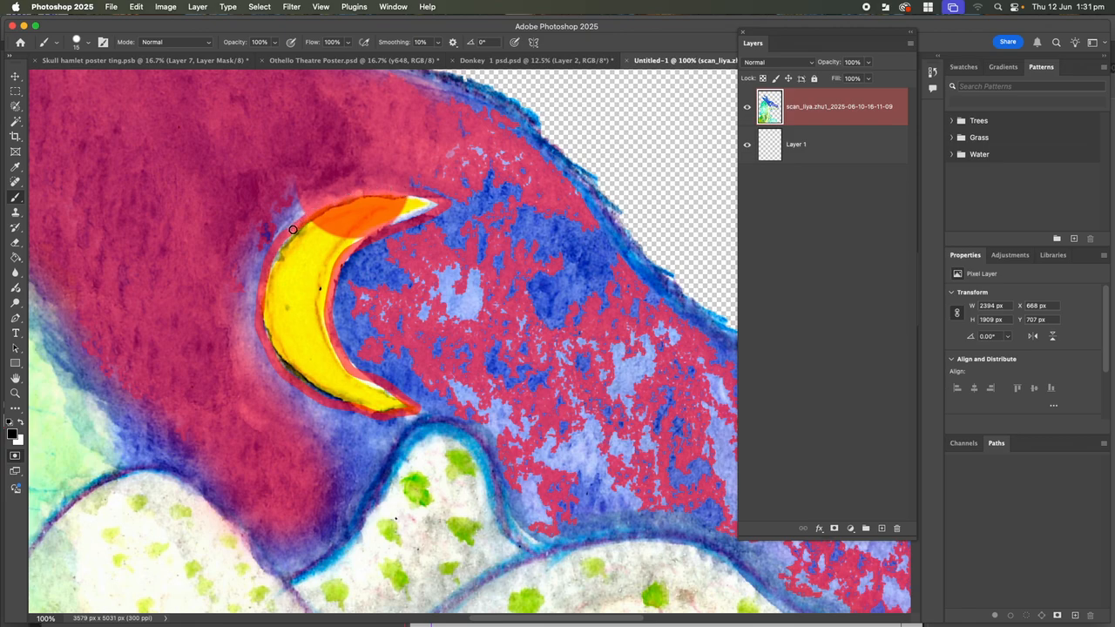
Erase the mask from the moon's upper edge, tip and inner curve
{"action": "left_click", "coordinate": [14, 243]}
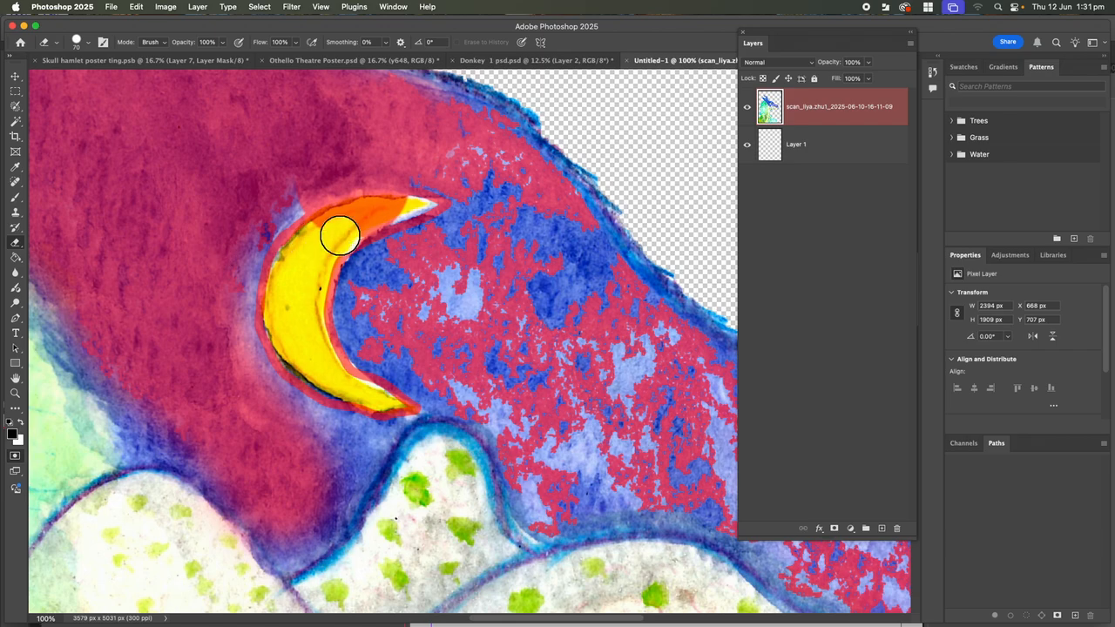
{"action": "mouse_move", "coordinate": [337, 234]}
{"action": "left_mouse_down"}
{"action": "mouse_move", "coordinate": [319, 236]}
{"action": "mouse_move", "coordinate": [342, 226]}
{"action": "left_mouse_up"}
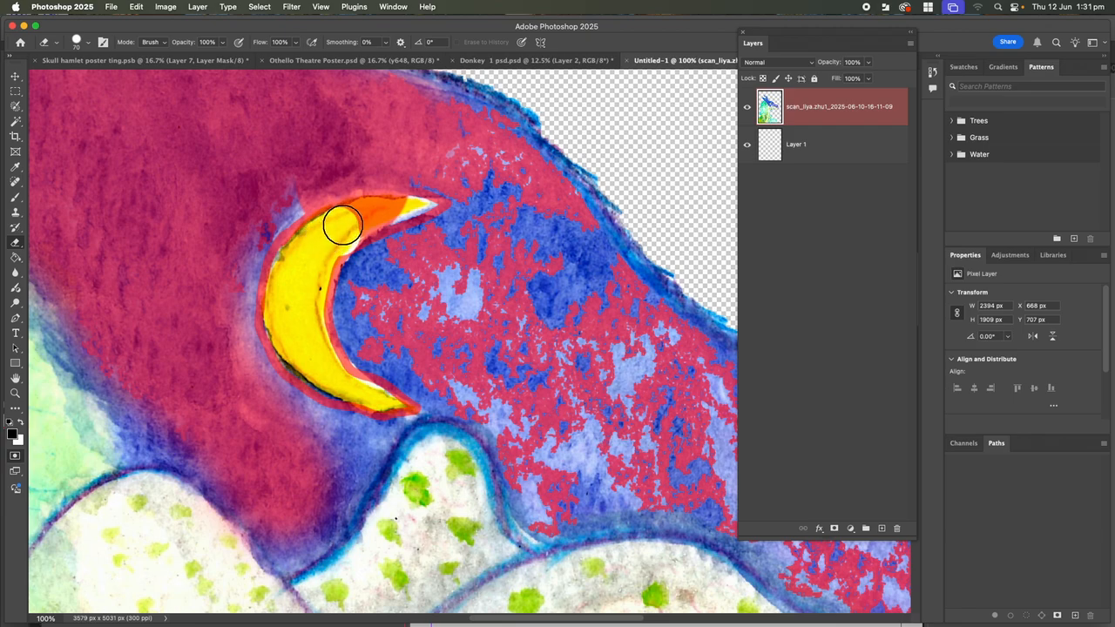
{"action": "key", "text": "bracketleft"}
{"action": "key", "text": "bracketleft"}
{"action": "mouse_move", "coordinate": [339, 211]}
{"action": "left_mouse_down"}
{"action": "mouse_move", "coordinate": [404, 204]}
{"action": "mouse_move", "coordinate": [360, 225]}
{"action": "left_mouse_up"}
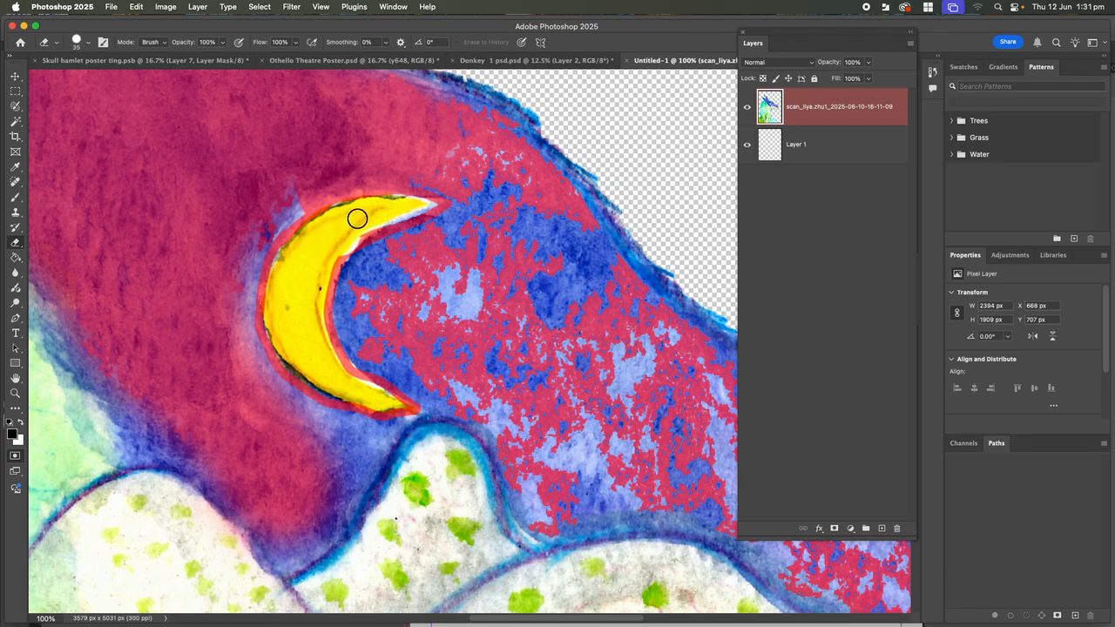
{"action": "mouse_move", "coordinate": [325, 250]}
{"action": "left_mouse_down"}
{"action": "mouse_move", "coordinate": [312, 286]}
{"action": "mouse_move", "coordinate": [348, 381]}
{"action": "left_mouse_up"}
Paint mask over the blue halo, sky shading and flecks, then erase a band right of the moon
{"action": "left_click", "coordinate": [14, 199]}
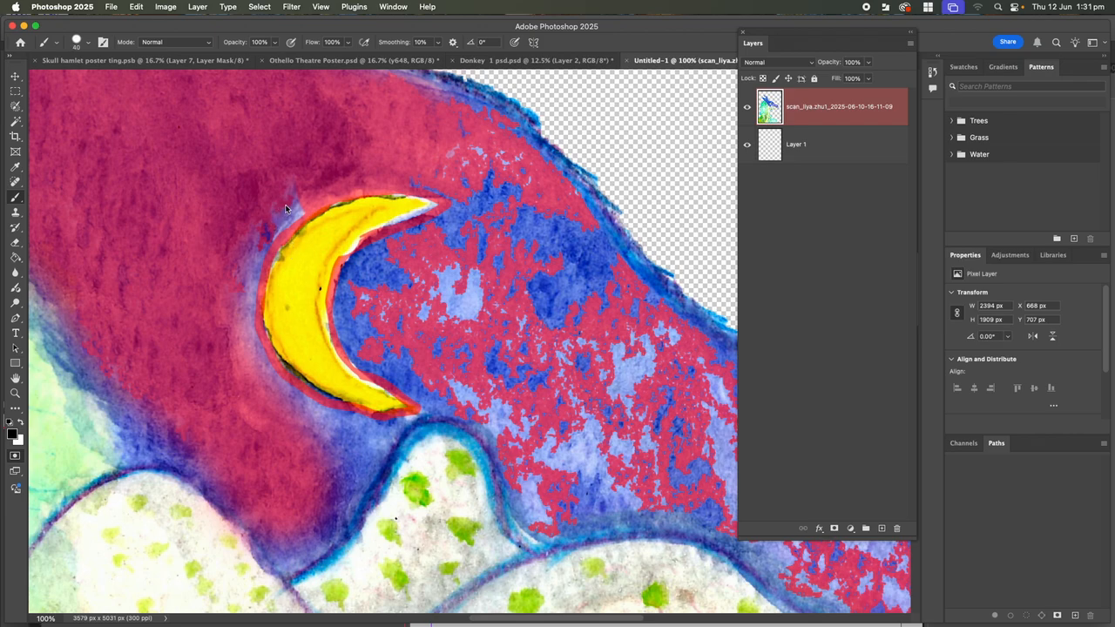
{"action": "mouse_move", "coordinate": [292, 202]}
{"action": "left_mouse_down"}
{"action": "mouse_move", "coordinate": [244, 279]}
{"action": "mouse_move", "coordinate": [257, 360]}
{"action": "mouse_move", "coordinate": [300, 409]}
{"action": "mouse_move", "coordinate": [361, 429]}
{"action": "mouse_move", "coordinate": [289, 401]}
{"action": "mouse_move", "coordinate": [309, 454]}
{"action": "mouse_move", "coordinate": [383, 433]}
{"action": "mouse_move", "coordinate": [326, 434]}
{"action": "mouse_move", "coordinate": [365, 443]}
{"action": "mouse_move", "coordinate": [352, 491]}
{"action": "mouse_move", "coordinate": [320, 548]}
{"action": "mouse_move", "coordinate": [285, 565]}
{"action": "mouse_move", "coordinate": [228, 486]}
{"action": "mouse_move", "coordinate": [277, 520]}
{"action": "mouse_move", "coordinate": [327, 472]}
{"action": "mouse_move", "coordinate": [291, 529]}
{"action": "mouse_move", "coordinate": [328, 520]}
{"action": "mouse_move", "coordinate": [380, 440]}
{"action": "mouse_move", "coordinate": [297, 477]}
{"action": "left_mouse_up"}
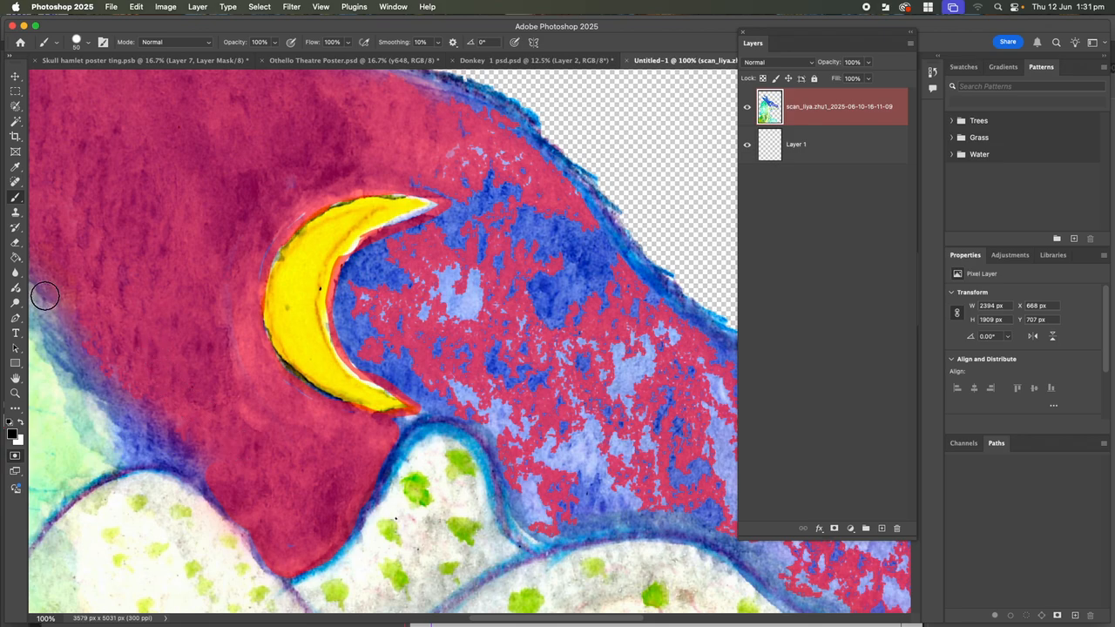
{"action": "mouse_move", "coordinate": [40, 278]}
{"action": "left_mouse_down"}
{"action": "mouse_move", "coordinate": [126, 403]}
{"action": "mouse_move", "coordinate": [141, 457]}
{"action": "mouse_move", "coordinate": [172, 462]}
{"action": "mouse_move", "coordinate": [189, 447]}
{"action": "mouse_move", "coordinate": [155, 398]}
{"action": "mouse_move", "coordinate": [144, 403]}
{"action": "left_mouse_up"}
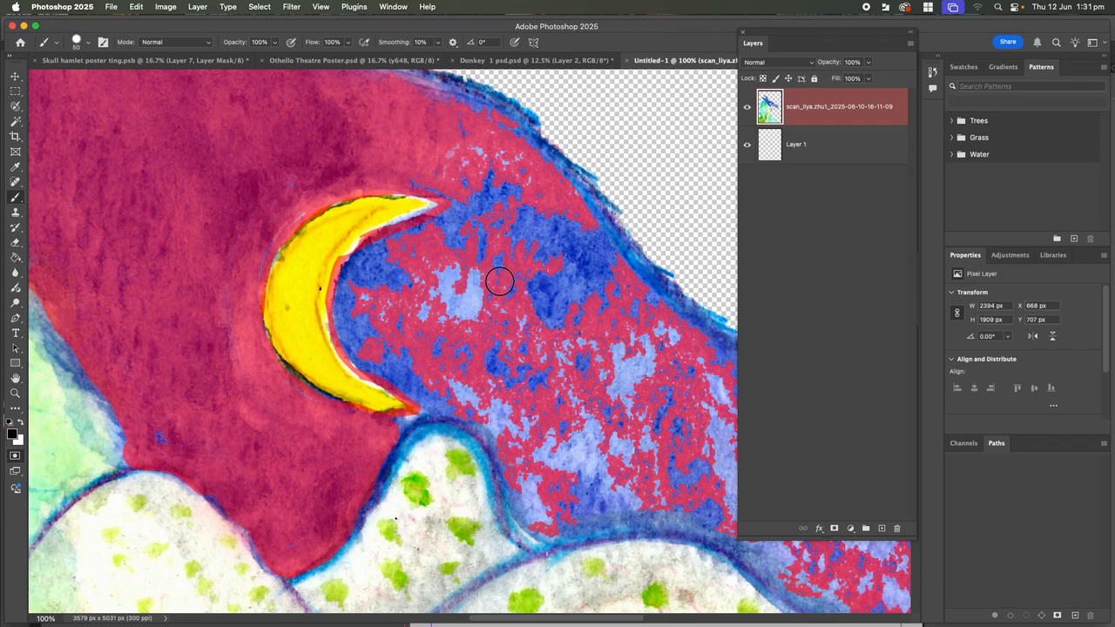
{"action": "mouse_move", "coordinate": [498, 280]}
{"action": "left_mouse_down"}
{"action": "mouse_move", "coordinate": [451, 314]}
{"action": "mouse_move", "coordinate": [450, 296]}
{"action": "mouse_move", "coordinate": [470, 285]}
{"action": "mouse_move", "coordinate": [461, 311]}
{"action": "mouse_move", "coordinate": [384, 313]}
{"action": "mouse_move", "coordinate": [393, 255]}
{"action": "mouse_move", "coordinate": [354, 268]}
{"action": "mouse_move", "coordinate": [366, 251]}
{"action": "mouse_move", "coordinate": [347, 274]}
{"action": "mouse_move", "coordinate": [370, 346]}
{"action": "mouse_move", "coordinate": [376, 286]}
{"action": "mouse_move", "coordinate": [358, 290]}
{"action": "mouse_move", "coordinate": [346, 318]}
{"action": "mouse_move", "coordinate": [383, 369]}
{"action": "mouse_move", "coordinate": [410, 377]}
{"action": "mouse_move", "coordinate": [395, 326]}
{"action": "mouse_move", "coordinate": [460, 340]}
{"action": "mouse_move", "coordinate": [470, 359]}
{"action": "mouse_move", "coordinate": [446, 357]}
{"action": "mouse_move", "coordinate": [461, 342]}
{"action": "mouse_move", "coordinate": [474, 360]}
{"action": "mouse_move", "coordinate": [452, 362]}
{"action": "mouse_move", "coordinate": [499, 345]}
{"action": "mouse_move", "coordinate": [502, 374]}
{"action": "left_mouse_up"}
{"action": "mouse_move", "coordinate": [507, 323]}
{"action": "left_mouse_down"}
{"action": "mouse_move", "coordinate": [535, 326]}
{"action": "mouse_move", "coordinate": [462, 267]}
{"action": "mouse_move", "coordinate": [402, 243]}
{"action": "mouse_move", "coordinate": [462, 199]}
{"action": "mouse_move", "coordinate": [418, 179]}
{"action": "left_mouse_up"}
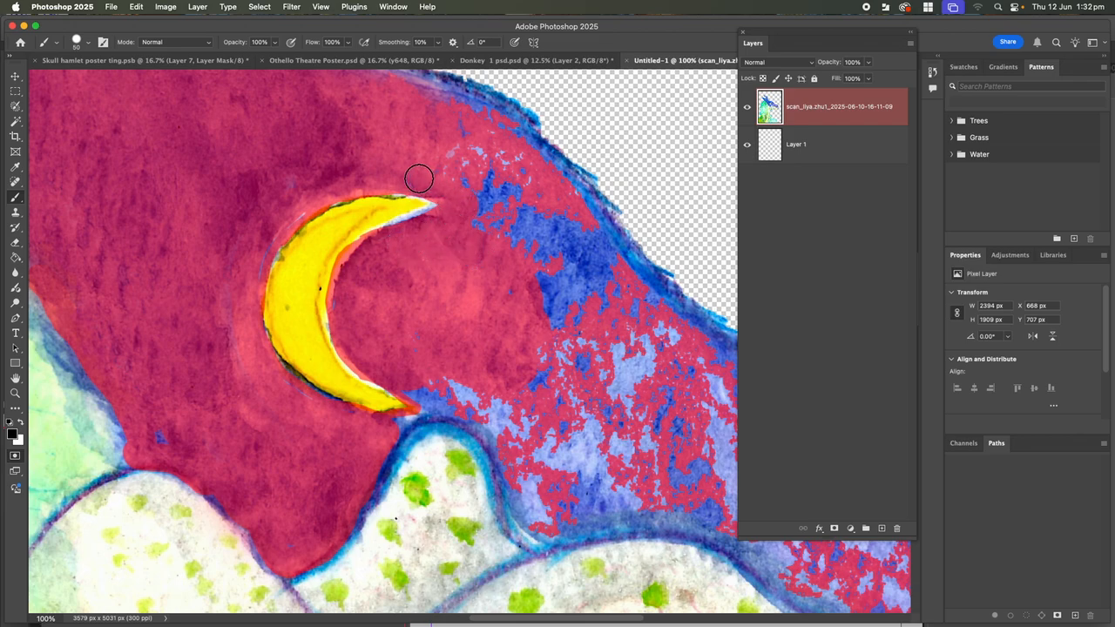
{"action": "left_click", "coordinate": [16, 245]}
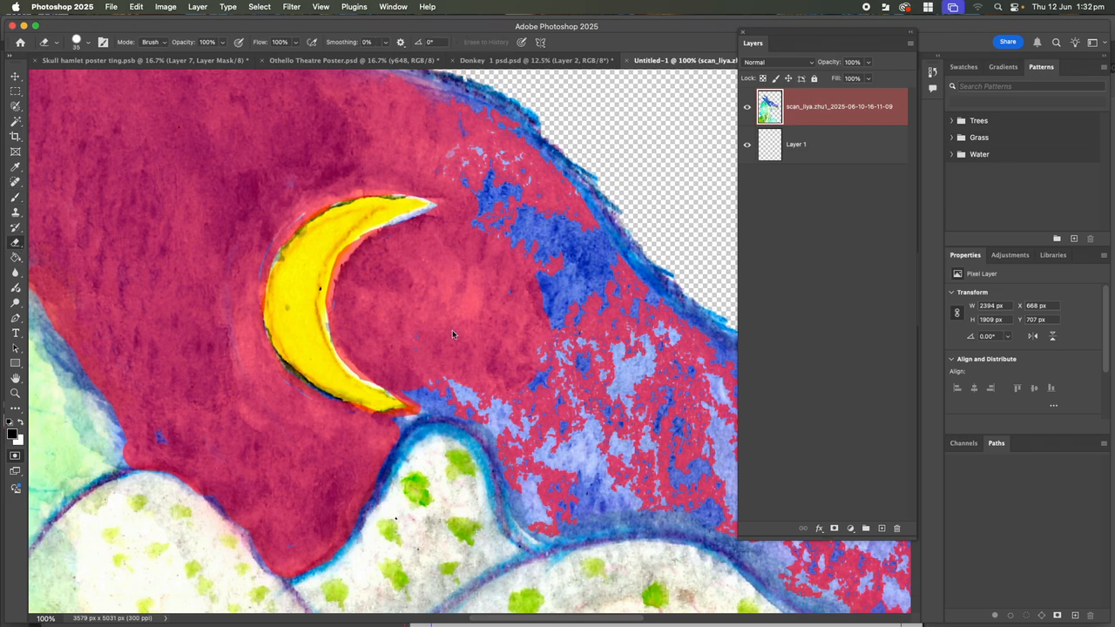
{"action": "mouse_move", "coordinate": [551, 301]}
{"action": "left_mouse_down"}
{"action": "mouse_move", "coordinate": [471, 304]}
{"action": "mouse_move", "coordinate": [491, 321]}
{"action": "mouse_move", "coordinate": [578, 339]}
{"action": "mouse_move", "coordinate": [624, 406]}
{"action": "left_mouse_up"}
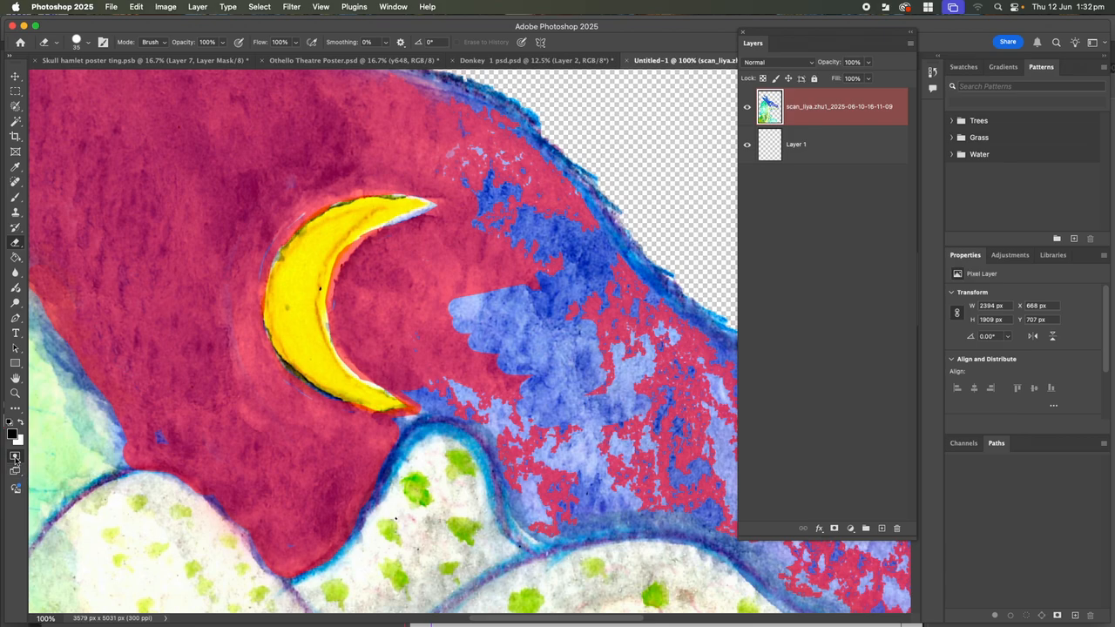
Exit Quick Mask, delete and undo the selected pixels, deselect, and scroll to the horn area
{"action": "left_click", "coordinate": [15, 457]}
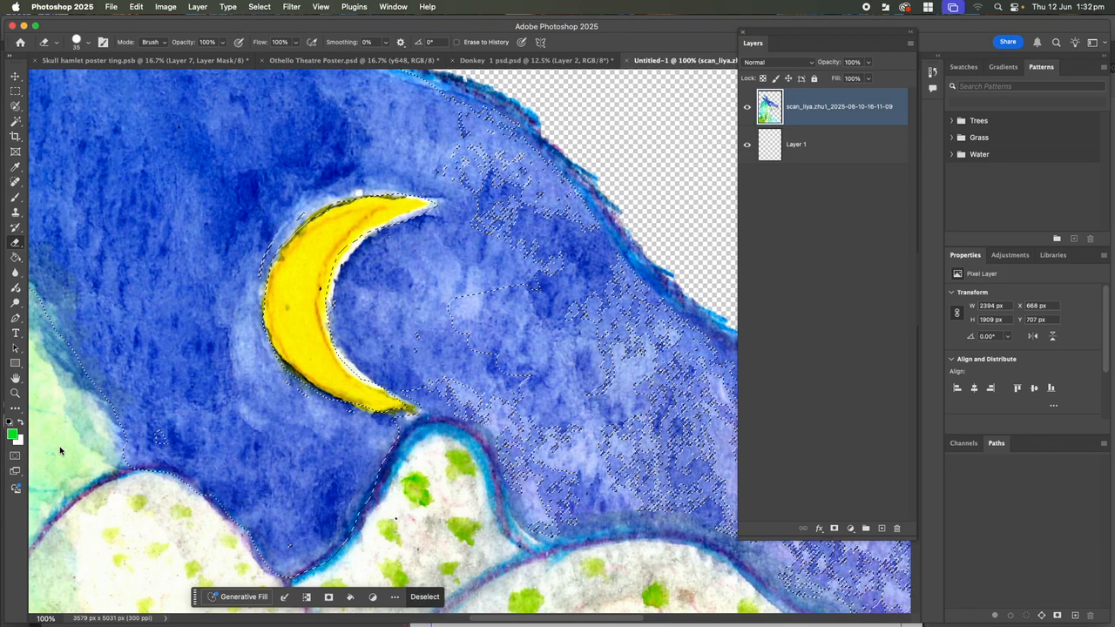
{"action": "key", "text": "super+minus"}
{"action": "key", "text": "super+minus"}
{"action": "key", "text": "super+minus"}
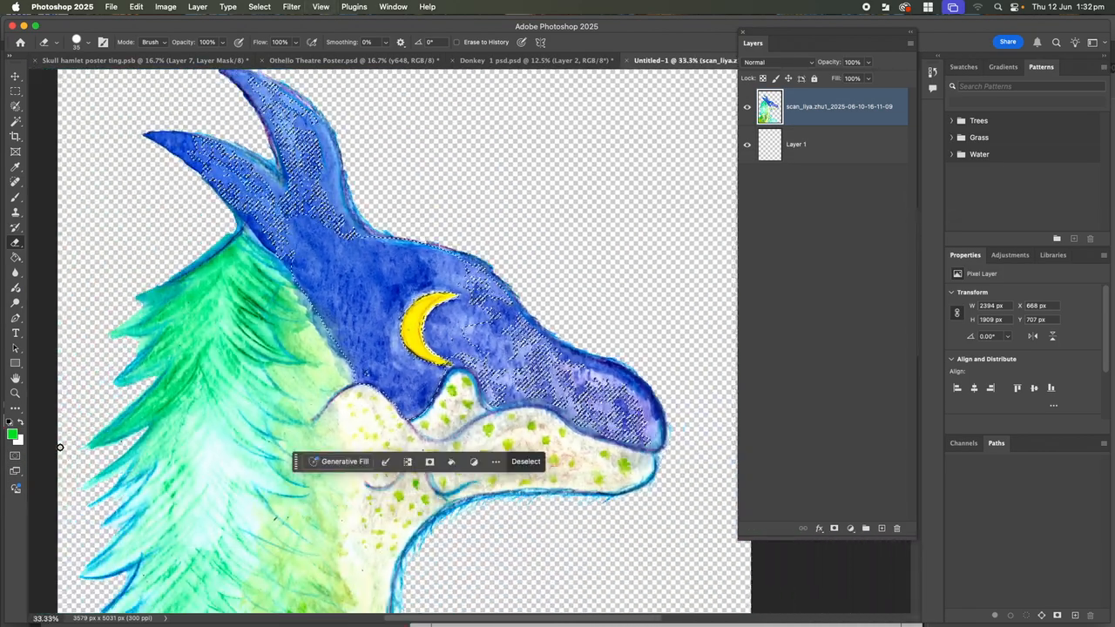
{"action": "key", "text": "Delete"}
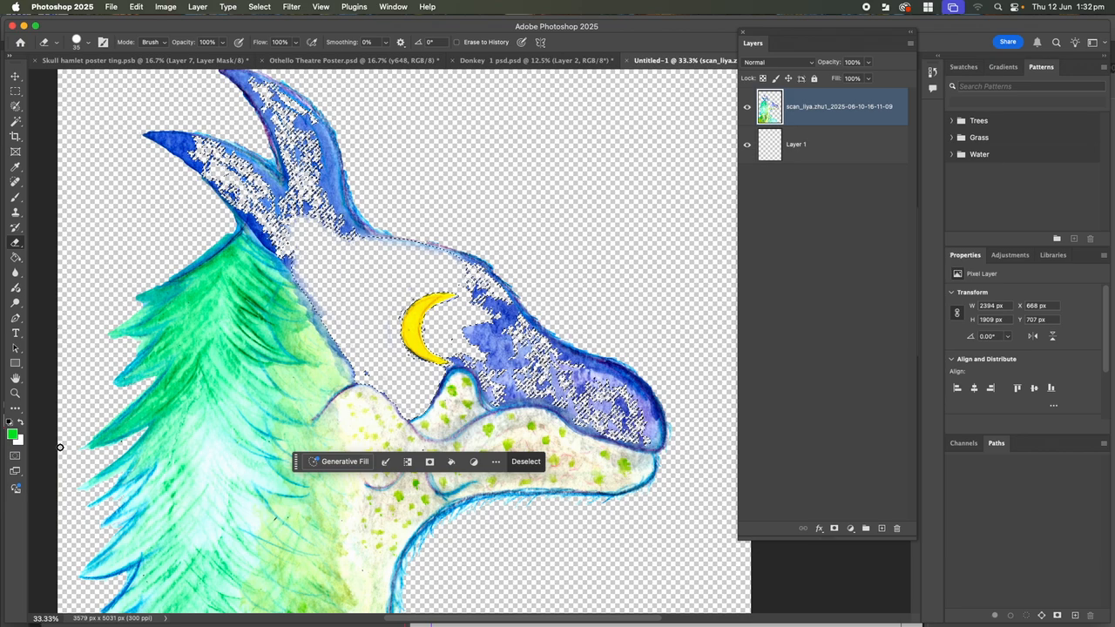
{"action": "key", "text": "super+z"}
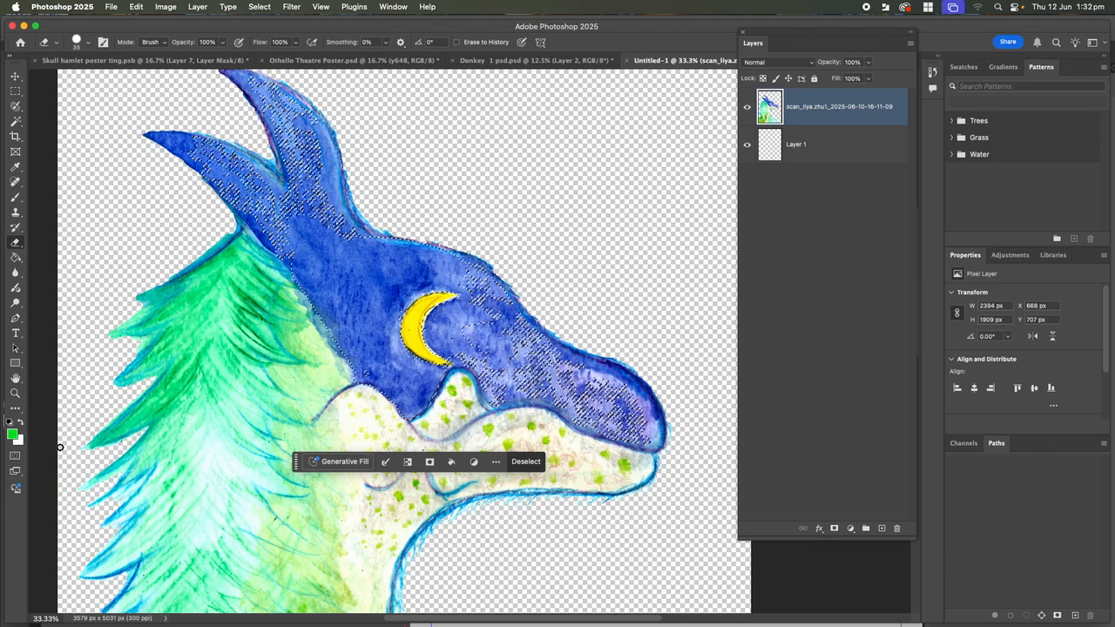
{"action": "key", "text": "super+d"}
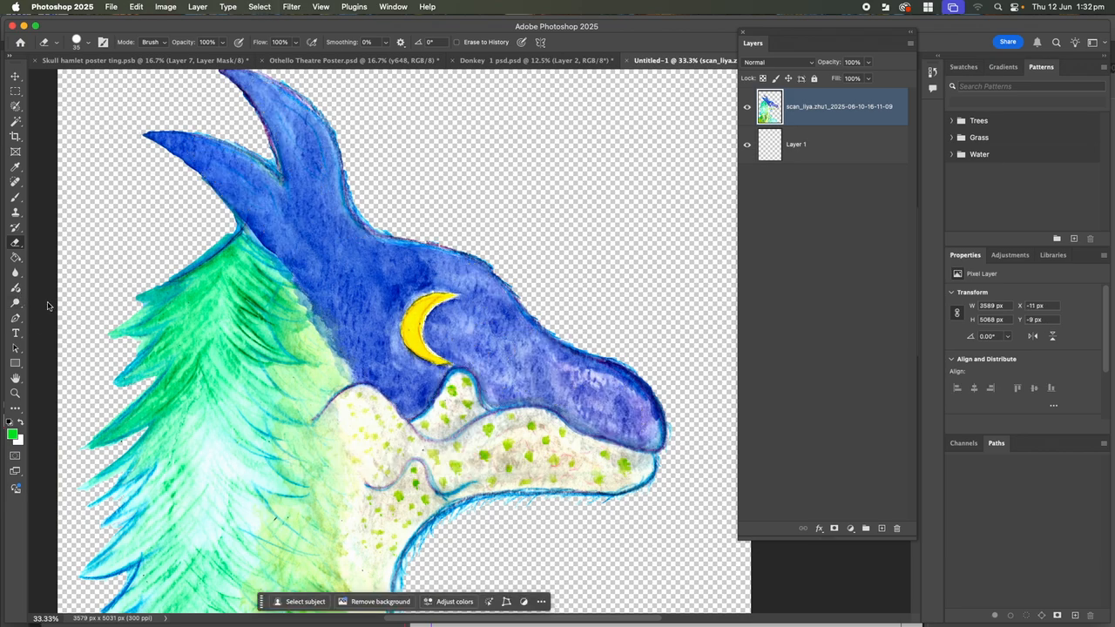
{"action": "scroll", "coordinate": [323, 252], "scroll_direction": "left", "scroll_amount": 10}
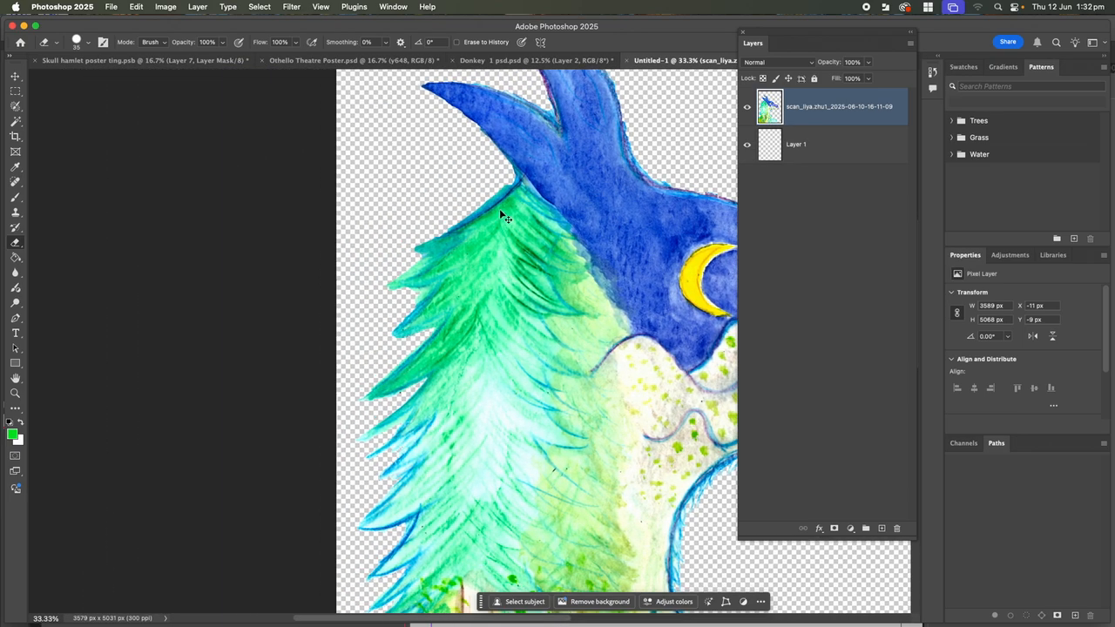
{"action": "scroll", "coordinate": [499, 208], "scroll_direction": "up", "scroll_amount": 5}
{"action": "scroll", "coordinate": [505, 253], "scroll_direction": "up", "scroll_amount": 5}
{"action": "scroll", "coordinate": [505, 254], "scroll_direction": "right", "scroll_amount": 3}
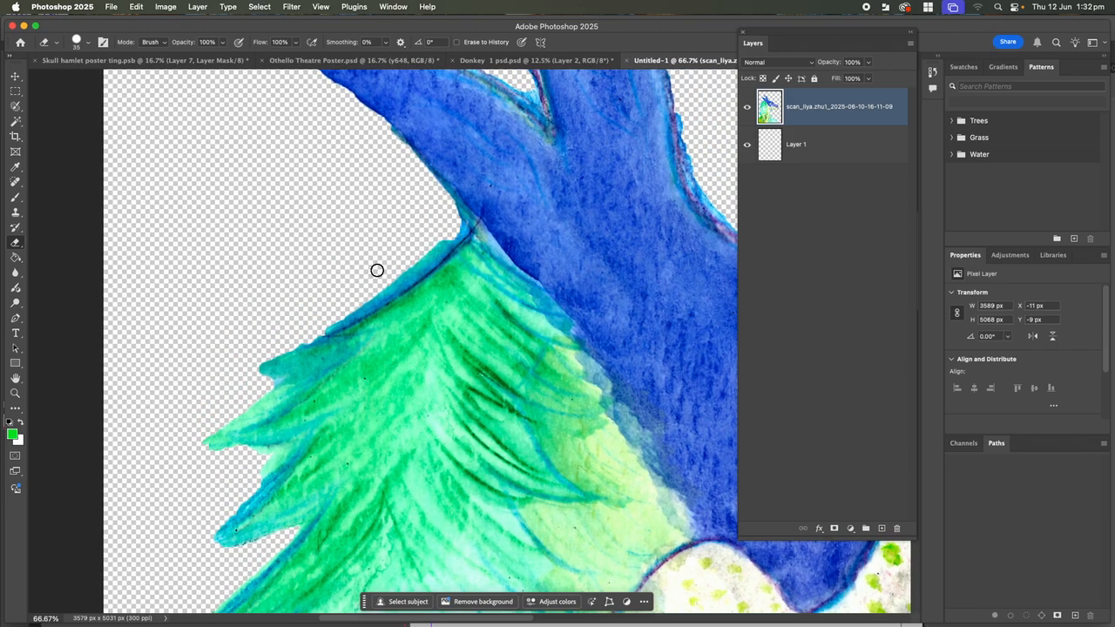
Paint a quick mask along the blue fringe in the crook between horn and green mane
{"action": "left_click", "coordinate": [14, 457]}
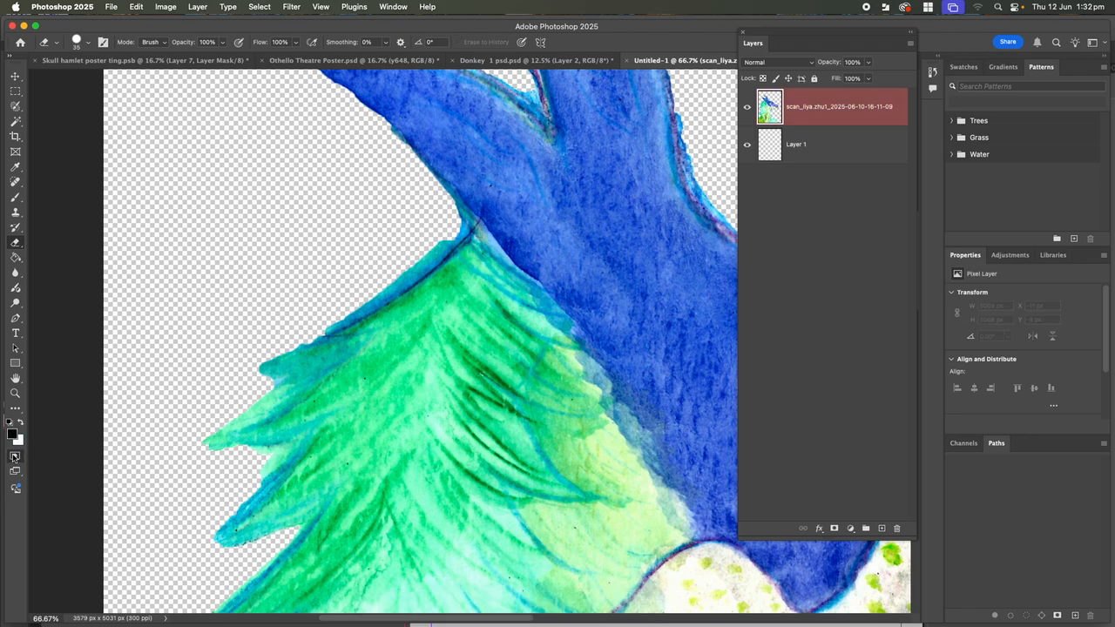
{"action": "left_click", "coordinate": [16, 198]}
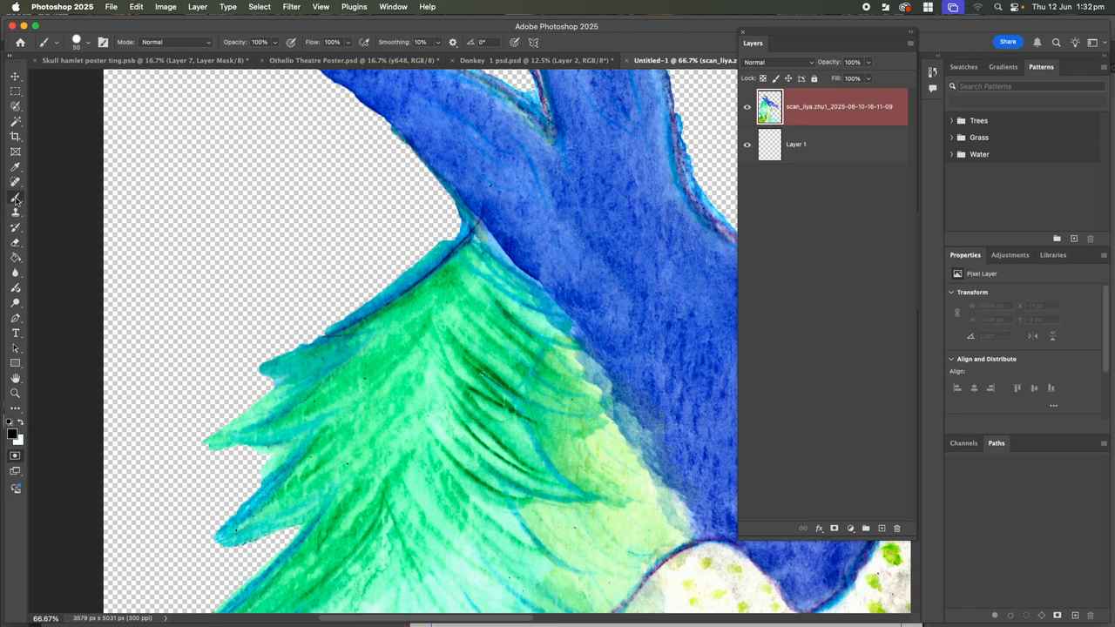
{"action": "left_click", "coordinate": [439, 249]}
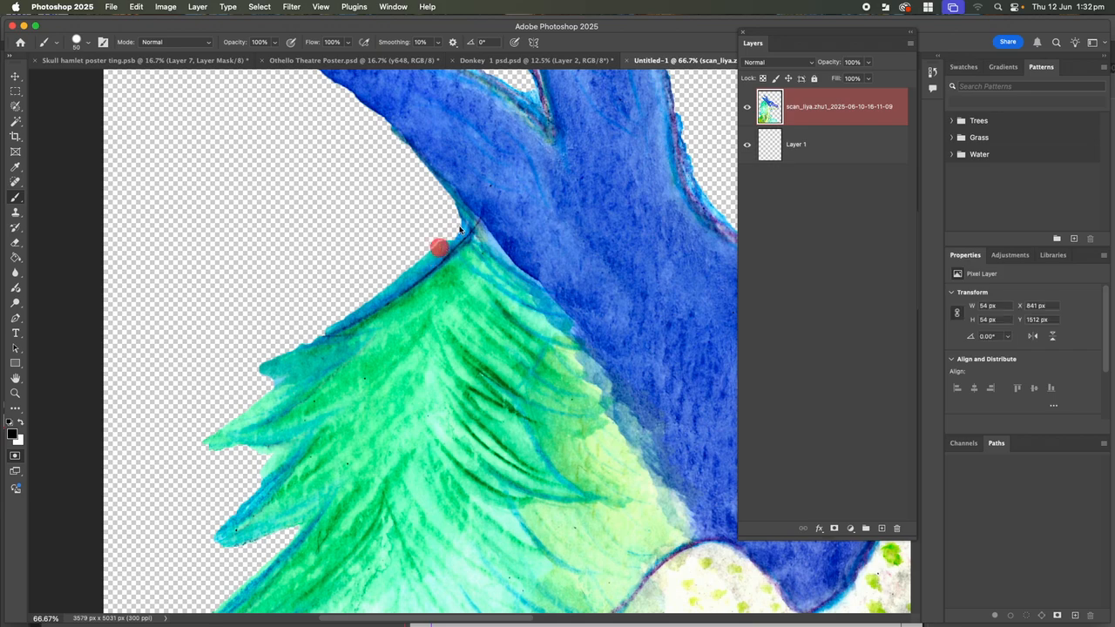
{"action": "key", "text": "super+plus"}
{"action": "key", "text": "super+plus"}
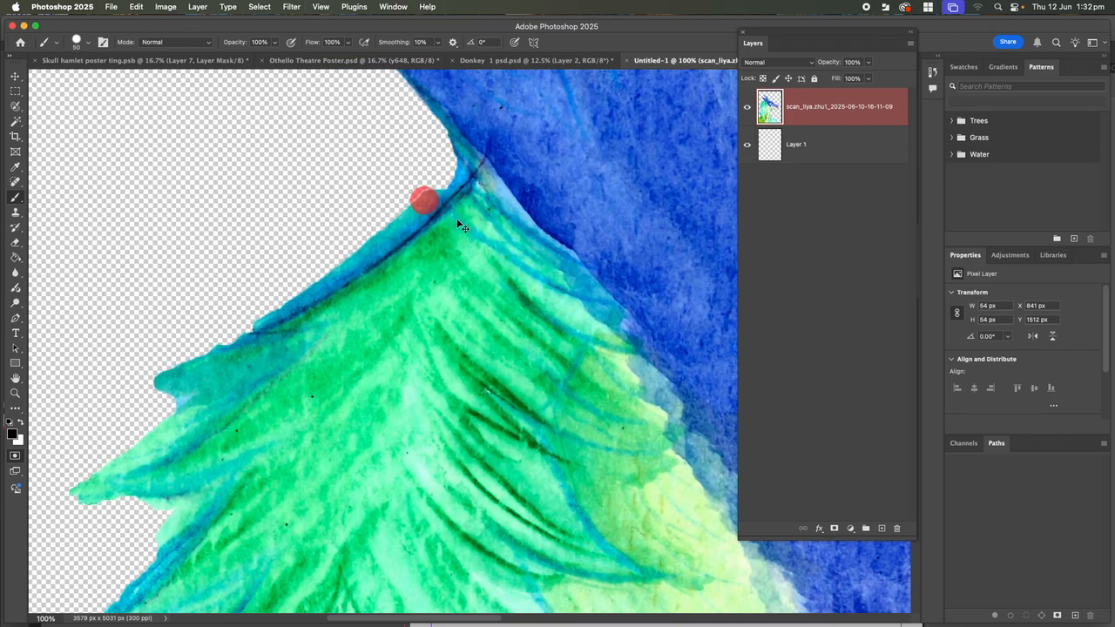
{"action": "mouse_move", "coordinate": [447, 223]}
{"action": "left_mouse_down"}
{"action": "mouse_move", "coordinate": [493, 366]}
{"action": "mouse_move", "coordinate": [523, 410]}
{"action": "mouse_move", "coordinate": [551, 361]}
{"action": "mouse_move", "coordinate": [559, 451]}
{"action": "mouse_move", "coordinate": [572, 366]}
{"action": "mouse_move", "coordinate": [562, 362]}
{"action": "left_mouse_up"}
{"action": "key", "text": "space"}
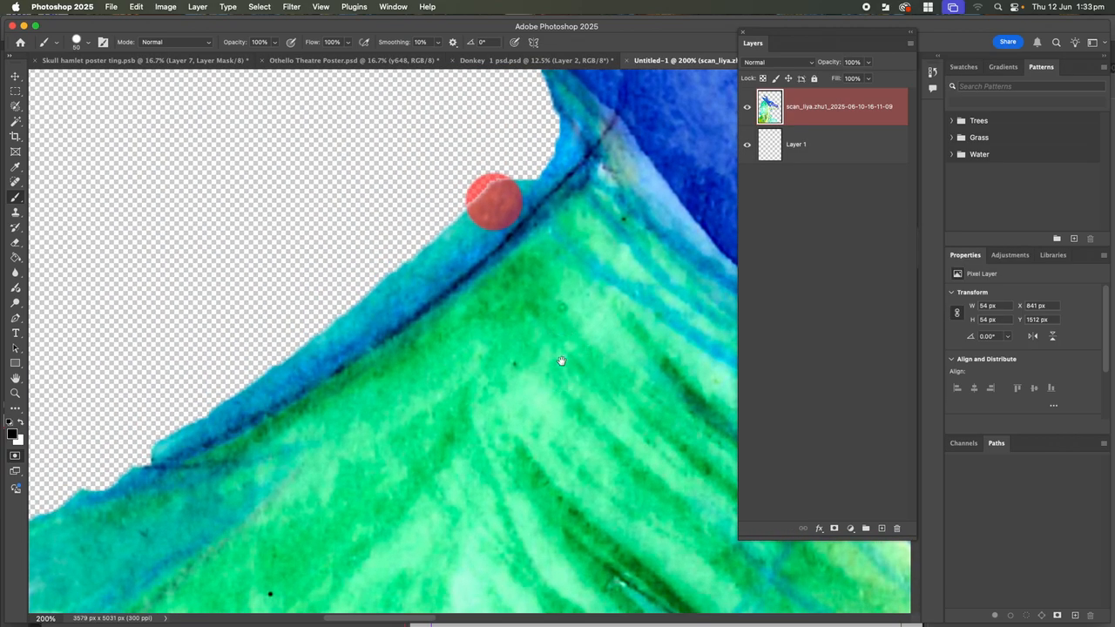
{"action": "mouse_move", "coordinate": [562, 361]}
{"action": "left_mouse_down"}
{"action": "mouse_move", "coordinate": [537, 379]}
{"action": "mouse_move", "coordinate": [546, 428]}
{"action": "left_mouse_up"}
{"action": "mouse_move", "coordinate": [514, 166]}
{"action": "left_mouse_down"}
{"action": "mouse_move", "coordinate": [531, 204]}
{"action": "mouse_move", "coordinate": [436, 294]}
{"action": "mouse_move", "coordinate": [476, 239]}
{"action": "mouse_move", "coordinate": [503, 172]}
{"action": "mouse_move", "coordinate": [500, 142]}
{"action": "left_mouse_up"}
{"action": "mouse_move", "coordinate": [540, 187]}
{"action": "left_mouse_down"}
{"action": "mouse_move", "coordinate": [497, 256]}
{"action": "mouse_move", "coordinate": [427, 311]}
{"action": "mouse_move", "coordinate": [331, 374]}
{"action": "mouse_move", "coordinate": [243, 404]}
{"action": "left_mouse_up"}
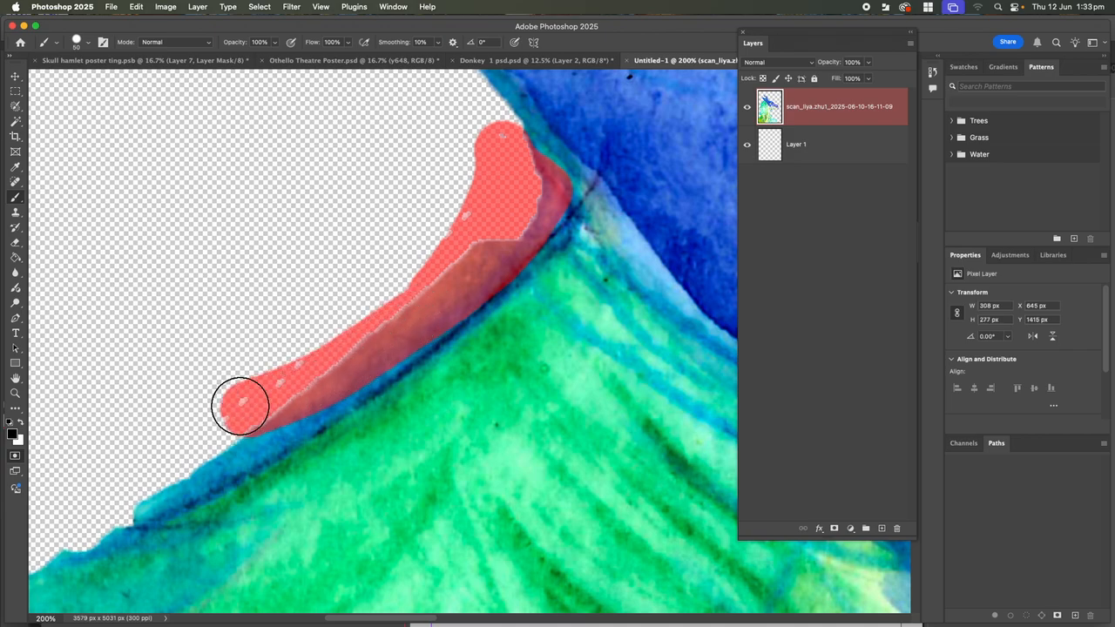
{"action": "mouse_move", "coordinate": [137, 505]}
{"action": "left_mouse_down"}
{"action": "mouse_move", "coordinate": [389, 343]}
{"action": "mouse_move", "coordinate": [479, 263]}
{"action": "mouse_move", "coordinate": [495, 220]}
{"action": "mouse_move", "coordinate": [324, 370]}
{"action": "mouse_move", "coordinate": [195, 457]}
{"action": "mouse_move", "coordinate": [122, 471]}
{"action": "left_mouse_up"}
Delete the masked fringe to transparency, deselect, and zoom out to 50%
{"action": "left_click", "coordinate": [14, 454]}
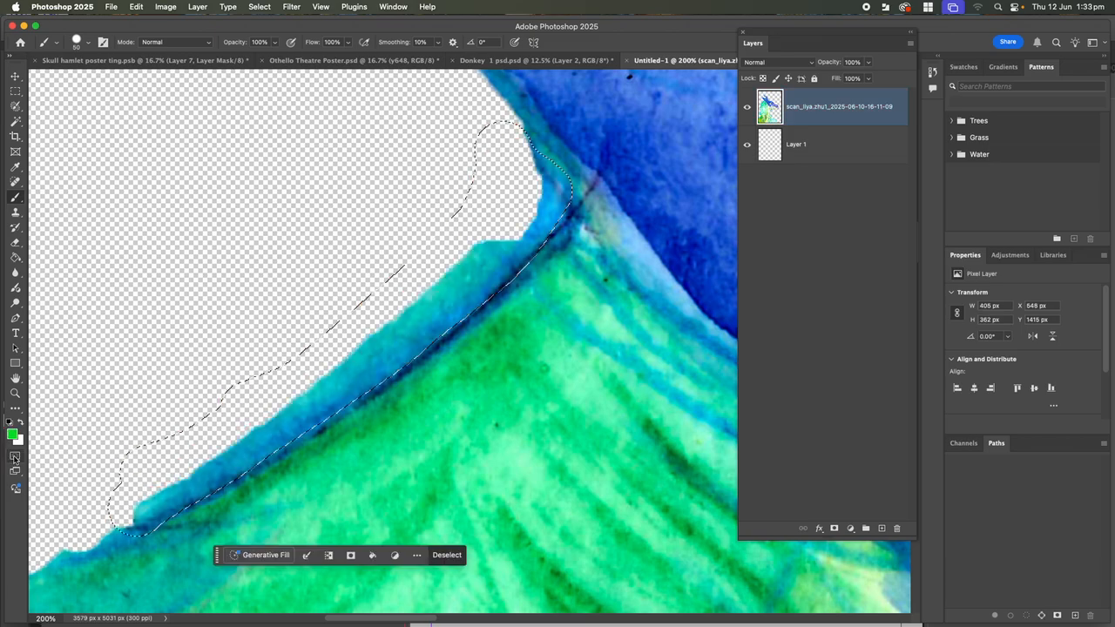
{"action": "key", "text": "Delete"}
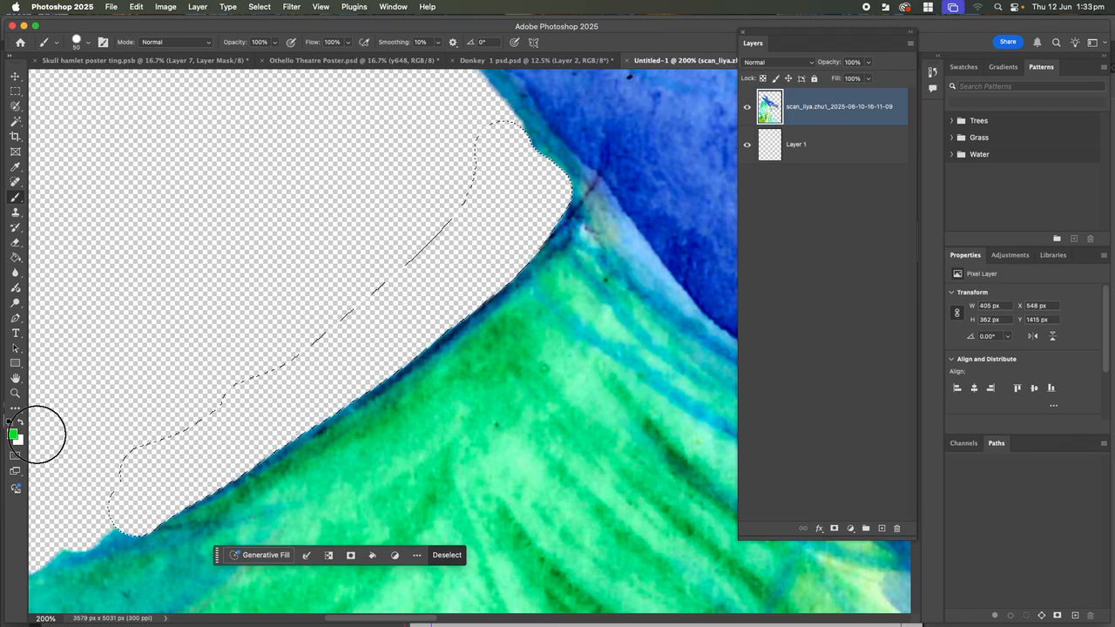
{"action": "key", "text": "super+d"}
{"action": "key", "text": "super+minus"}
{"action": "key", "text": "super+minus"}
{"action": "key", "text": "super+minus"}
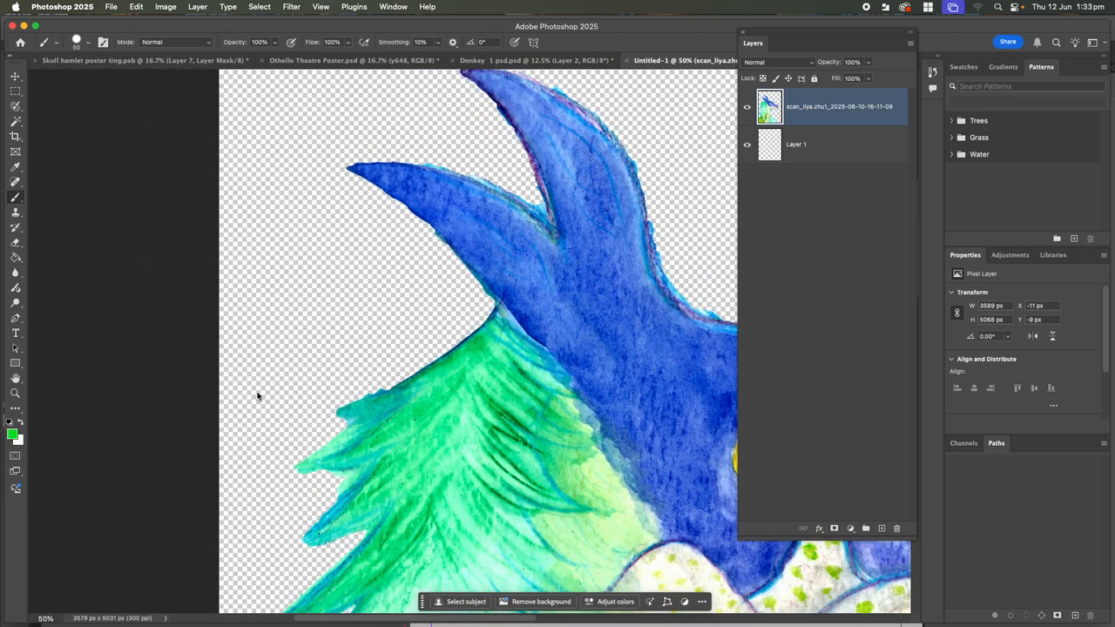
Zoom out to 25% and lasso-select a small 97 × 72 px patch on the green mane
{"action": "left_click", "coordinate": [16, 106]}
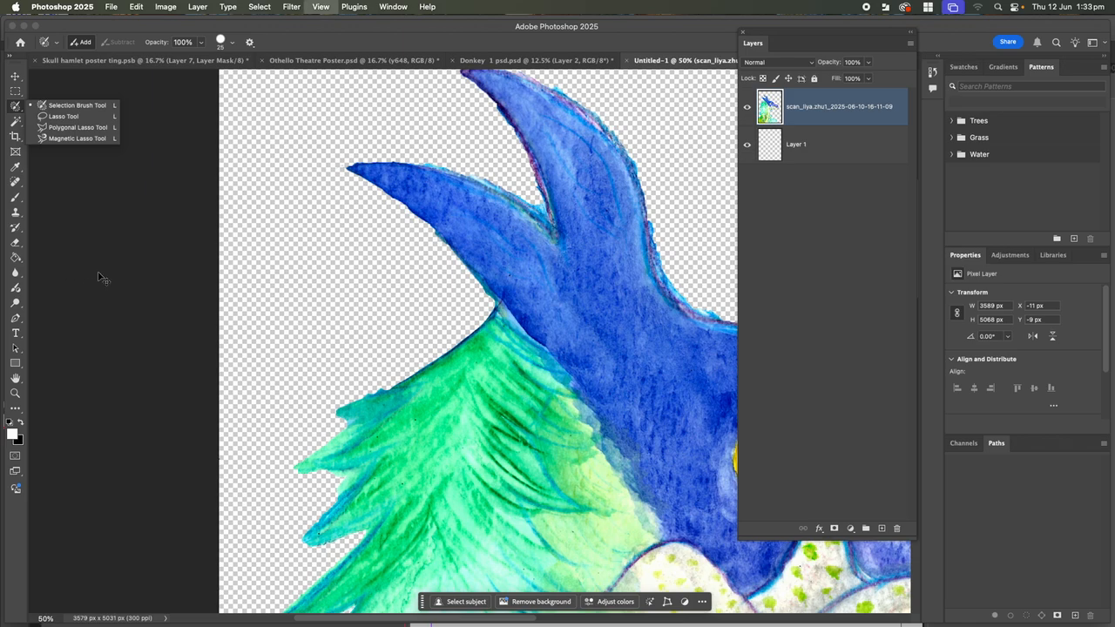
{"action": "key", "text": "super+minus"}
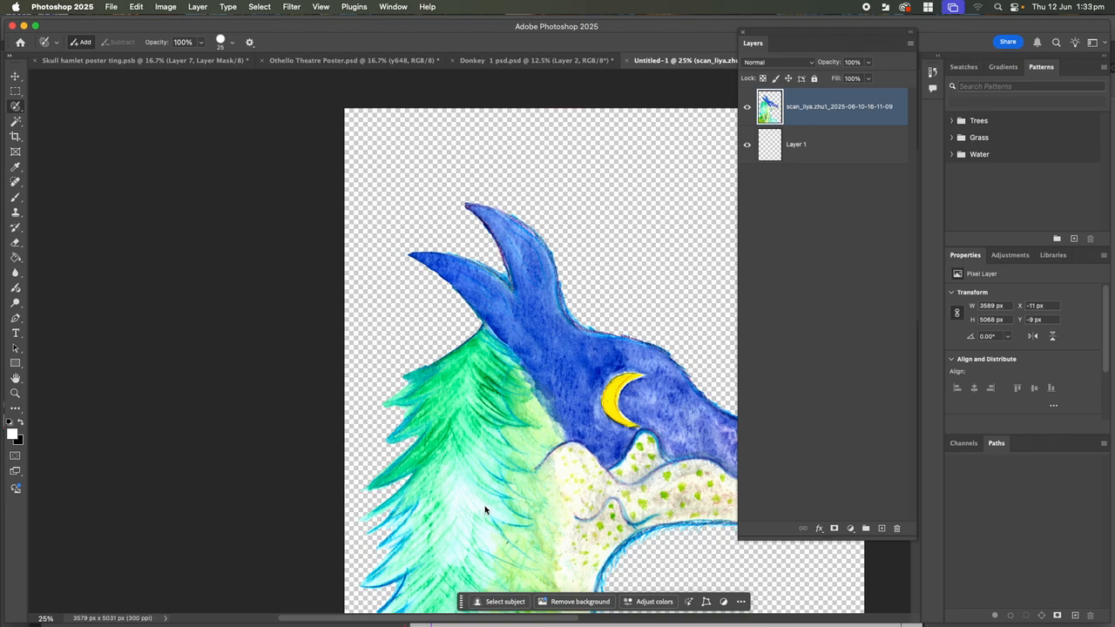
{"action": "left_click_drag", "start_coordinate": [478, 489], "coordinate": [326, 303]}
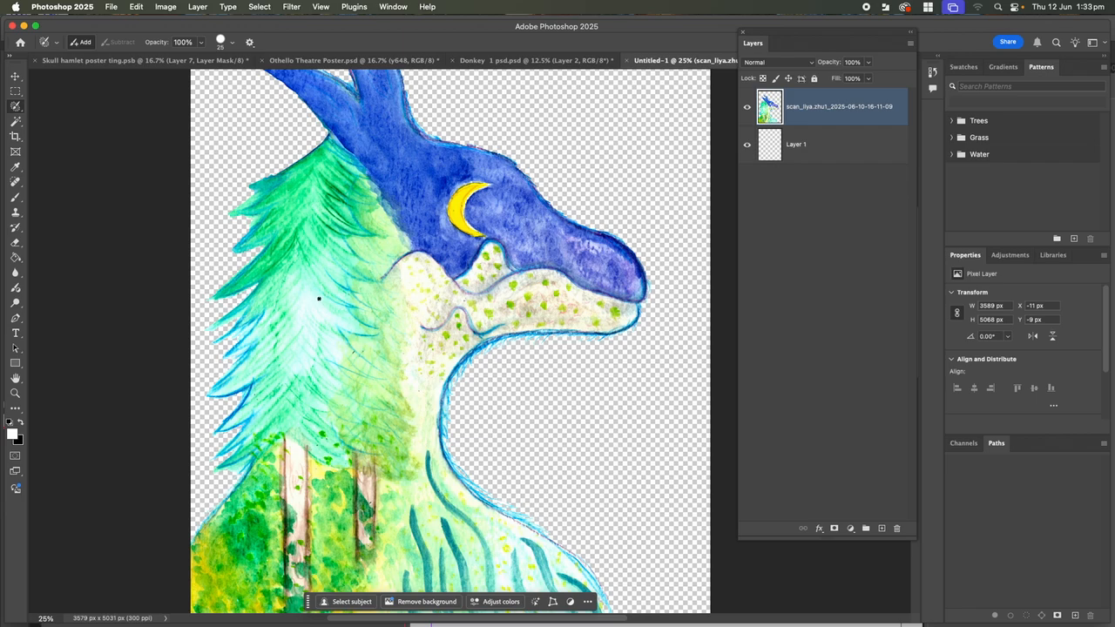
{"action": "left_click", "coordinate": [322, 299]}
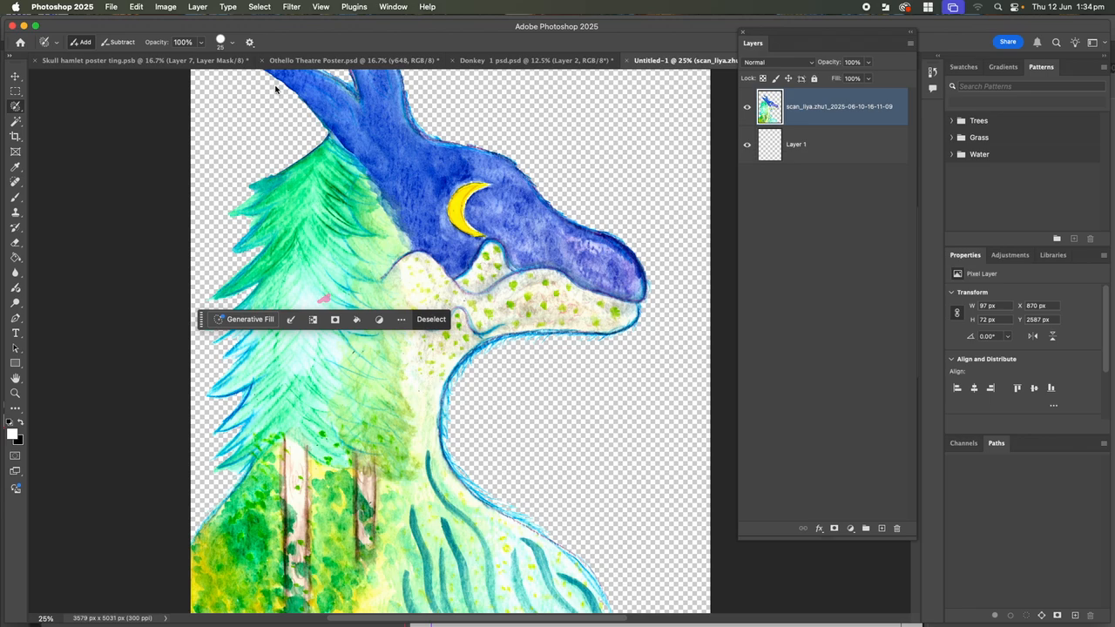
{"action": "left_click", "coordinate": [15, 78]}
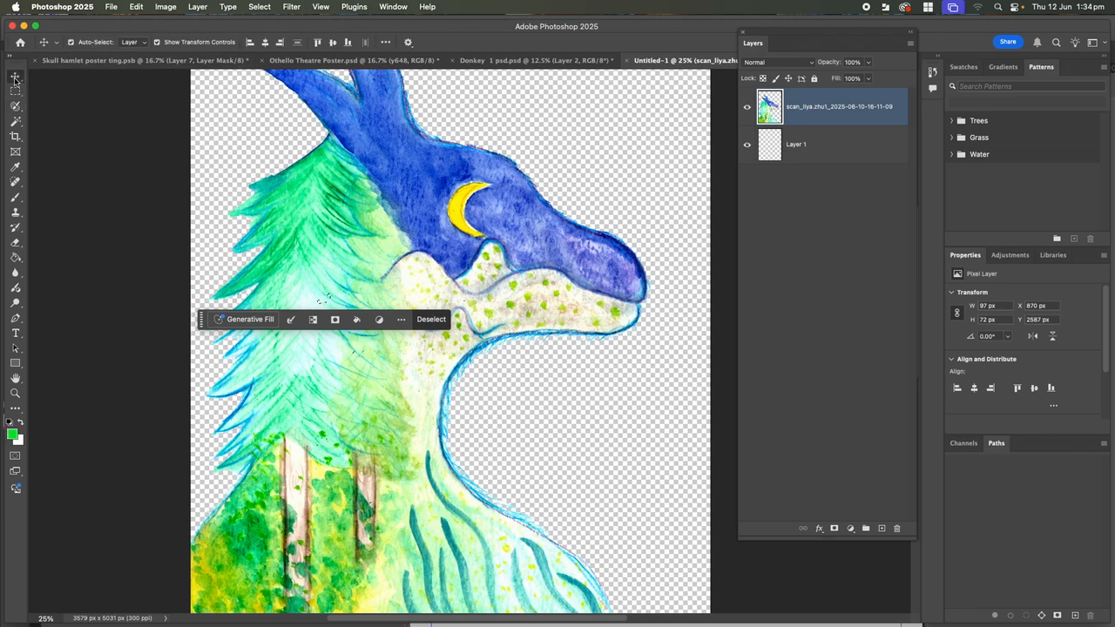
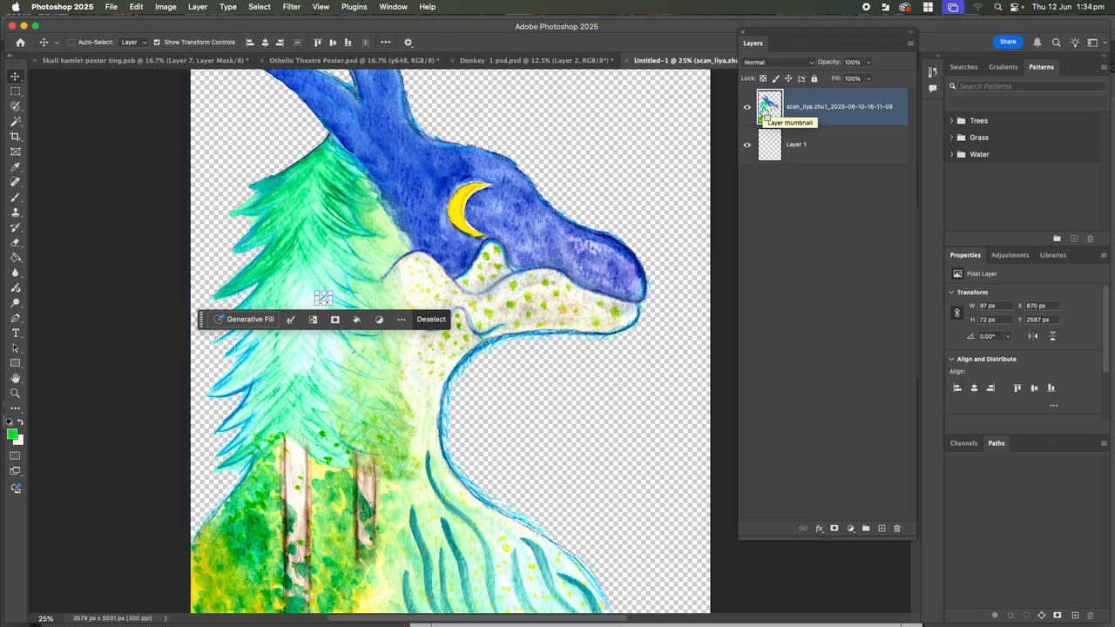
Load the scan layer's painted pixels as a selection, also trying Select > Load Selection
{"action": "left_click", "coordinate": [763, 109], "text": "super"}
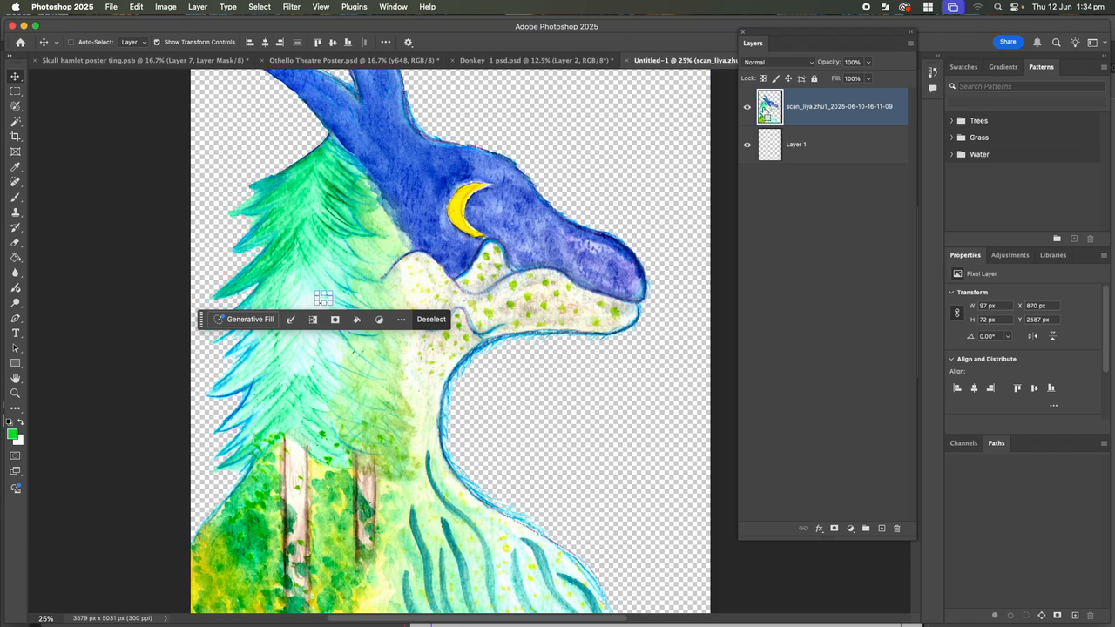
{"action": "left_click", "coordinate": [765, 108], "text": "super"}
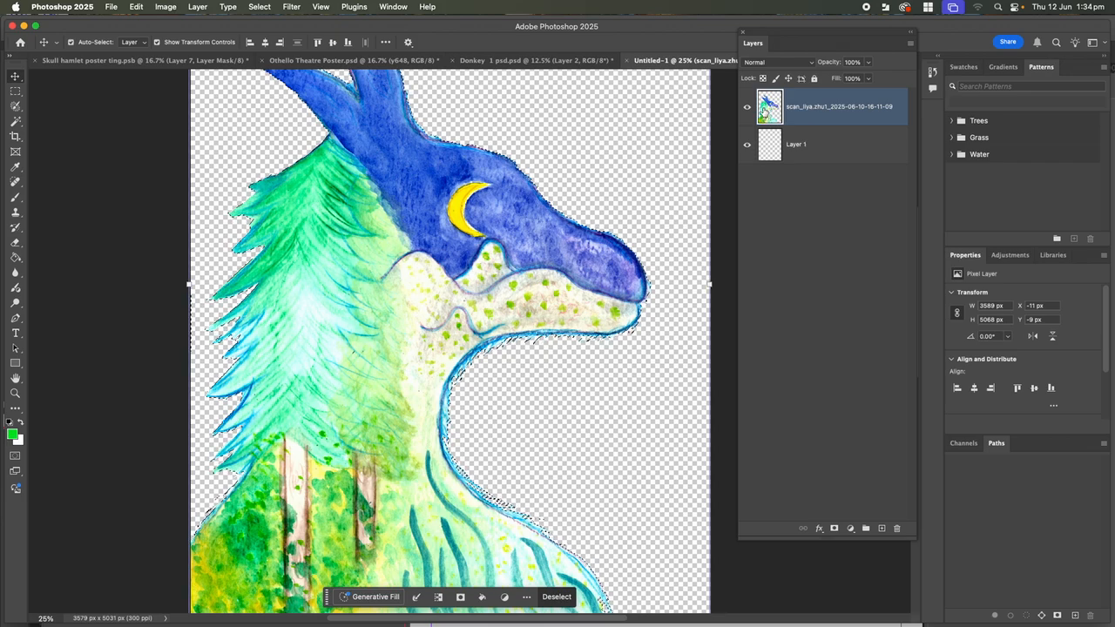
{"action": "key", "text": "super+d"}
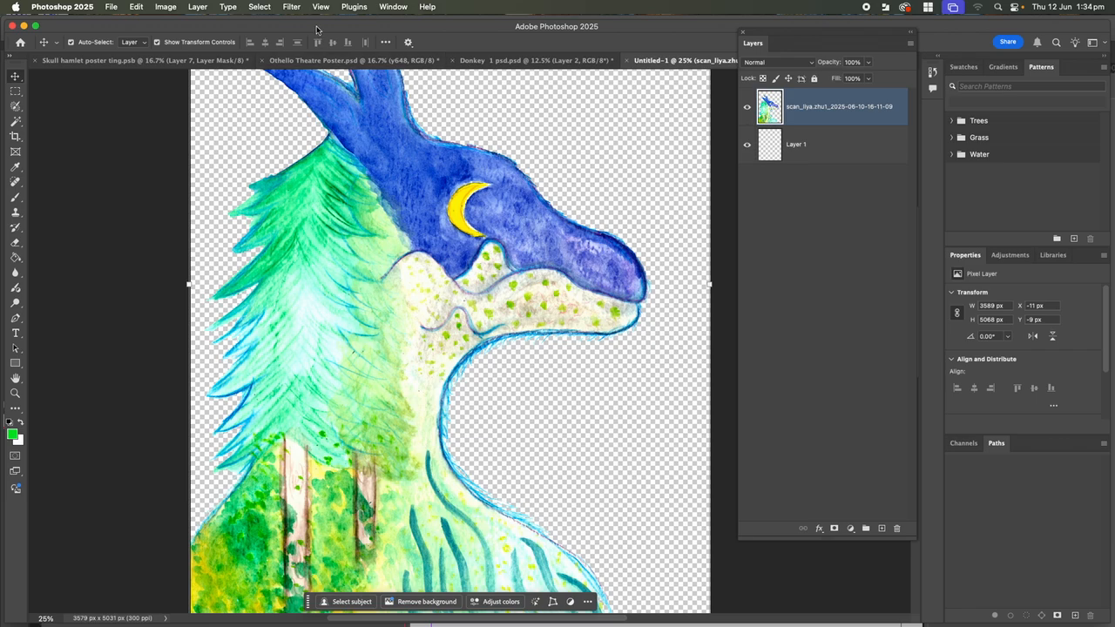
{"action": "left_click", "coordinate": [258, 7]}
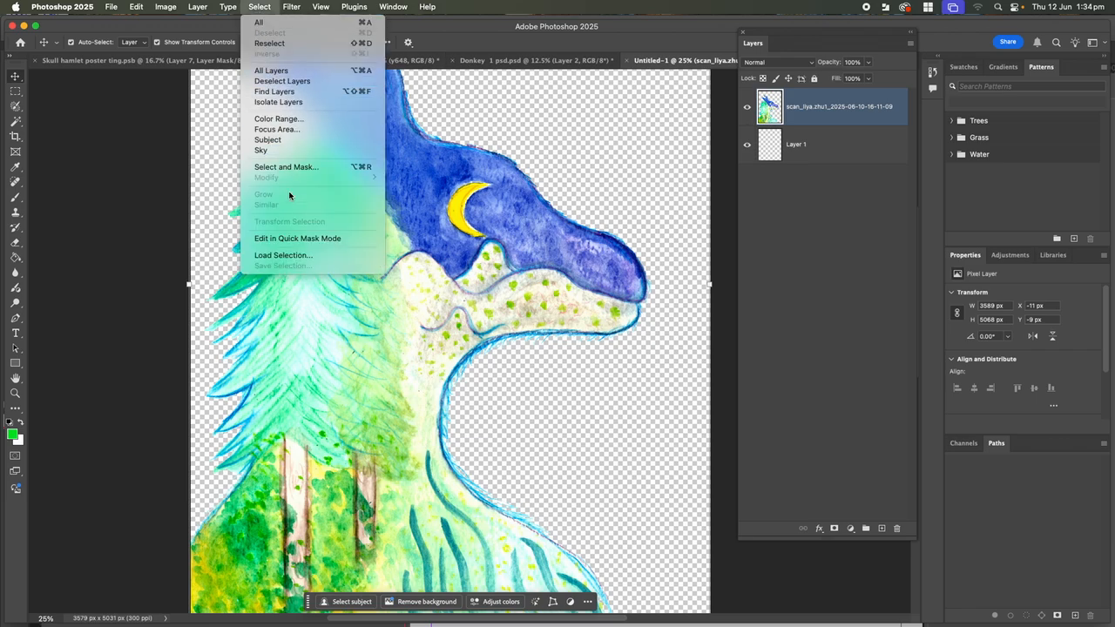
{"action": "left_click", "coordinate": [295, 255]}
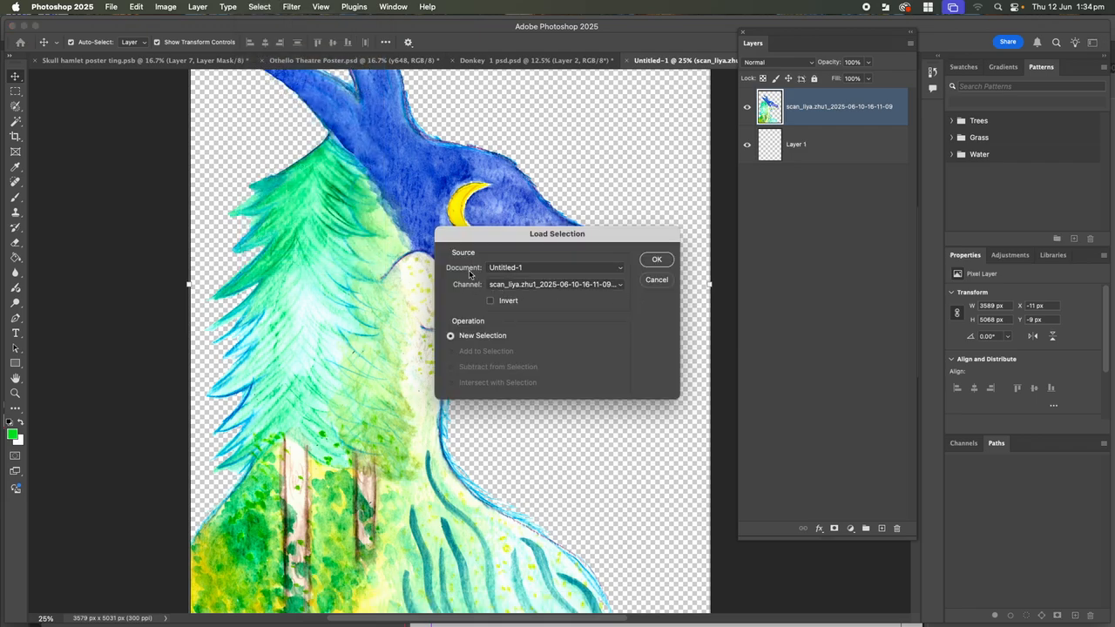
{"action": "left_click", "coordinate": [668, 261]}
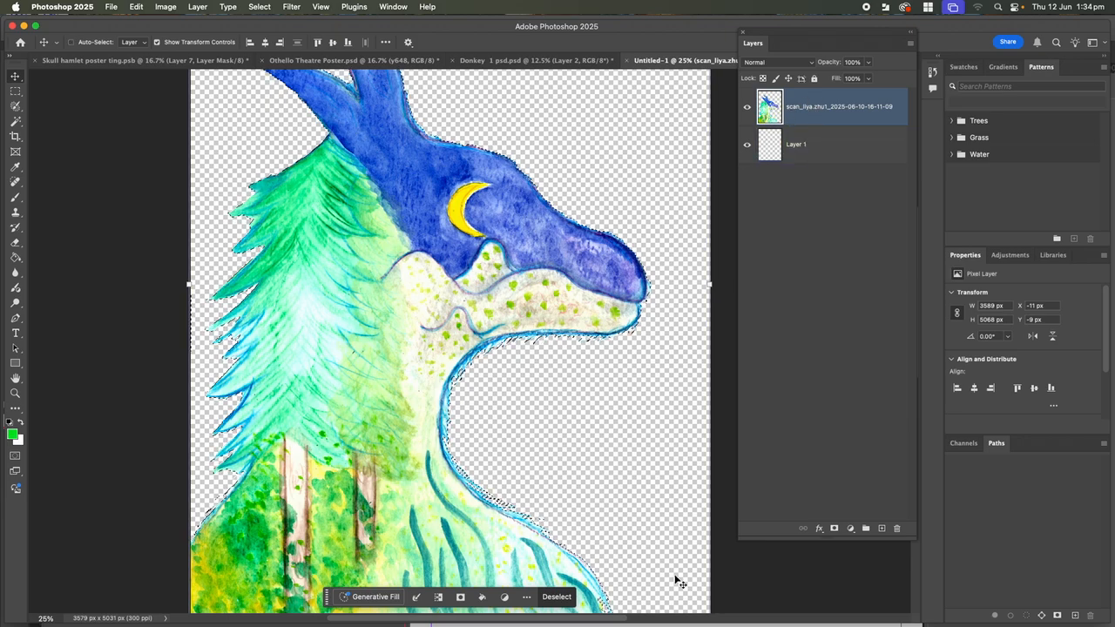
{"action": "key", "text": "super+d"}
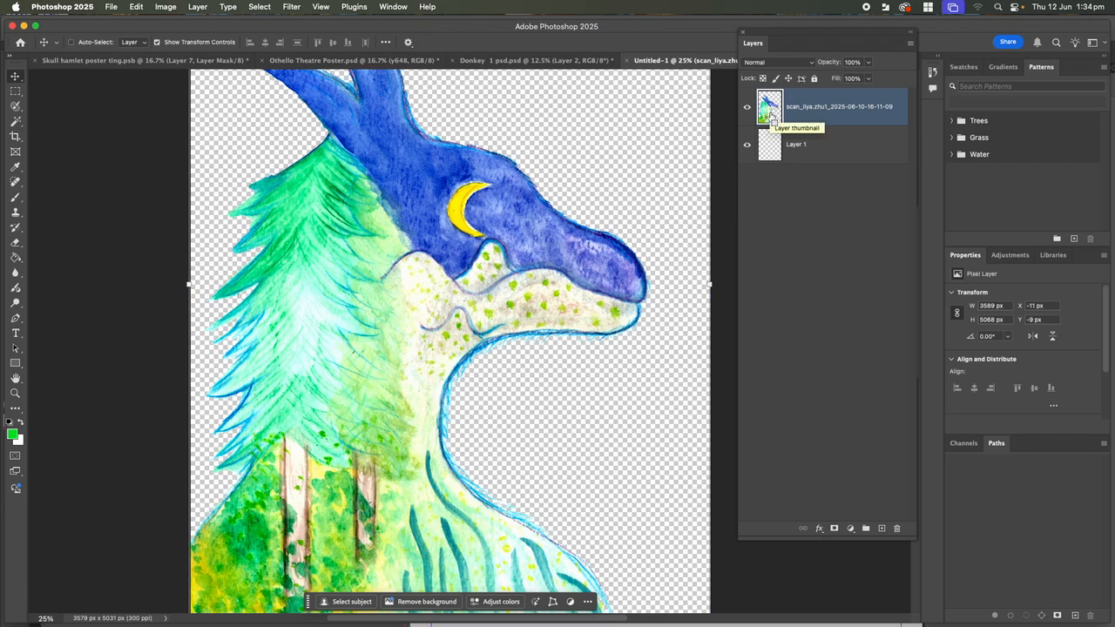
{"action": "left_click", "coordinate": [771, 114], "text": "super"}
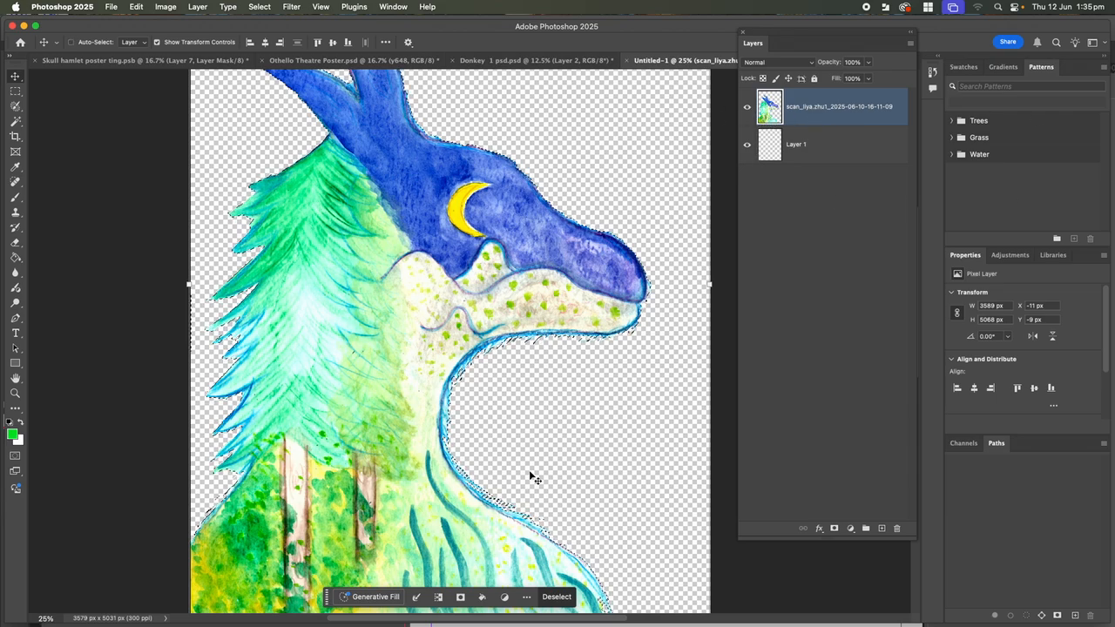
Zoom in and shrink the dragon outline selection inward by 5 pixels with Contract
{"action": "key", "text": "super+equal"}
{"action": "key", "text": "super+equal"}
{"action": "key", "text": "super+equal"}
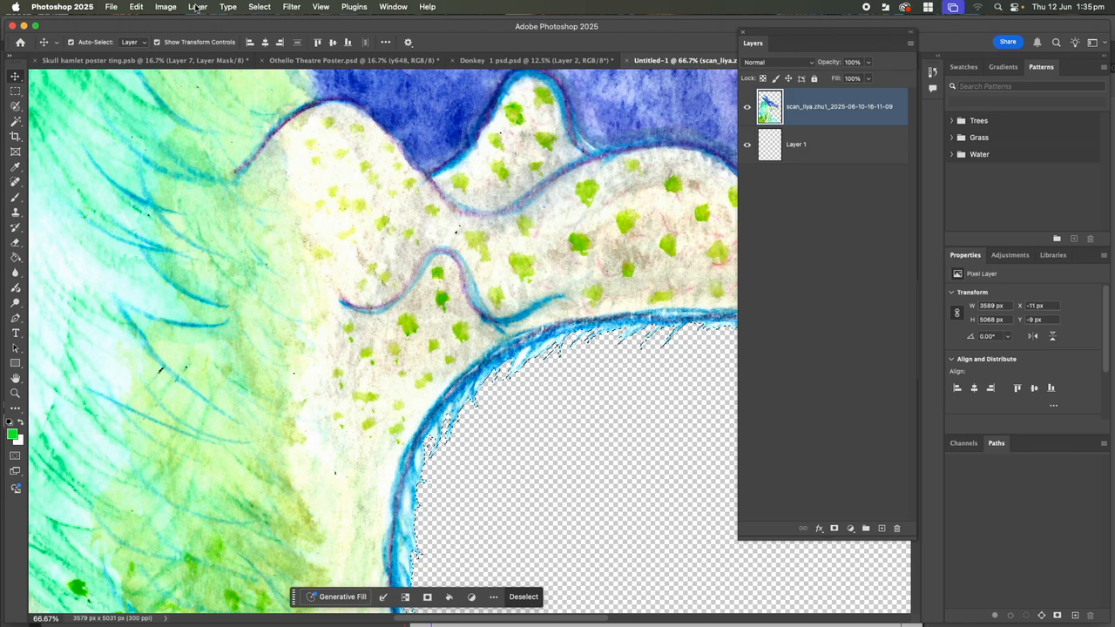
{"action": "left_click", "coordinate": [259, 7]}
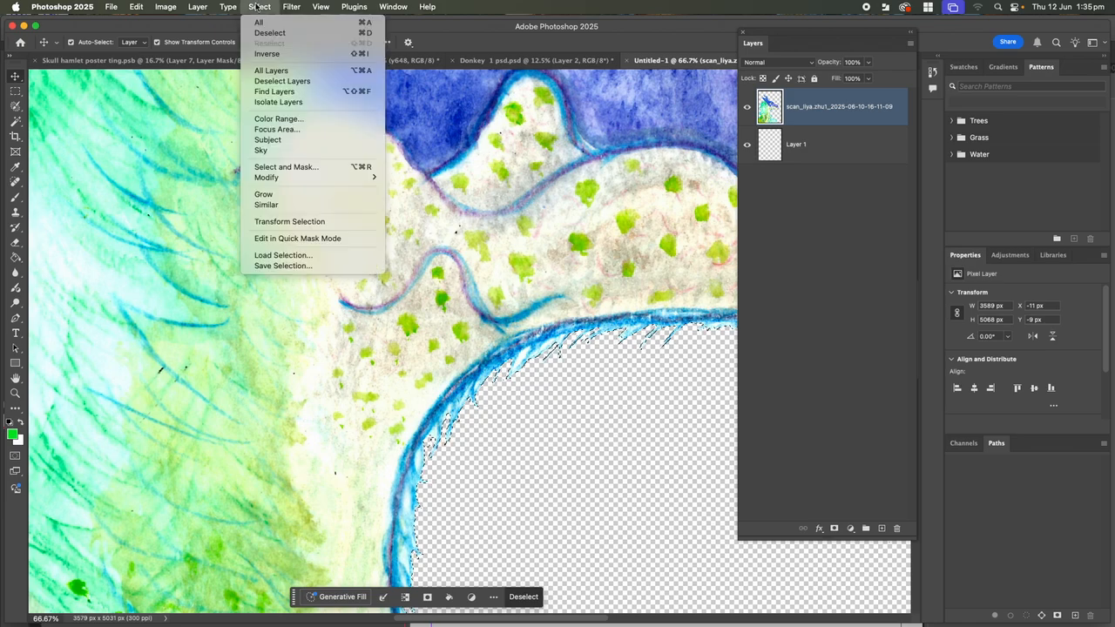
{"action": "mouse_move", "coordinate": [288, 180]}
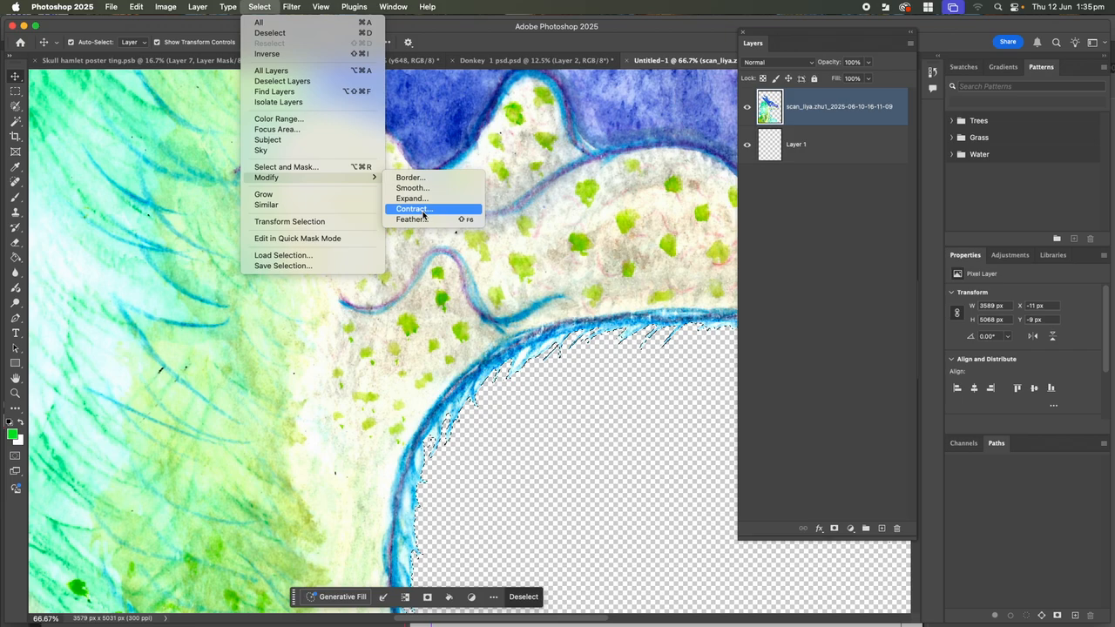
{"action": "left_click", "coordinate": [423, 210]}
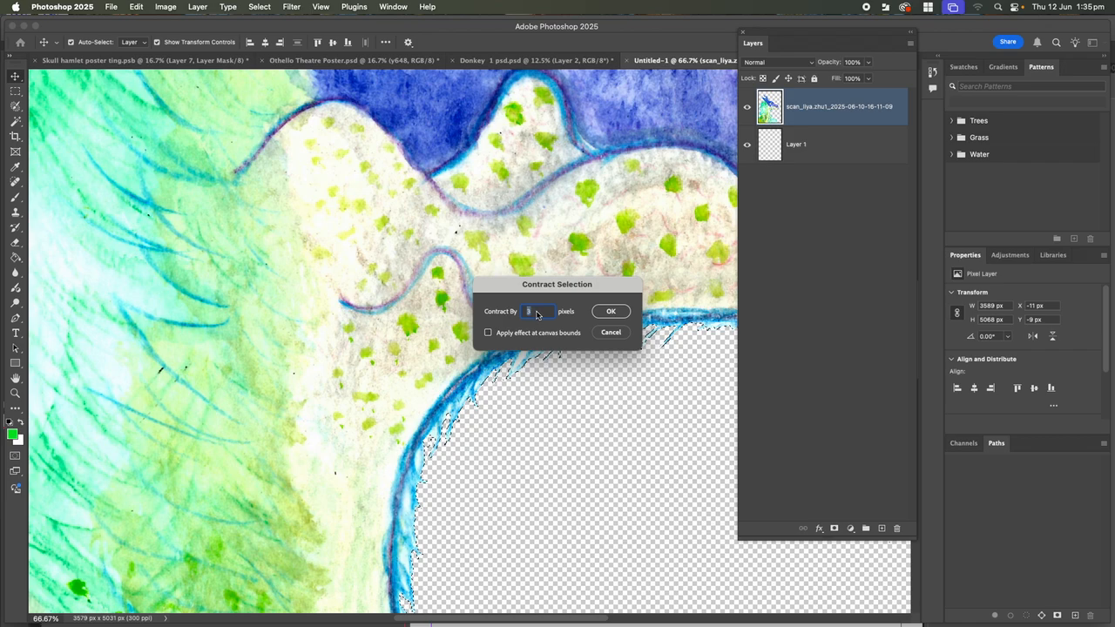
{"action": "type", "text": "5"}
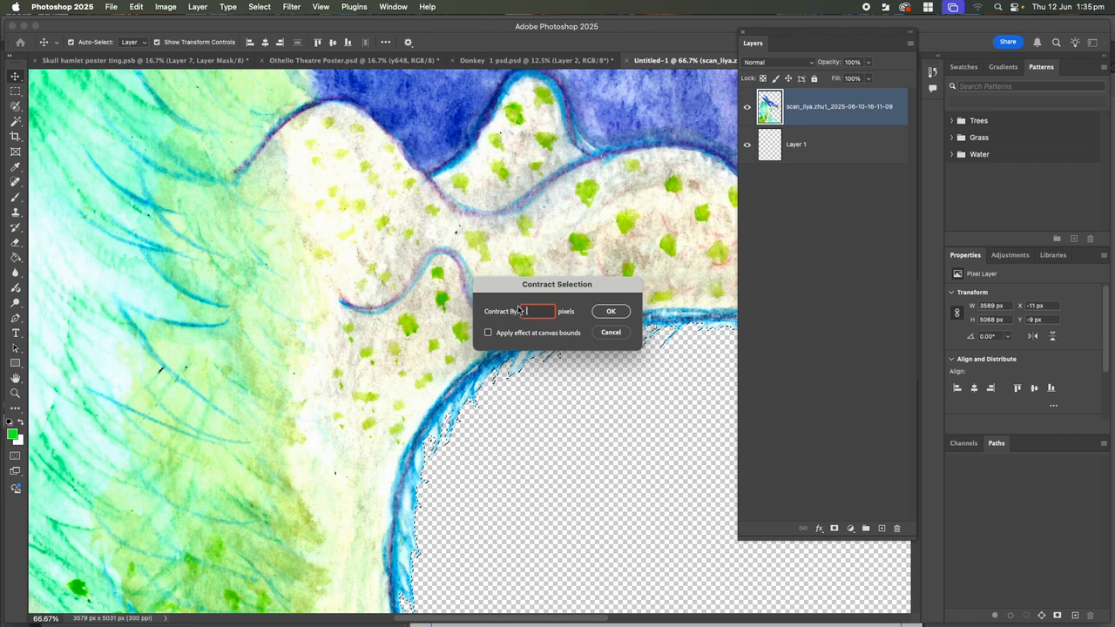
{"action": "left_click", "coordinate": [611, 312]}
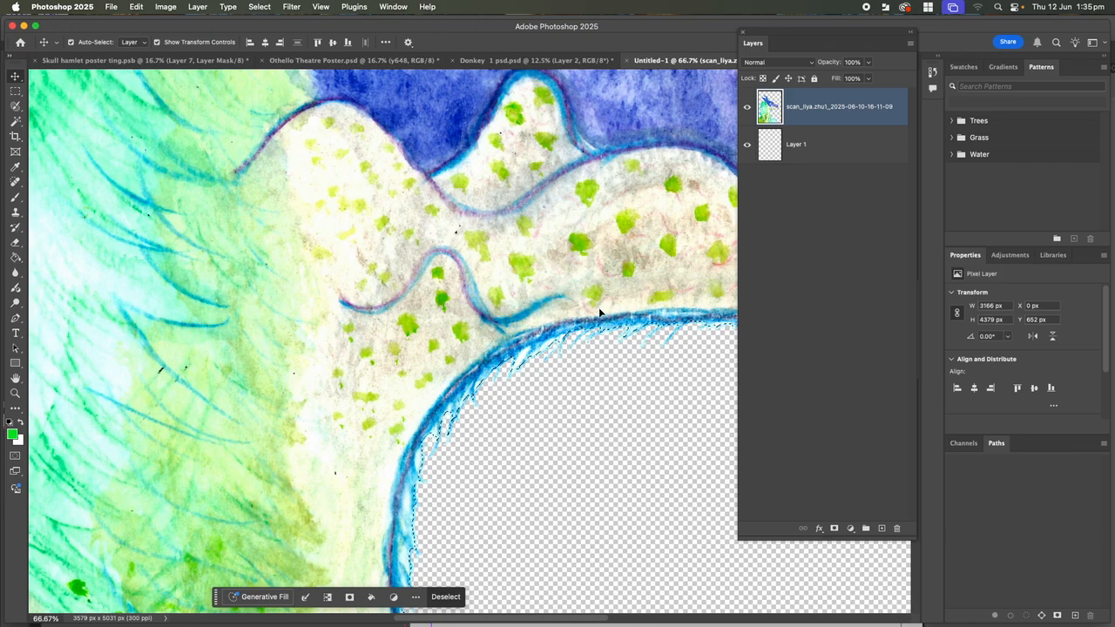
Invert the selection so it covers the area outside the dragon's outline
{"action": "left_click", "coordinate": [259, 6]}
{"action": "left_click", "coordinate": [267, 55]}
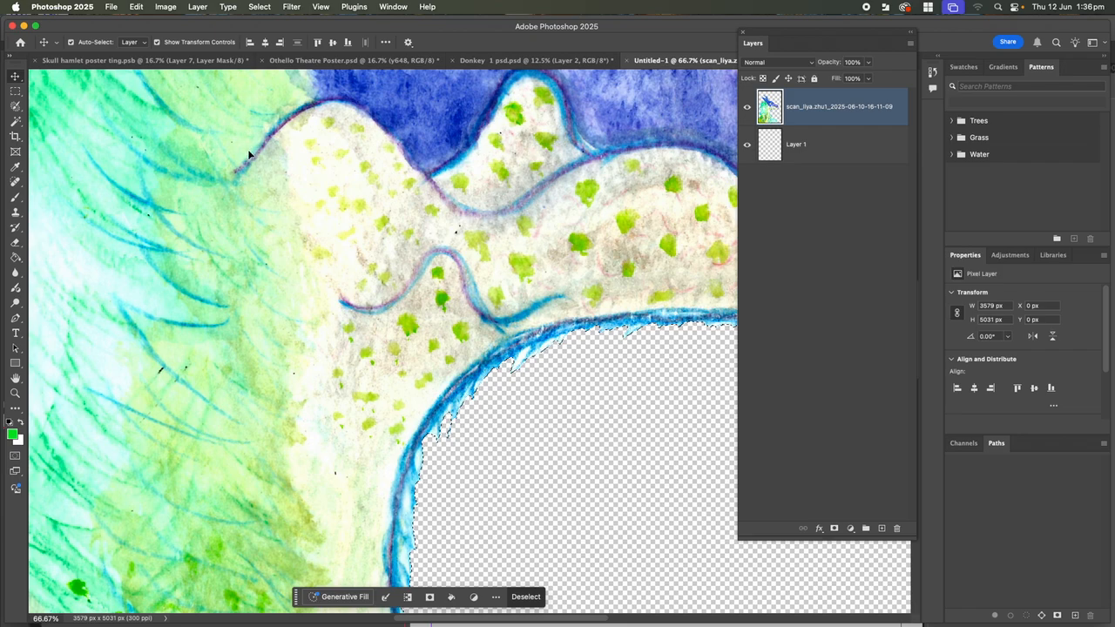
{"action": "left_click", "coordinate": [259, 7]}
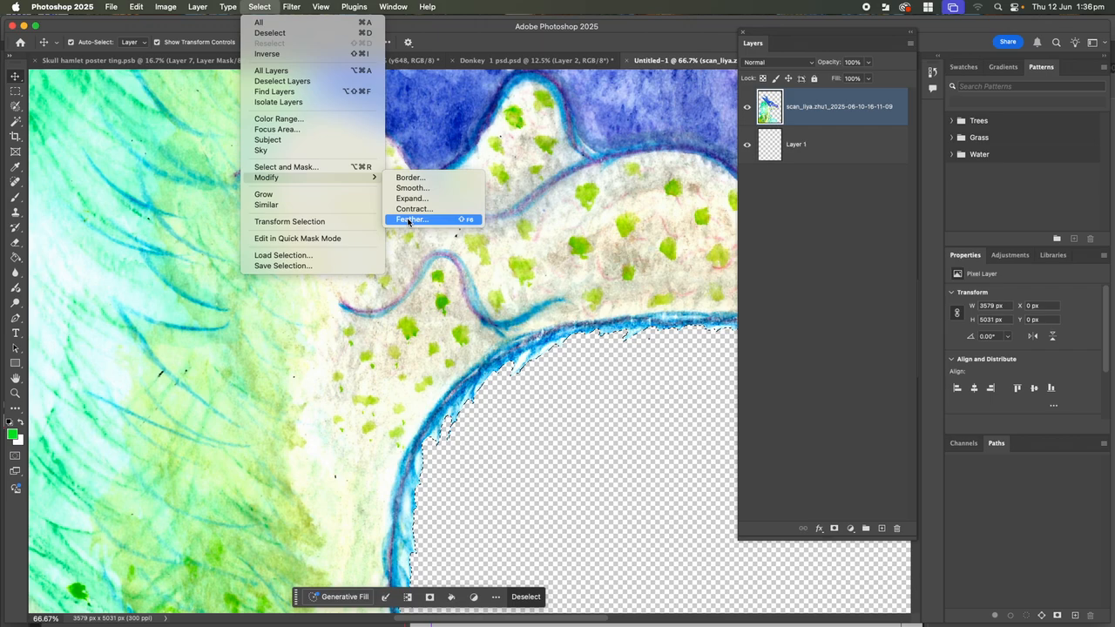
{"action": "left_click", "coordinate": [619, 448]}
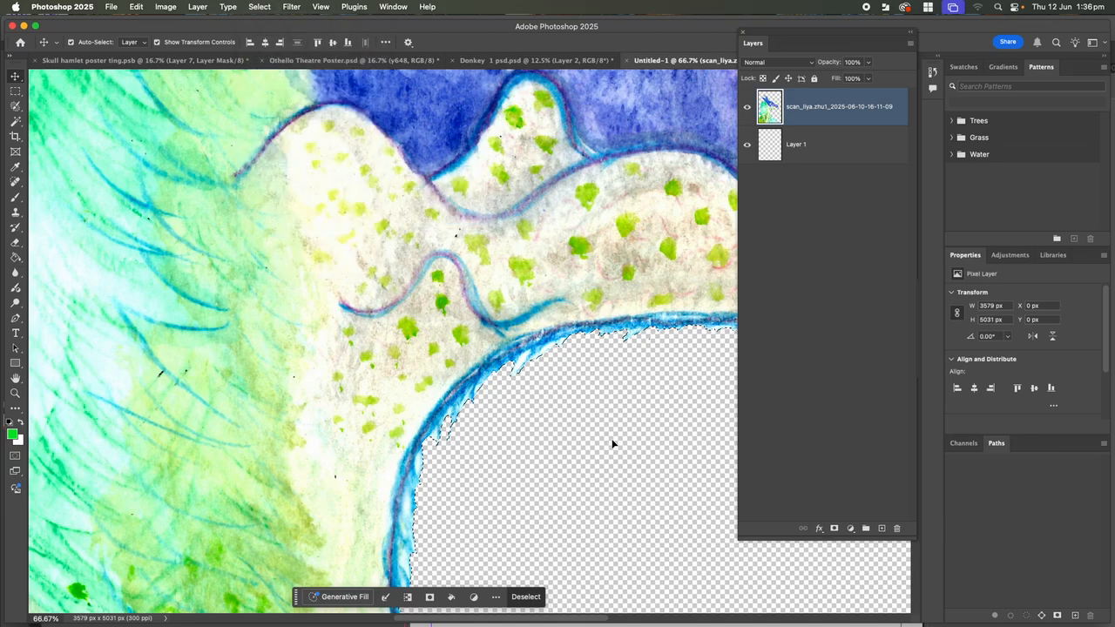
Zoom and pan along the dragon's jaw to inspect the selection edge
{"action": "key", "text": "super+equal"}
{"action": "key", "text": "super+equal"}
{"action": "key", "text": "super+equal"}
{"action": "key", "text": "super+equal"}
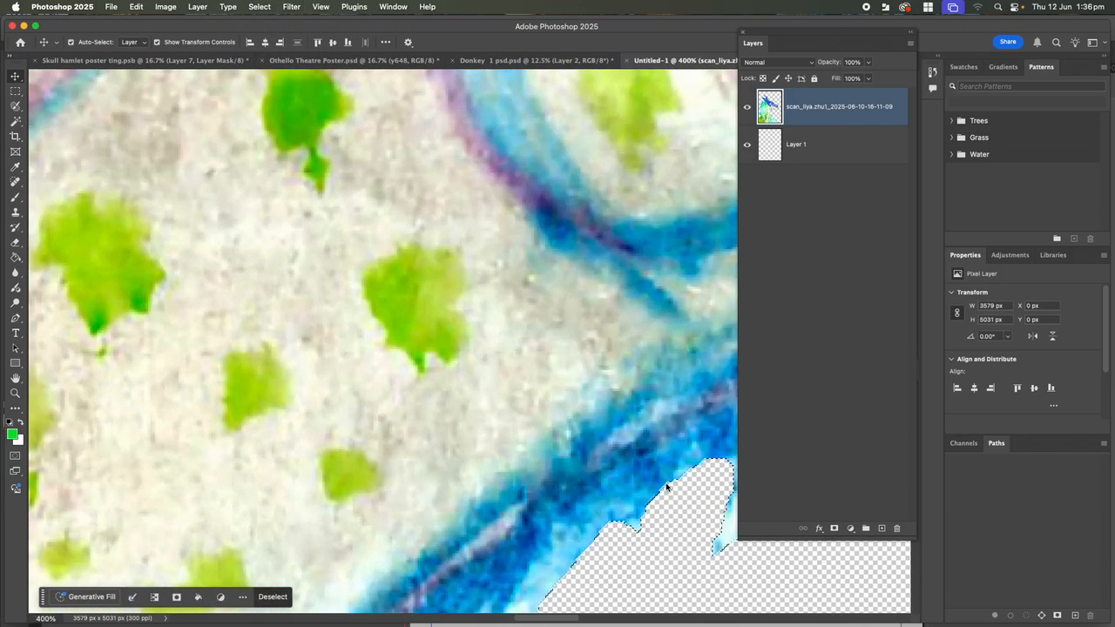
{"action": "left_click_drag", "start_coordinate": [639, 471], "coordinate": [488, 206]}
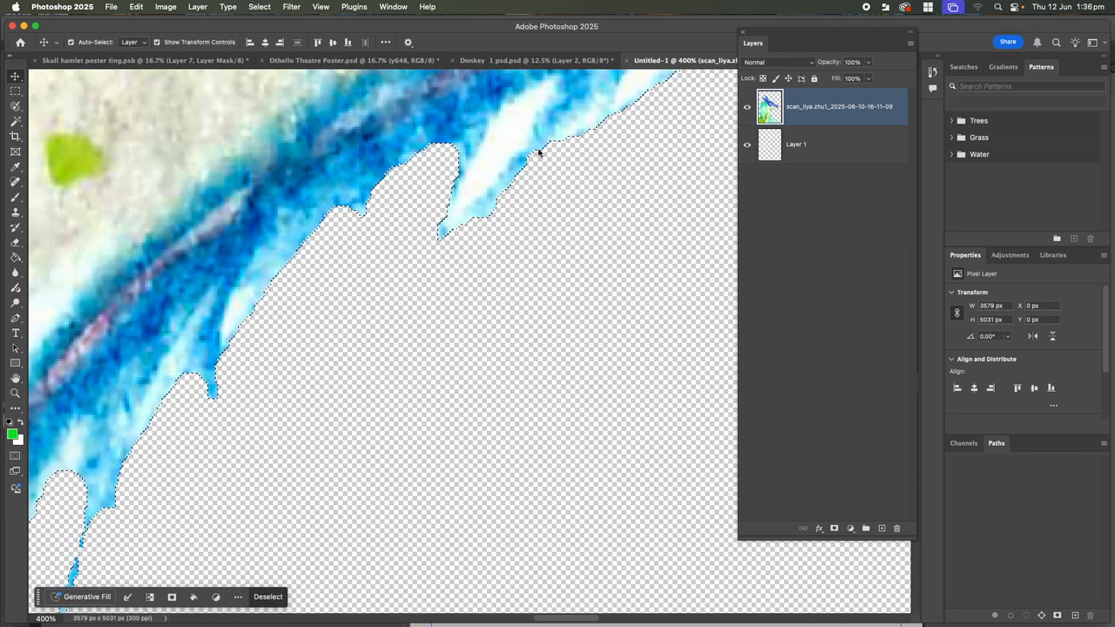
{"action": "key", "text": "super+equal"}
{"action": "key", "text": "super+equal"}
{"action": "left_click_drag", "start_coordinate": [490, 182], "coordinate": [571, 351]}
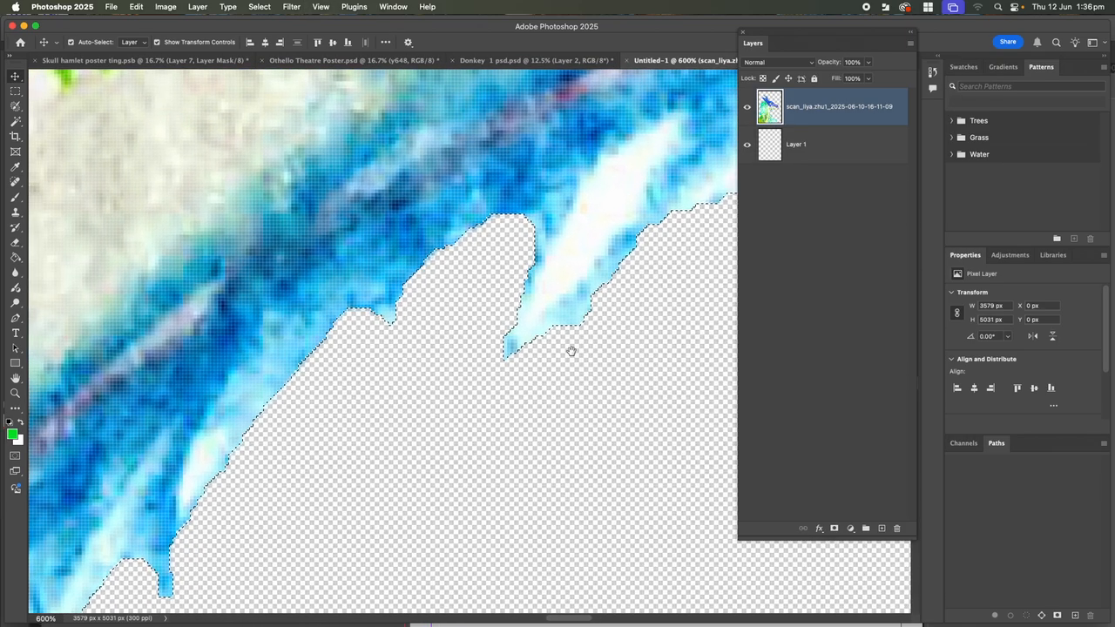
{"action": "key", "text": "super+minus"}
{"action": "key", "text": "super+minus"}
{"action": "key", "text": "super+minus"}
{"action": "key", "text": "super+minus"}
{"action": "key", "text": "super+minus"}
{"action": "key", "text": "super+minus"}
{"action": "key", "text": "super+minus"}
{"action": "key", "text": "super+minus"}
{"action": "key", "text": "super+minus"}
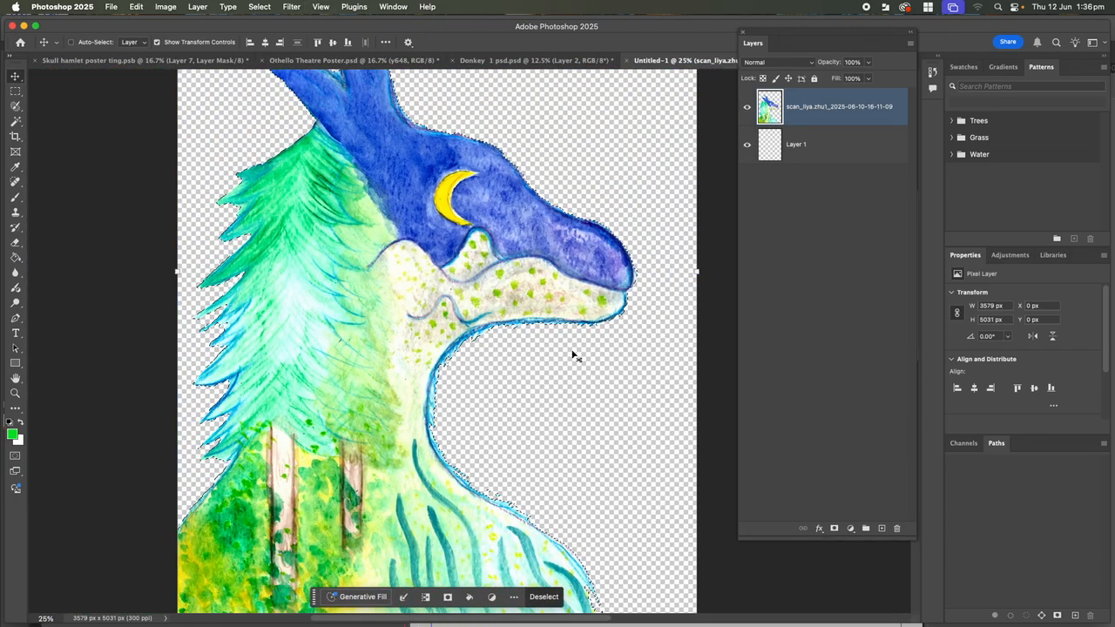
{"action": "key", "text": "super+minus"}
{"action": "key", "text": "super+equal"}
{"action": "key", "text": "super+equal"}
{"action": "key", "text": "super+equal"}
{"action": "key", "text": "super+equal"}
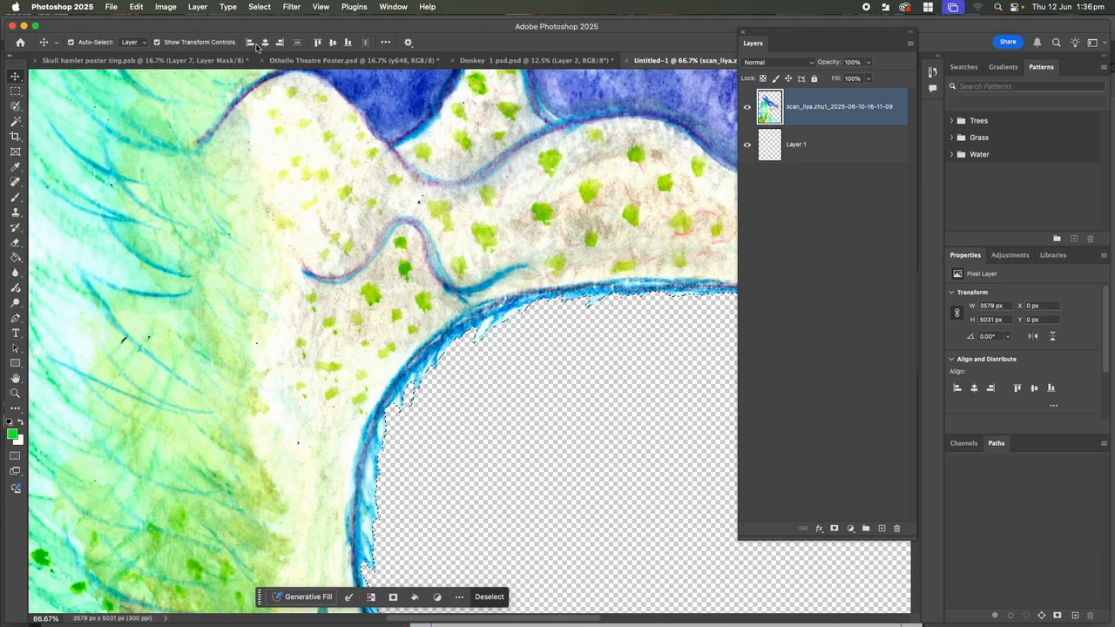
Feather the inverted selection by a 5-pixel radius and select Layer 1
{"action": "left_click", "coordinate": [258, 7]}
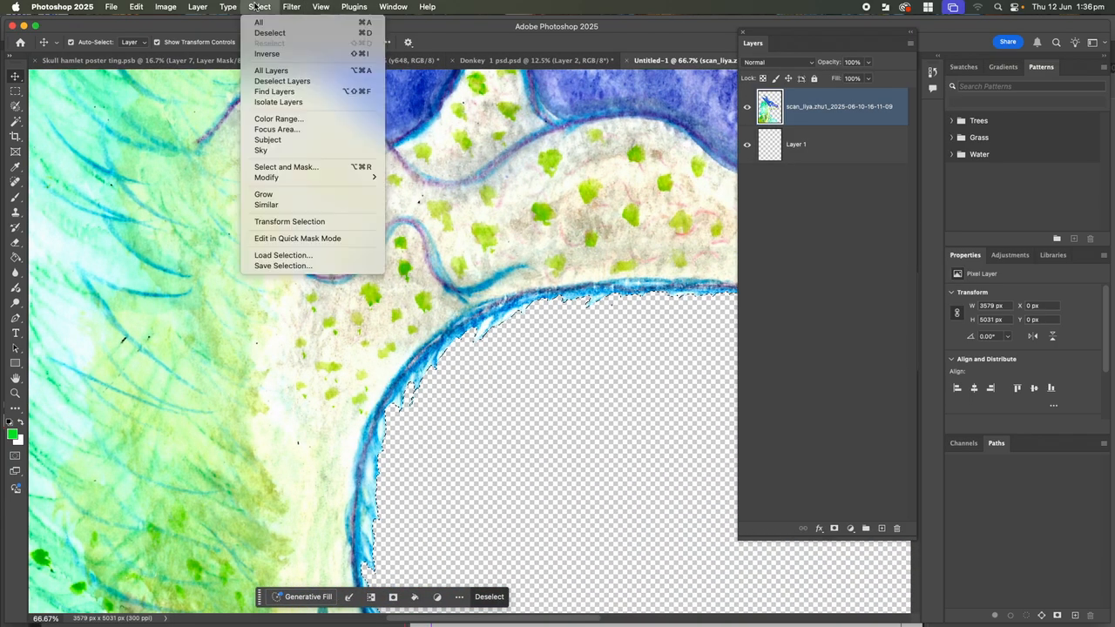
{"action": "mouse_move", "coordinate": [275, 180]}
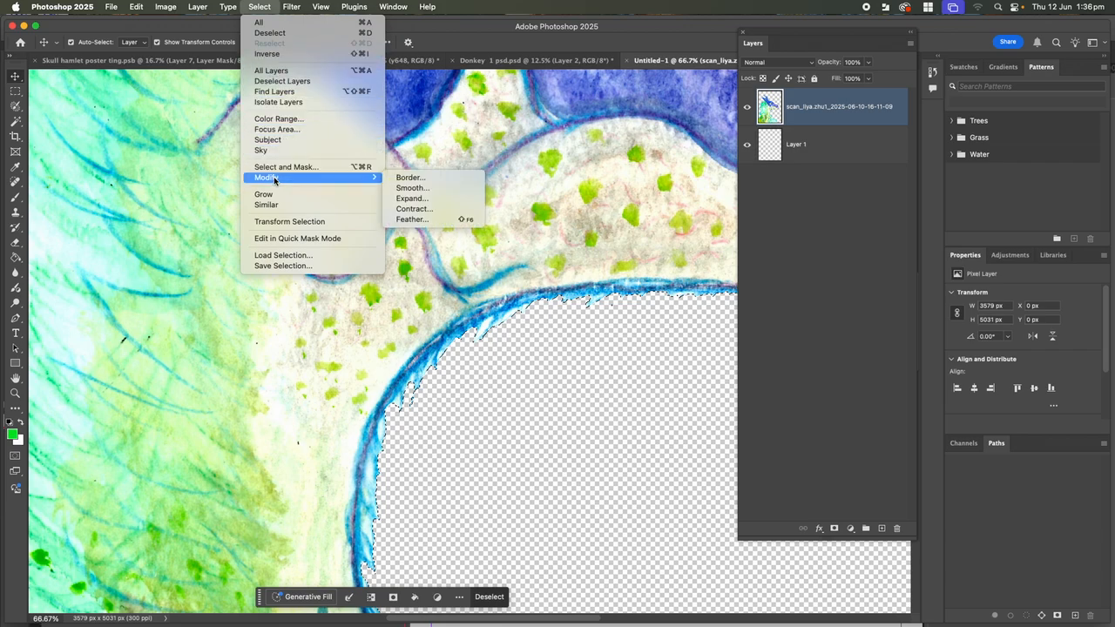
{"action": "left_click", "coordinate": [413, 219]}
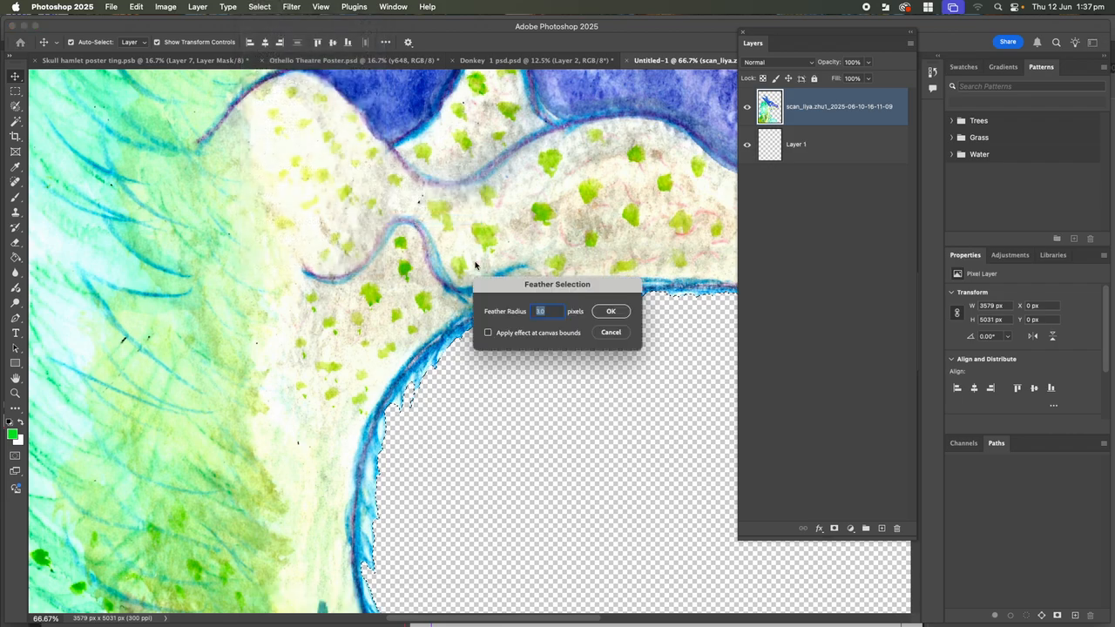
{"action": "left_click", "coordinate": [544, 317]}
{"action": "type", "text": "0"}
{"action": "type", "text": "5"}
{"action": "left_click", "coordinate": [612, 314]}
{"action": "left_click", "coordinate": [765, 156]}
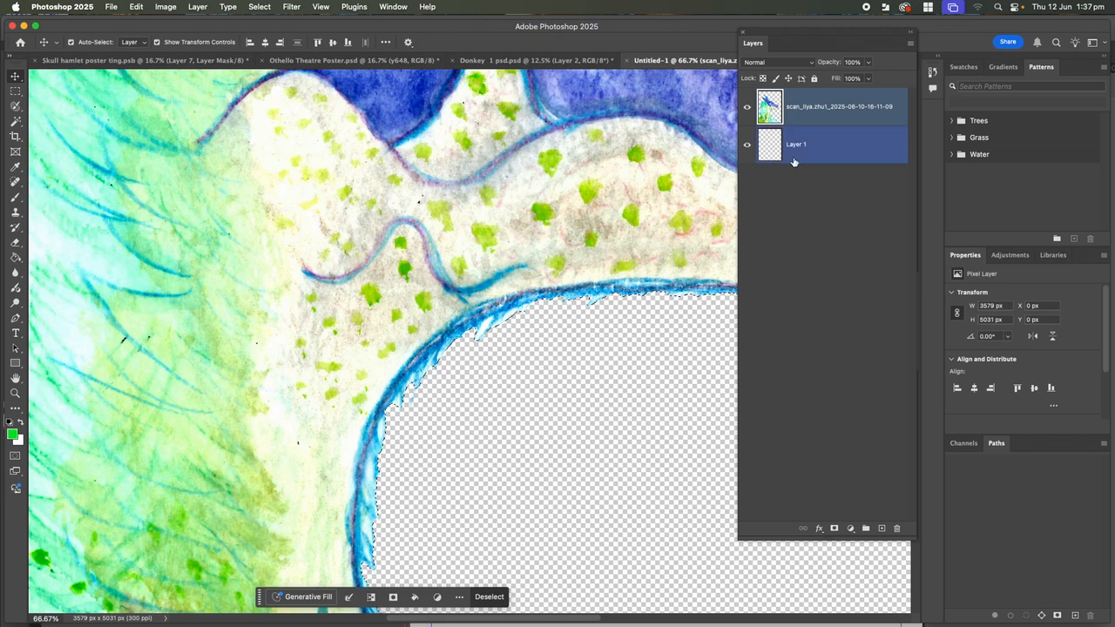
With only Layer 1 active and the scan hidden, set the foreground colour to dark navy 1c2757
{"action": "left_click", "coordinate": [794, 159]}
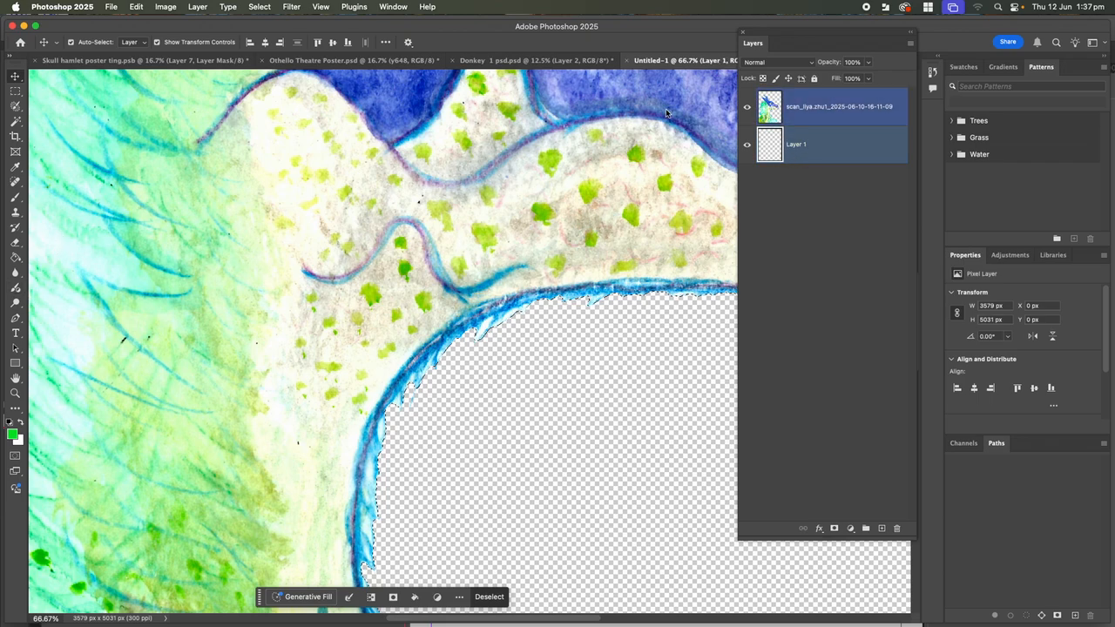
{"action": "left_click", "coordinate": [747, 107]}
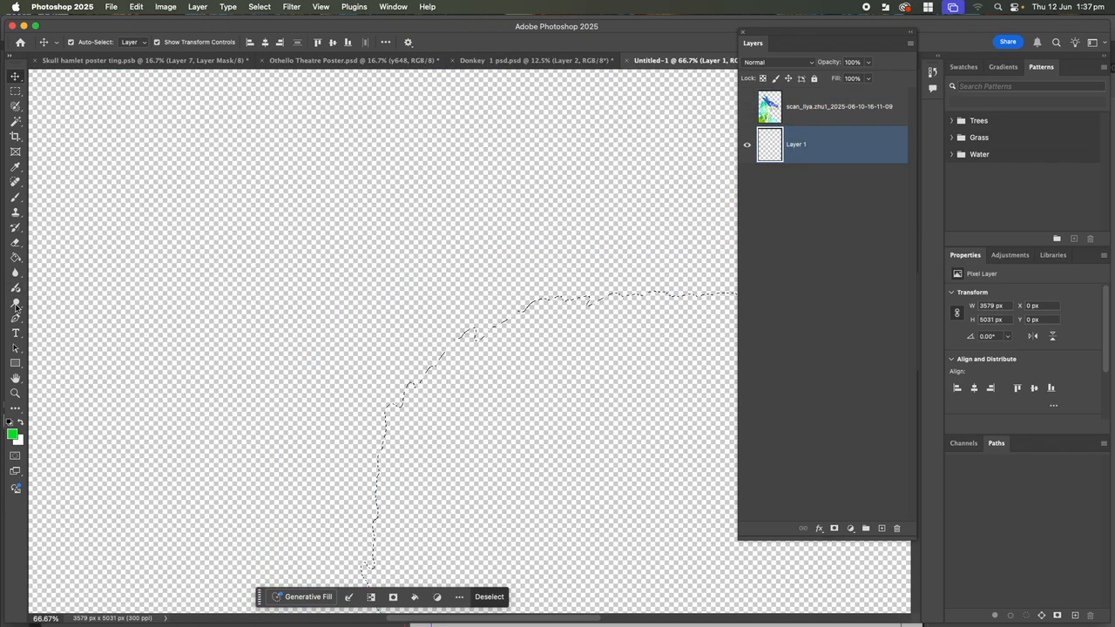
{"action": "left_click", "coordinate": [11, 433]}
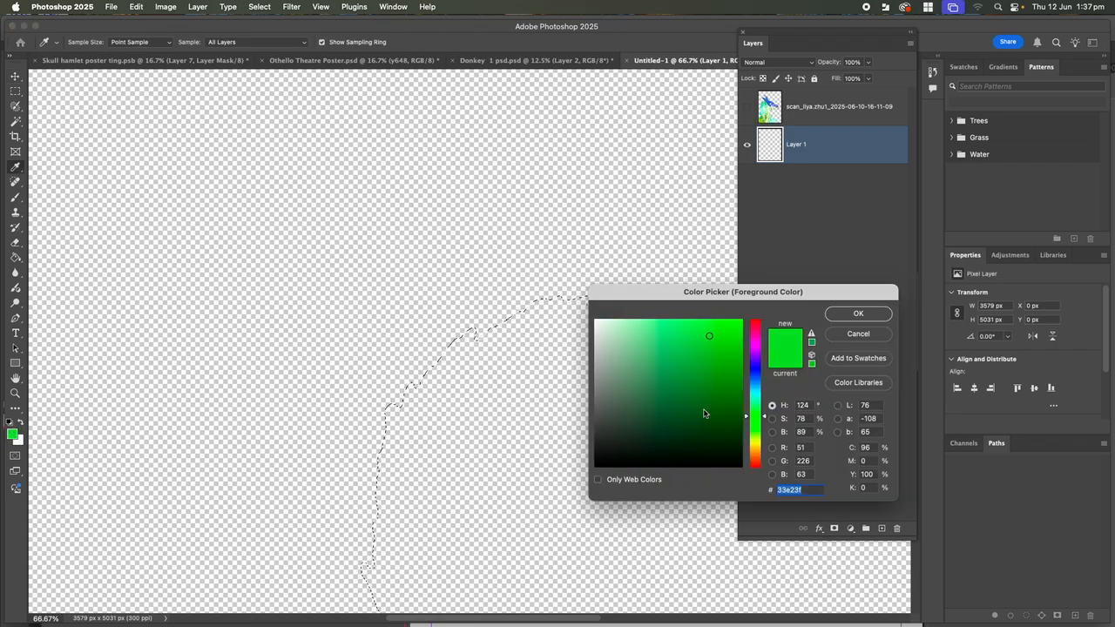
{"action": "left_click", "coordinate": [753, 385]}
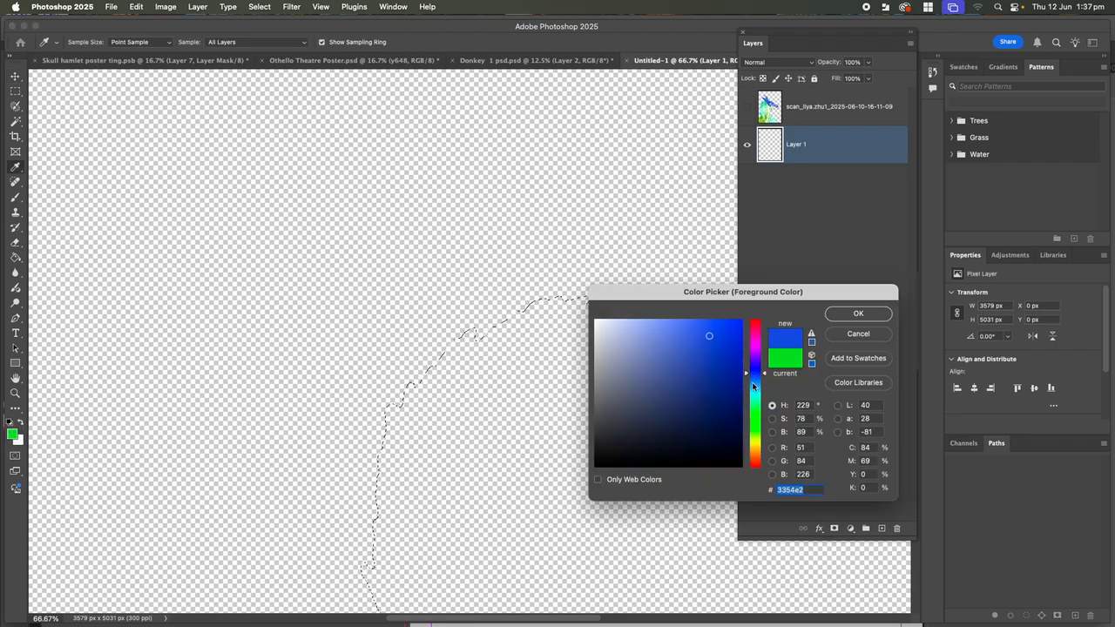
{"action": "left_click", "coordinate": [695, 417]}
{"action": "left_click", "coordinate": [851, 313]}
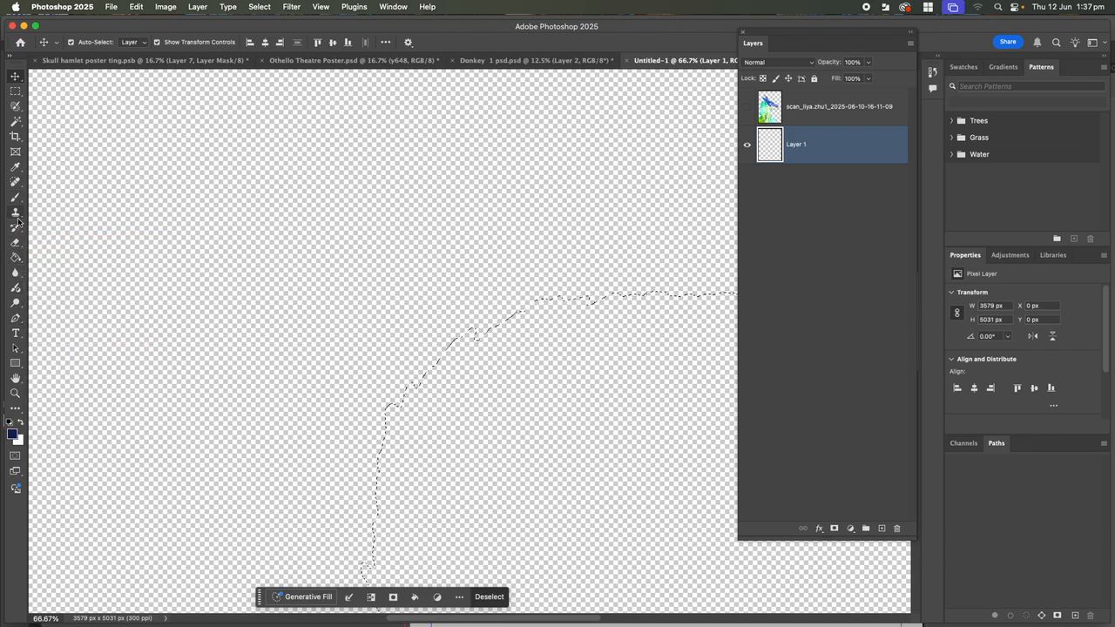
Choose the Paint Bucket Tool and clear the selection
{"action": "left_click", "coordinate": [15, 257]}
{"action": "right_click", "coordinate": [15, 258]}
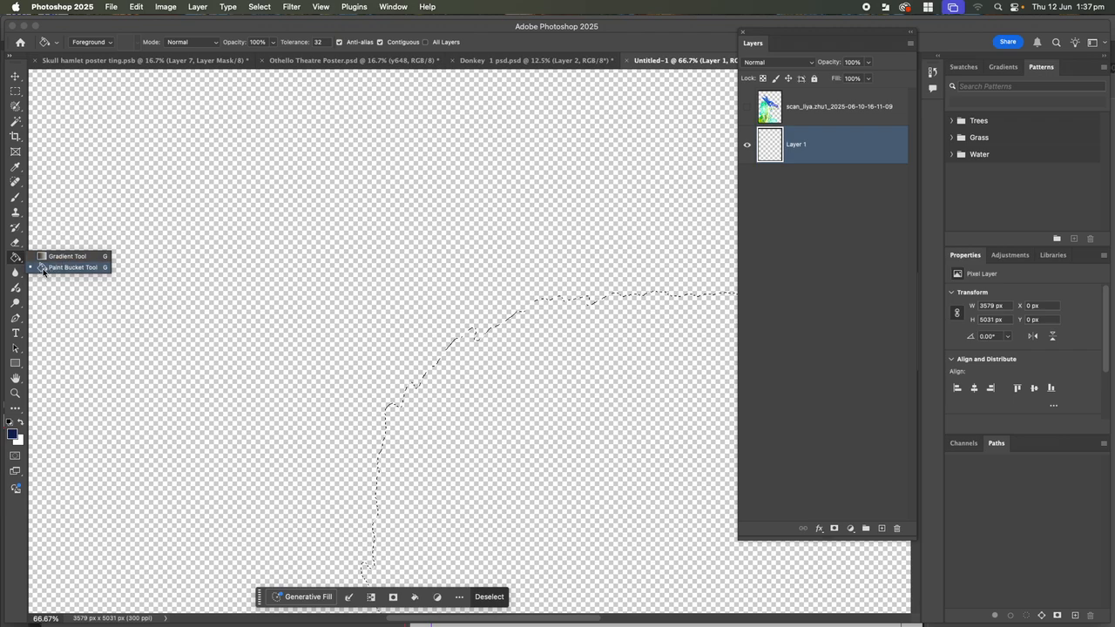
{"action": "left_click", "coordinate": [43, 268]}
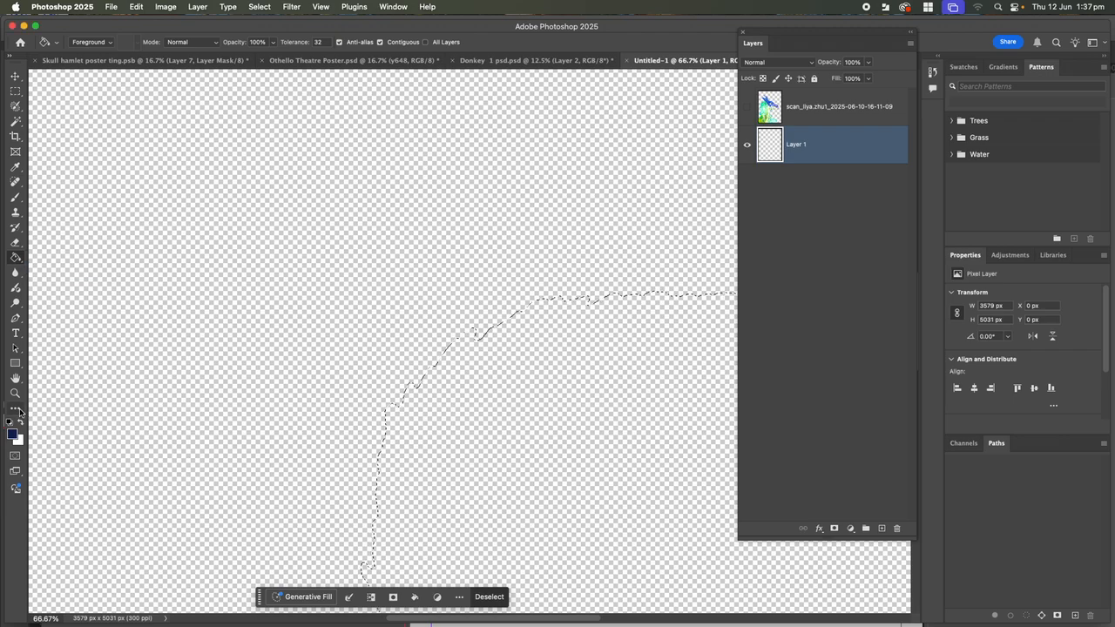
{"action": "left_click", "coordinate": [19, 411]}
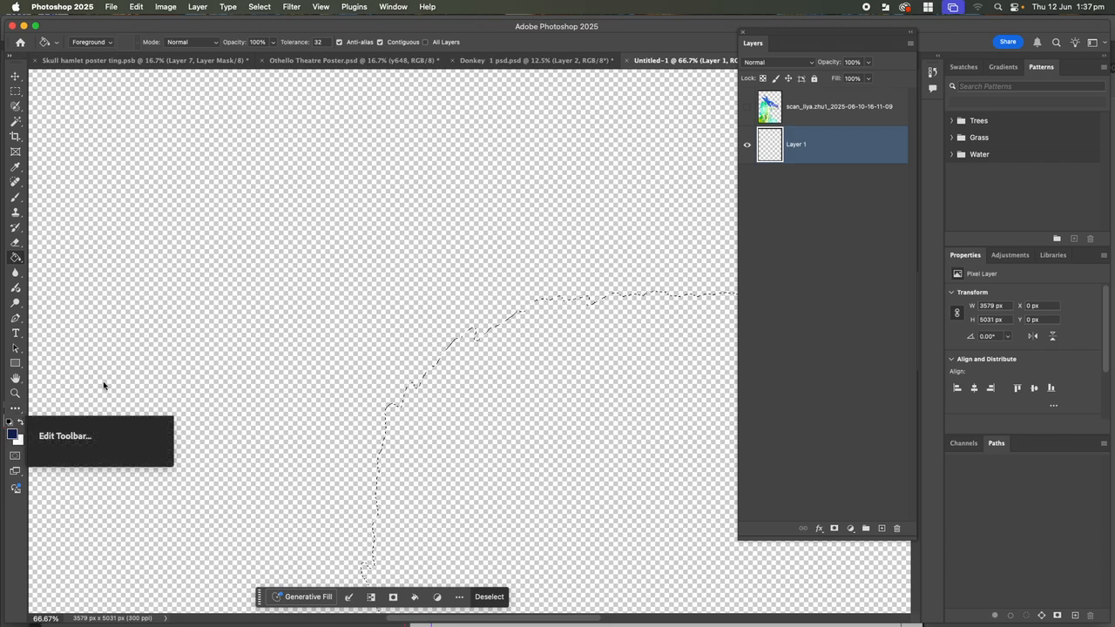
{"action": "left_click", "coordinate": [173, 302]}
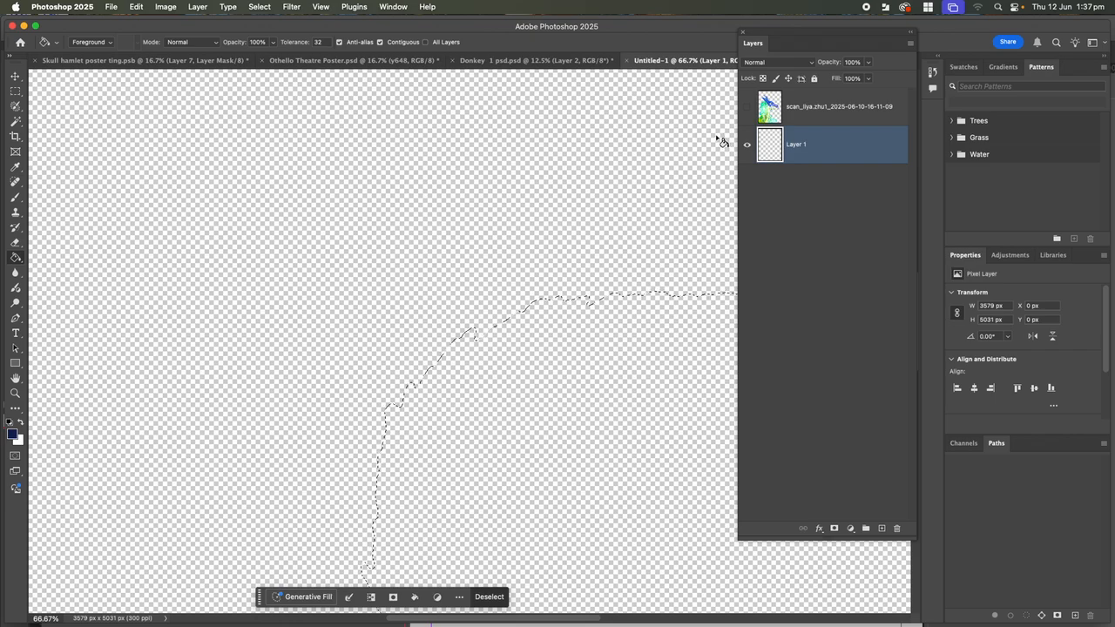
{"action": "key", "text": "super+d"}
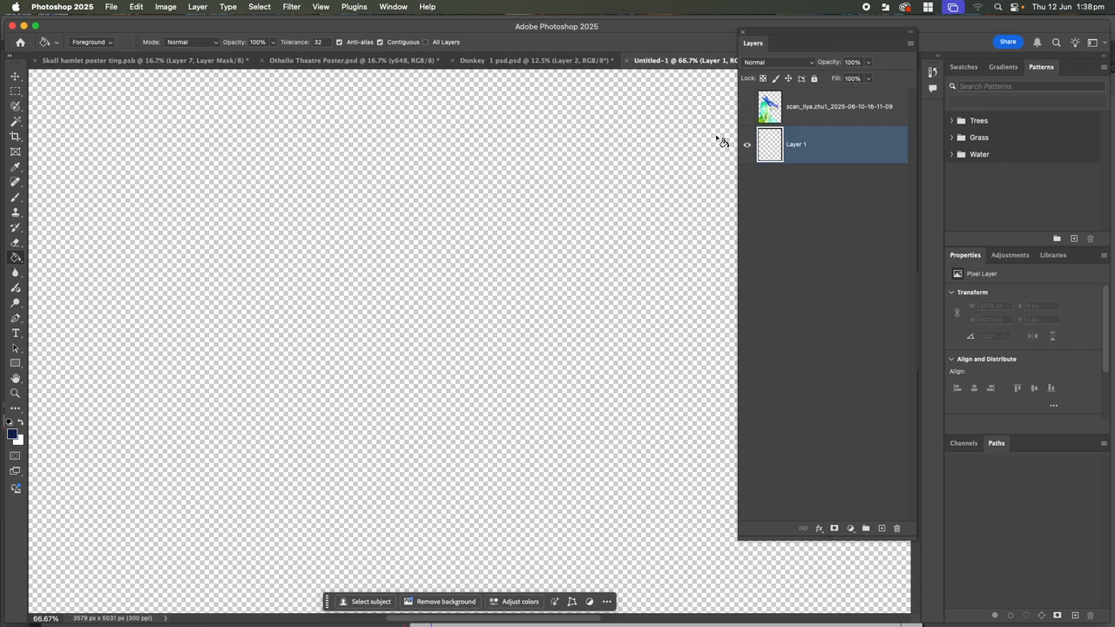
Bucket-fill Layer 1 with dark navy, show the scan layer, and load its pixels as a selection
{"action": "left_click", "coordinate": [414, 235]}
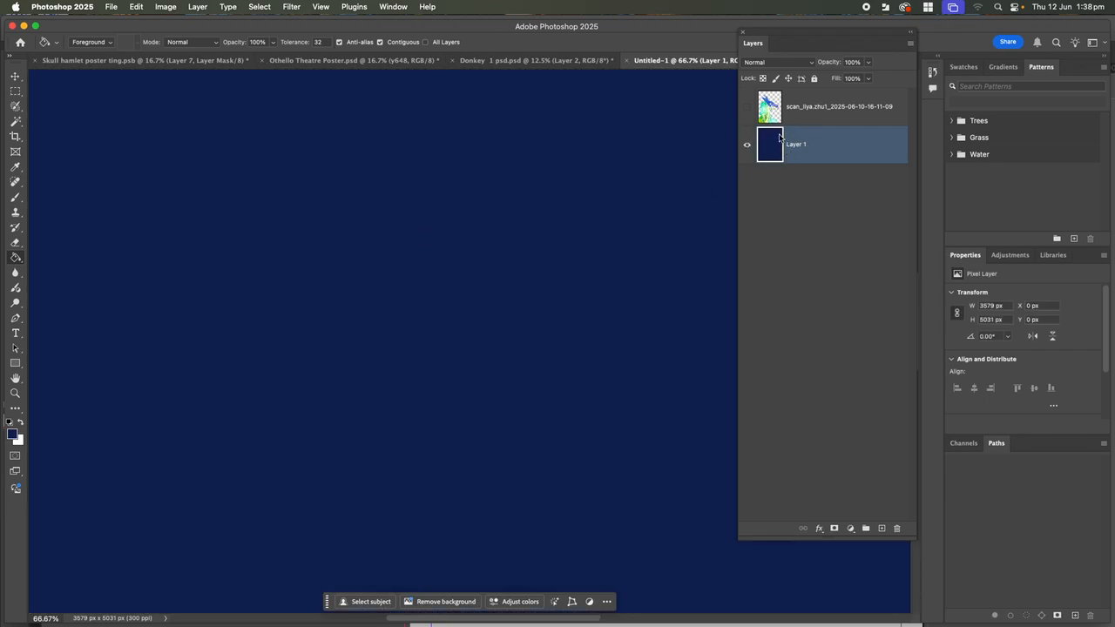
{"action": "left_click", "coordinate": [746, 108]}
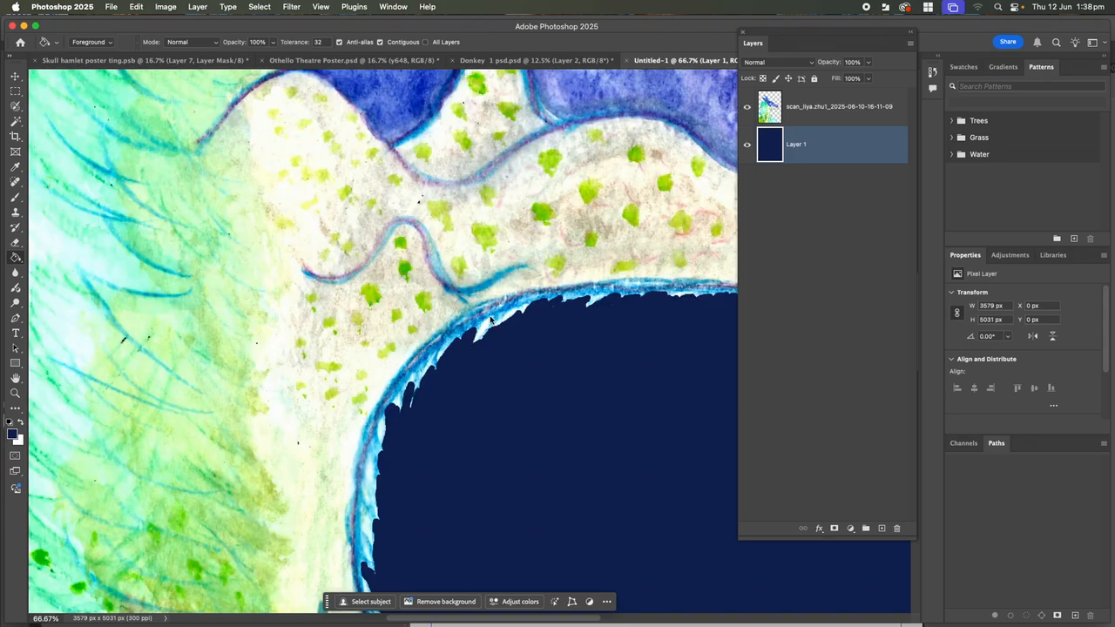
{"action": "left_click", "coordinate": [770, 111], "text": "super"}
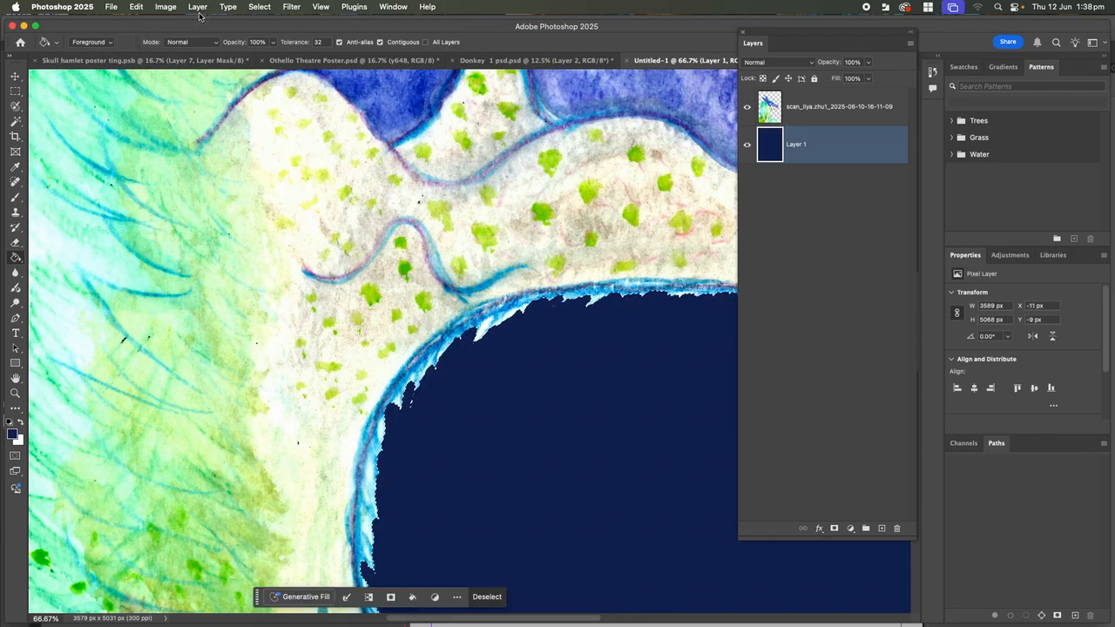
Contract the scan-outline selection by 5 pixels
{"action": "left_click", "coordinate": [259, 7]}
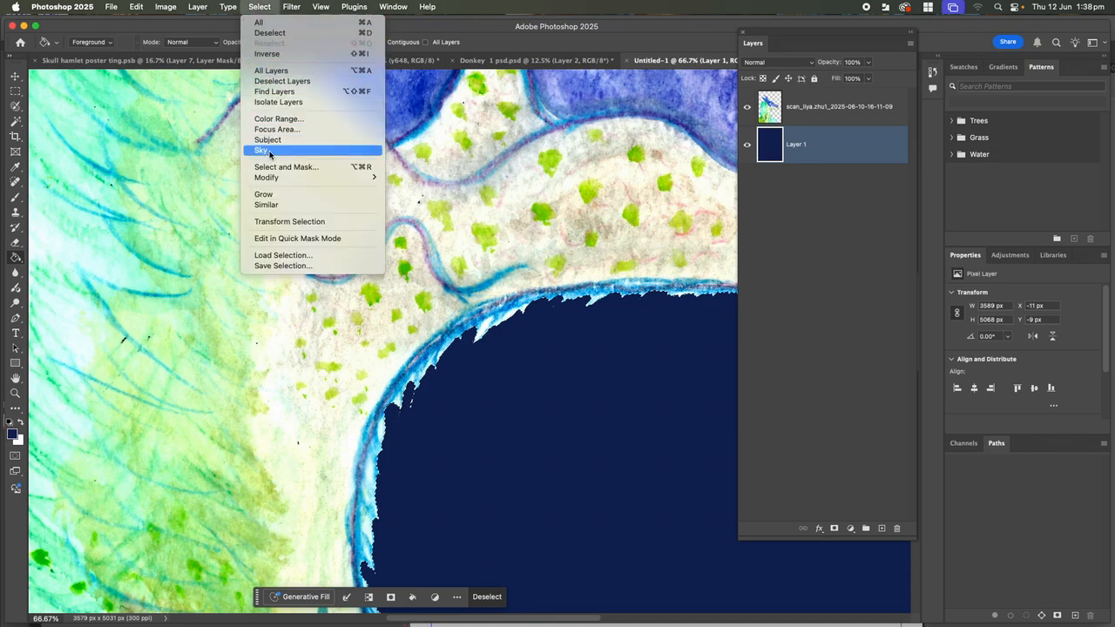
{"action": "mouse_move", "coordinate": [275, 179]}
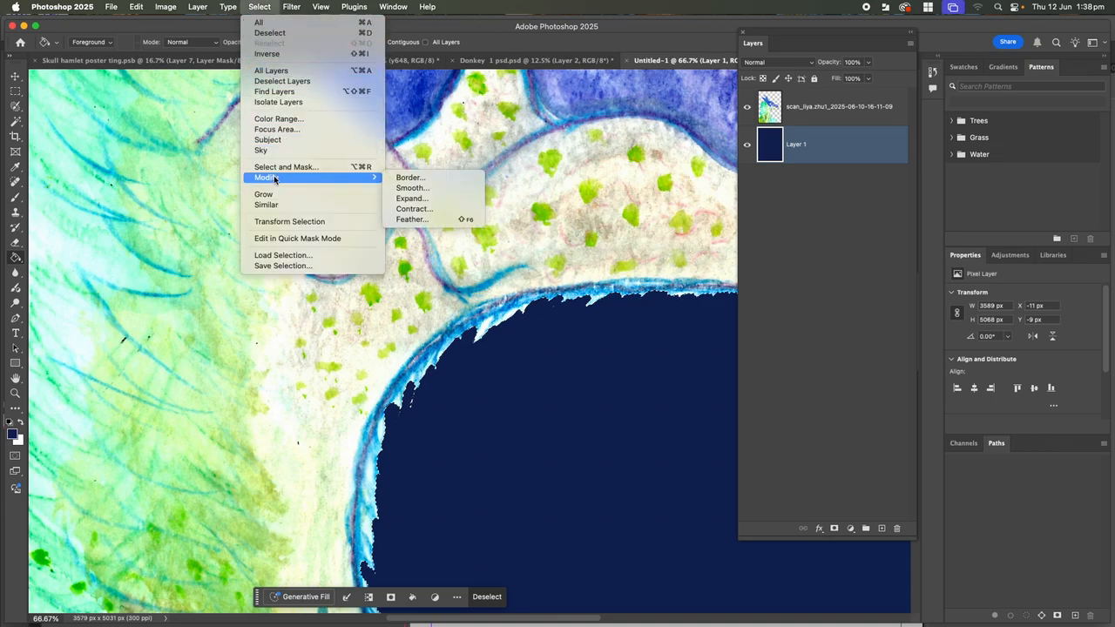
{"action": "left_click", "coordinate": [396, 210]}
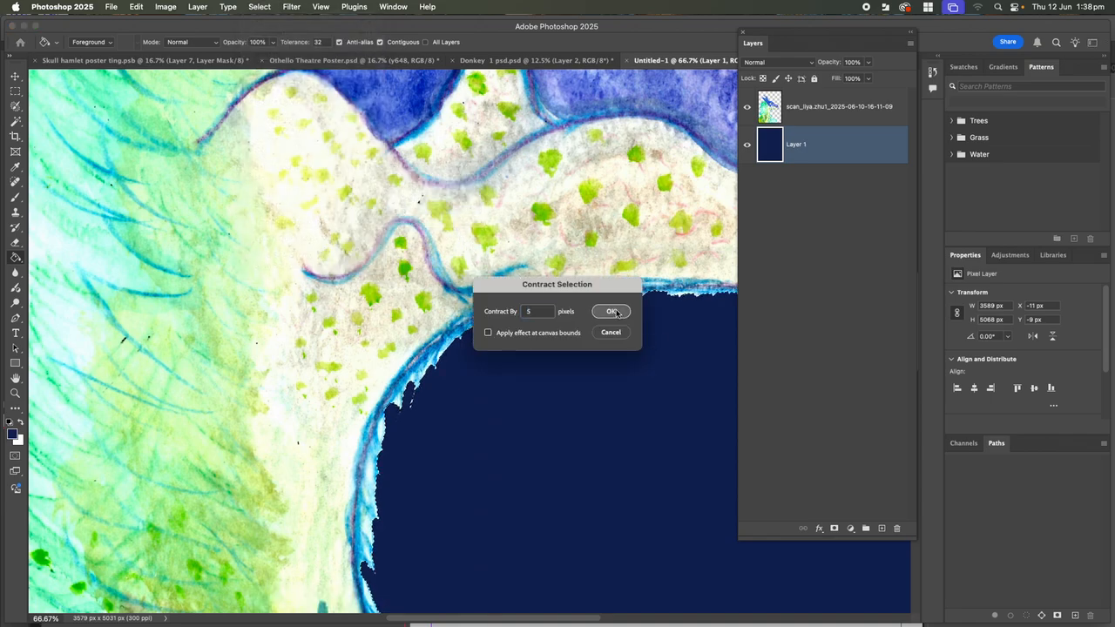
{"action": "left_click", "coordinate": [612, 313]}
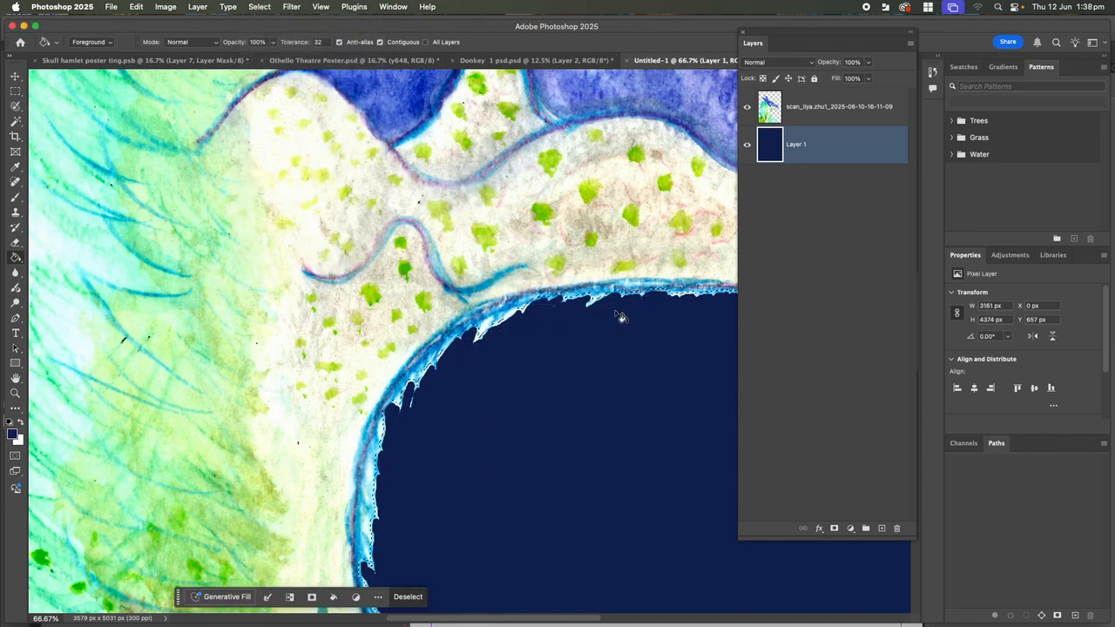
{"action": "left_click", "coordinate": [260, 6]}
Feather the selection by 10 pixels and hide the watercolour scan layer
{"action": "mouse_move", "coordinate": [261, 177]}
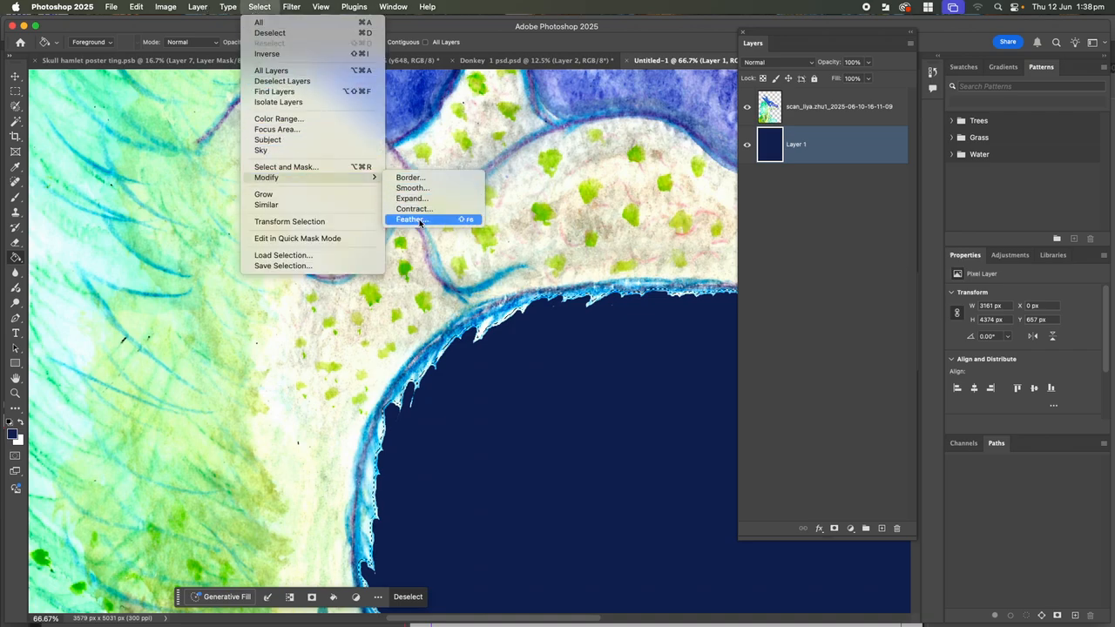
{"action": "left_click", "coordinate": [412, 219]}
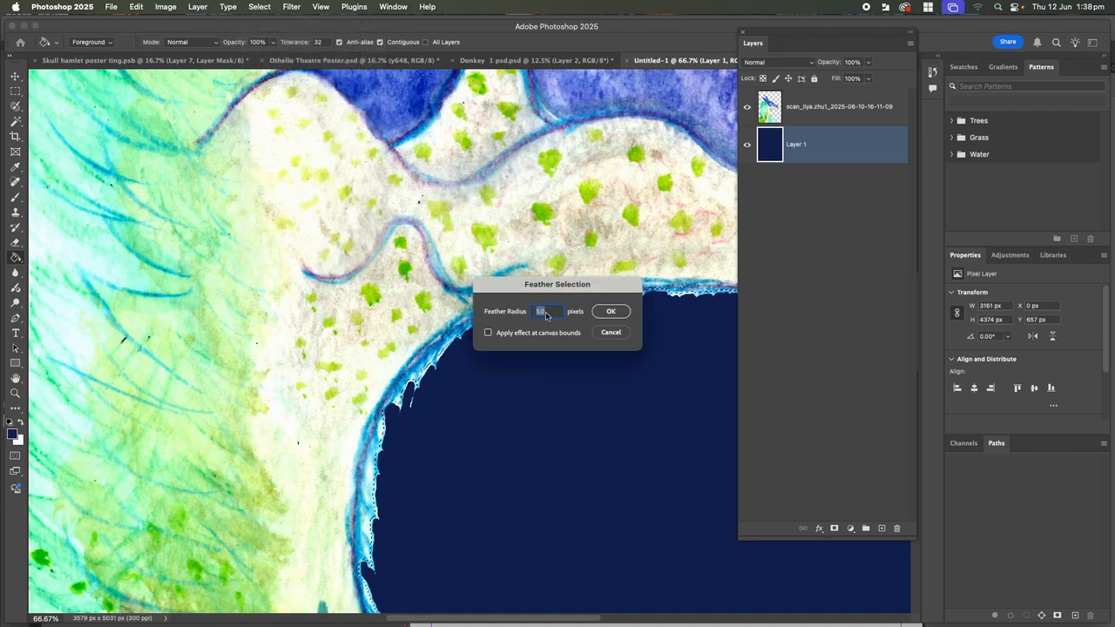
{"action": "type", "text": "10"}
{"action": "left_click", "coordinate": [622, 312]}
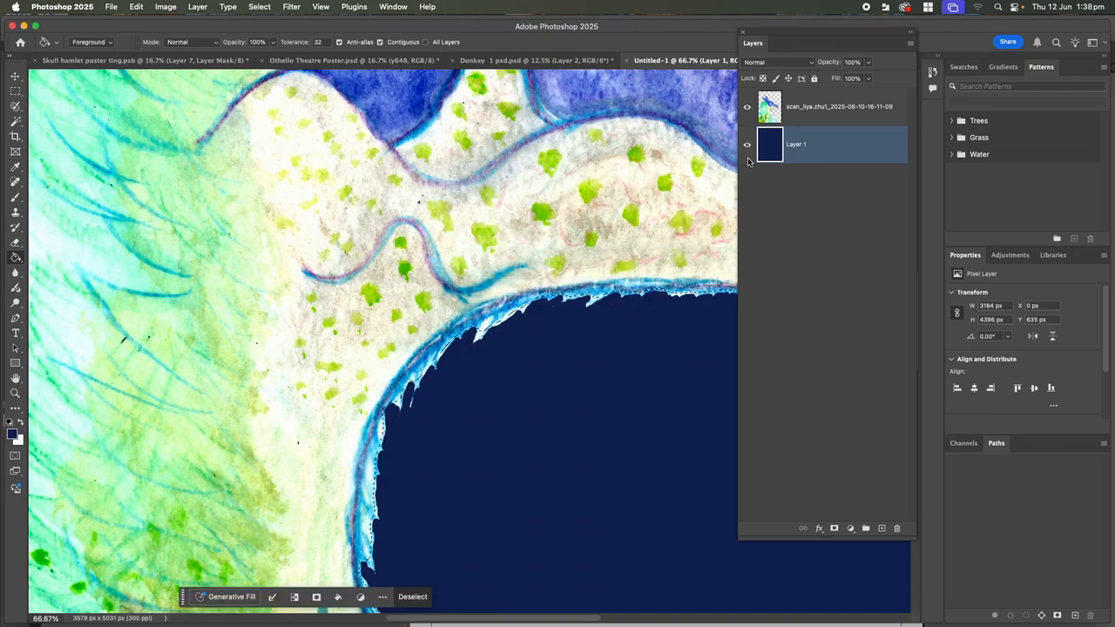
{"action": "left_click", "coordinate": [747, 106]}
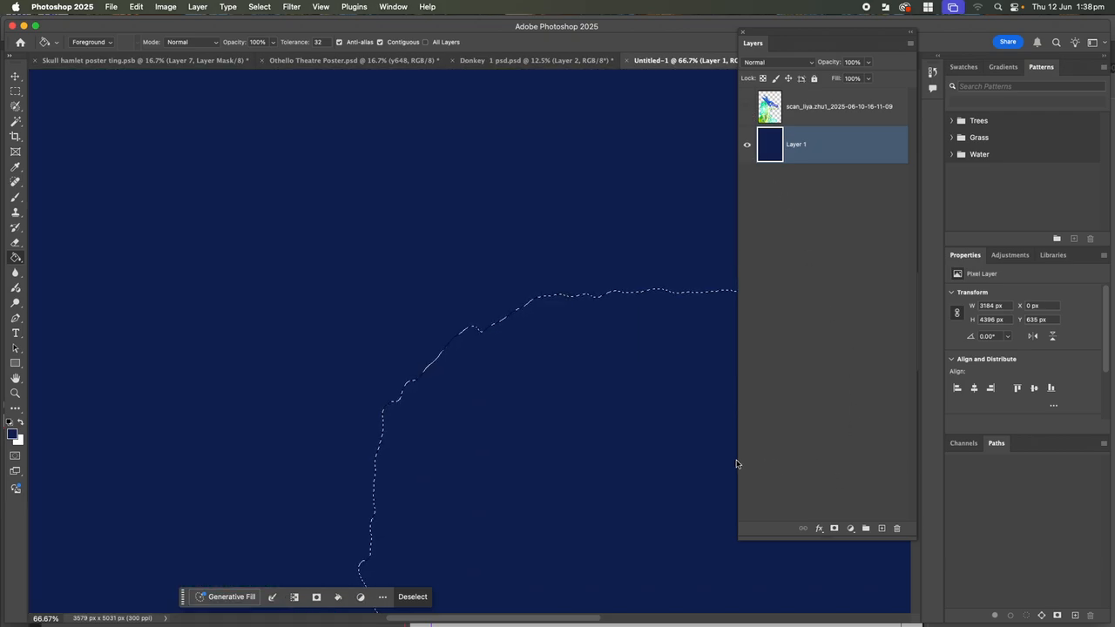
Add a new Layer 2, then load the scan's pixels as a selection and hide the scan
{"action": "key", "text": "super+d"}
{"action": "left_click", "coordinate": [882, 529]}
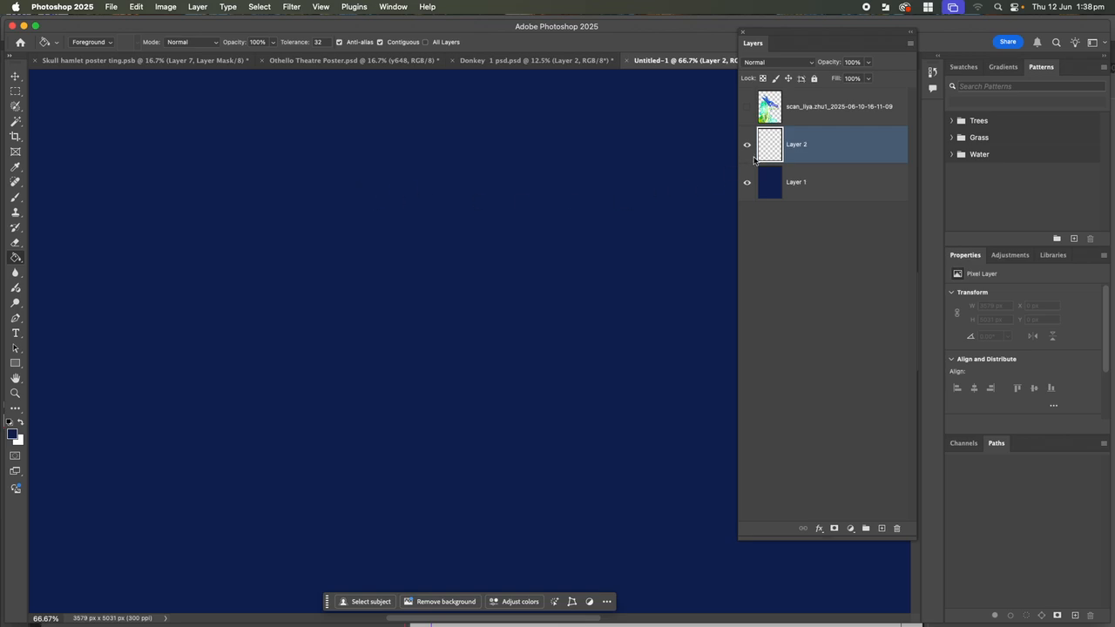
{"action": "left_click", "coordinate": [767, 117]}
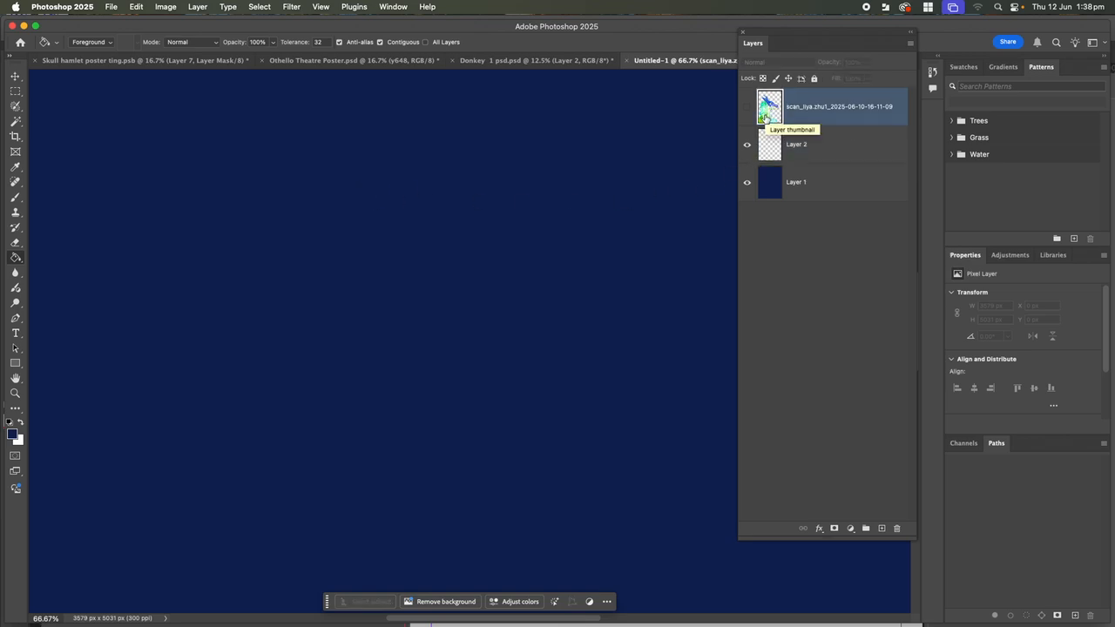
{"action": "left_click", "coordinate": [748, 107]}
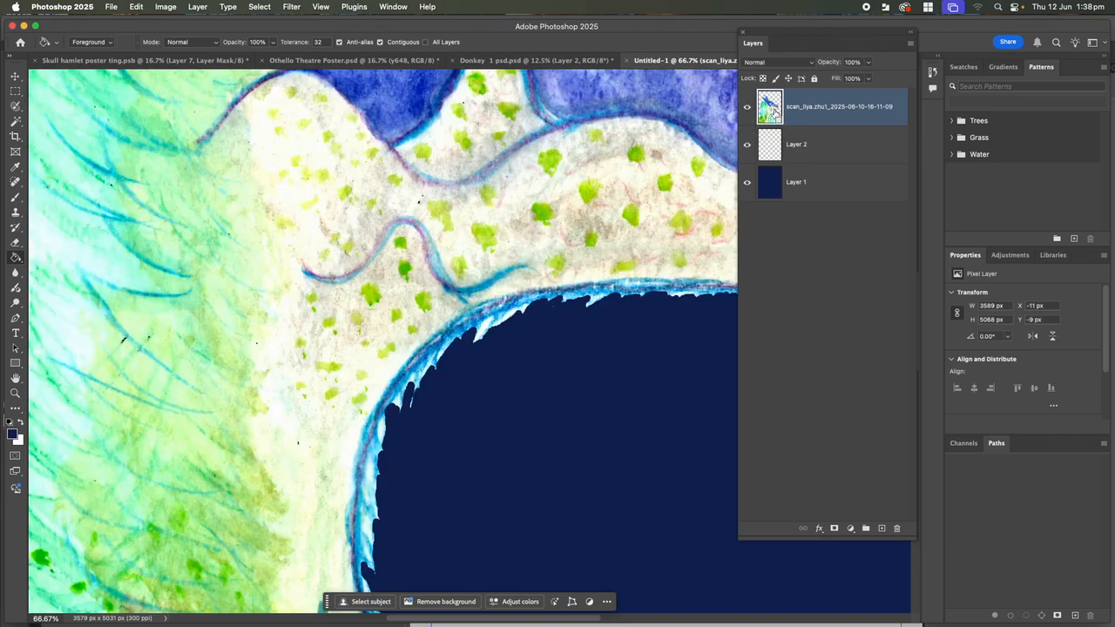
{"action": "left_click", "coordinate": [761, 111], "text": "super"}
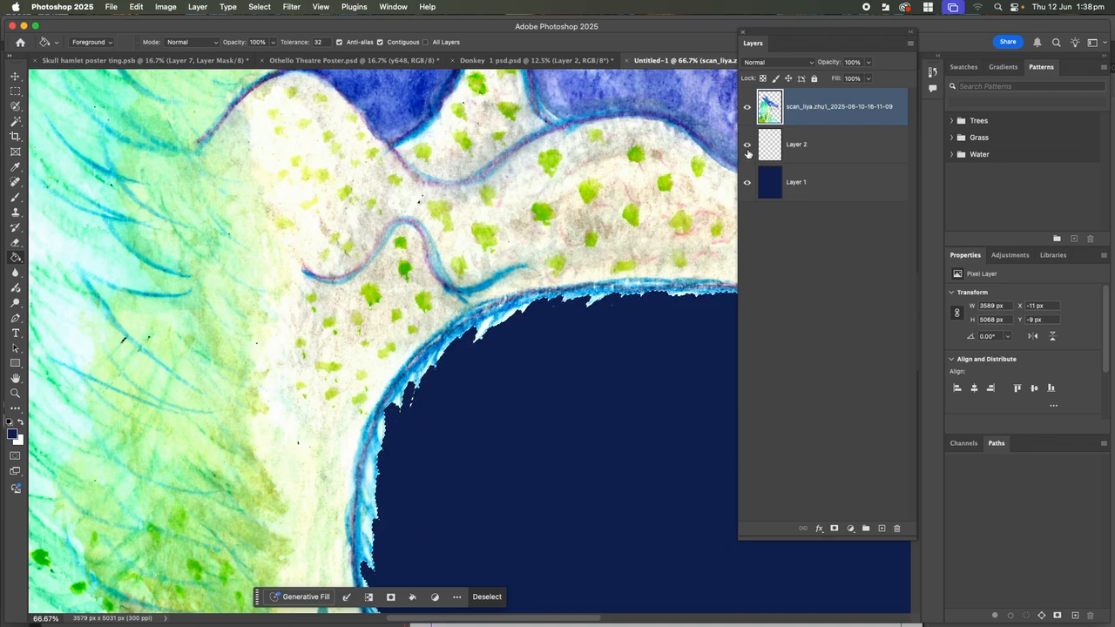
{"action": "left_click", "coordinate": [747, 106]}
Paste the scan pixels into Layer 2 and load Layer 2's pixels as a selection
{"action": "left_click", "coordinate": [787, 154]}
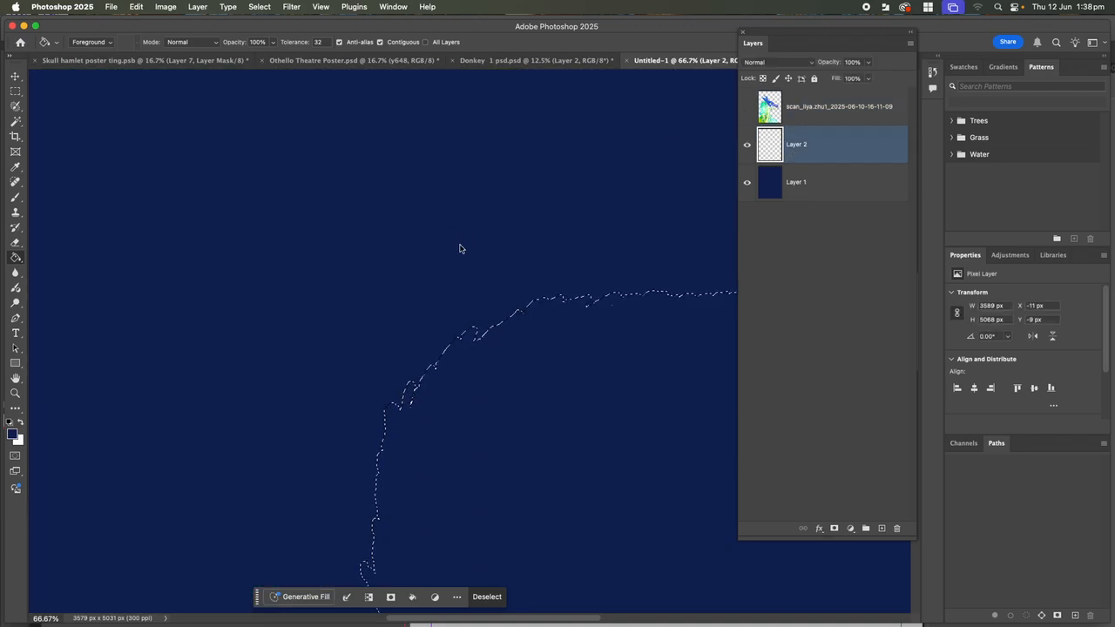
{"action": "key", "text": "super+d"}
{"action": "key", "text": "super+v"}
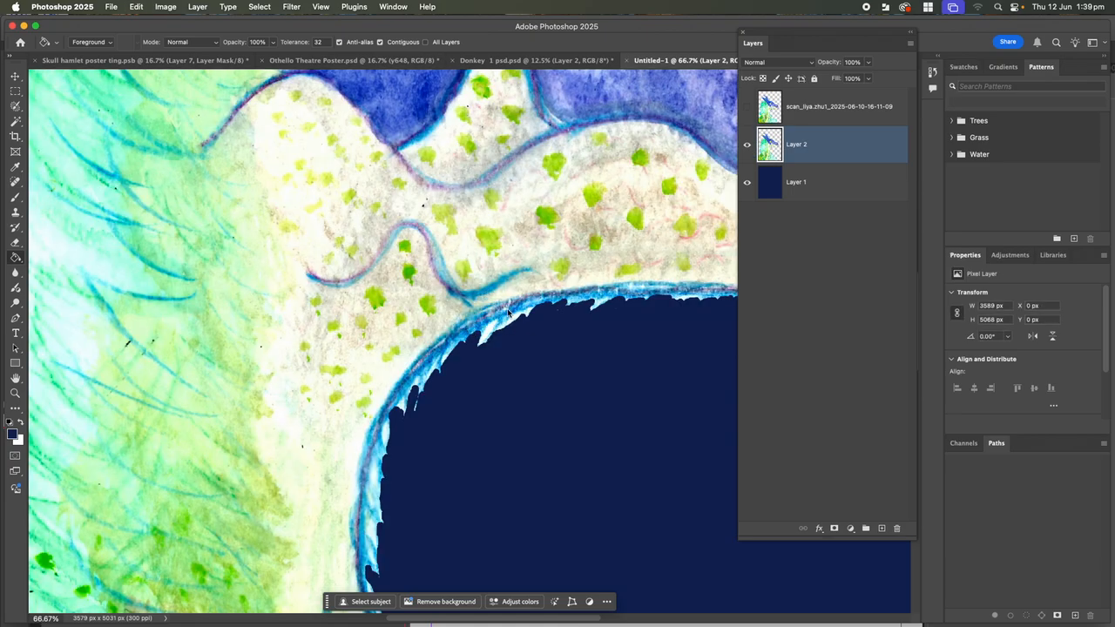
{"action": "left_click", "coordinate": [763, 159], "text": "super"}
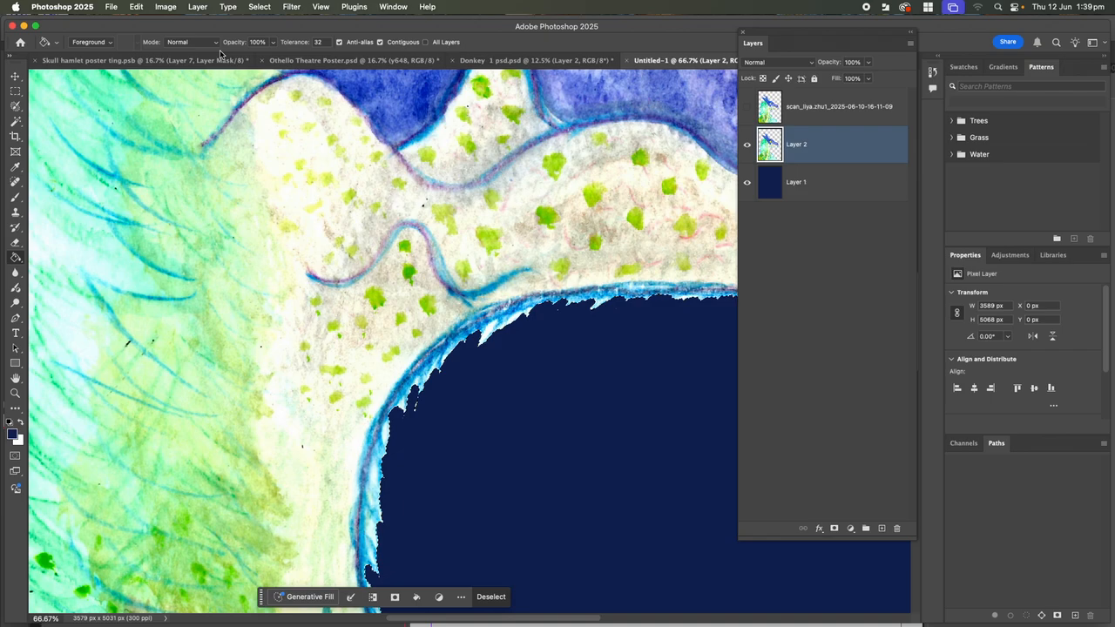
{"action": "left_click", "coordinate": [259, 7]}
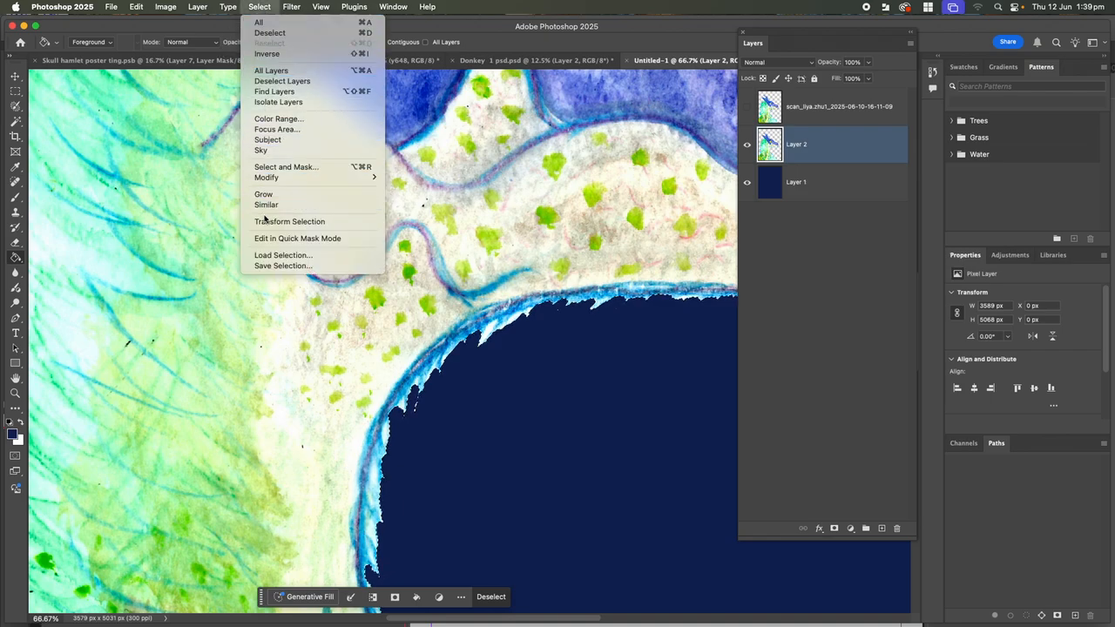
{"action": "left_click", "coordinate": [496, 213]}
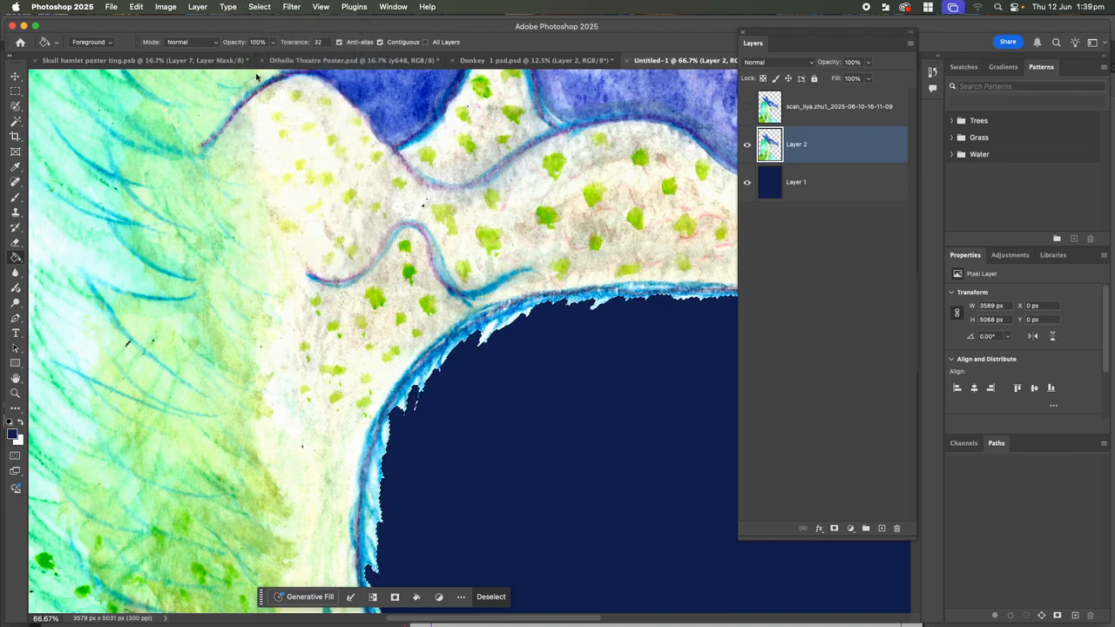
{"action": "left_click", "coordinate": [220, 61]}
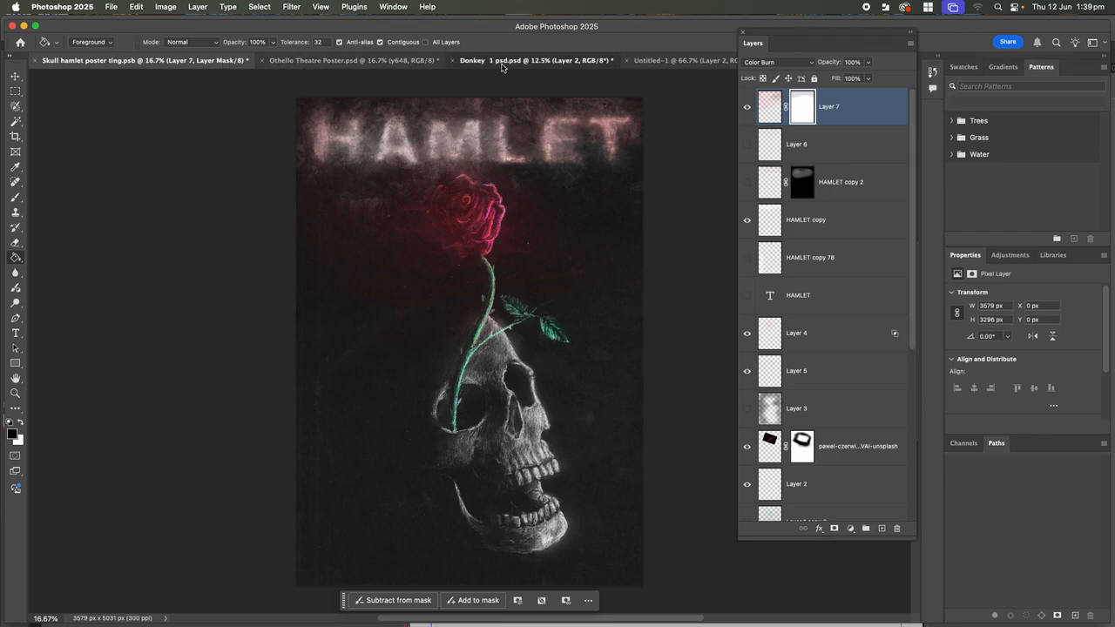
{"action": "left_click", "coordinate": [514, 61]}
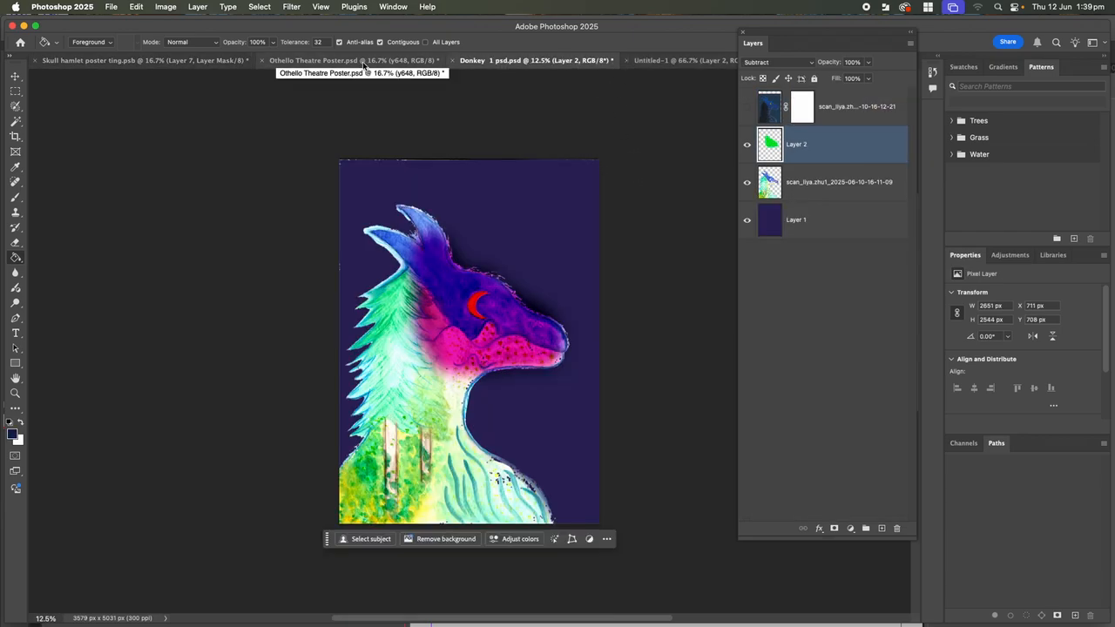
{"action": "left_click", "coordinate": [684, 61]}
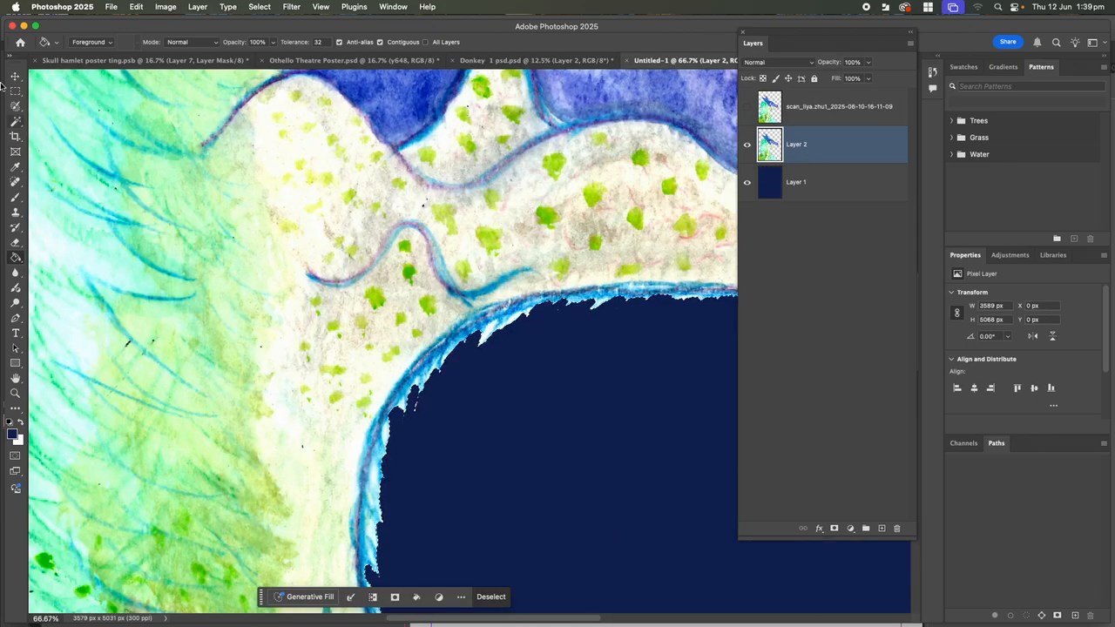
Place the linked 11-09 scan PDF into the poster and commit its position
{"action": "left_click", "coordinate": [111, 6]}
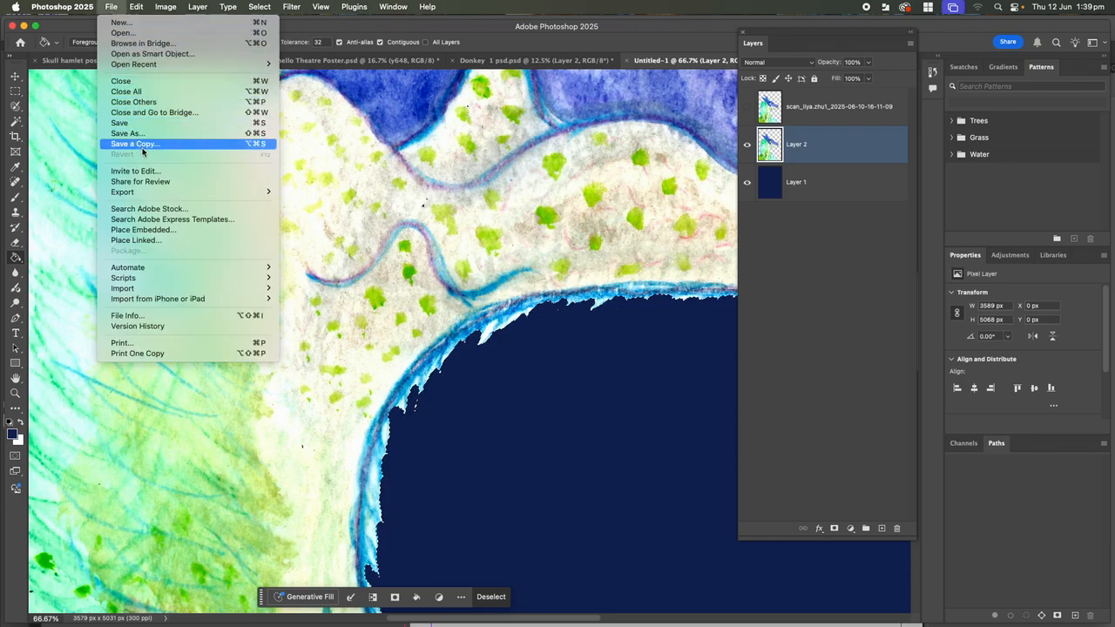
{"action": "left_click", "coordinate": [147, 242]}
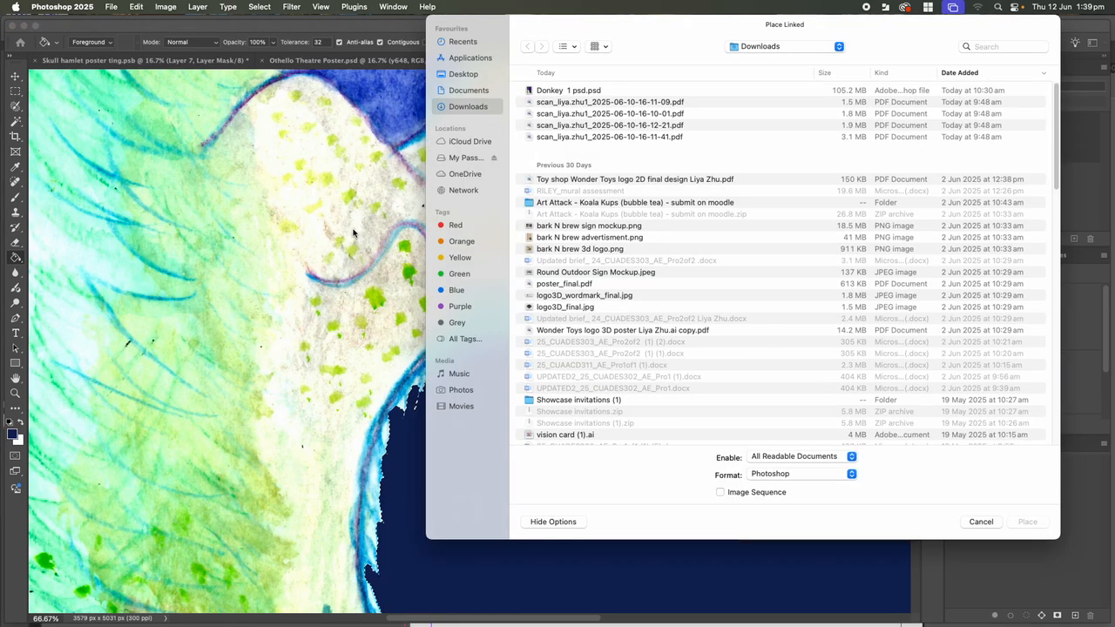
{"action": "left_click", "coordinate": [558, 102]}
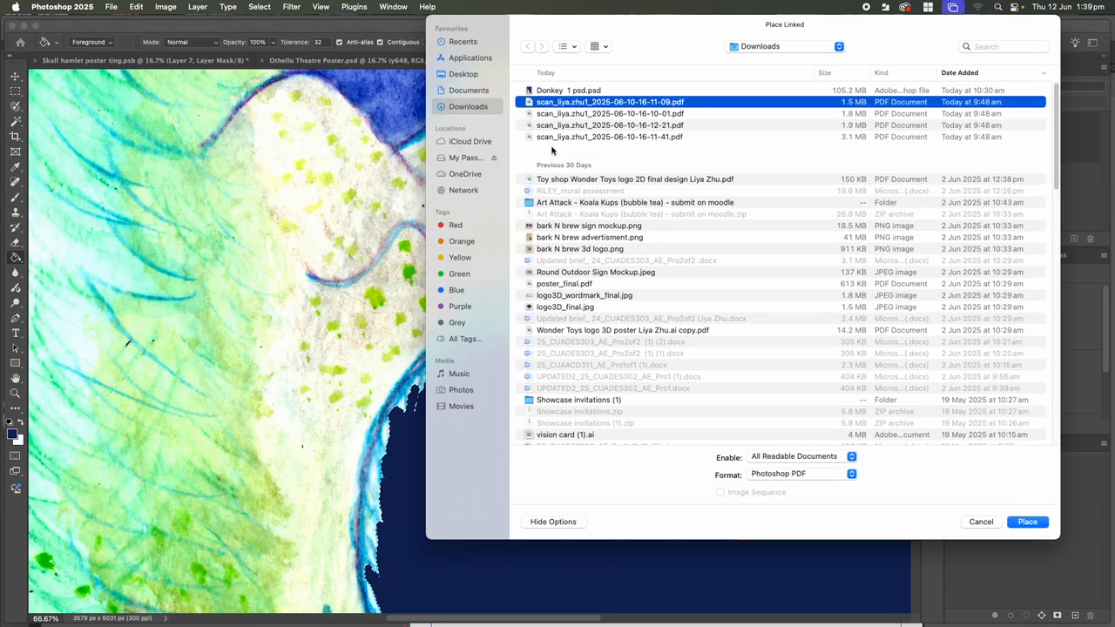
{"action": "left_click", "coordinate": [1028, 521]}
{"action": "left_click", "coordinate": [690, 429]}
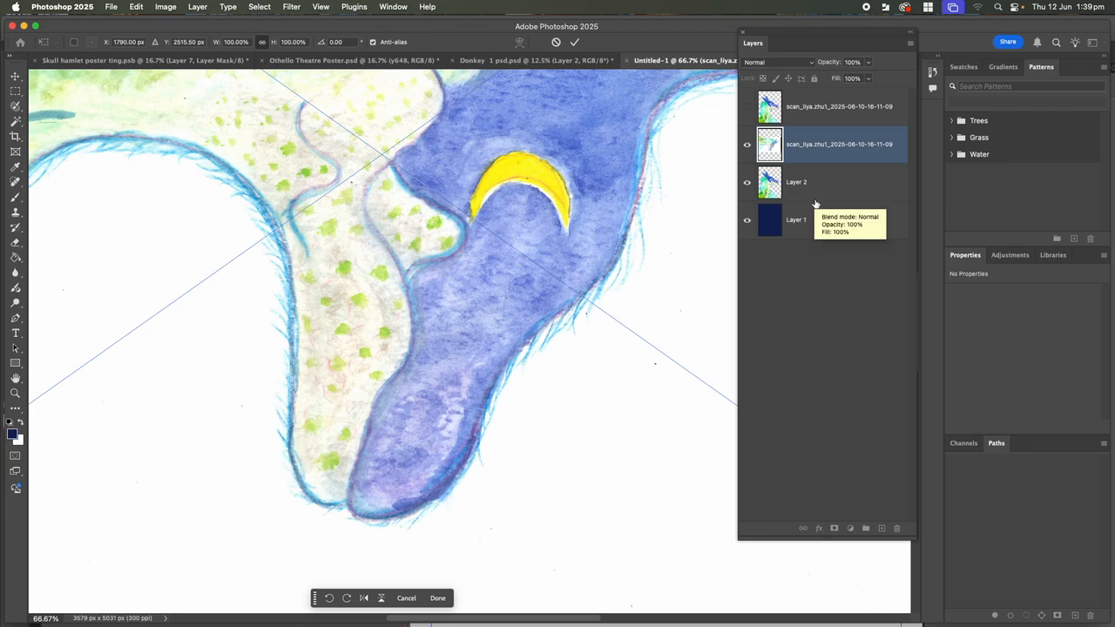
{"action": "key", "text": "Return"}
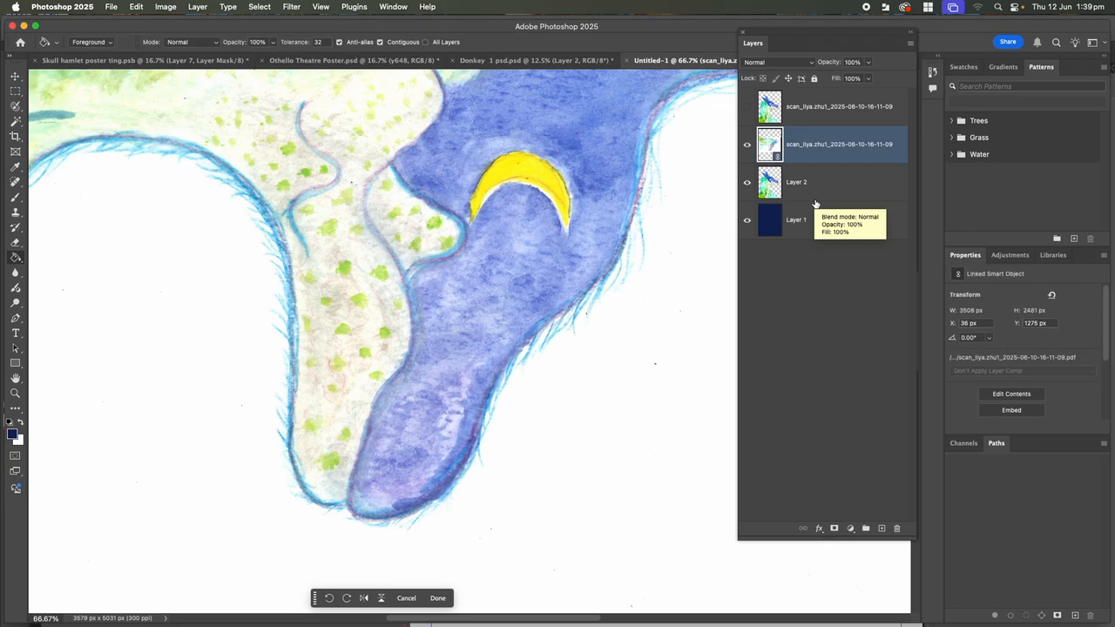
Rasterize the placed smart object into pixels and zoom out to see the whole poster
{"action": "left_click", "coordinate": [195, 8]}
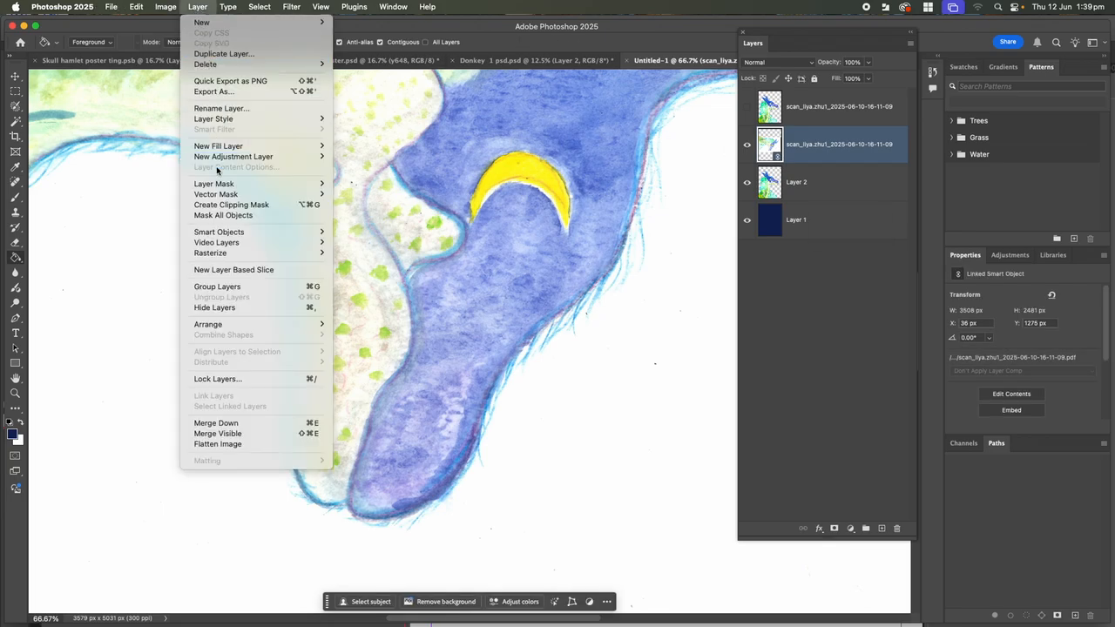
{"action": "mouse_move", "coordinate": [327, 259]}
{"action": "left_click", "coordinate": [364, 294]}
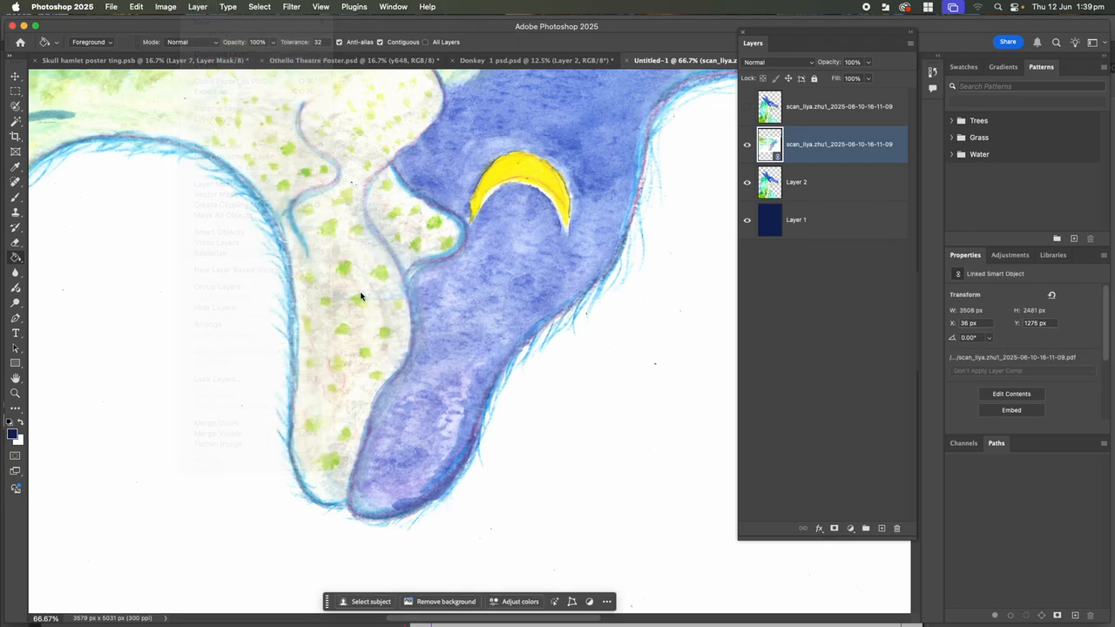
{"action": "key", "text": "super+minus"}
{"action": "key", "text": "super+minus"}
{"action": "key", "text": "super+minus"}
{"action": "key", "text": "super+minus"}
{"action": "key", "text": "super+minus"}
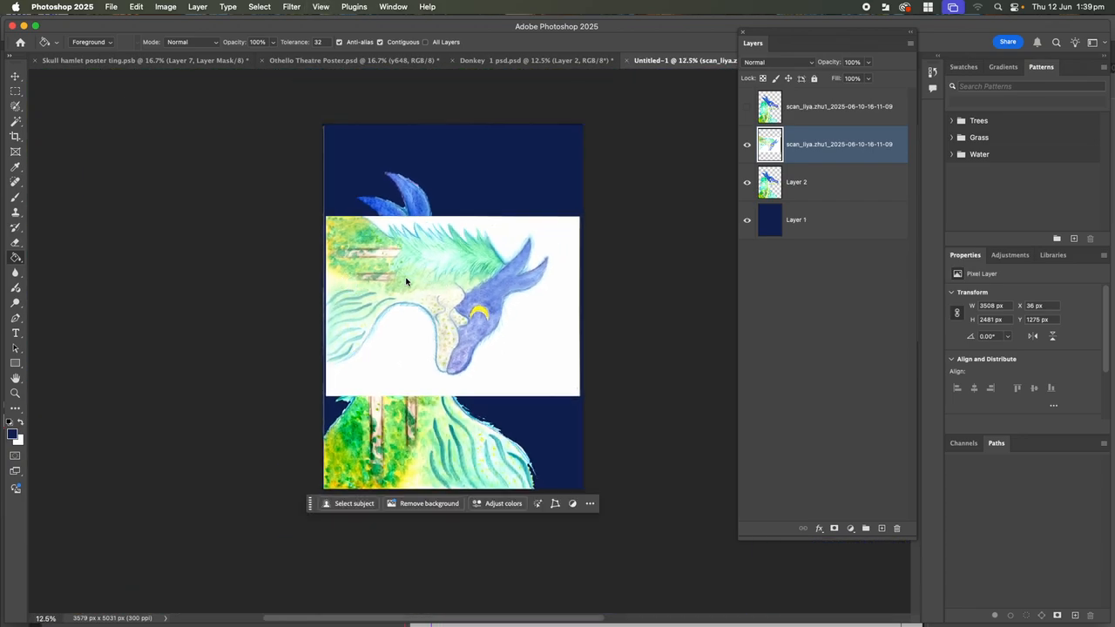
Select the scan's white background with the Magic Wand, delete it, then undo the deletion
{"action": "left_click", "coordinate": [16, 106]}
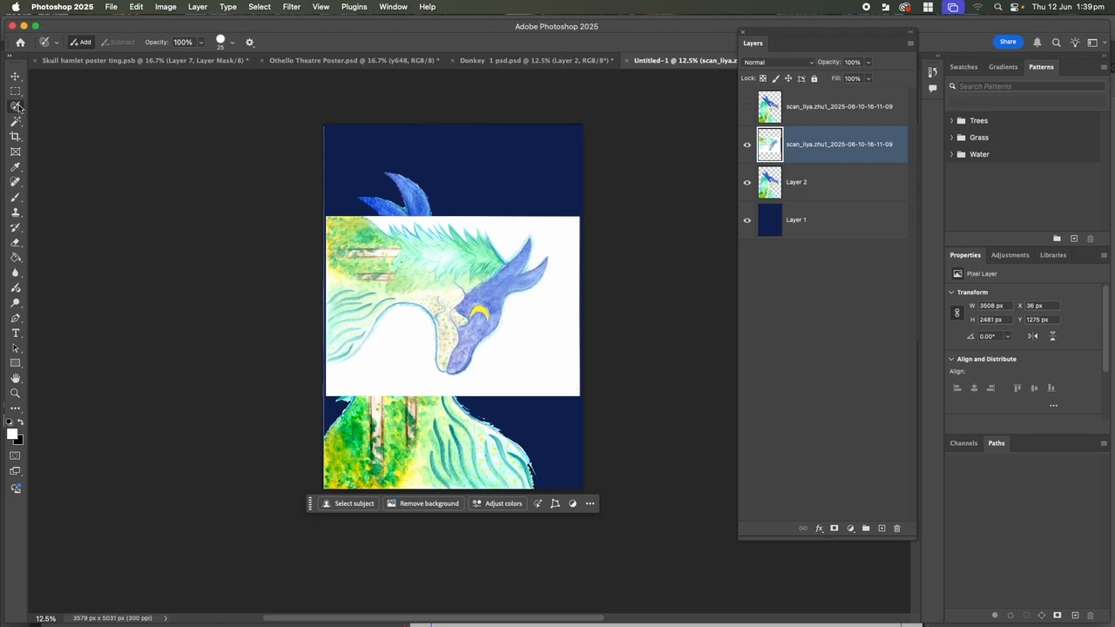
{"action": "left_click", "coordinate": [16, 121]}
{"action": "left_click", "coordinate": [48, 143]}
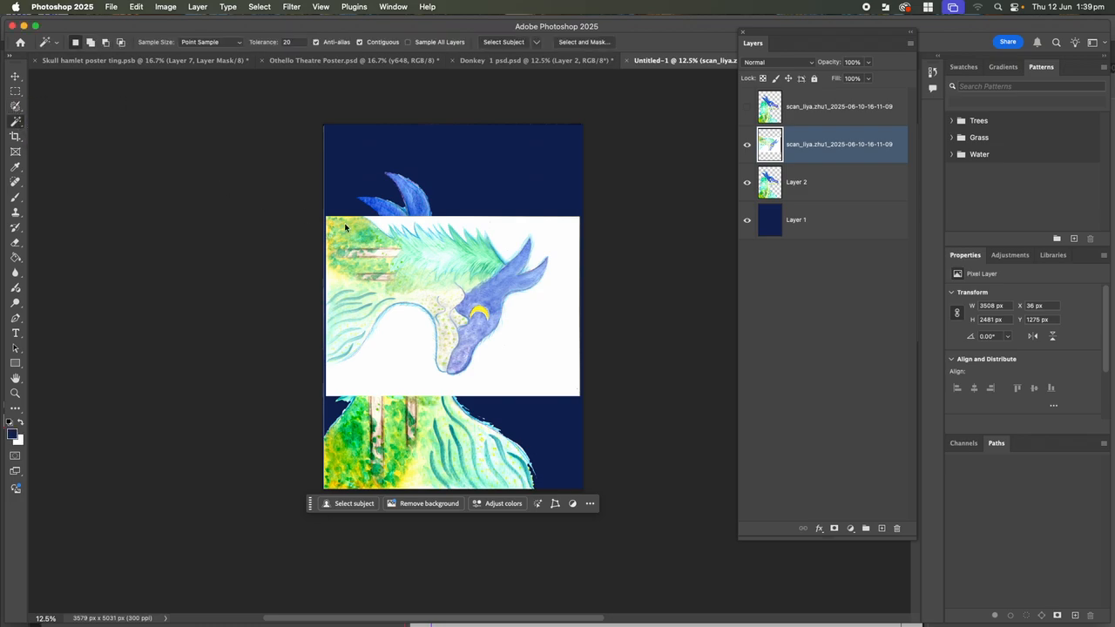
{"action": "left_click", "coordinate": [557, 326]}
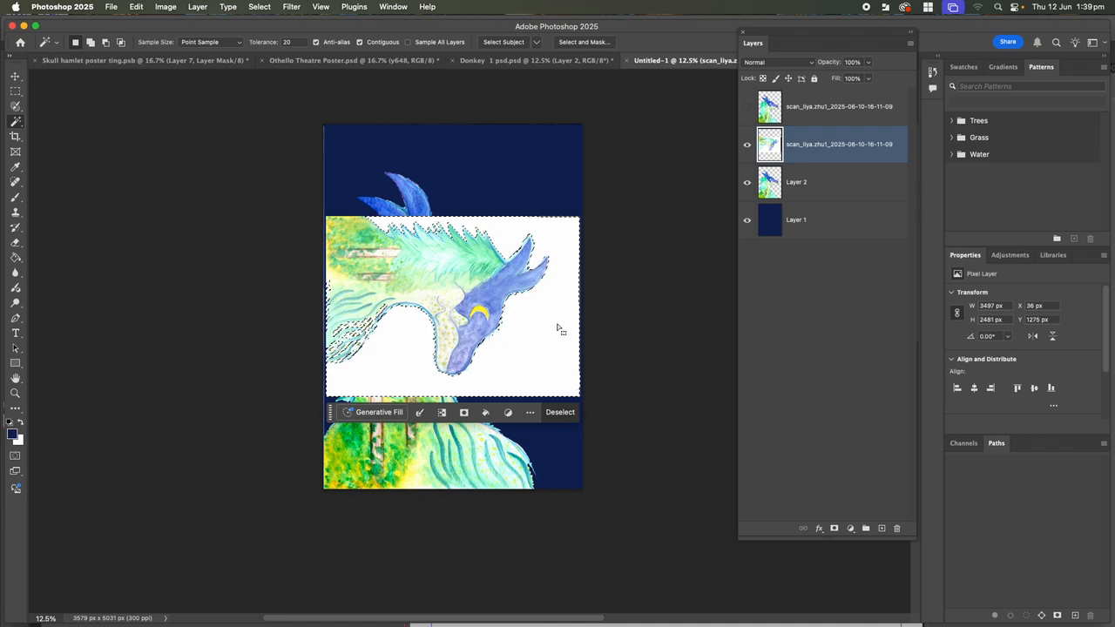
{"action": "key", "text": "Delete"}
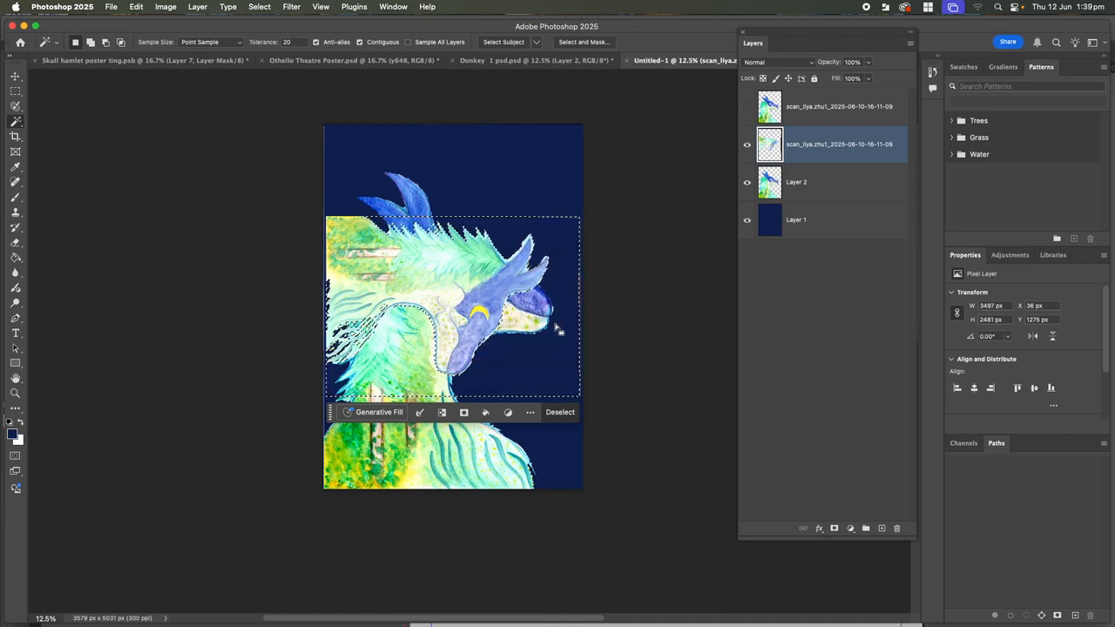
{"action": "key", "text": "super+z"}
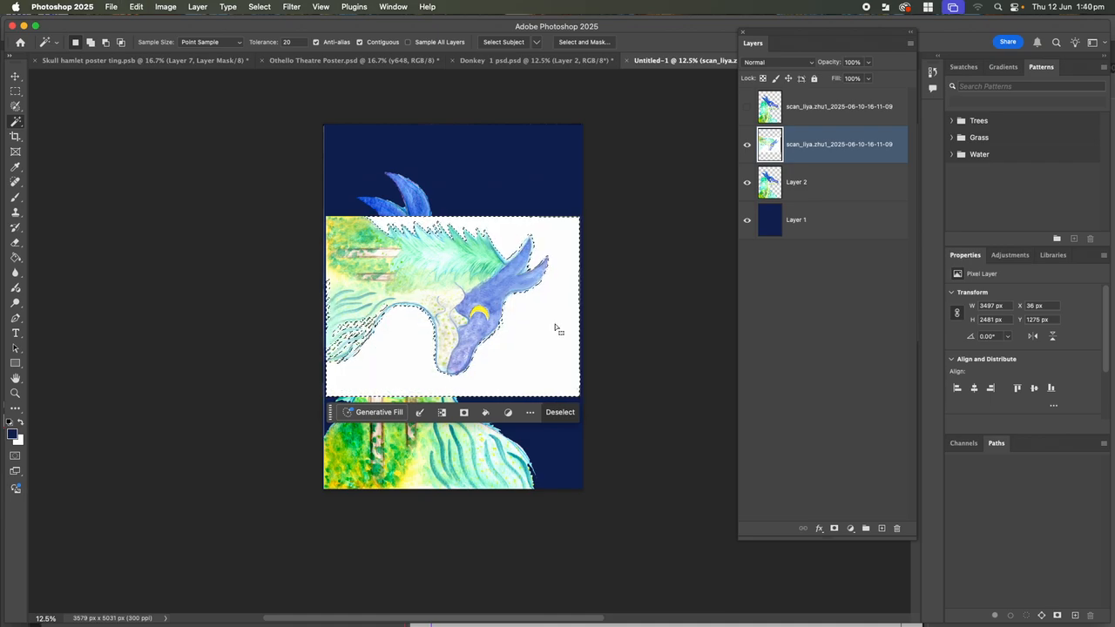
Feather the white-background selection by 200 px and delete it for a soft edge
{"action": "left_click", "coordinate": [260, 8]}
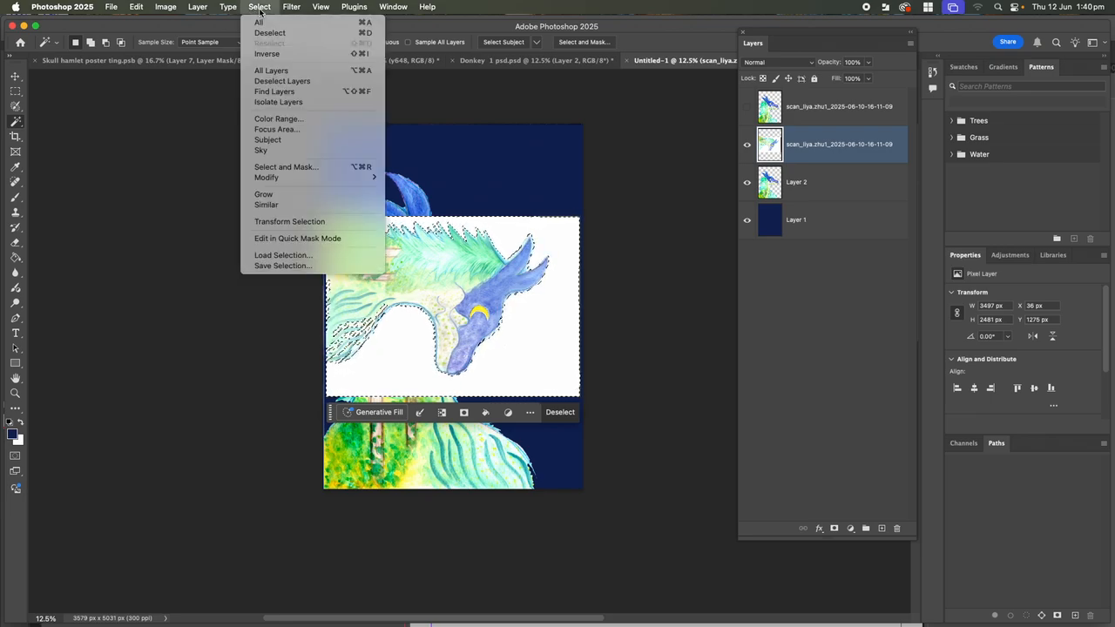
{"action": "mouse_move", "coordinate": [277, 179]}
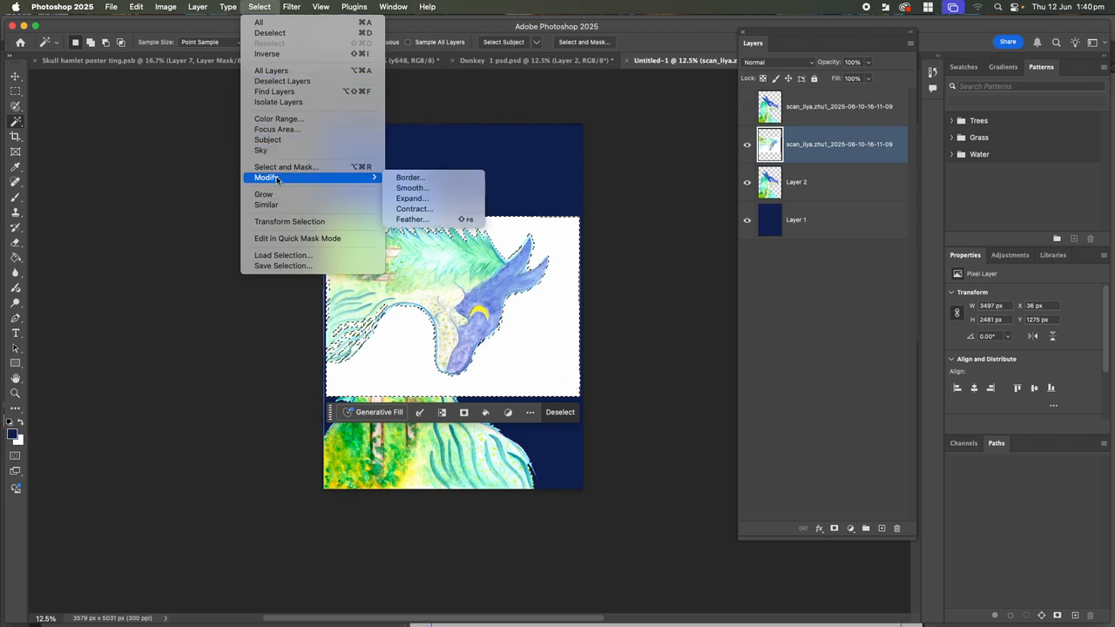
{"action": "left_click", "coordinate": [429, 220]}
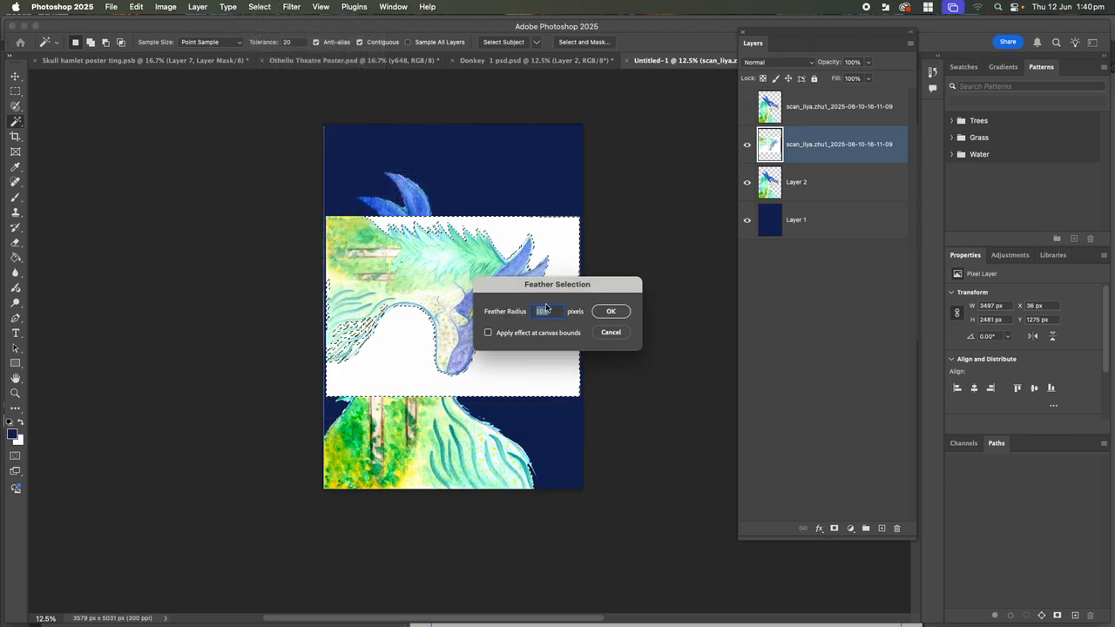
{"action": "type", "text": "200"}
{"action": "left_click", "coordinate": [613, 312]}
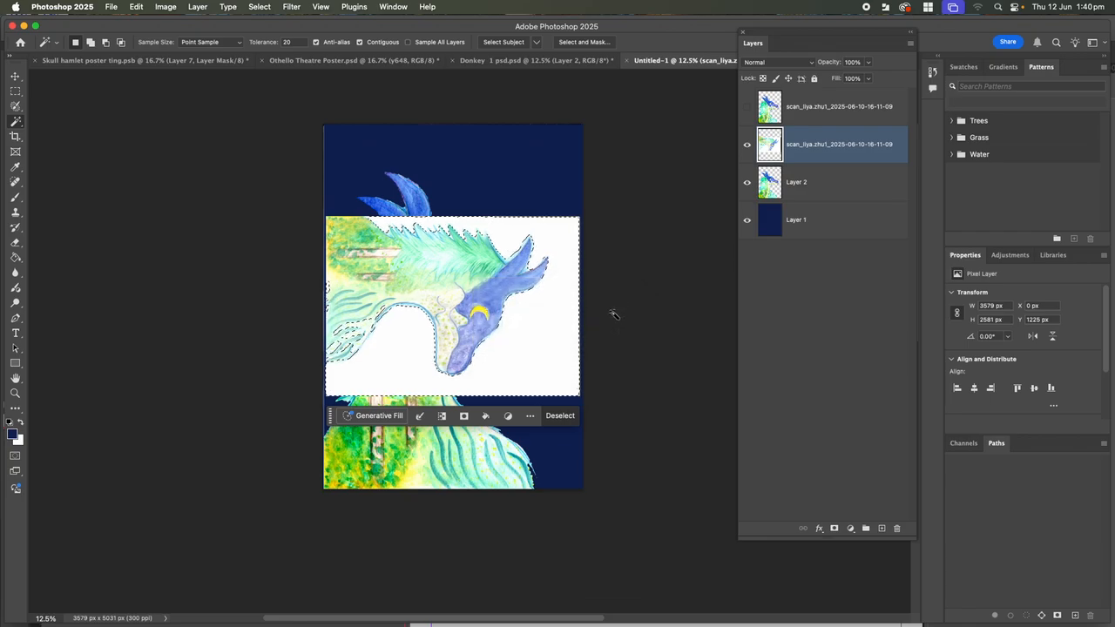
{"action": "key", "text": "Delete"}
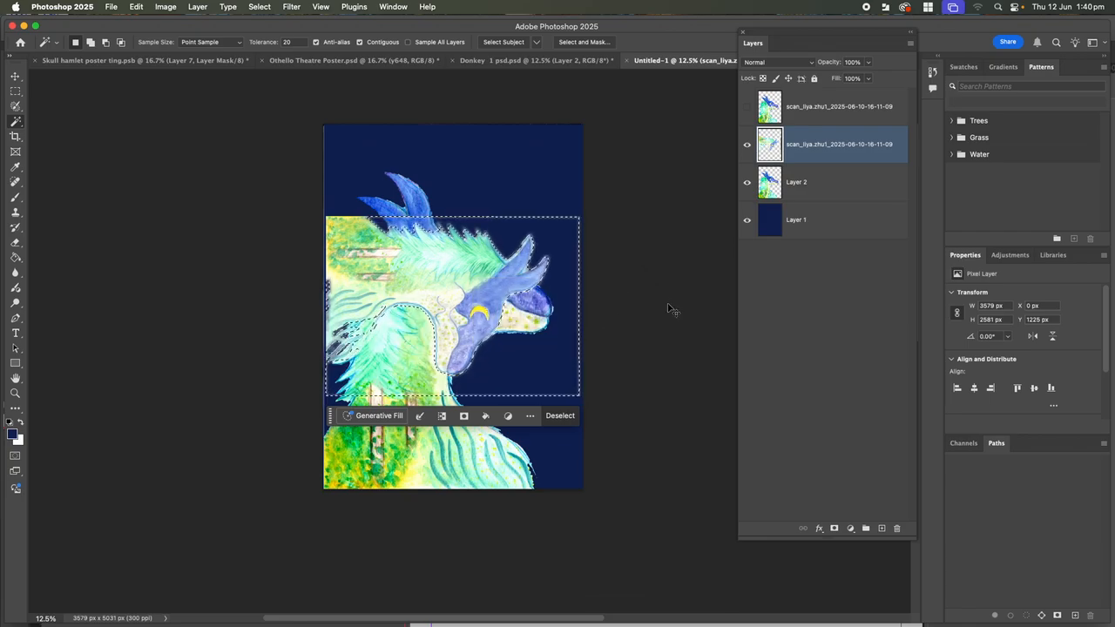
{"action": "key", "text": "super+plus"}
{"action": "key", "text": "super+plus"}
{"action": "key", "text": "super+plus"}
{"action": "key", "text": "super+plus"}
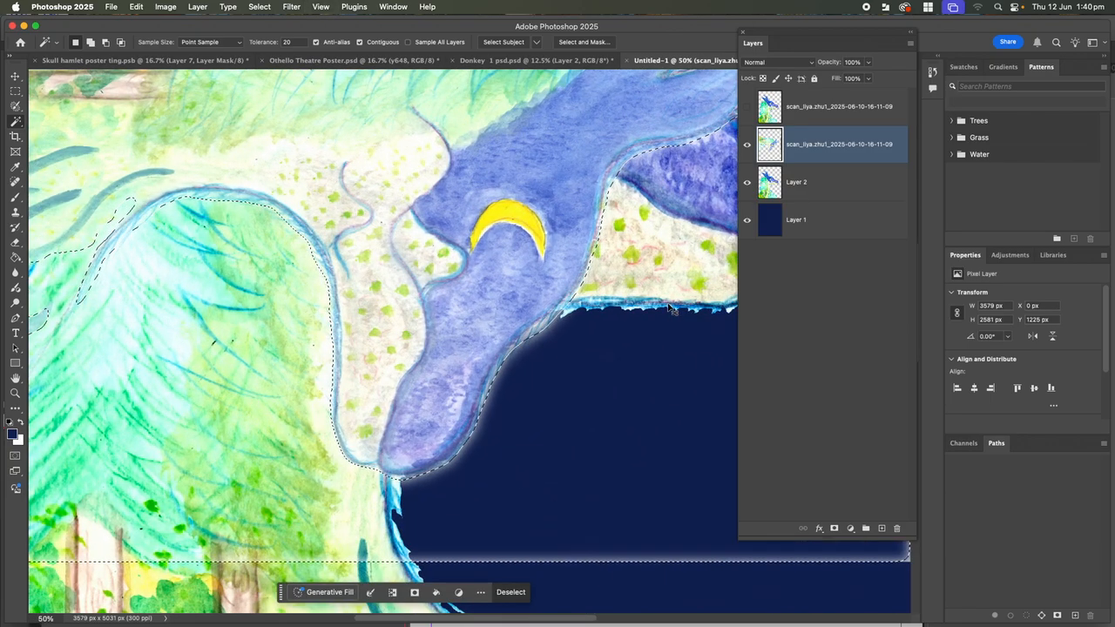
Deselect and move the cut-out scan layer onto the painted head at X 591 px, Y 1459 px
{"action": "left_click", "coordinate": [14, 78]}
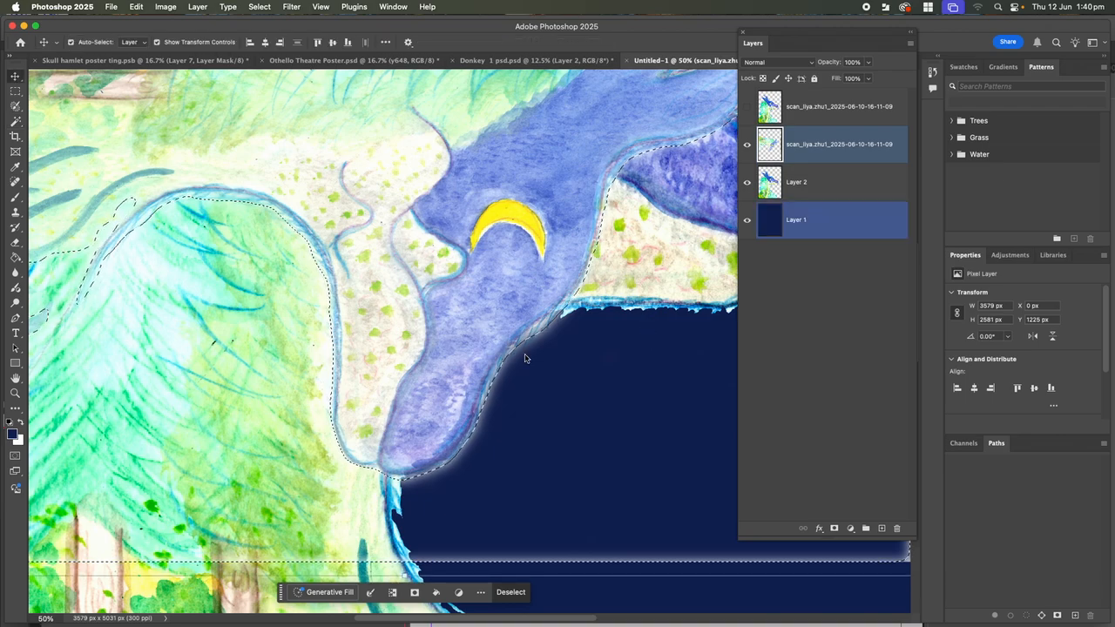
{"action": "key", "text": "super+d"}
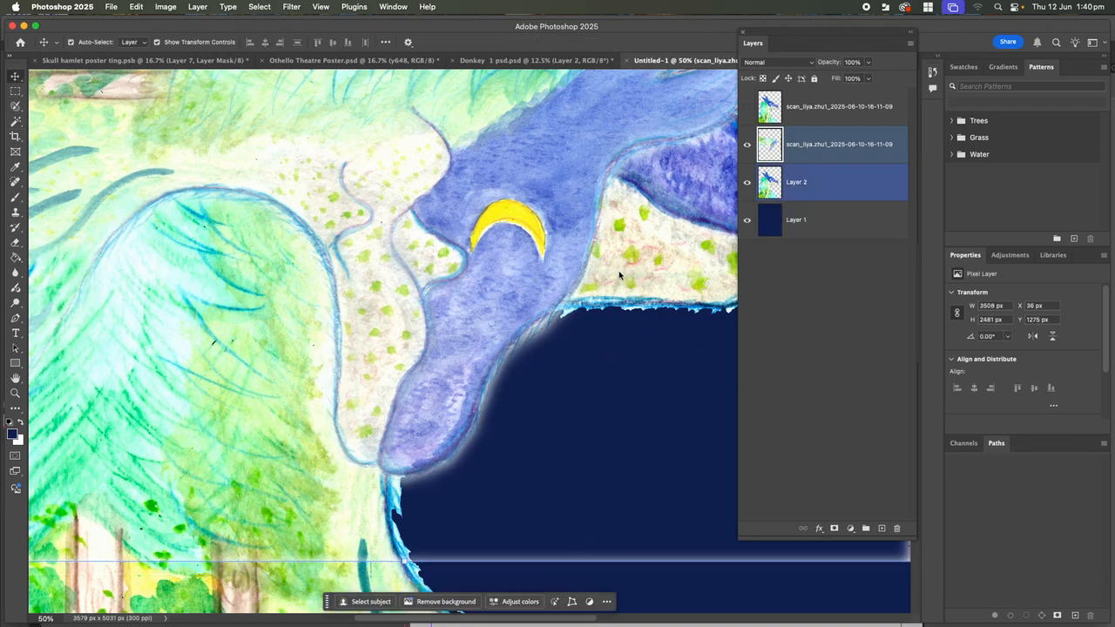
{"action": "left_click_drag", "start_coordinate": [539, 282], "coordinate": [598, 367]}
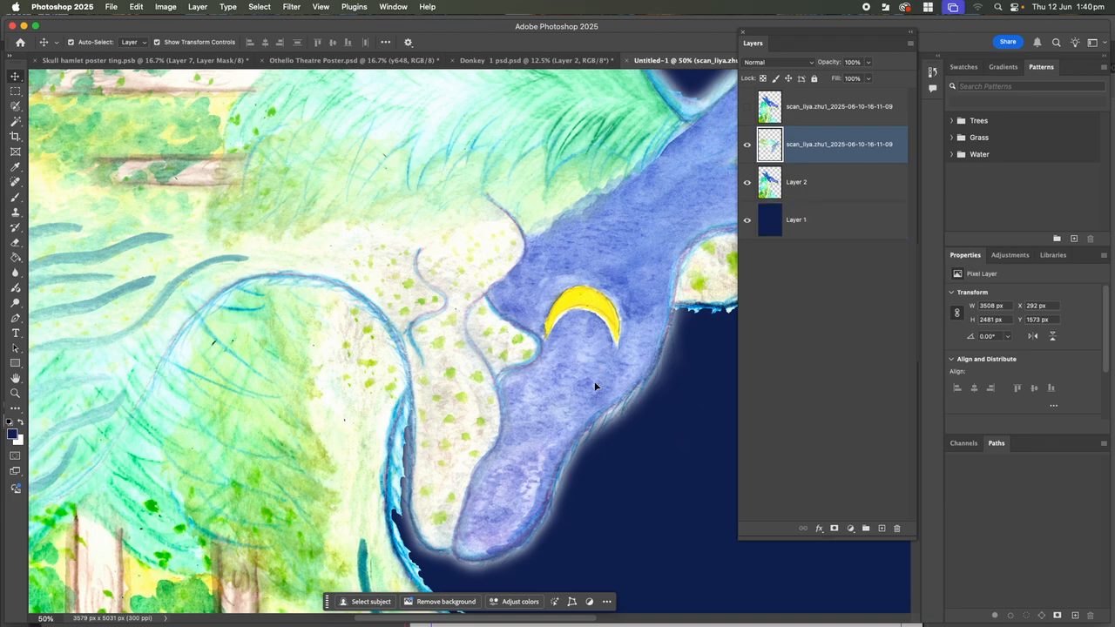
{"action": "left_click_drag", "start_coordinate": [545, 390], "coordinate": [606, 383]}
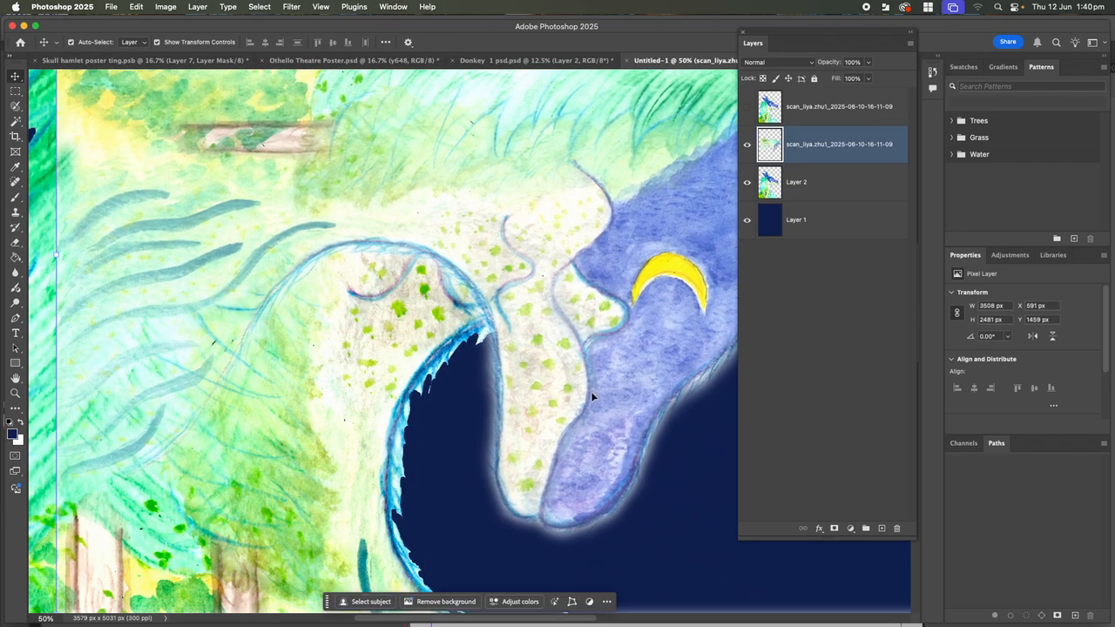
{"action": "left_click", "coordinate": [453, 424]}
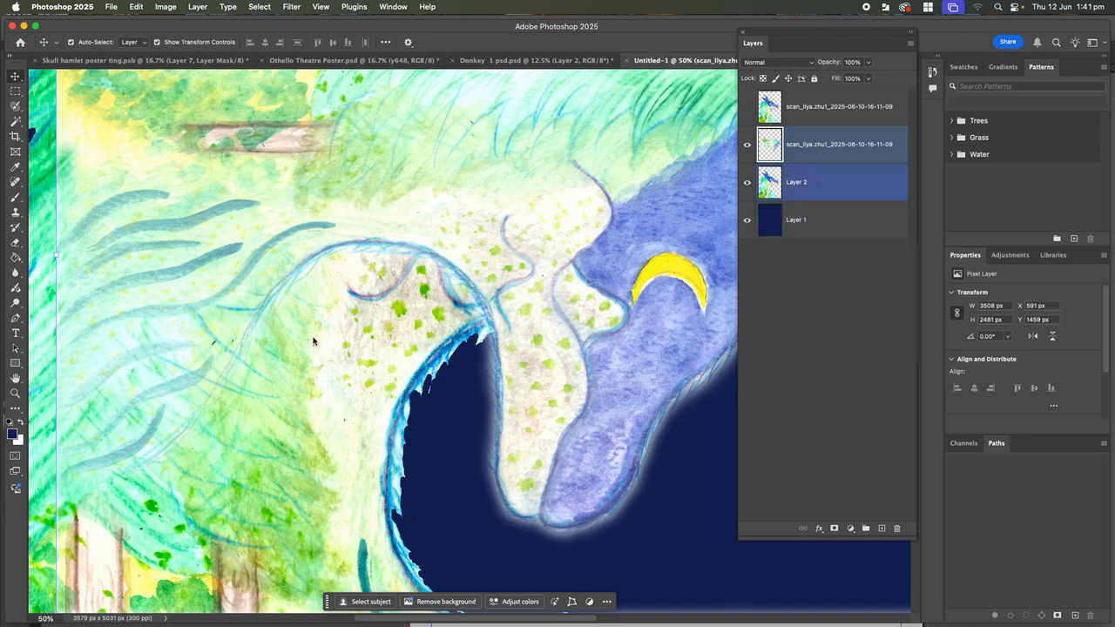
Hide the cut-out scan, zoom out, and delete both scan layers to the trash
{"action": "left_click", "coordinate": [747, 146]}
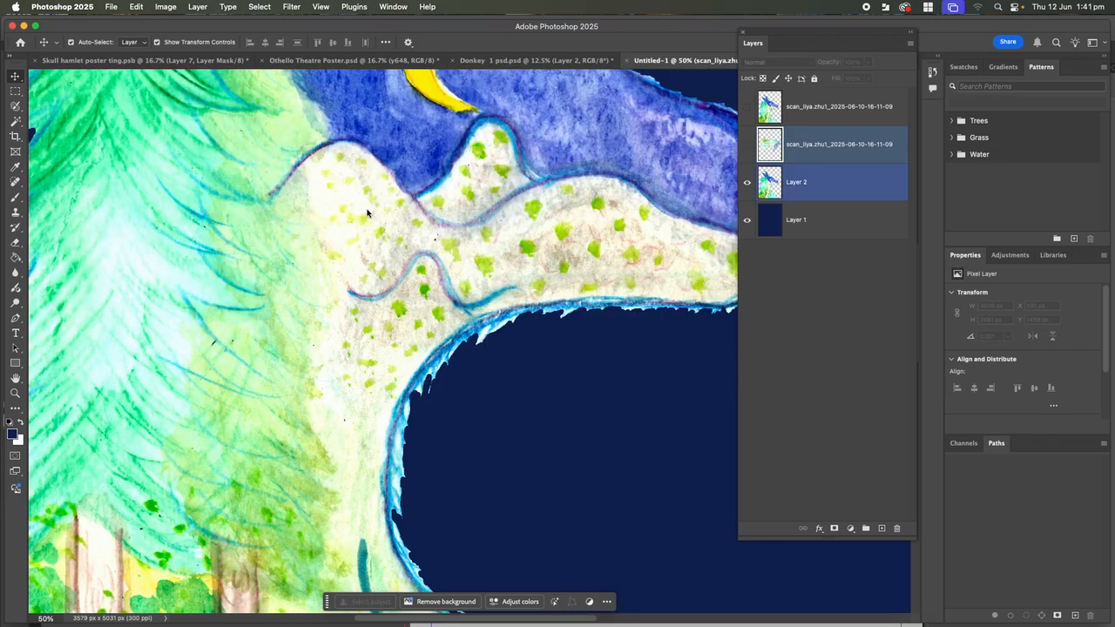
{"action": "left_click_drag", "start_coordinate": [313, 234], "coordinate": [531, 458]}
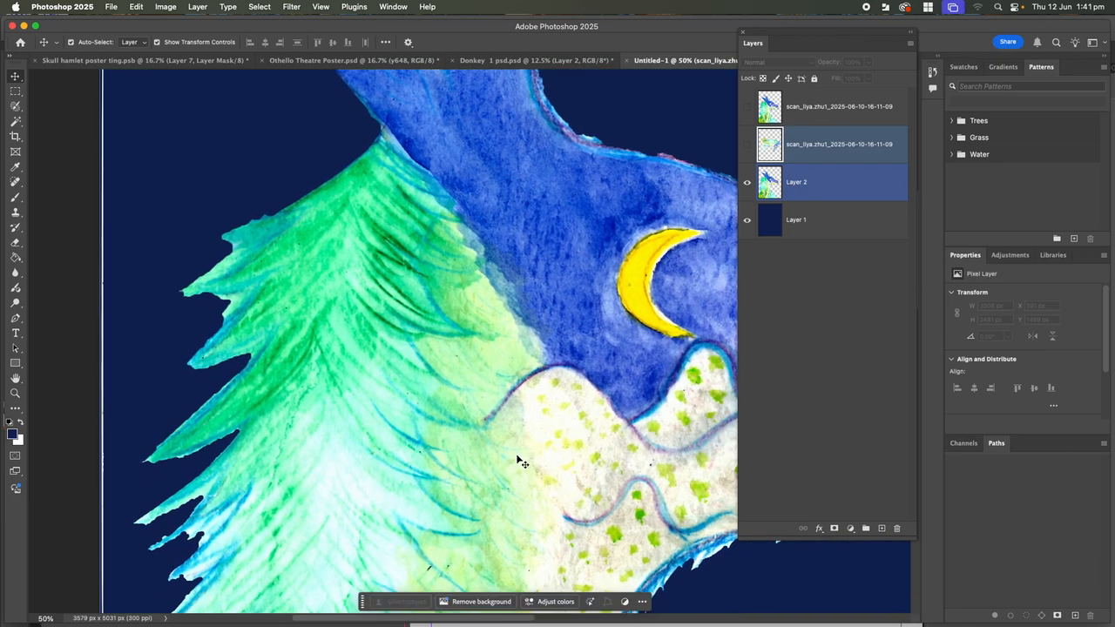
{"action": "key", "text": "super+minus"}
{"action": "key", "text": "super+minus"}
{"action": "key", "text": "super+minus"}
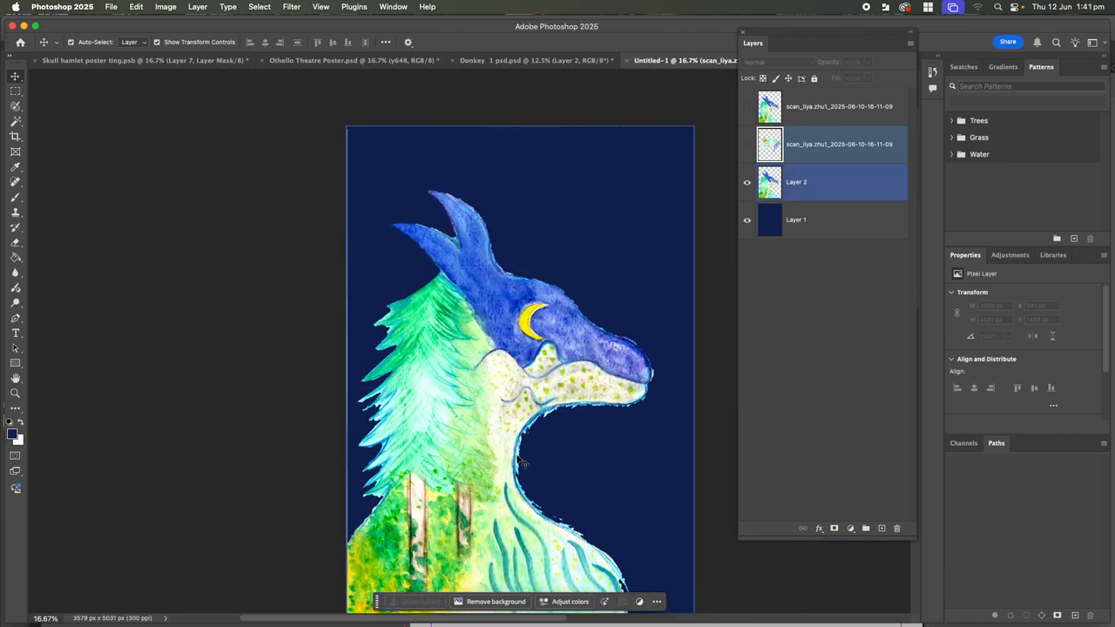
{"action": "left_click", "coordinate": [773, 180]}
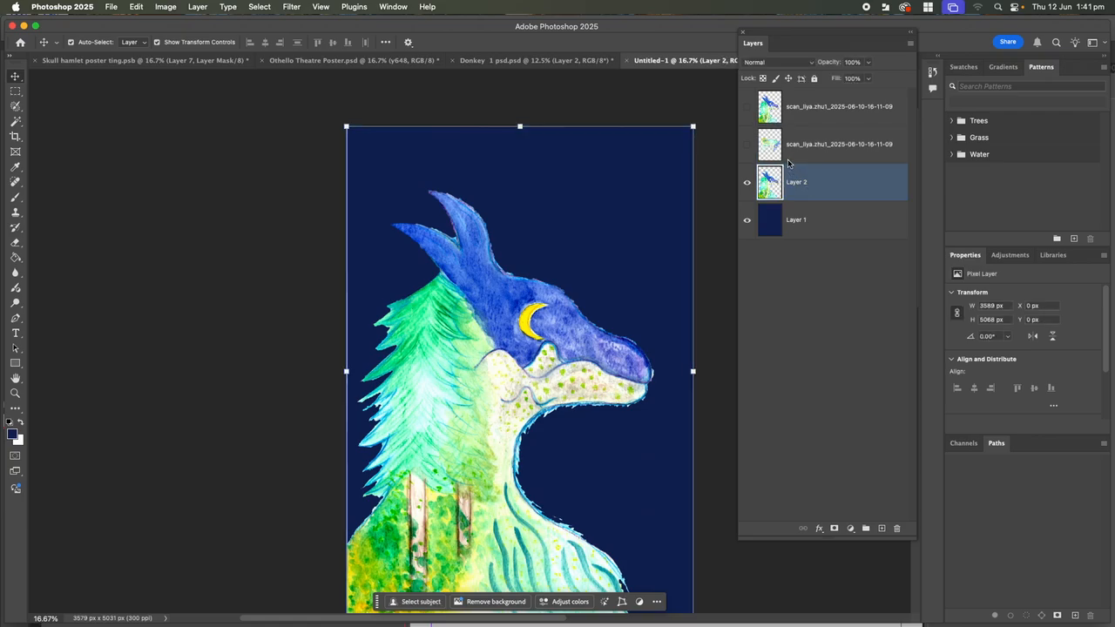
{"action": "left_click_drag", "start_coordinate": [807, 146], "coordinate": [899, 533]}
{"action": "left_click_drag", "start_coordinate": [808, 108], "coordinate": [899, 532]}
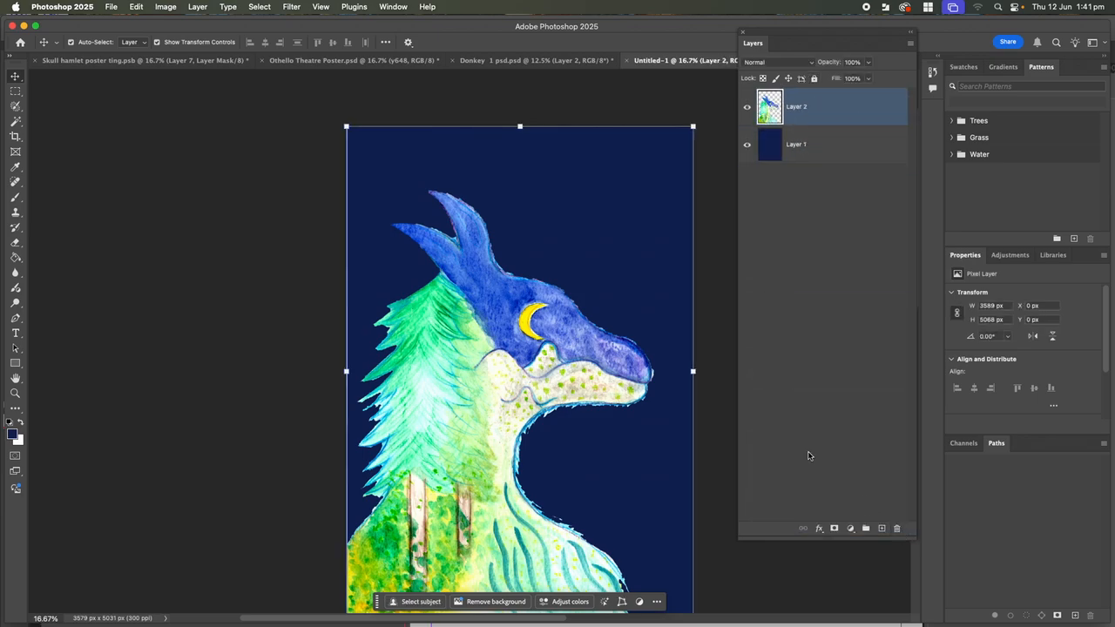
{"action": "left_click", "coordinate": [146, 209]}
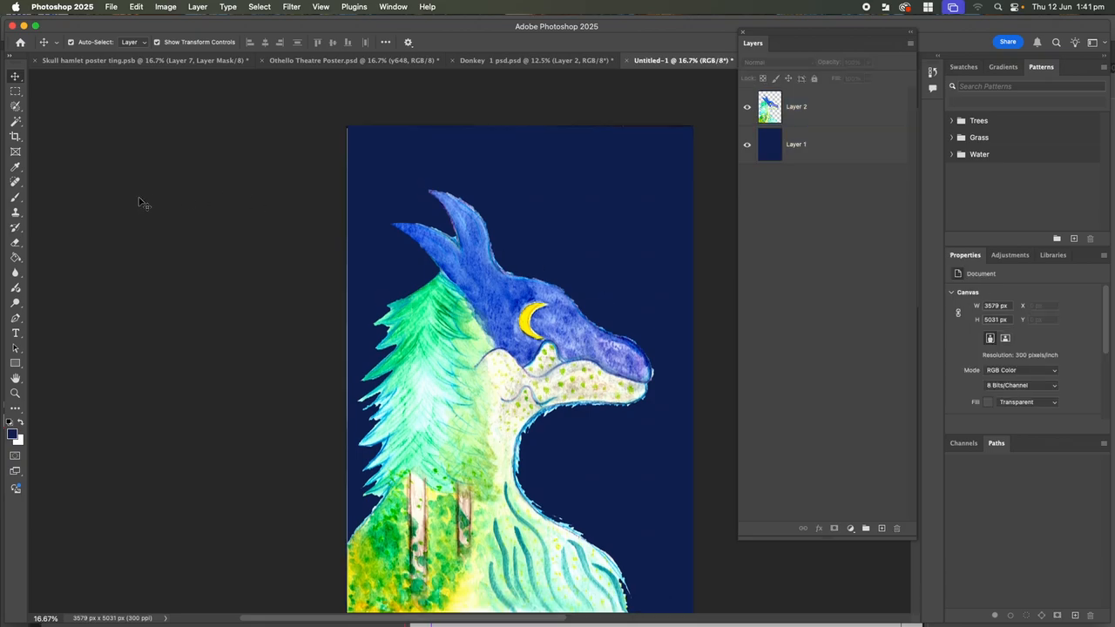
With Layer 2 selected, attempt Place Linked with a scanned PDF, cancelling and dismissing the error
{"action": "scroll", "coordinate": [140, 203], "scroll_direction": "down", "scroll_amount": 1}
{"action": "left_click", "coordinate": [618, 164]}
{"action": "left_click", "coordinate": [800, 103]}
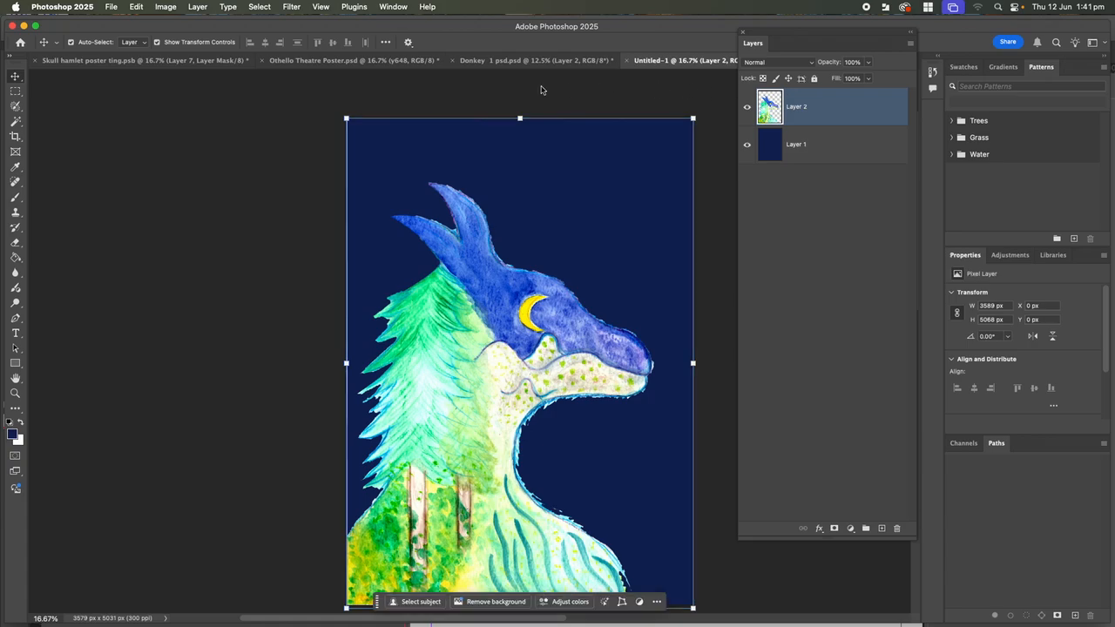
{"action": "left_click", "coordinate": [126, 169]}
{"action": "left_click", "coordinate": [111, 7]}
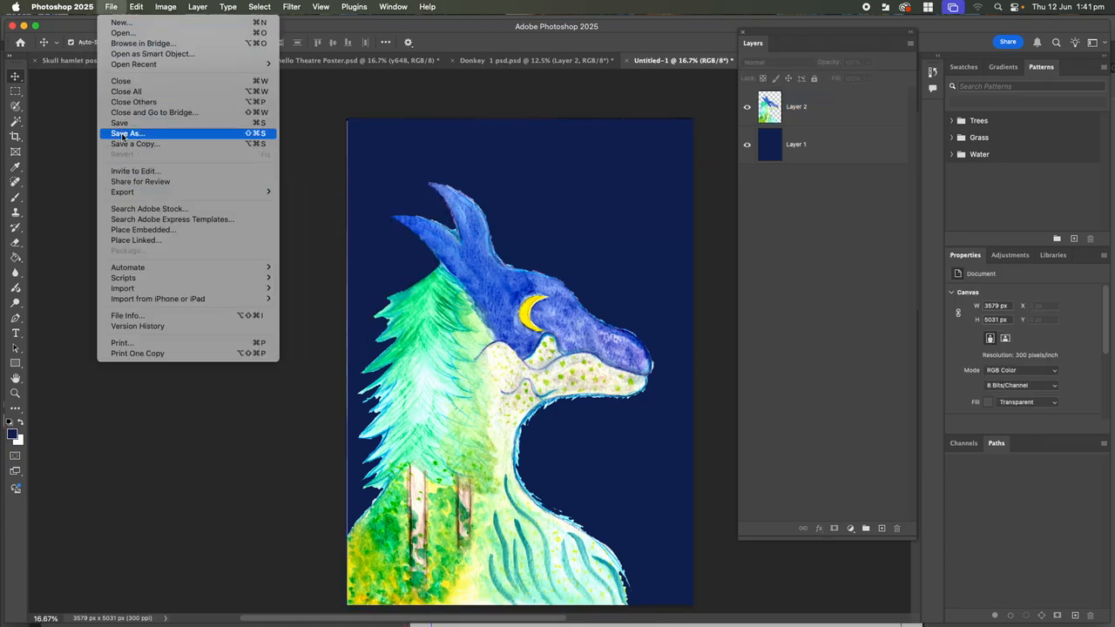
{"action": "left_click", "coordinate": [144, 241]}
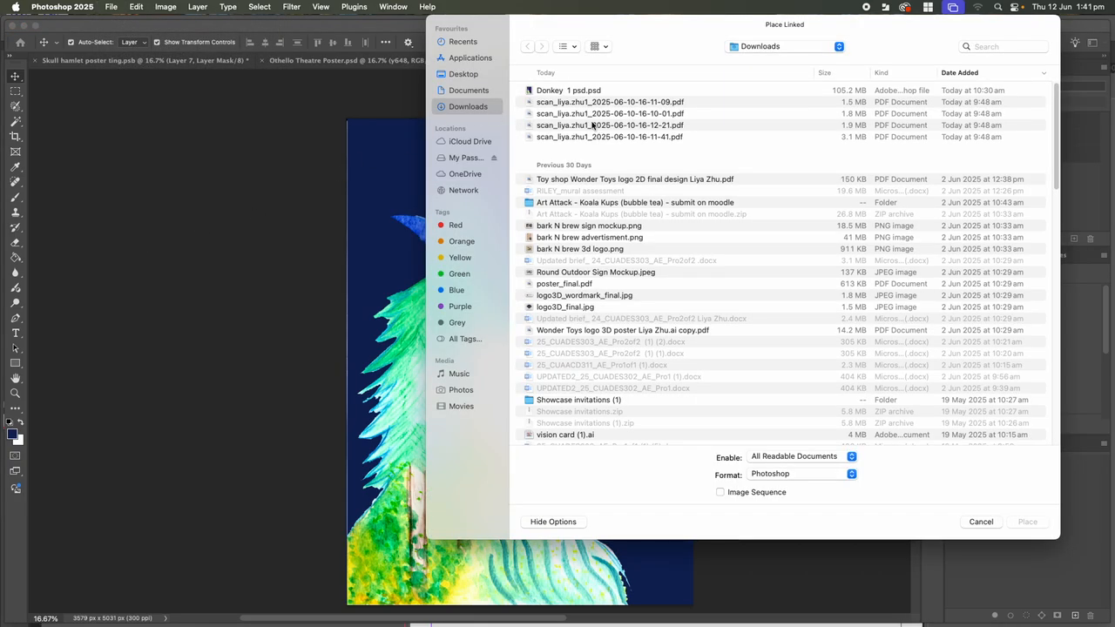
{"action": "double_click", "coordinate": [583, 114]}
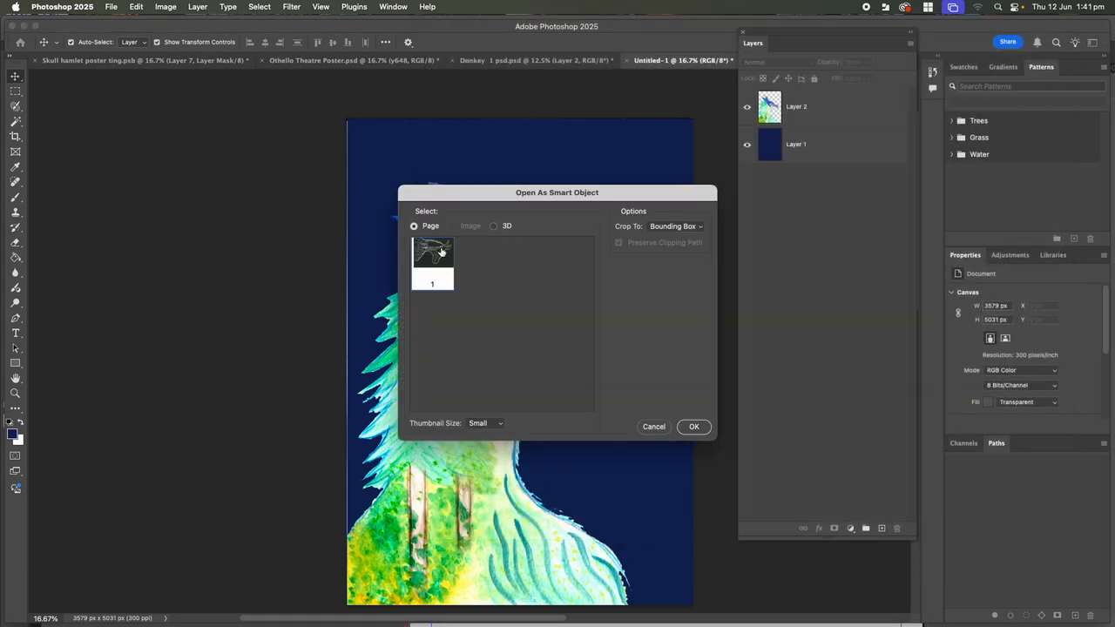
{"action": "left_click", "coordinate": [654, 426]}
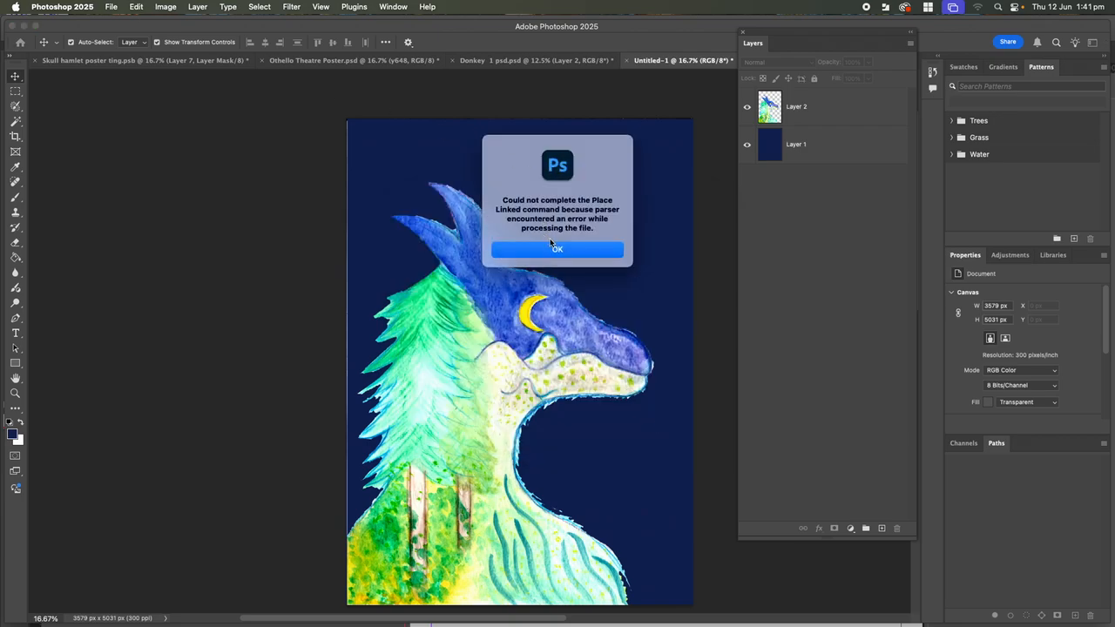
{"action": "left_click", "coordinate": [548, 249]}
Place the last scanned PDF in Downloads as a linked smart object, using page 1
{"action": "left_click", "coordinate": [111, 7]}
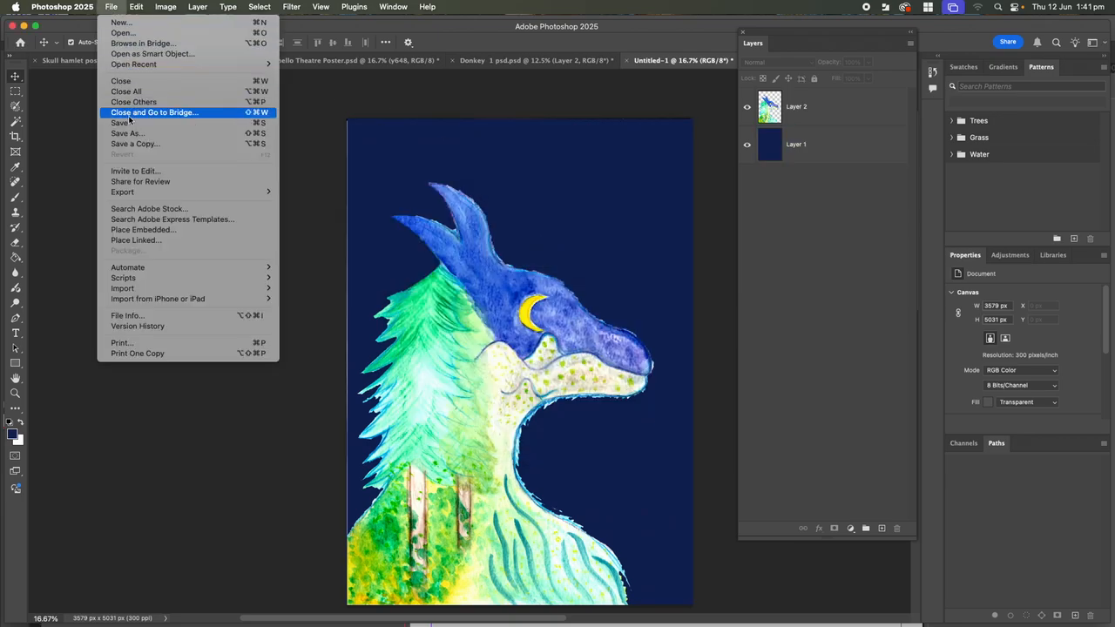
{"action": "left_click", "coordinate": [155, 241]}
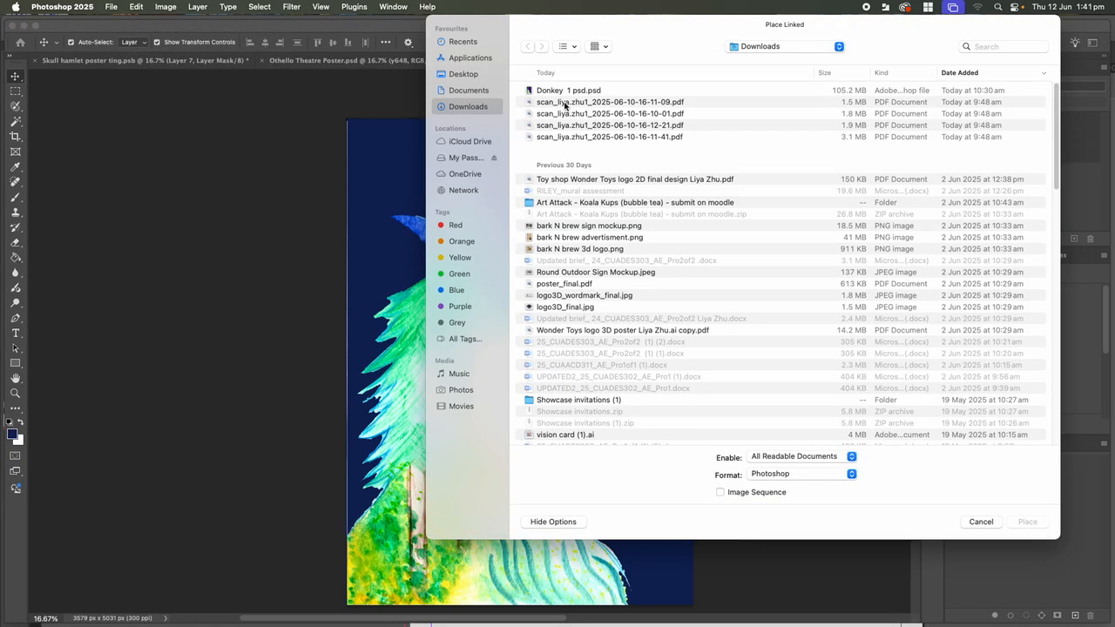
{"action": "left_click", "coordinate": [565, 103]}
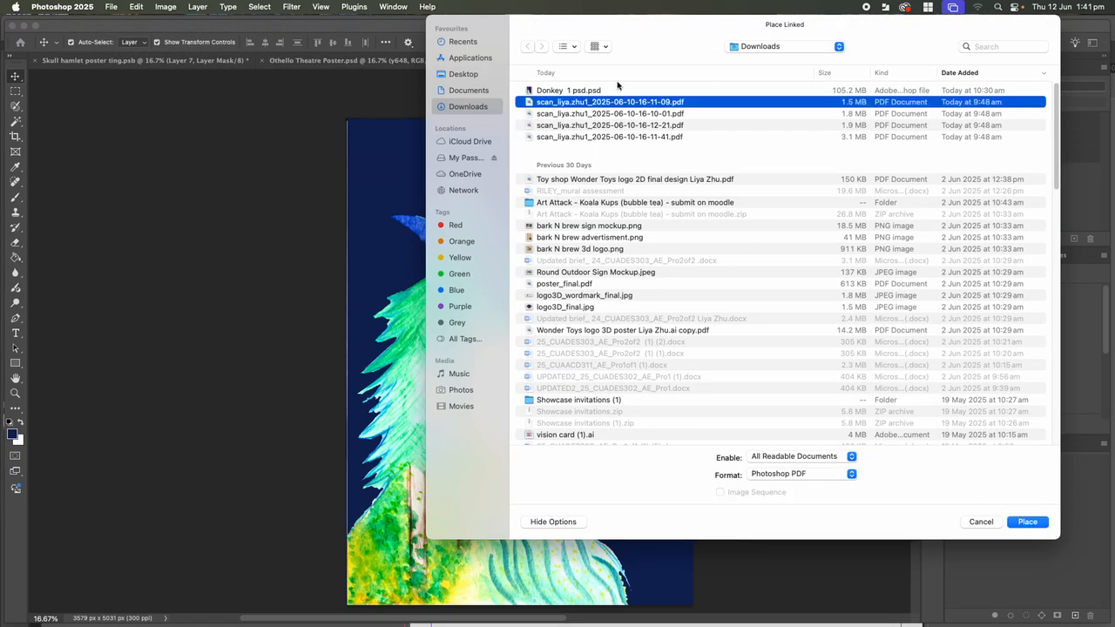
{"action": "left_click", "coordinate": [619, 114]}
{"action": "left_click", "coordinate": [607, 126]}
{"action": "left_click", "coordinate": [1021, 527]}
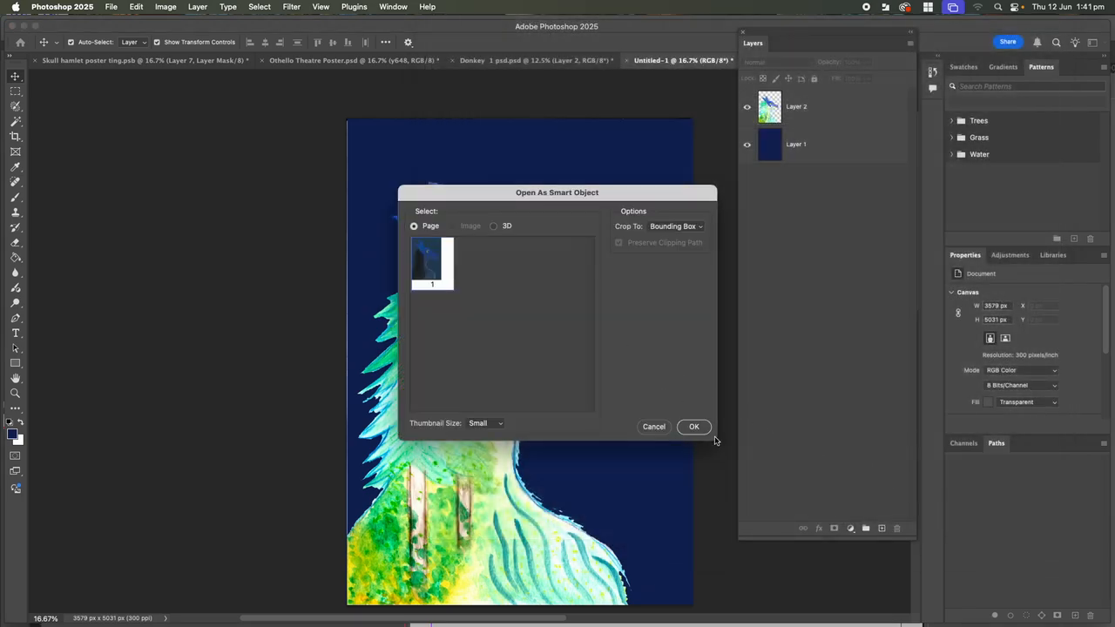
{"action": "left_click", "coordinate": [694, 427]}
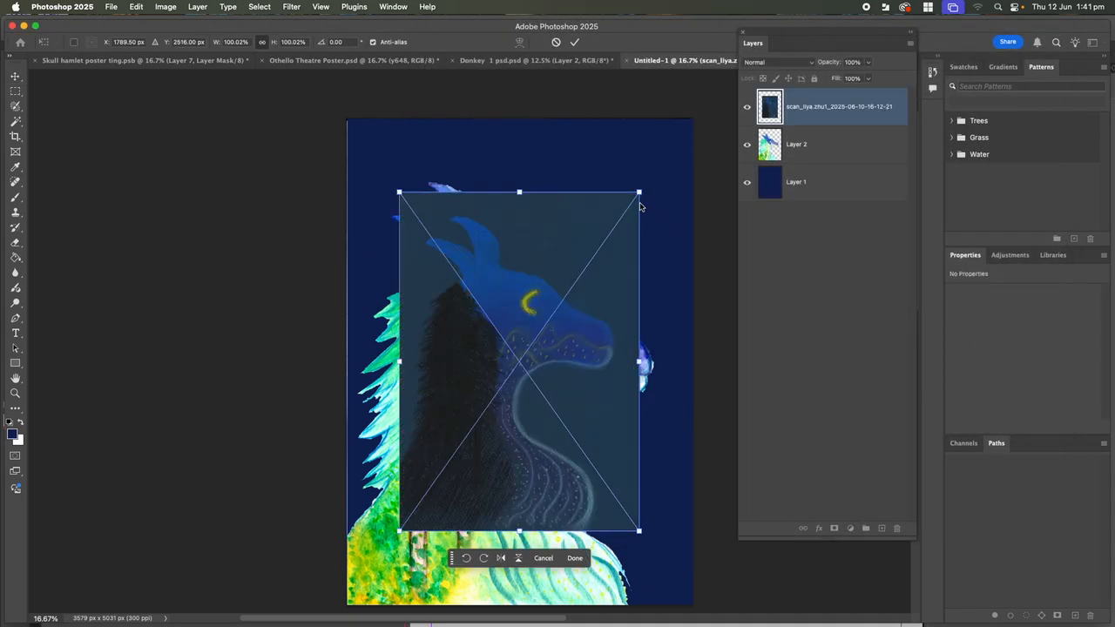
Enlarge the placed scan to about 144% (3574 × 5053 px) so it fills the canvas, and commit
{"action": "left_click_drag", "start_coordinate": [640, 192], "coordinate": [696, 112]}
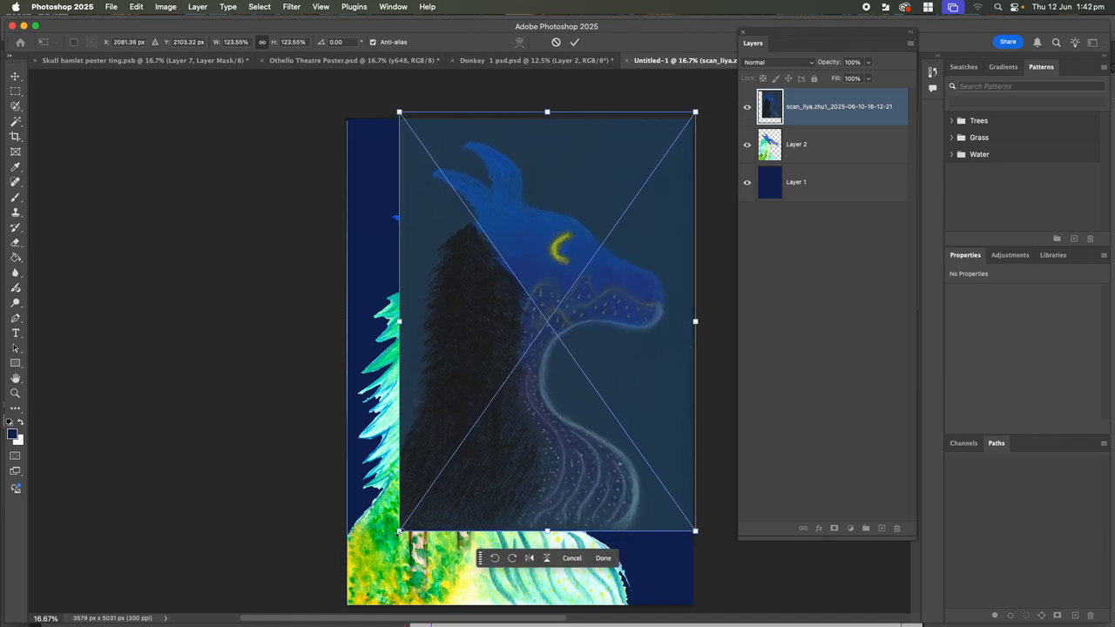
{"action": "left_click_drag", "start_coordinate": [399, 530], "coordinate": [347, 607]}
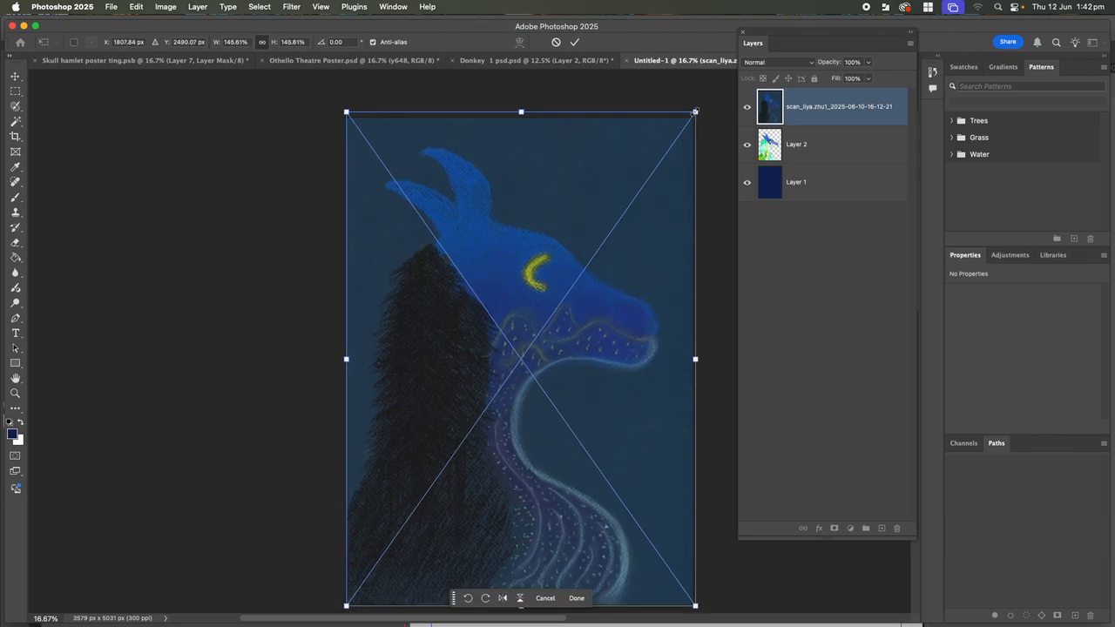
{"action": "left_click_drag", "start_coordinate": [696, 111], "coordinate": [692, 115]}
{"action": "left_click_drag", "start_coordinate": [347, 608], "coordinate": [346, 606]}
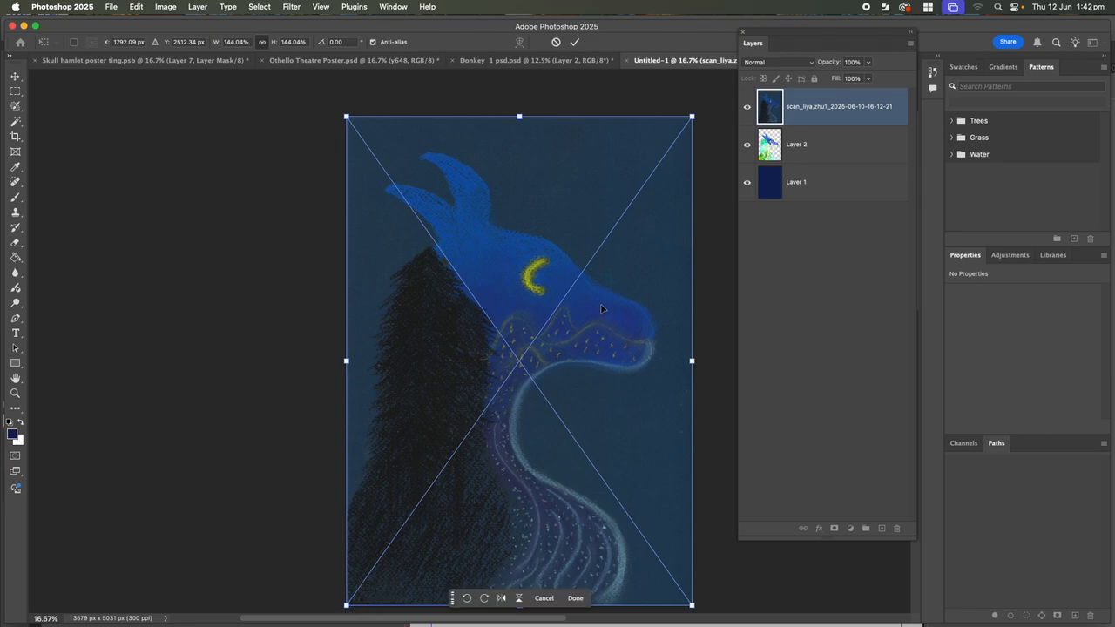
{"action": "key", "text": "Return"}
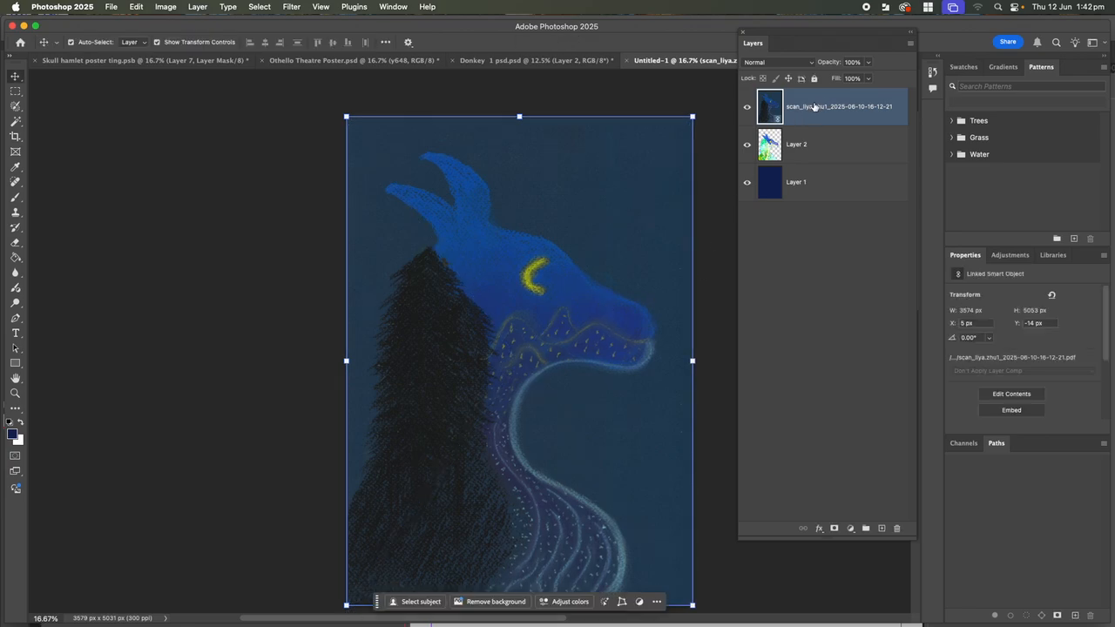
Rasterize the scan smart object into a regular pixel layer
{"action": "left_click", "coordinate": [198, 7]}
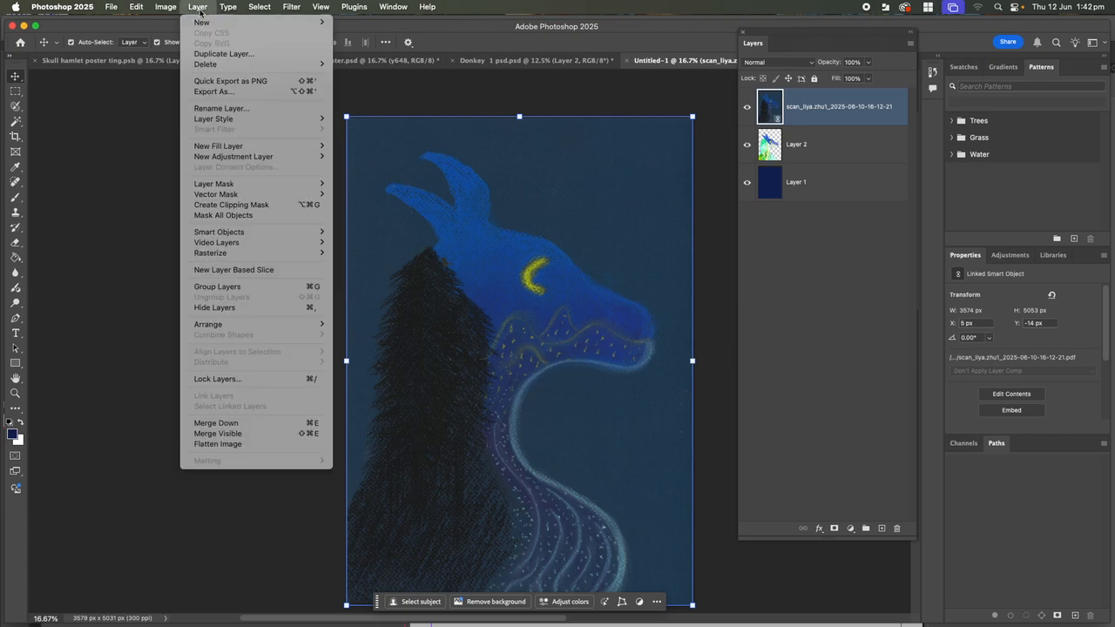
{"action": "mouse_move", "coordinate": [221, 254]}
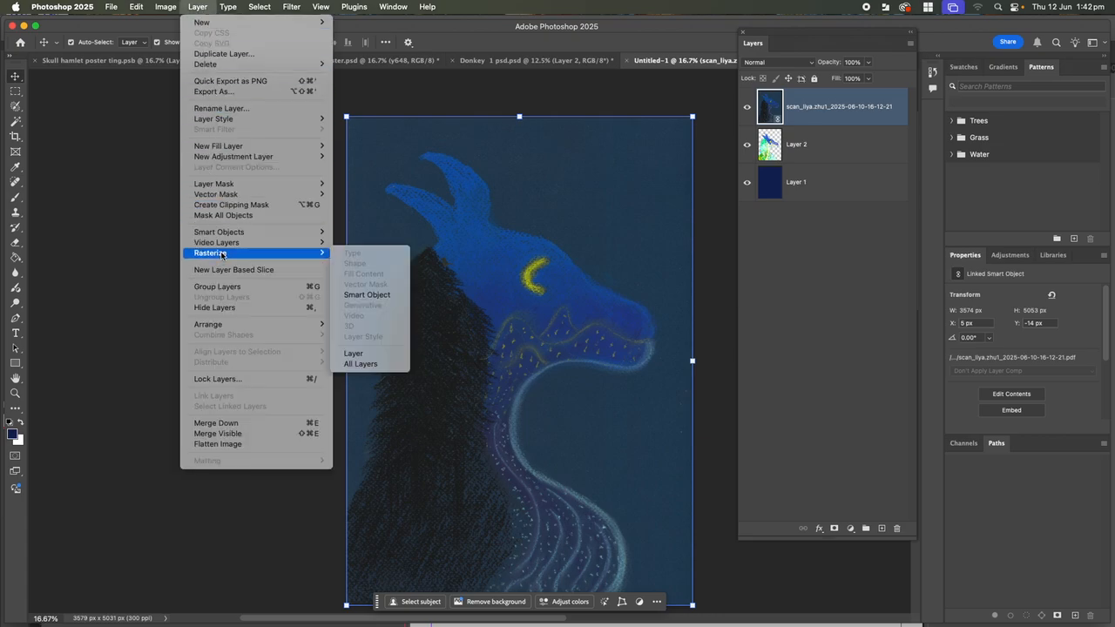
{"action": "left_click", "coordinate": [367, 294]}
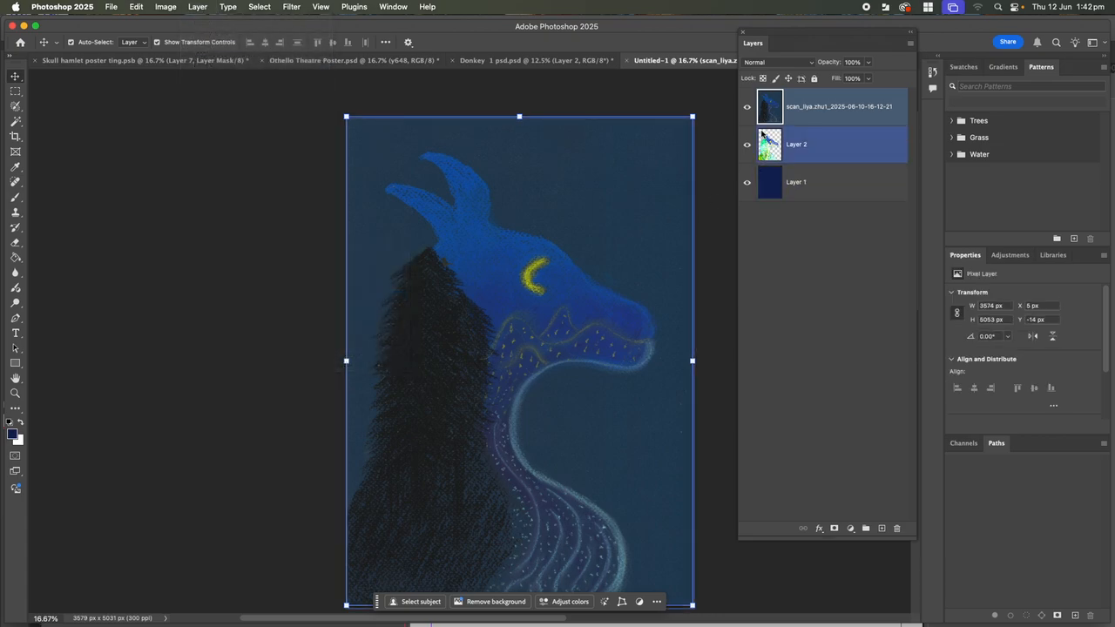
Lower the scan layer's fill to 39% and shift it down and right
{"action": "left_click", "coordinate": [868, 79]}
{"action": "left_click_drag", "start_coordinate": [869, 98], "coordinate": [836, 100]}
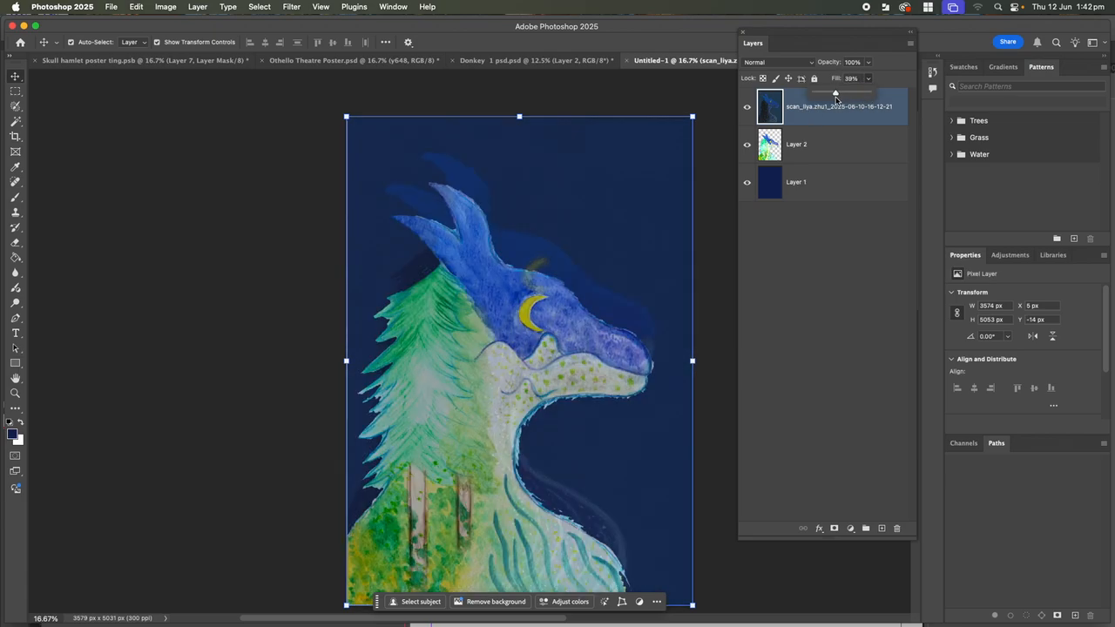
{"action": "left_click", "coordinate": [611, 293]}
{"action": "left_click_drag", "start_coordinate": [643, 241], "coordinate": [652, 268]}
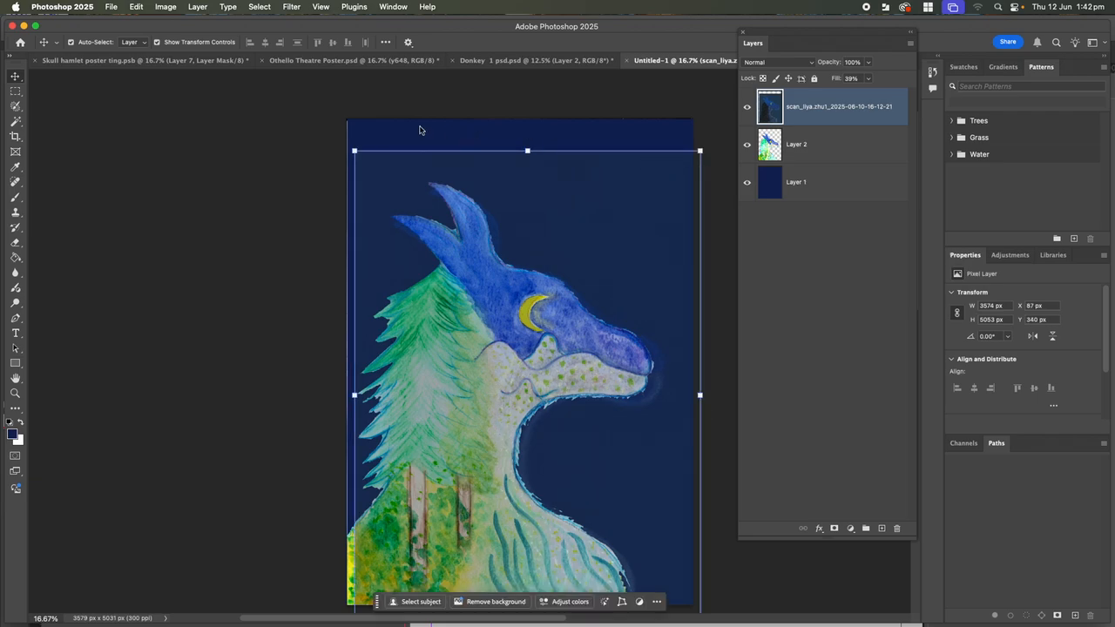
Scale the scan layer to 97.5% (3485 × 4927 px), nudge it to X 94, Y 330, and commit
{"action": "left_click", "coordinate": [136, 7]}
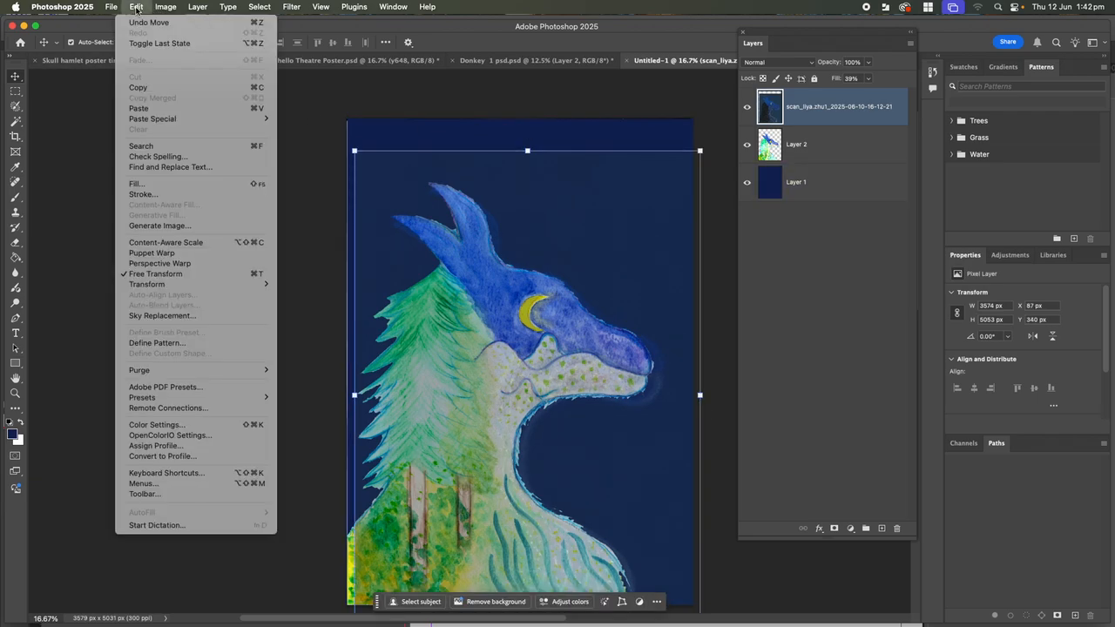
{"action": "mouse_move", "coordinate": [181, 286]}
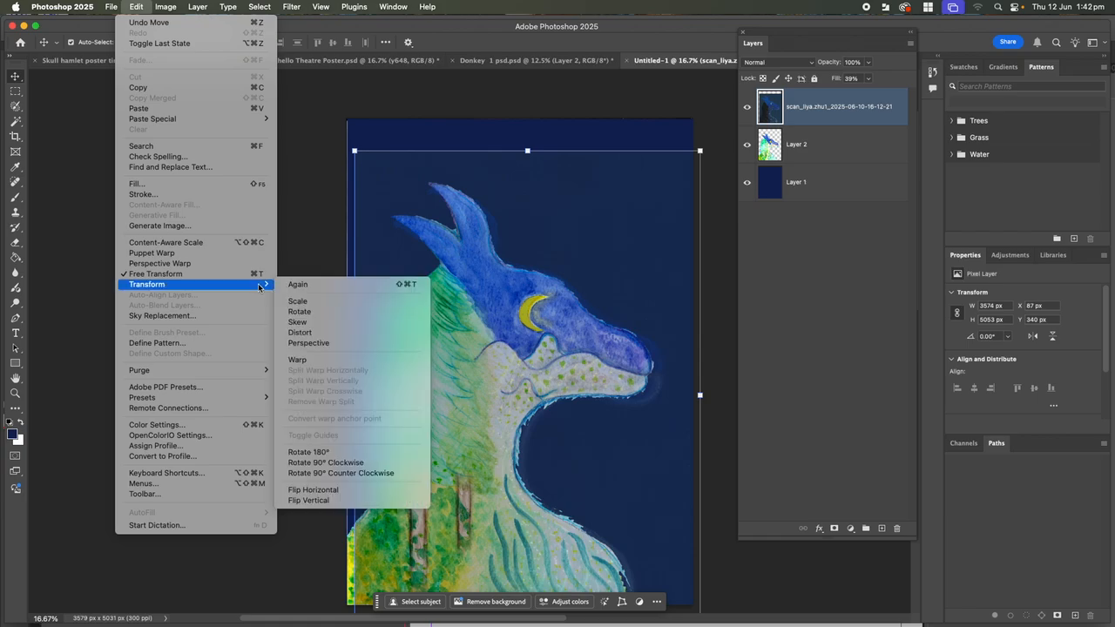
{"action": "left_click", "coordinate": [296, 302]}
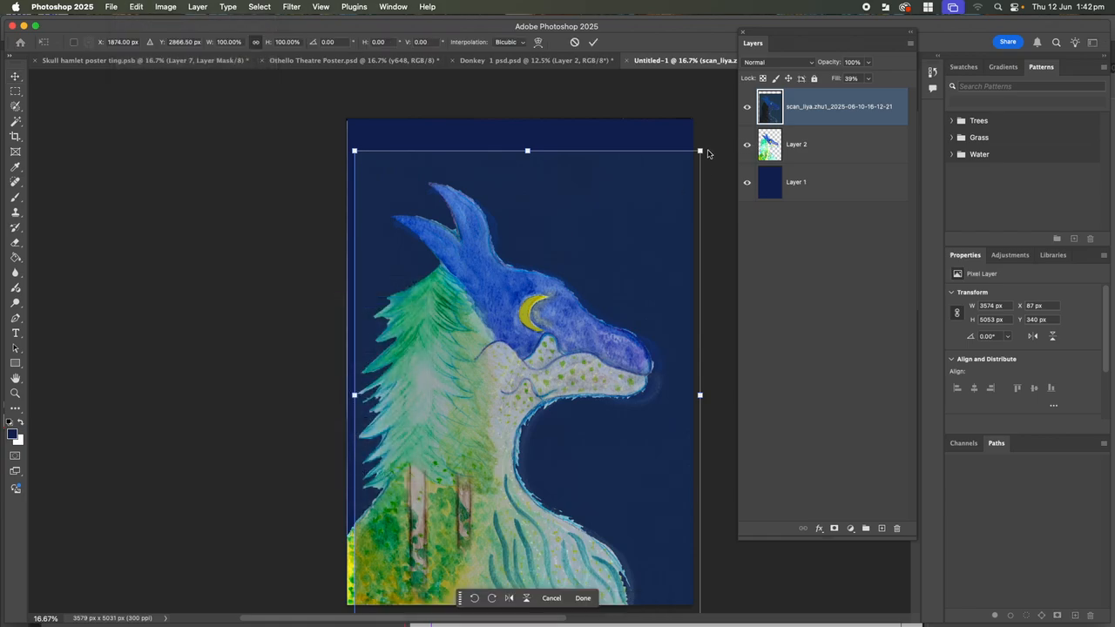
{"action": "left_click_drag", "start_coordinate": [702, 150], "coordinate": [701, 150]}
{"action": "left_click_drag", "start_coordinate": [703, 396], "coordinate": [692, 393]}
{"action": "left_click_drag", "start_coordinate": [638, 349], "coordinate": [643, 329]}
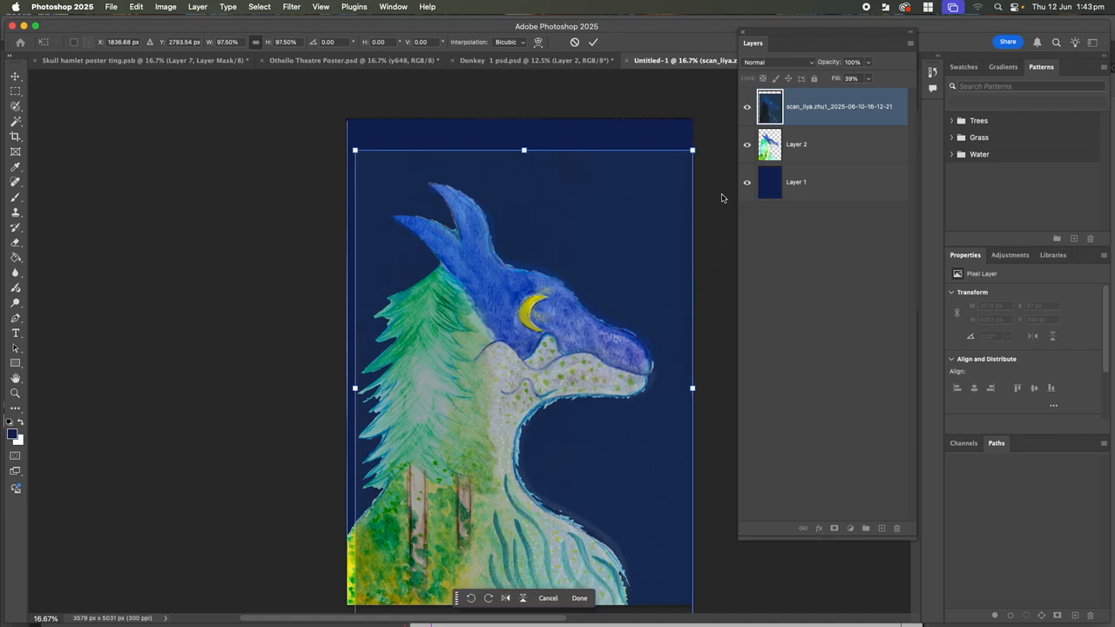
{"action": "key", "text": "Return"}
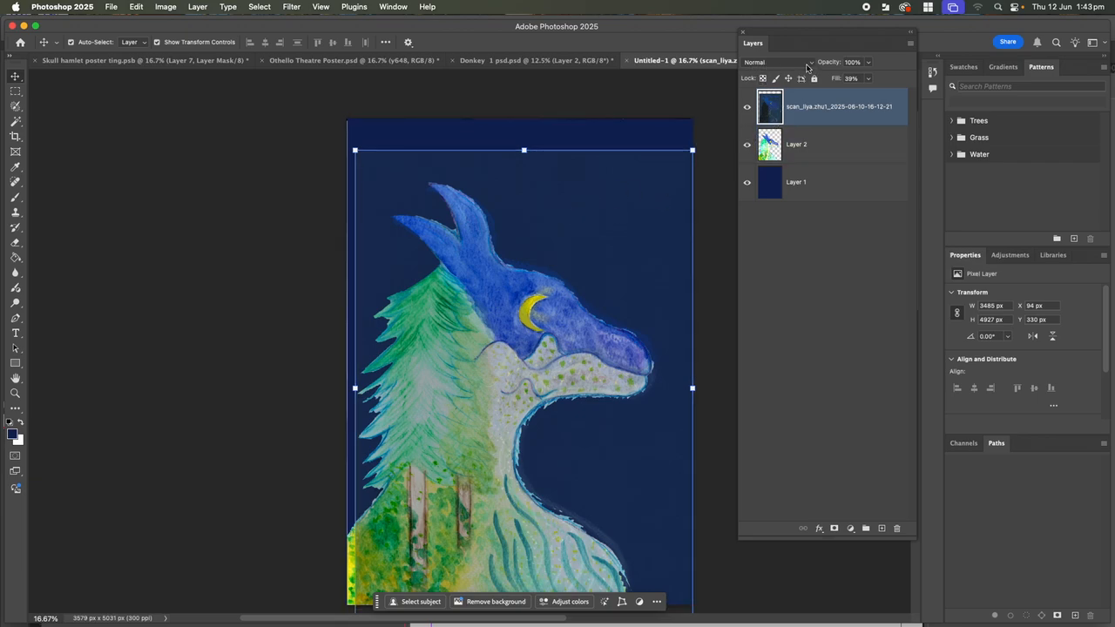
Browse the scan layer's blend modes, previewing Multiply, while keeping Normal
{"action": "left_click", "coordinate": [753, 64]}
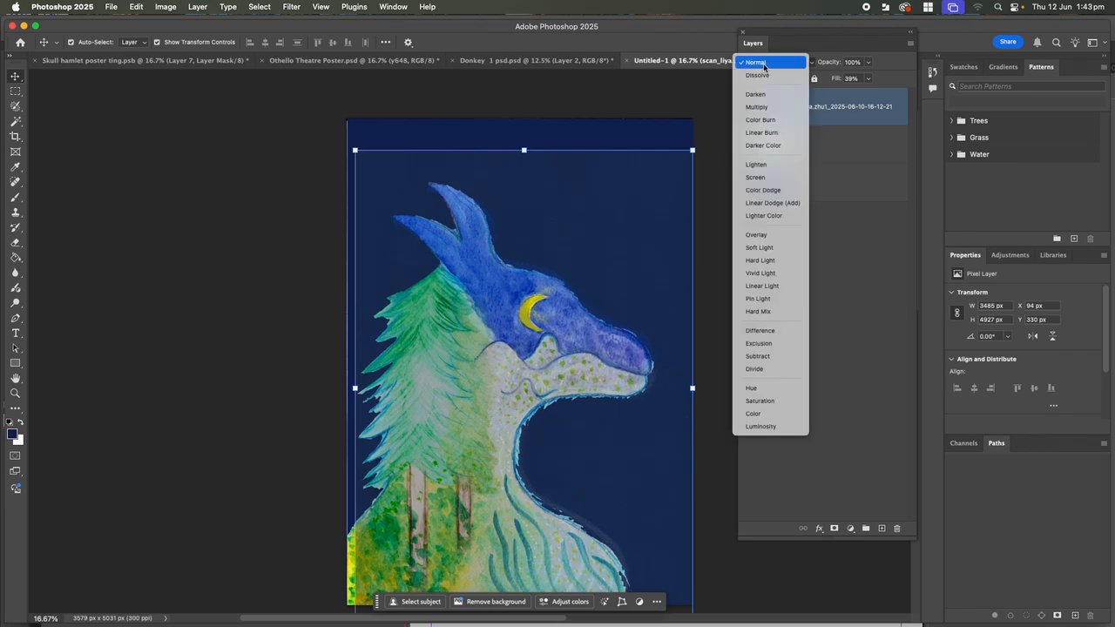
{"action": "left_click", "coordinate": [797, 66]}
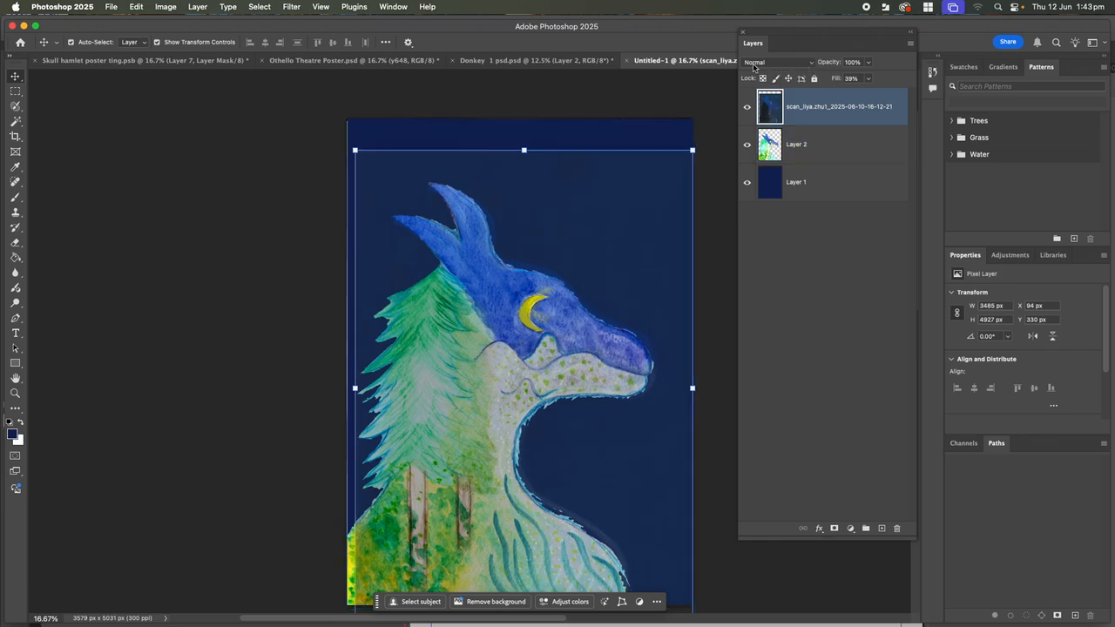
{"action": "left_click", "coordinate": [810, 67]}
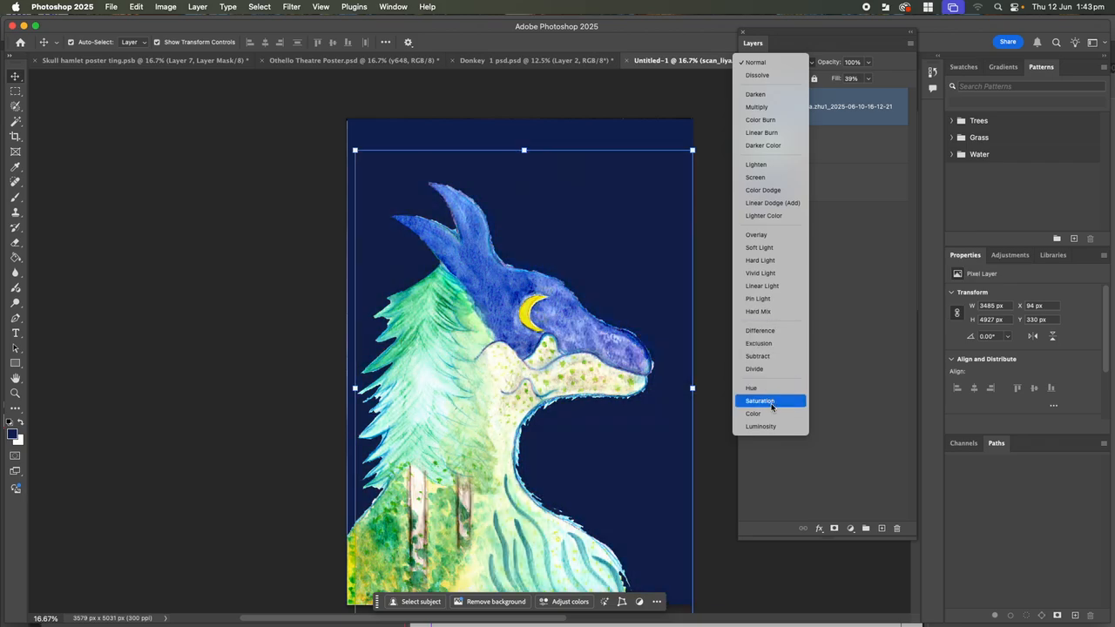
{"action": "left_click", "coordinate": [772, 62]}
Raise the scan layer's fill to 100% and preview blend modes such as Color Burn and Divide
{"action": "left_click", "coordinate": [868, 78]}
{"action": "left_click_drag", "start_coordinate": [869, 93], "coordinate": [908, 94]}
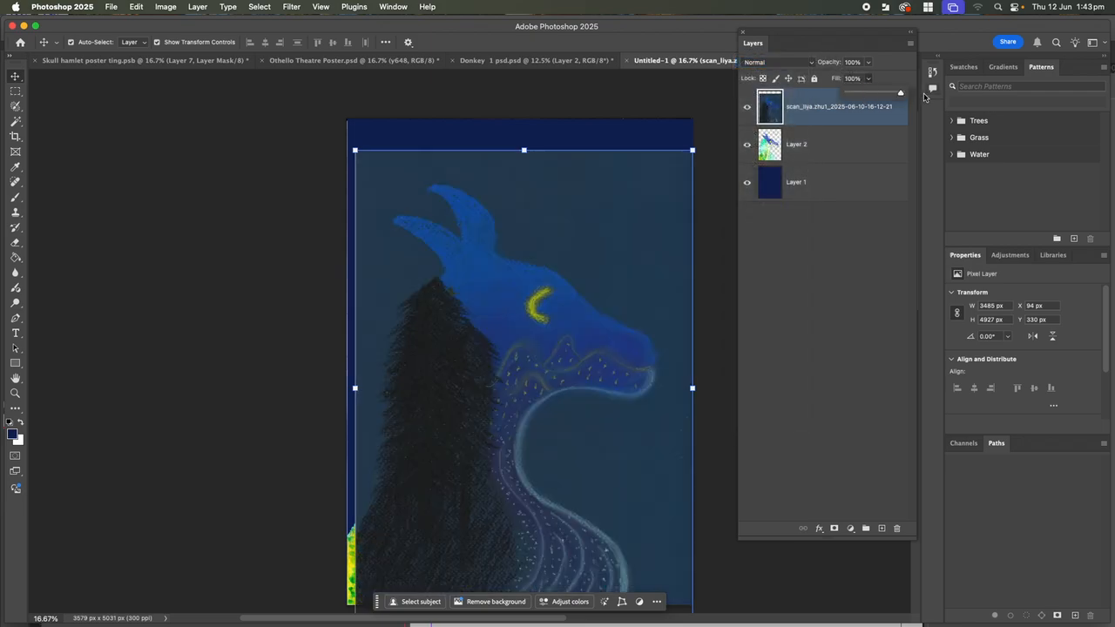
{"action": "left_click", "coordinate": [810, 64]}
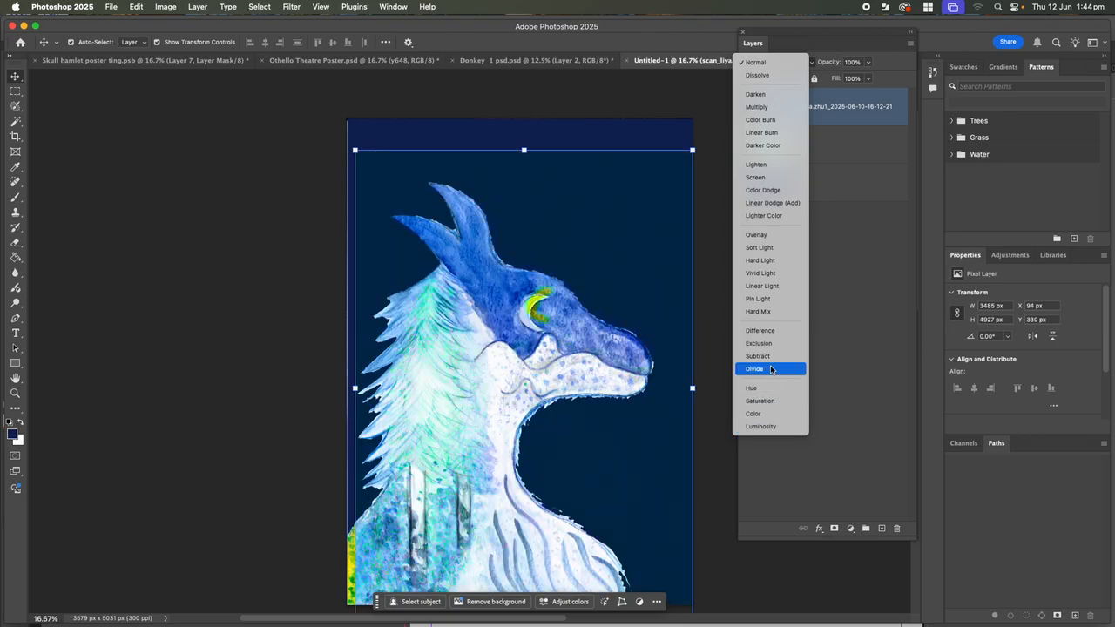
Try Linear Light, reset the scan layer to Normal blending, and move it below Layer 2
{"action": "left_click", "coordinate": [767, 288]}
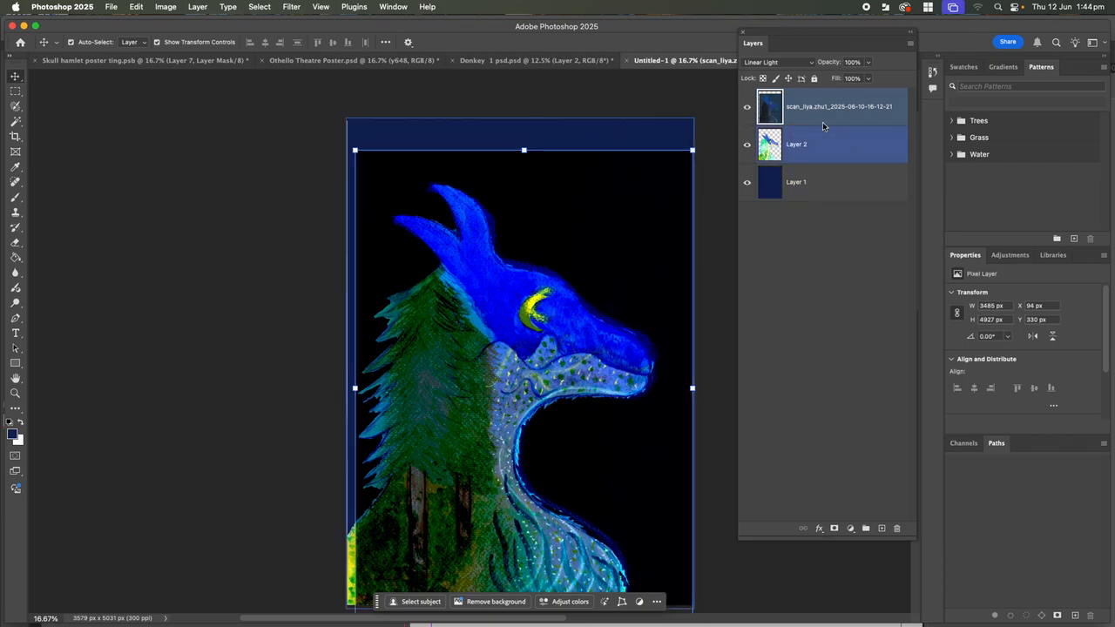
{"action": "left_click", "coordinate": [780, 62]}
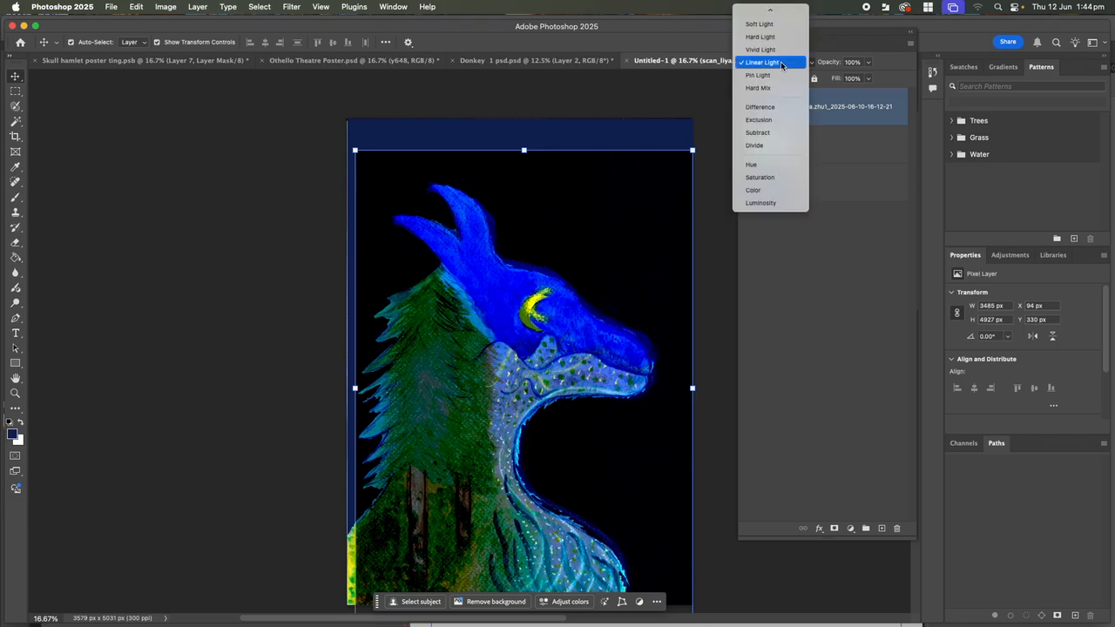
{"action": "left_click", "coordinate": [780, 61]}
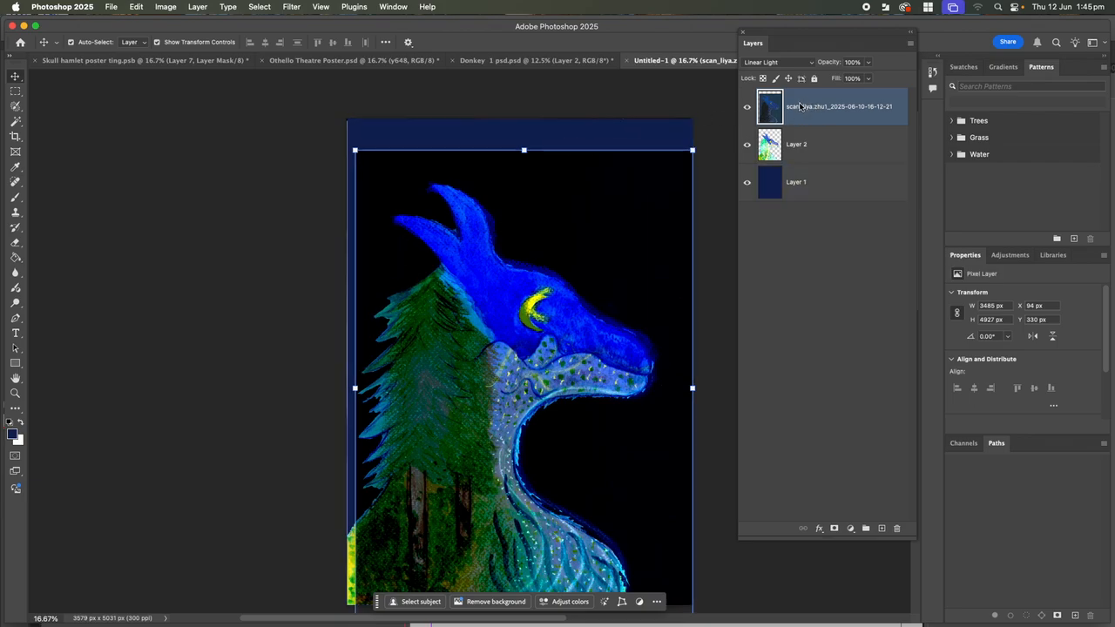
{"action": "key", "text": "shift+alt+n"}
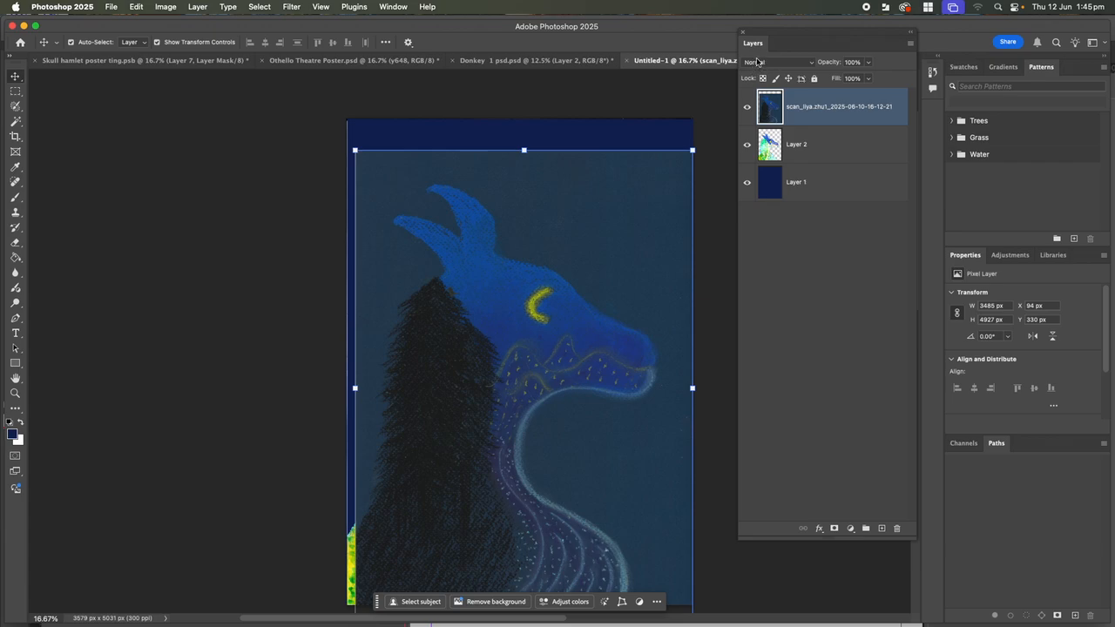
{"action": "left_click_drag", "start_coordinate": [810, 111], "coordinate": [808, 159]}
Select Layer 2 on its own and change its blend mode to Divide
{"action": "left_click", "coordinate": [772, 112]}
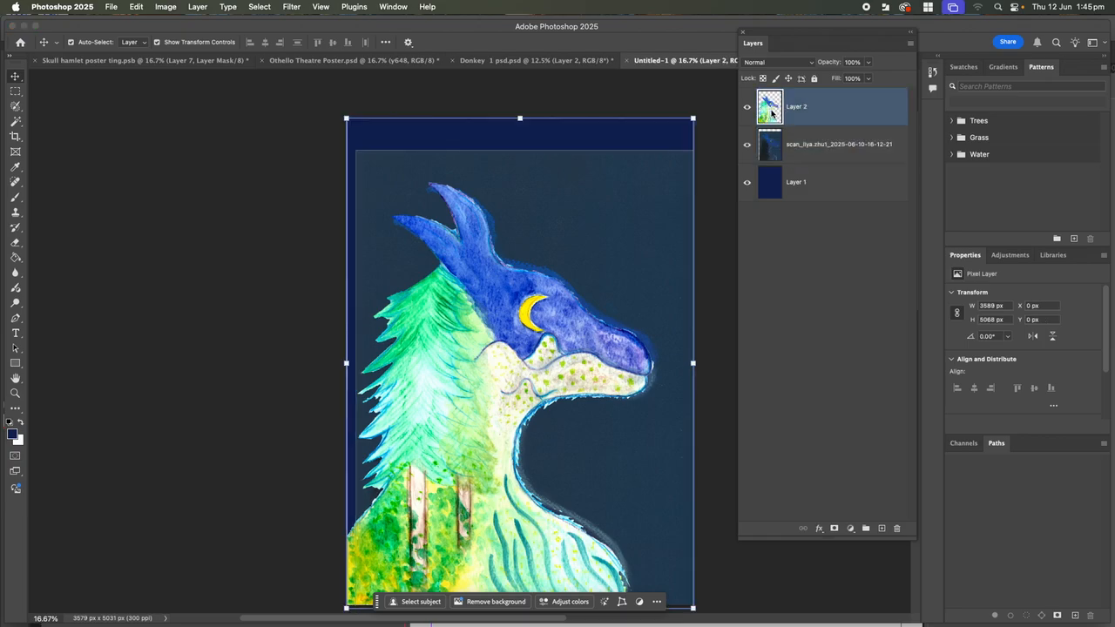
{"action": "left_click", "coordinate": [774, 154], "text": "shift"}
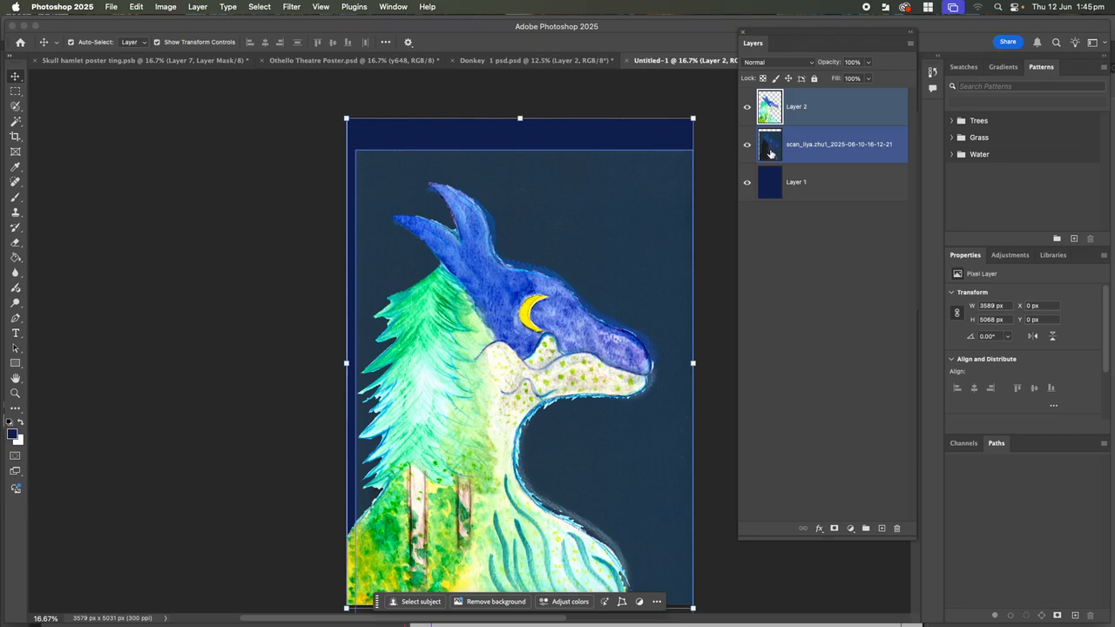
{"action": "left_click", "coordinate": [774, 122]}
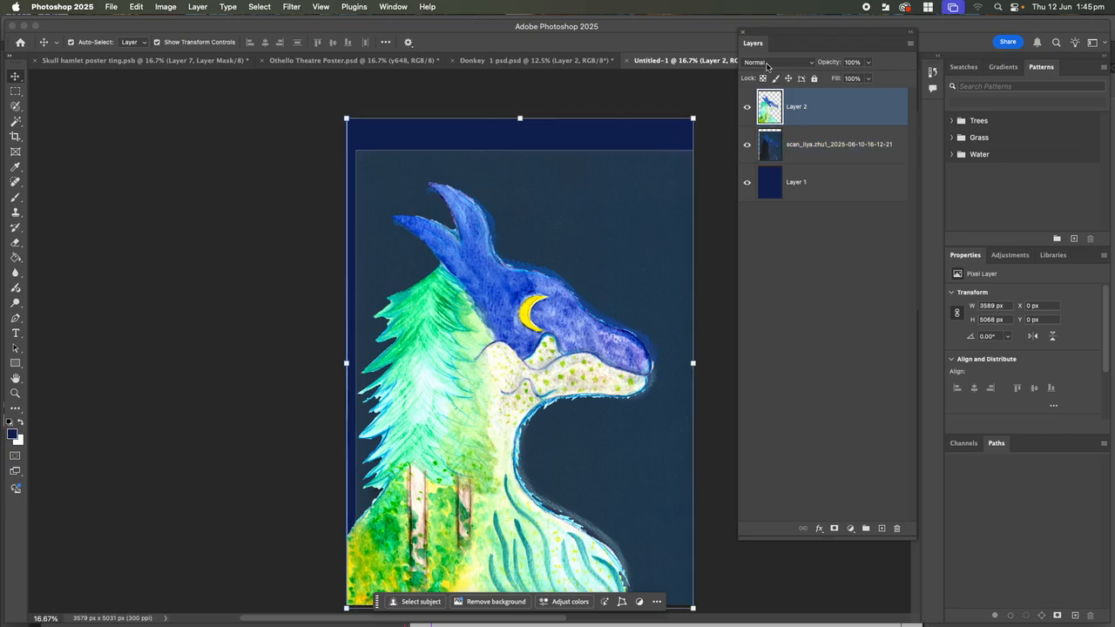
{"action": "left_click", "coordinate": [815, 67]}
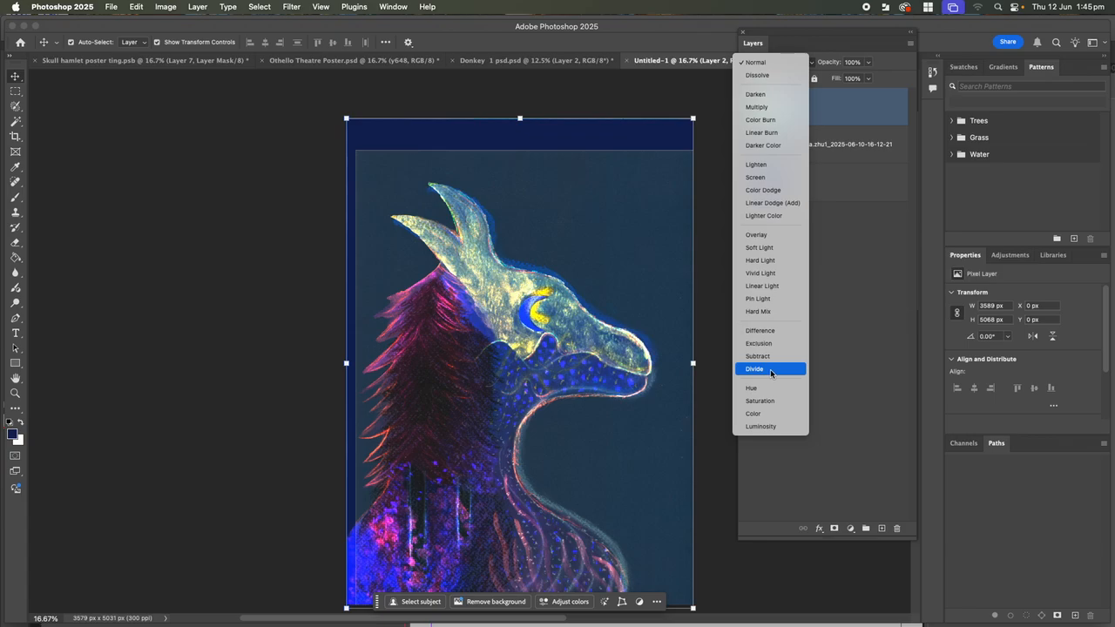
{"action": "left_click", "coordinate": [772, 369]}
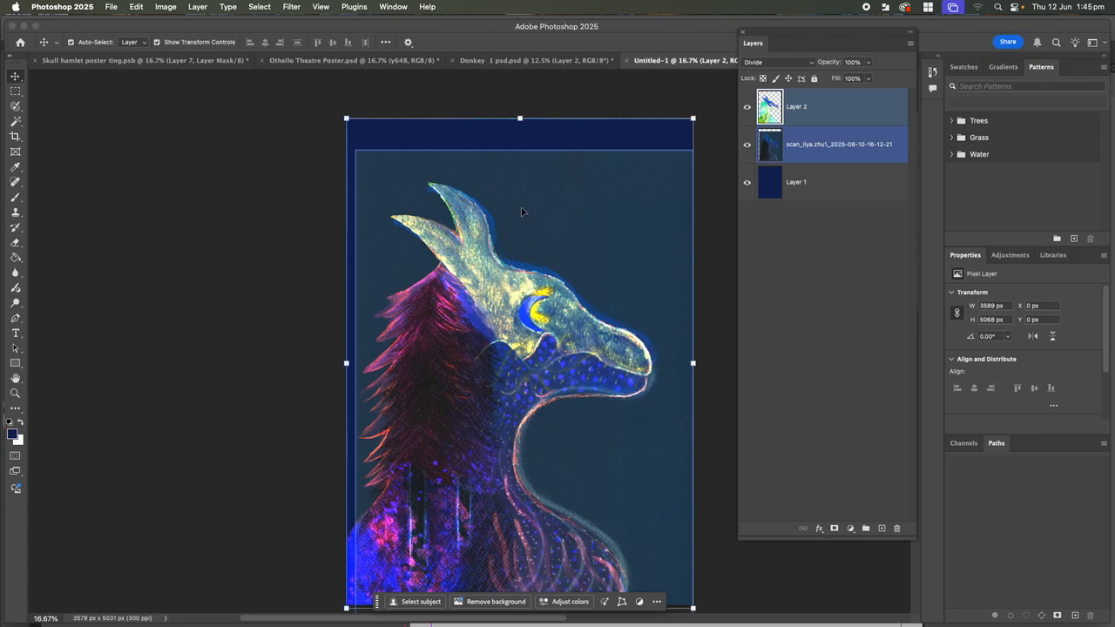
{"action": "left_click", "coordinate": [521, 212]}
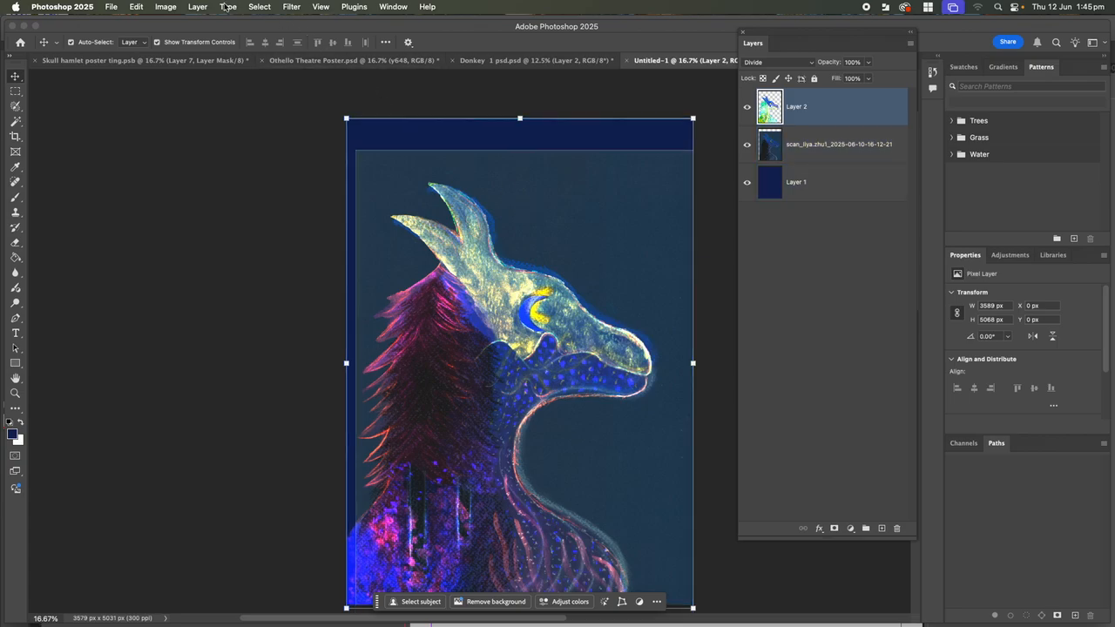
Save the document as Photoshop file 'Donkey experiment 1', then select the scan layer
{"action": "left_click", "coordinate": [111, 8]}
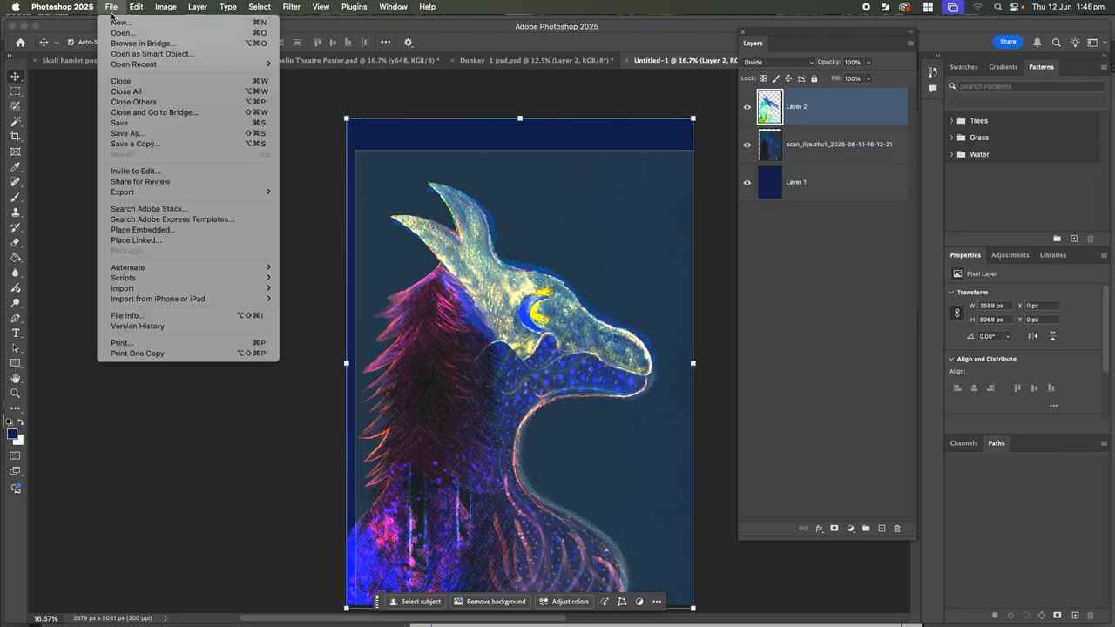
{"action": "left_click", "coordinate": [139, 134]}
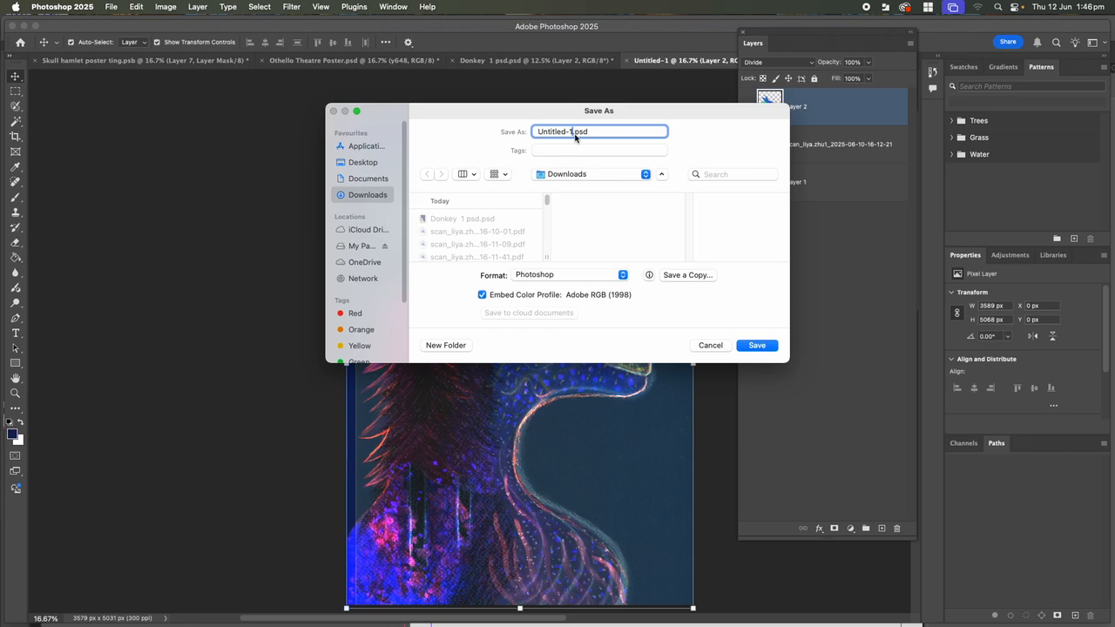
{"action": "key", "text": "BackSpace"}
{"action": "type", "text": "Donkey experiment 1"}
{"action": "left_click", "coordinate": [757, 345]}
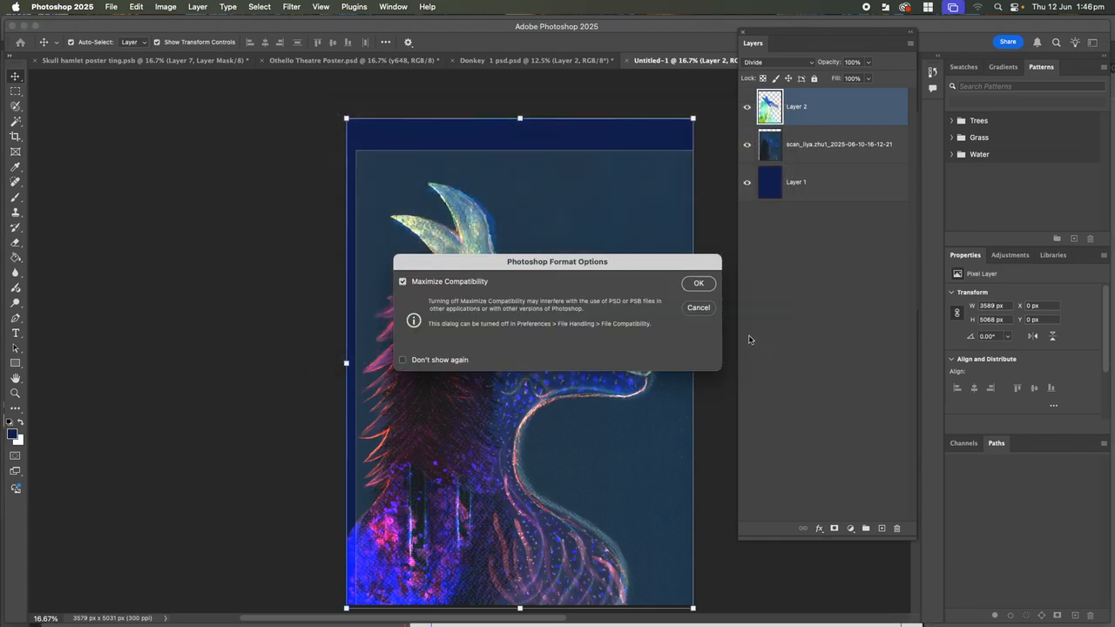
{"action": "left_click", "coordinate": [698, 284]}
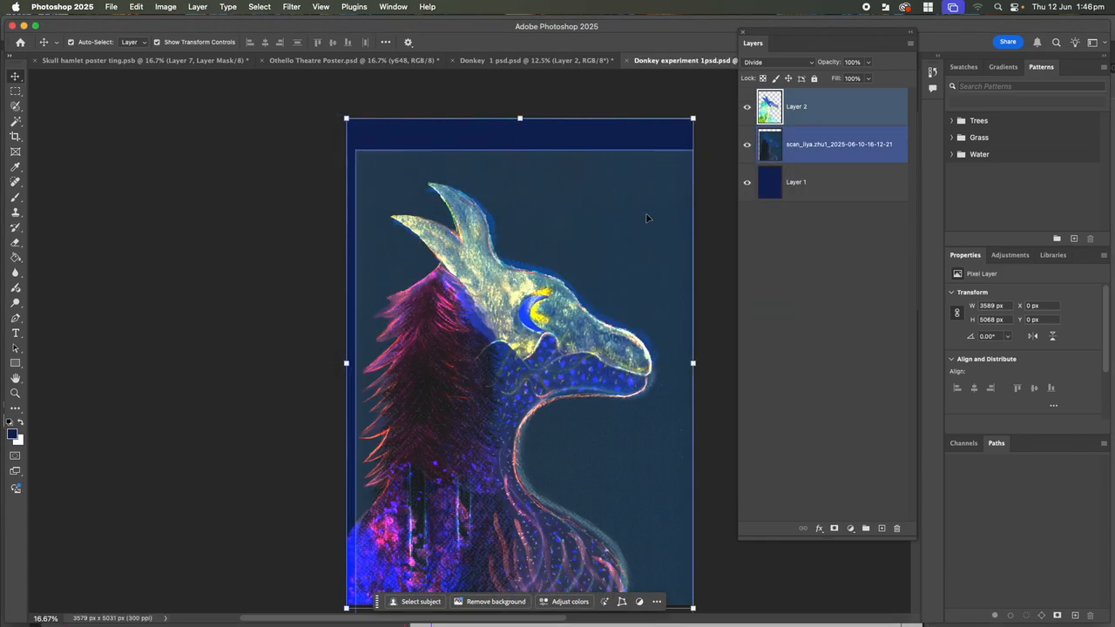
{"action": "left_click", "coordinate": [789, 144]}
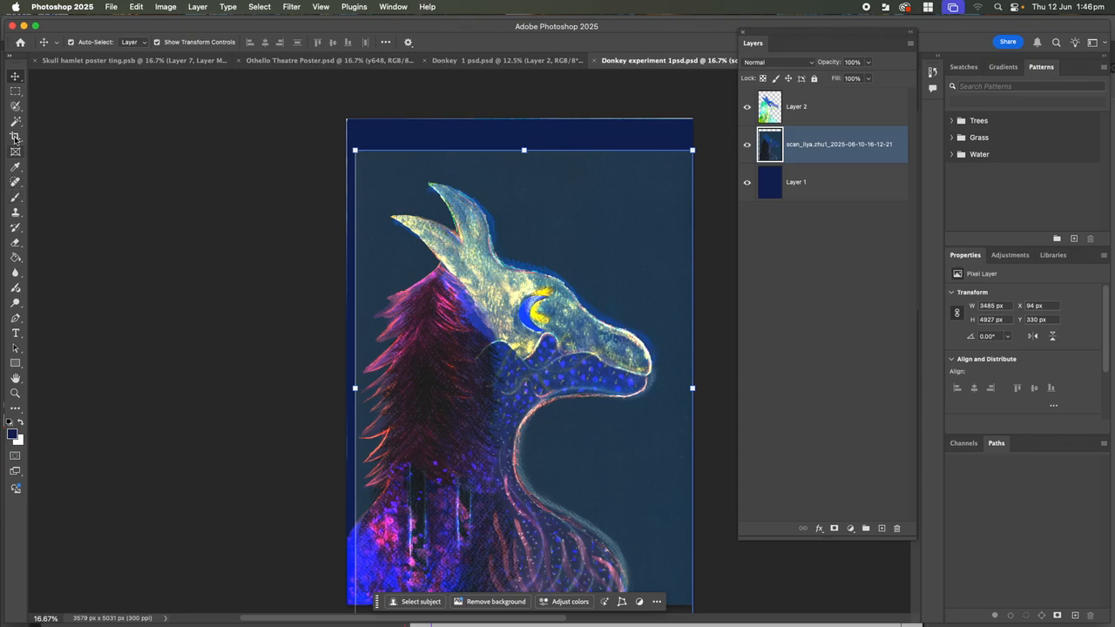
{"action": "left_click", "coordinate": [13, 106]}
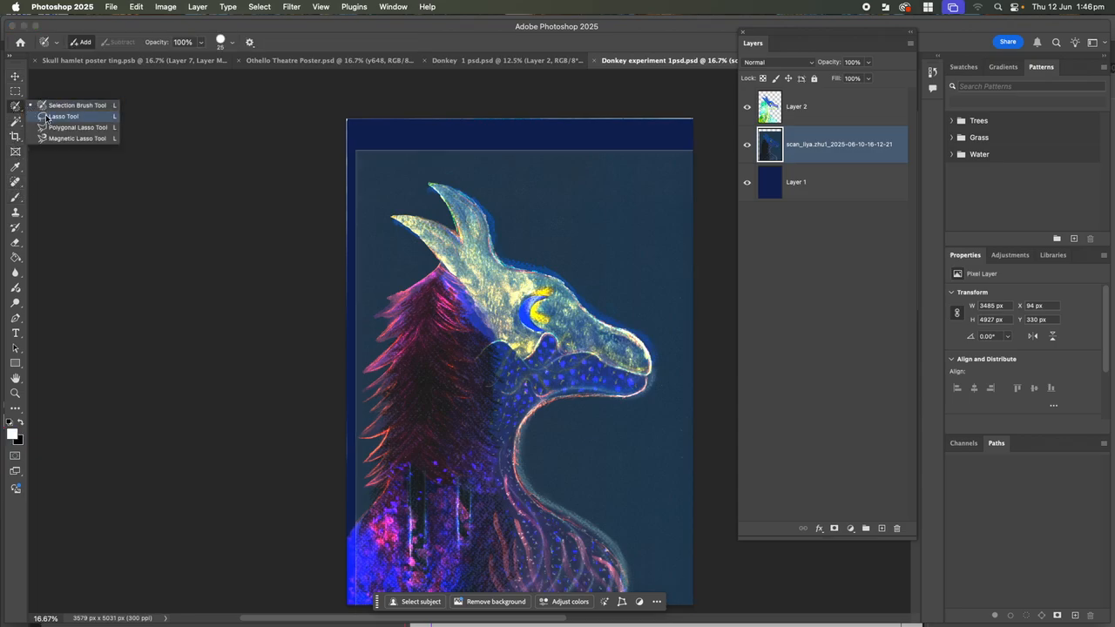
{"action": "left_click", "coordinate": [58, 106]}
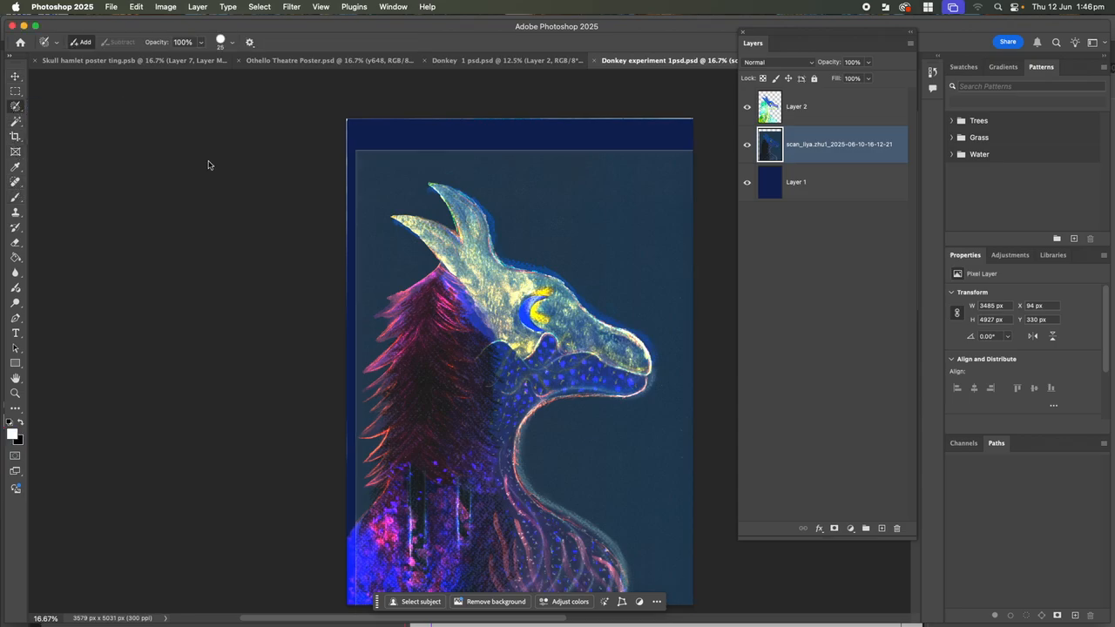
{"action": "left_click_drag", "start_coordinate": [594, 223], "coordinate": [634, 259]}
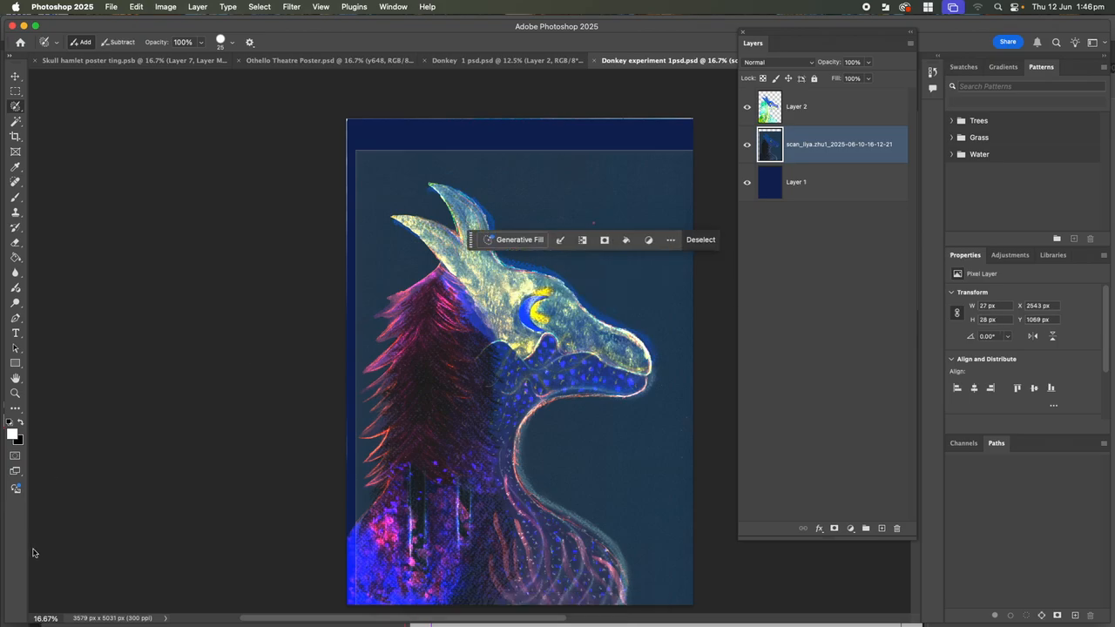
{"action": "left_click", "coordinate": [15, 458]}
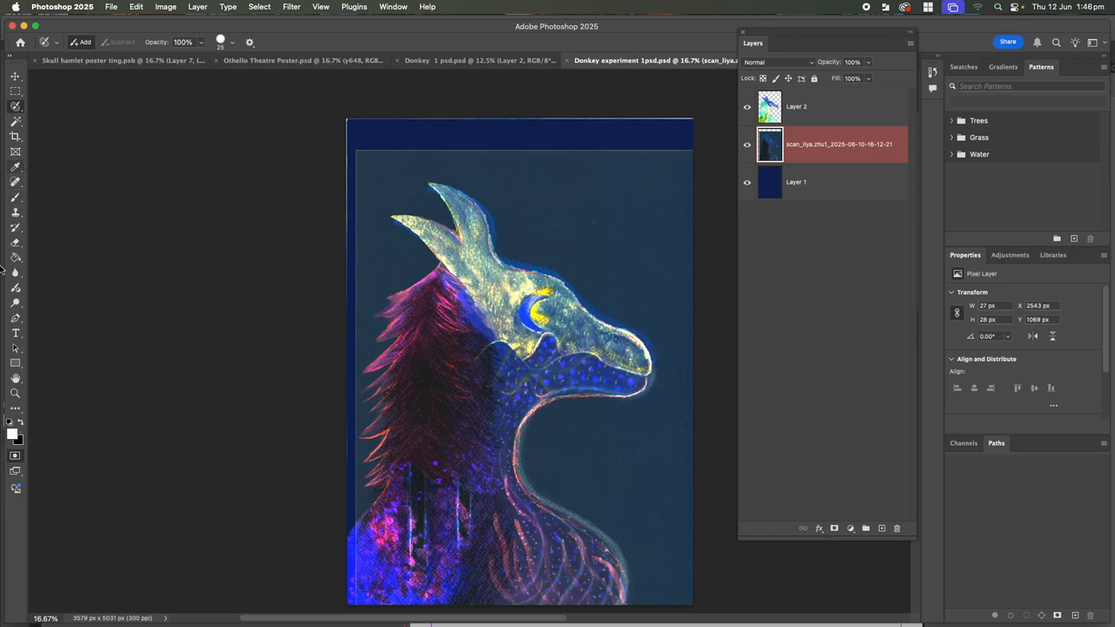
{"action": "left_click", "coordinate": [20, 423]}
{"action": "right_click", "coordinate": [18, 107]}
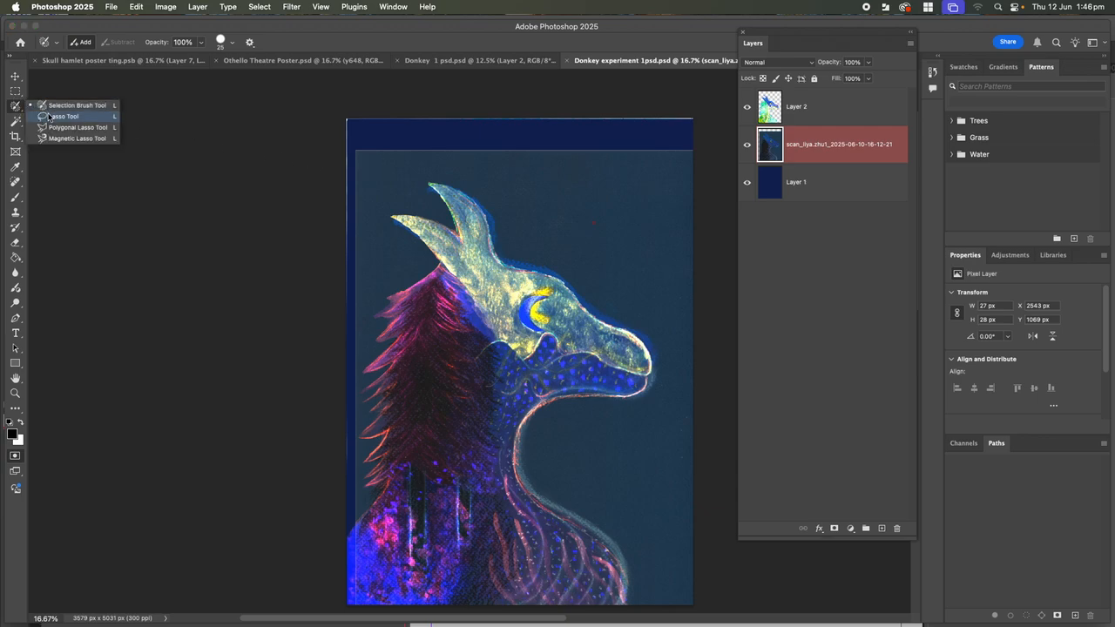
{"action": "left_click", "coordinate": [38, 106]}
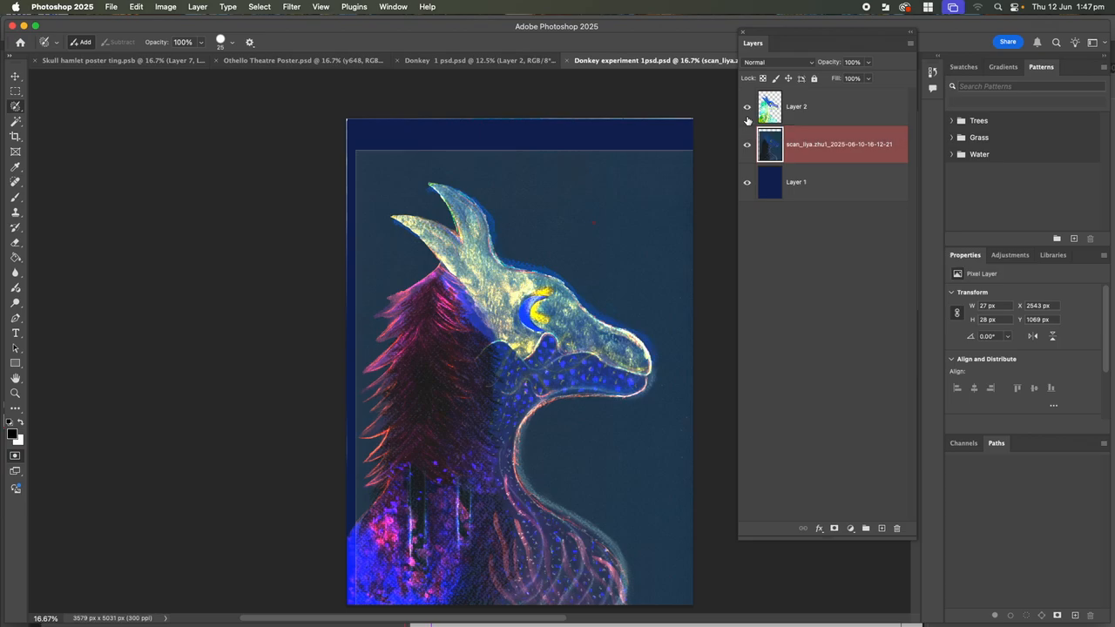
{"action": "key", "text": "q"}
{"action": "key", "text": "super+d"}
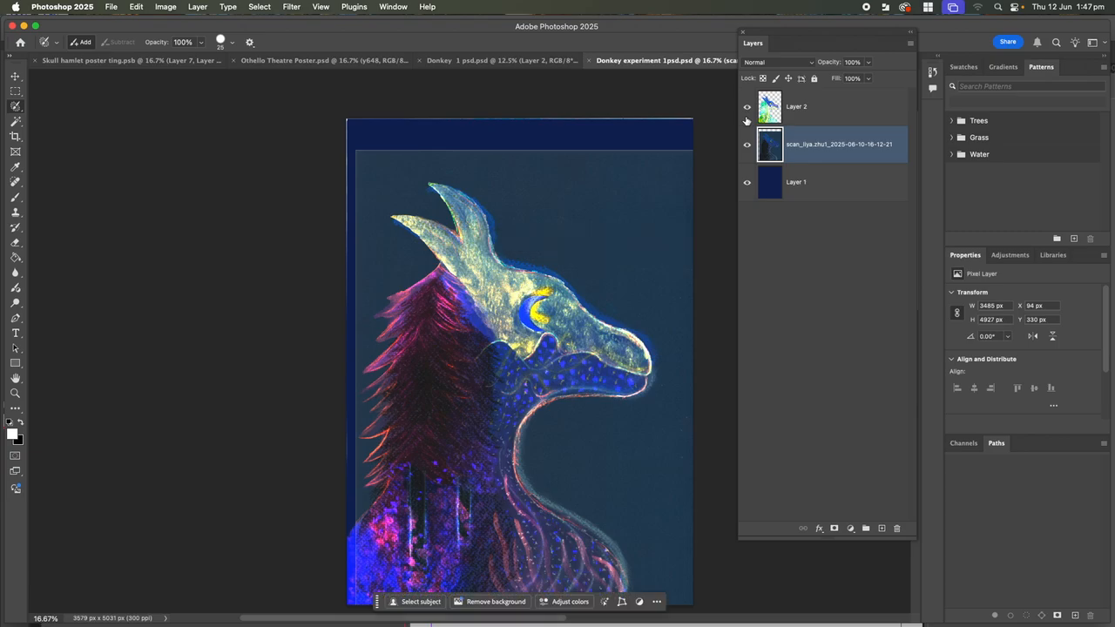
Restore the scan layer above Layer 2, add one blank layer mask, and pick black with the Brush
{"action": "key", "text": "super+z"}
{"action": "key", "text": "super+z"}
{"action": "key", "text": "super+z"}
{"action": "key", "text": "super+z"}
{"action": "key", "text": "super+z"}
{"action": "key", "text": "super+z"}
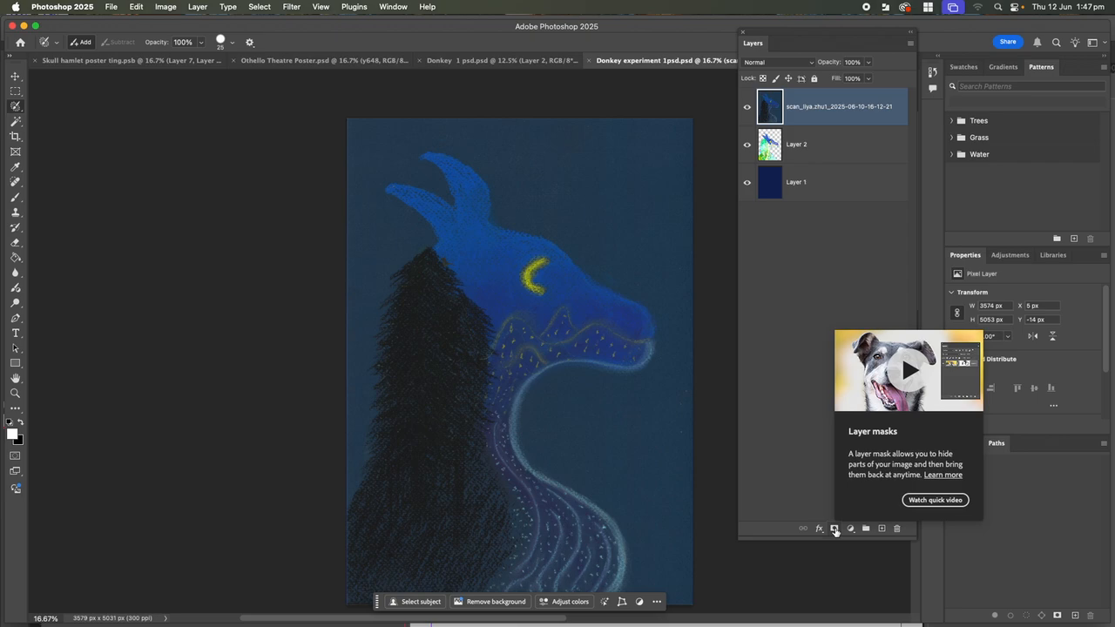
{"action": "left_click", "coordinate": [835, 529]}
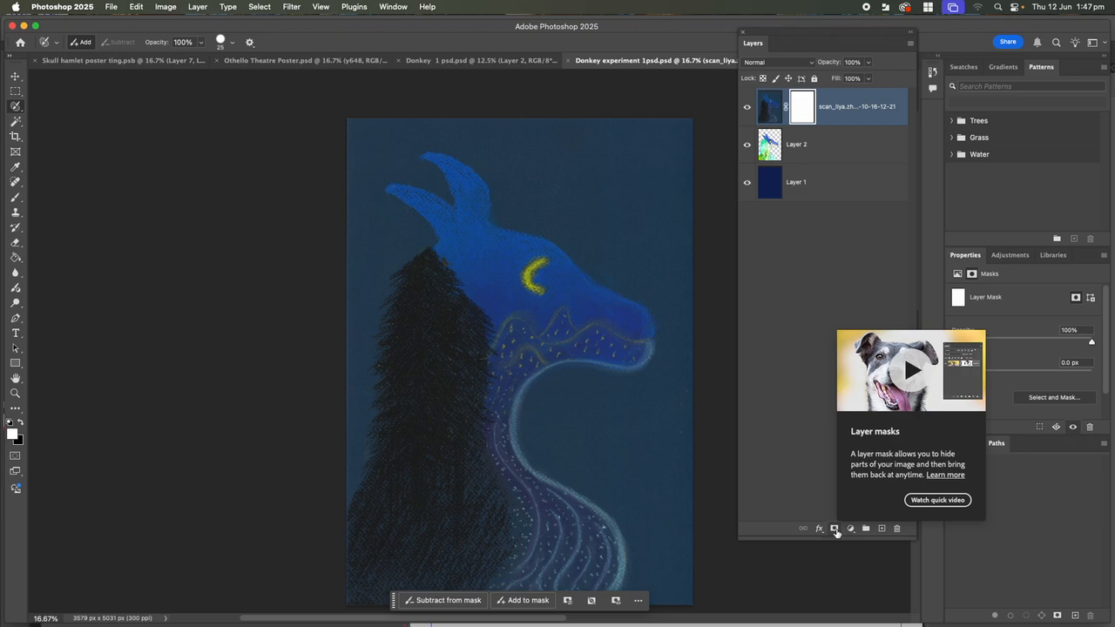
{"action": "left_click", "coordinate": [835, 529]}
{"action": "key", "text": "super+z"}
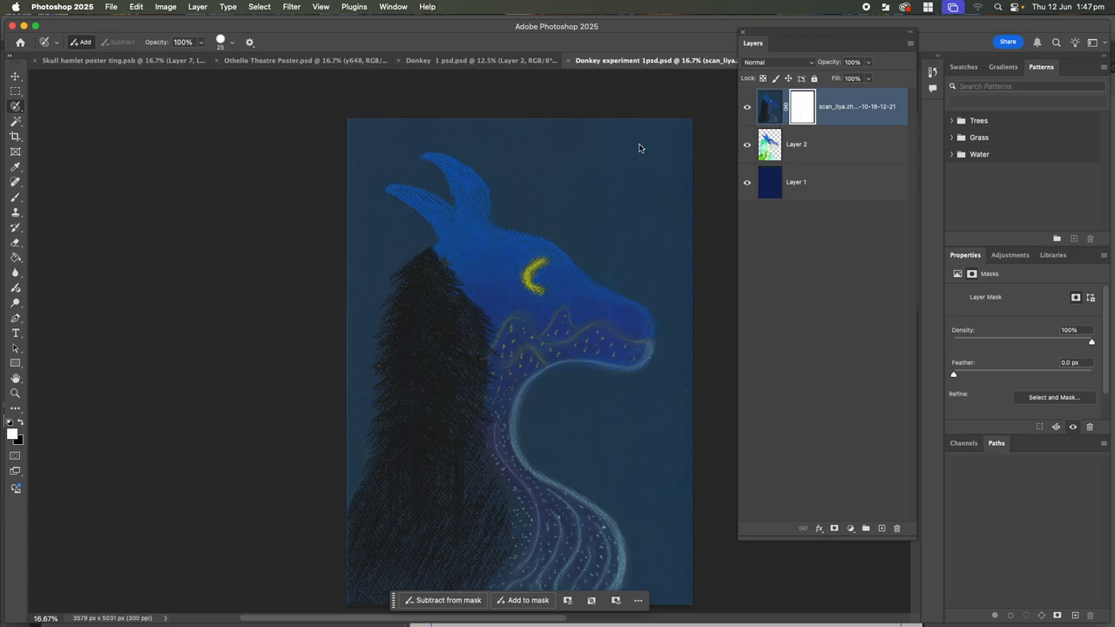
{"action": "left_click", "coordinate": [20, 424]}
{"action": "left_click", "coordinate": [14, 199]}
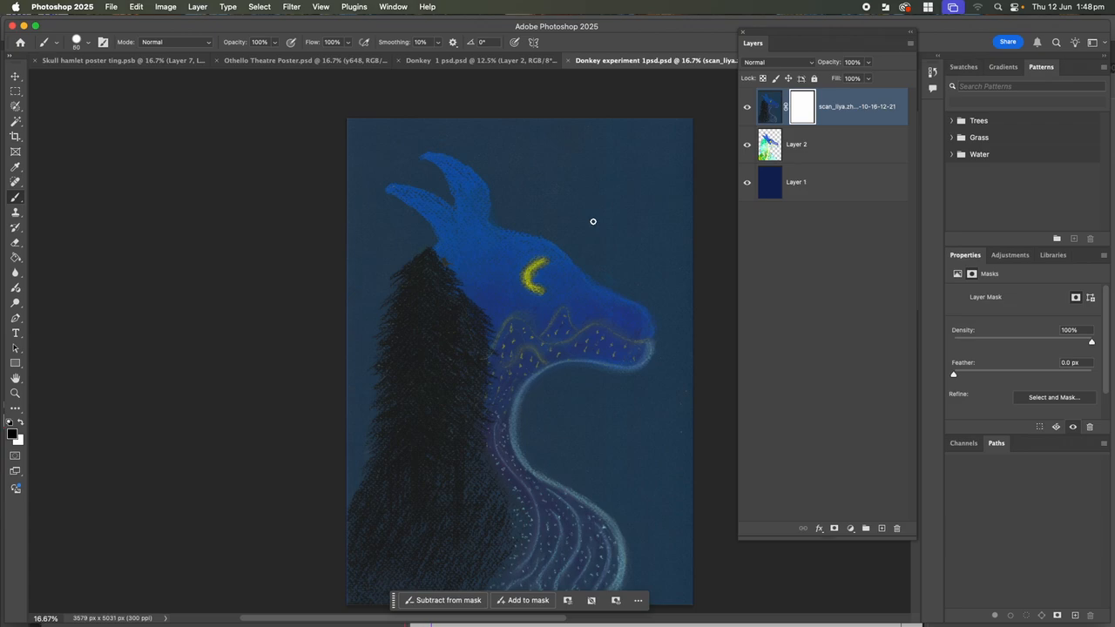
Enlarge the brush to 300 with 0% hardness, undoing the test mask strokes
{"action": "key", "text": "bracketright"}
{"action": "key", "text": "bracketright"}
{"action": "key", "text": "bracketright"}
{"action": "key", "text": "bracketright"}
{"action": "key", "text": "bracketright"}
{"action": "key", "text": "bracketright"}
{"action": "key", "text": "bracketright"}
{"action": "mouse_move", "coordinate": [598, 215]}
{"action": "left_mouse_down"}
{"action": "mouse_move", "coordinate": [645, 239]}
{"action": "mouse_move", "coordinate": [637, 200]}
{"action": "mouse_move", "coordinate": [614, 179]}
{"action": "mouse_move", "coordinate": [586, 171]}
{"action": "mouse_move", "coordinate": [535, 189]}
{"action": "mouse_move", "coordinate": [619, 233]}
{"action": "mouse_move", "coordinate": [647, 214]}
{"action": "mouse_move", "coordinate": [652, 185]}
{"action": "mouse_move", "coordinate": [618, 161]}
{"action": "mouse_move", "coordinate": [539, 143]}
{"action": "left_mouse_up"}
{"action": "key", "text": "super+z"}
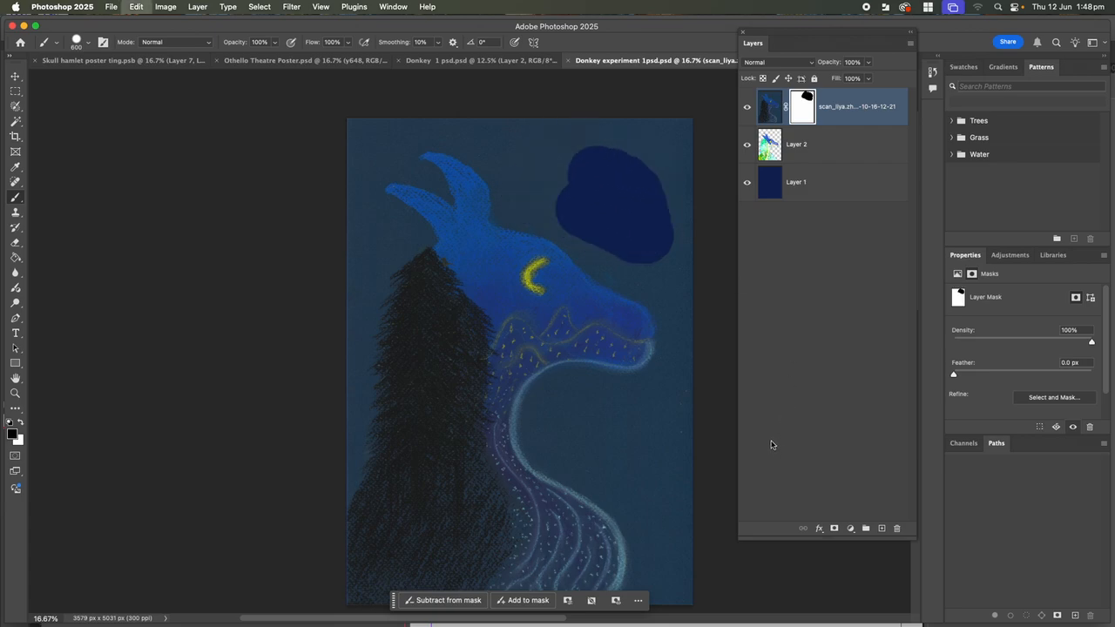
{"action": "key", "text": "super+z"}
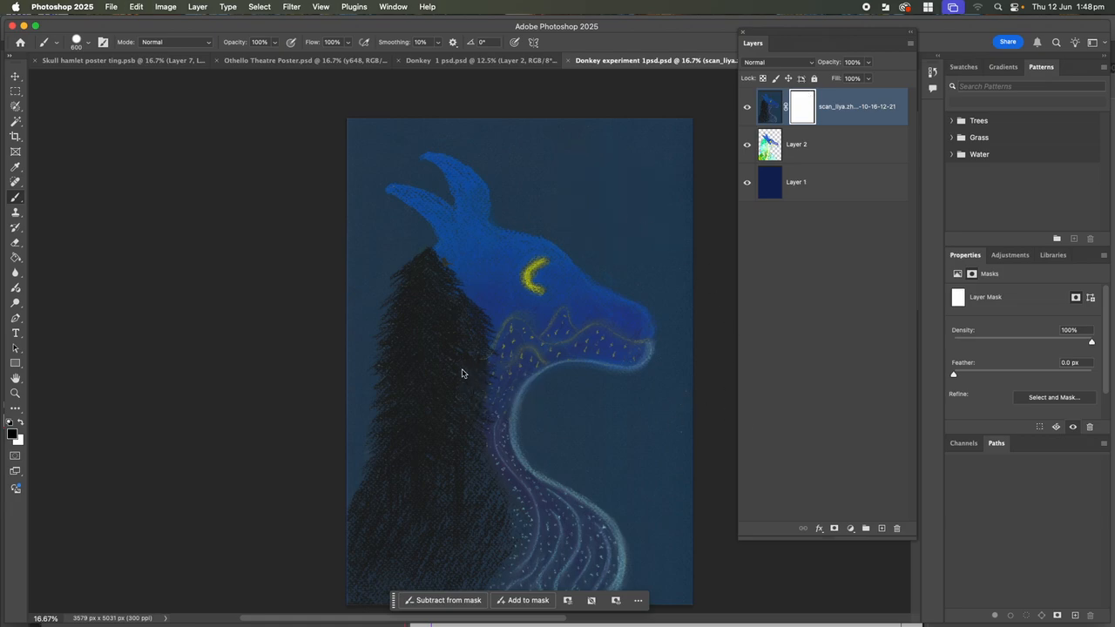
{"action": "left_click", "coordinate": [90, 44]}
{"action": "left_click_drag", "start_coordinate": [131, 105], "coordinate": [50, 106]}
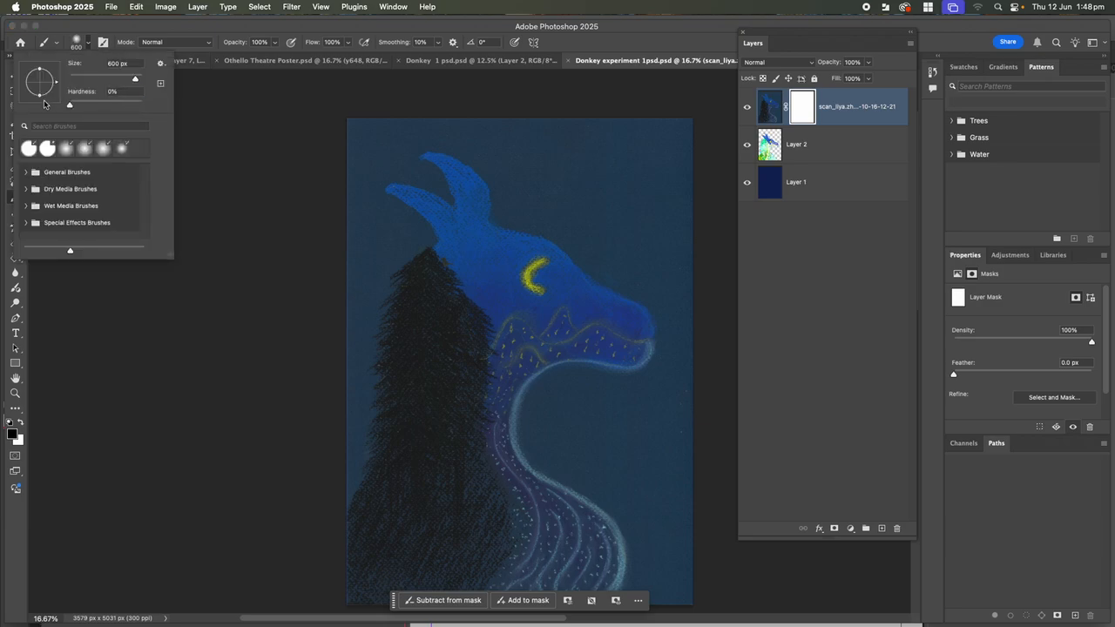
{"action": "left_click", "coordinate": [374, 306]}
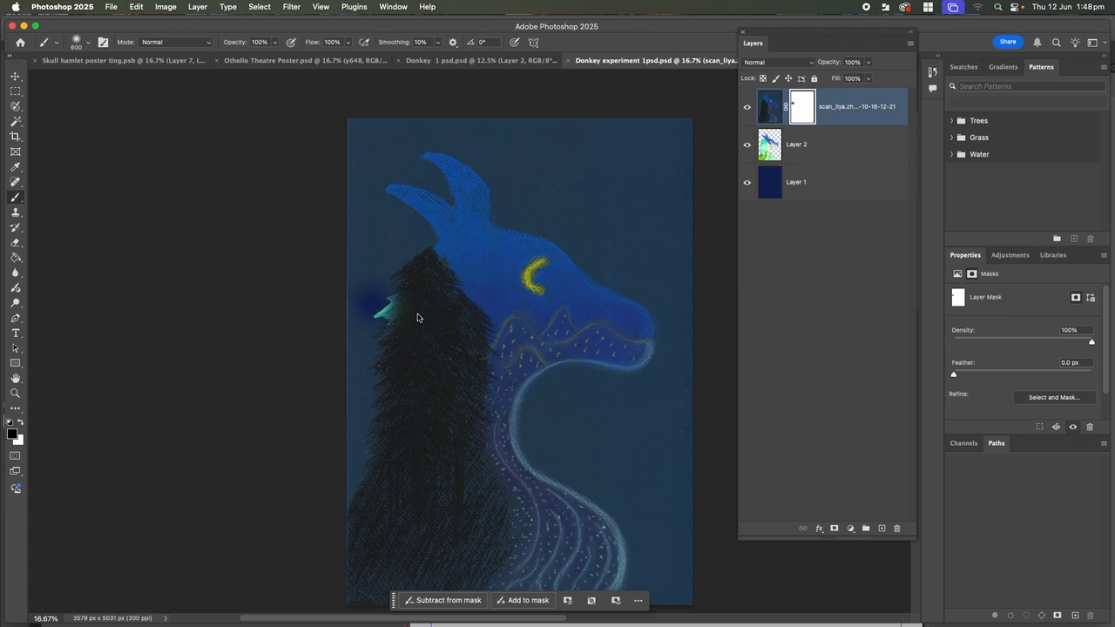
{"action": "key", "text": "super+z"}
{"action": "mouse_move", "coordinate": [461, 324]}
{"action": "left_mouse_down"}
{"action": "mouse_move", "coordinate": [441, 305]}
{"action": "mouse_move", "coordinate": [452, 412]}
{"action": "mouse_move", "coordinate": [468, 455]}
{"action": "mouse_move", "coordinate": [438, 508]}
{"action": "left_mouse_up"}
{"action": "key", "text": "super+z"}
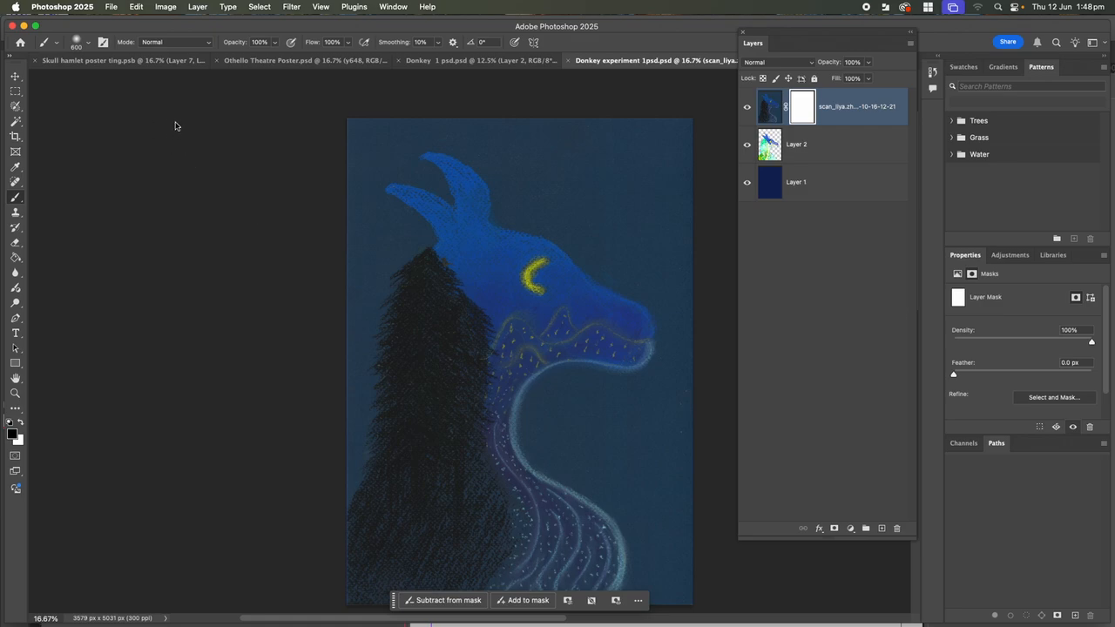
Lower the brush opacity to 36% and undo the trial strokes on the mane
{"action": "left_click", "coordinate": [275, 45]}
{"action": "left_click_drag", "start_coordinate": [275, 59], "coordinate": [248, 56]}
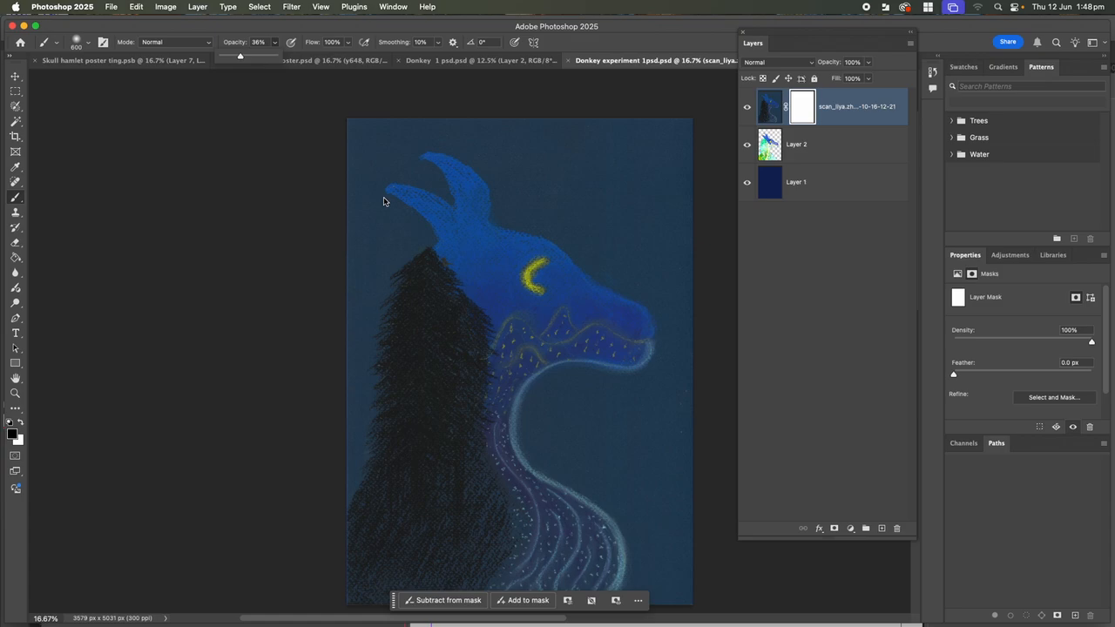
{"action": "mouse_move", "coordinate": [430, 288]}
{"action": "left_mouse_down"}
{"action": "mouse_move", "coordinate": [459, 323]}
{"action": "mouse_move", "coordinate": [427, 277]}
{"action": "left_mouse_up"}
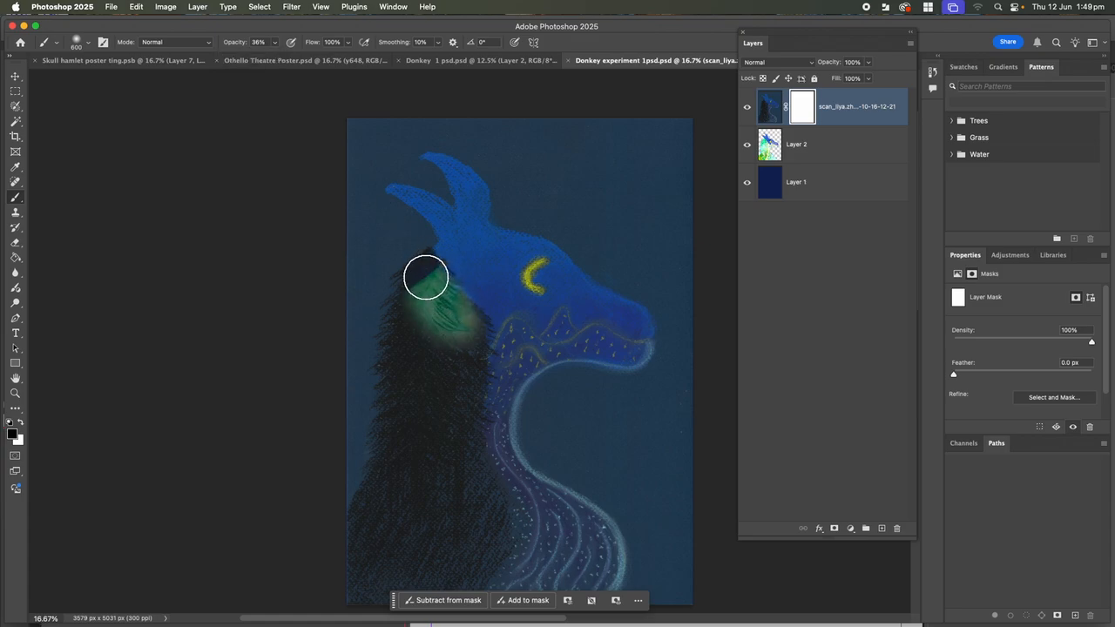
{"action": "key", "text": "super+z"}
{"action": "mouse_move", "coordinate": [455, 325]}
{"action": "left_mouse_down"}
{"action": "mouse_move", "coordinate": [378, 267]}
{"action": "mouse_move", "coordinate": [393, 307]}
{"action": "mouse_move", "coordinate": [390, 386]}
{"action": "mouse_move", "coordinate": [403, 399]}
{"action": "mouse_move", "coordinate": [436, 377]}
{"action": "mouse_move", "coordinate": [460, 380]}
{"action": "mouse_move", "coordinate": [458, 421]}
{"action": "mouse_move", "coordinate": [420, 470]}
{"action": "mouse_move", "coordinate": [393, 457]}
{"action": "mouse_move", "coordinate": [367, 548]}
{"action": "mouse_move", "coordinate": [399, 552]}
{"action": "mouse_move", "coordinate": [441, 518]}
{"action": "mouse_move", "coordinate": [423, 473]}
{"action": "mouse_move", "coordinate": [384, 553]}
{"action": "mouse_move", "coordinate": [357, 462]}
{"action": "mouse_move", "coordinate": [384, 493]}
{"action": "mouse_move", "coordinate": [372, 566]}
{"action": "mouse_move", "coordinate": [385, 578]}
{"action": "mouse_move", "coordinate": [501, 528]}
{"action": "mouse_move", "coordinate": [498, 482]}
{"action": "mouse_move", "coordinate": [463, 403]}
{"action": "mouse_move", "coordinate": [455, 275]}
{"action": "mouse_move", "coordinate": [404, 275]}
{"action": "mouse_move", "coordinate": [394, 256]}
{"action": "mouse_move", "coordinate": [361, 253]}
{"action": "mouse_move", "coordinate": [363, 233]}
{"action": "mouse_move", "coordinate": [348, 262]}
{"action": "left_mouse_up"}
{"action": "key", "text": "super+z"}
{"action": "key", "text": "super+z"}
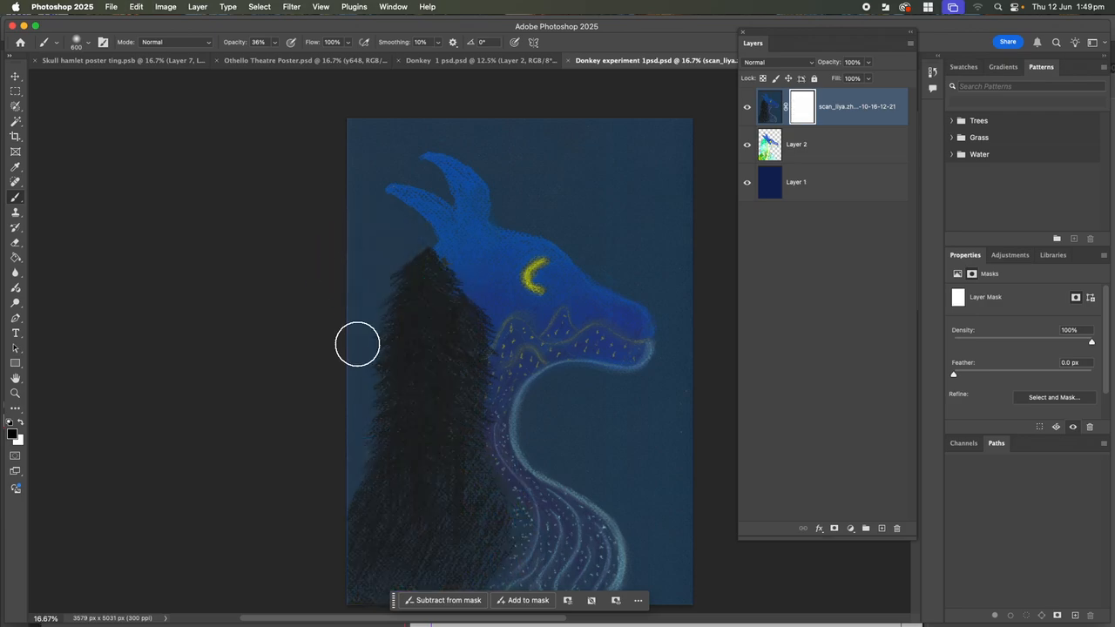
{"action": "left_click", "coordinate": [769, 153], "text": "super"}
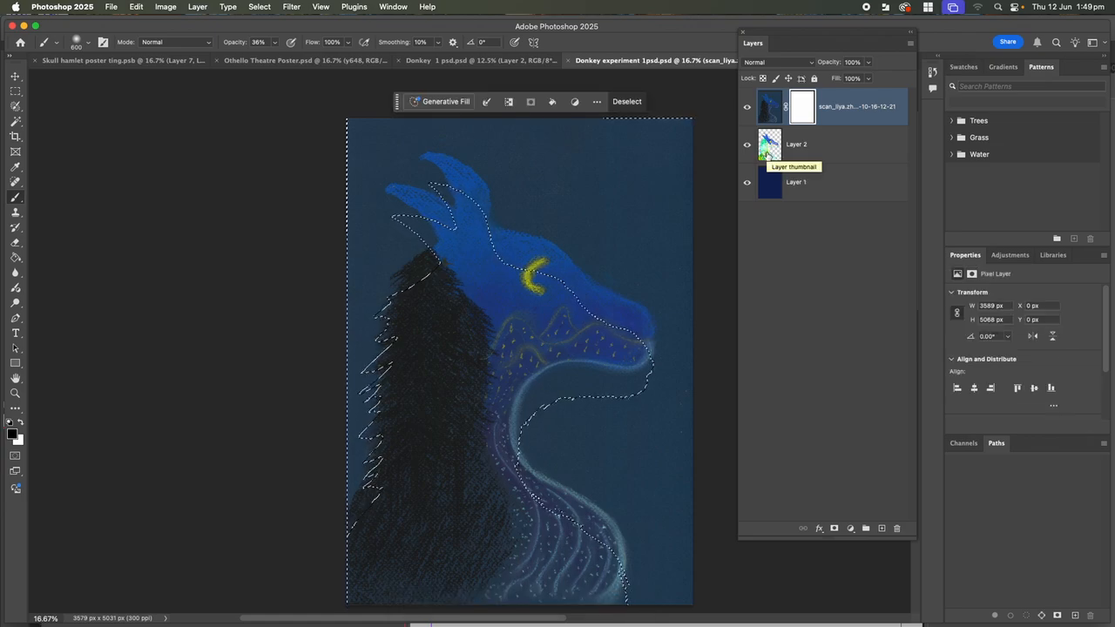
{"action": "key", "text": "super+d"}
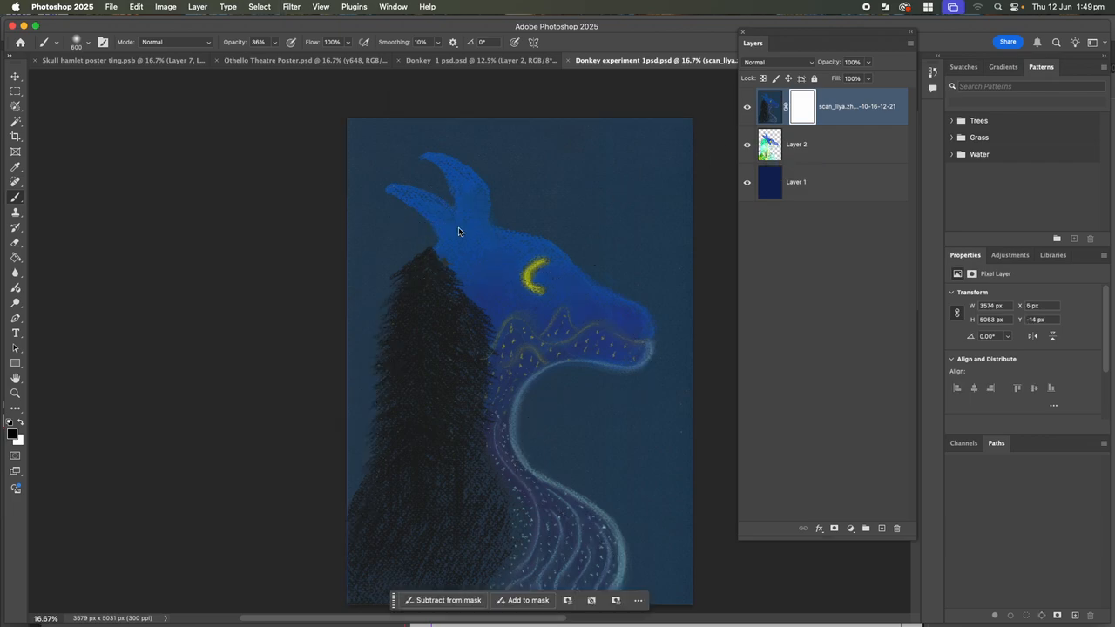
{"action": "left_click", "coordinate": [802, 120]}
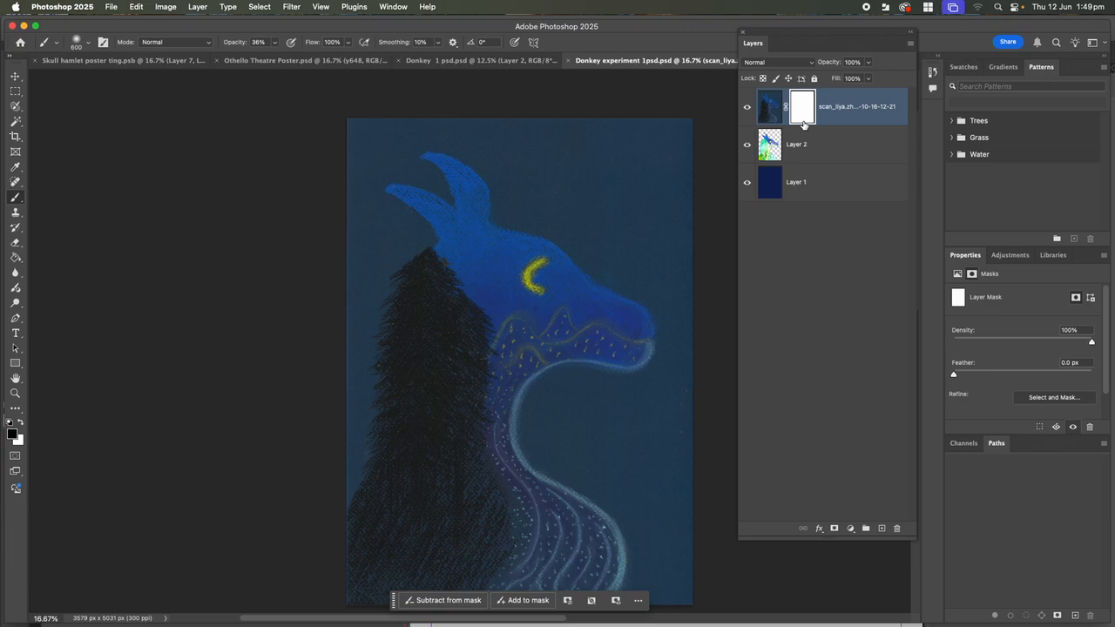
{"action": "mouse_move", "coordinate": [459, 342]}
{"action": "left_mouse_down"}
{"action": "mouse_move", "coordinate": [440, 300]}
{"action": "mouse_move", "coordinate": [479, 338]}
{"action": "mouse_move", "coordinate": [482, 356]}
{"action": "mouse_move", "coordinate": [462, 351]}
{"action": "mouse_move", "coordinate": [447, 316]}
{"action": "mouse_move", "coordinate": [466, 389]}
{"action": "mouse_move", "coordinate": [480, 356]}
{"action": "left_mouse_up"}
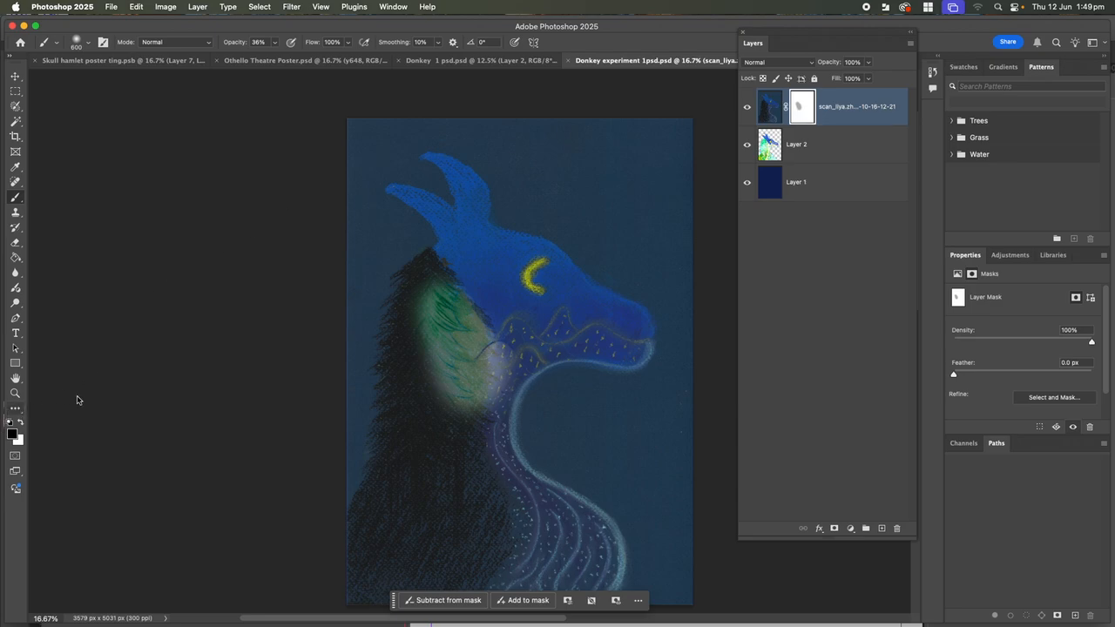
{"action": "key", "text": "super+z"}
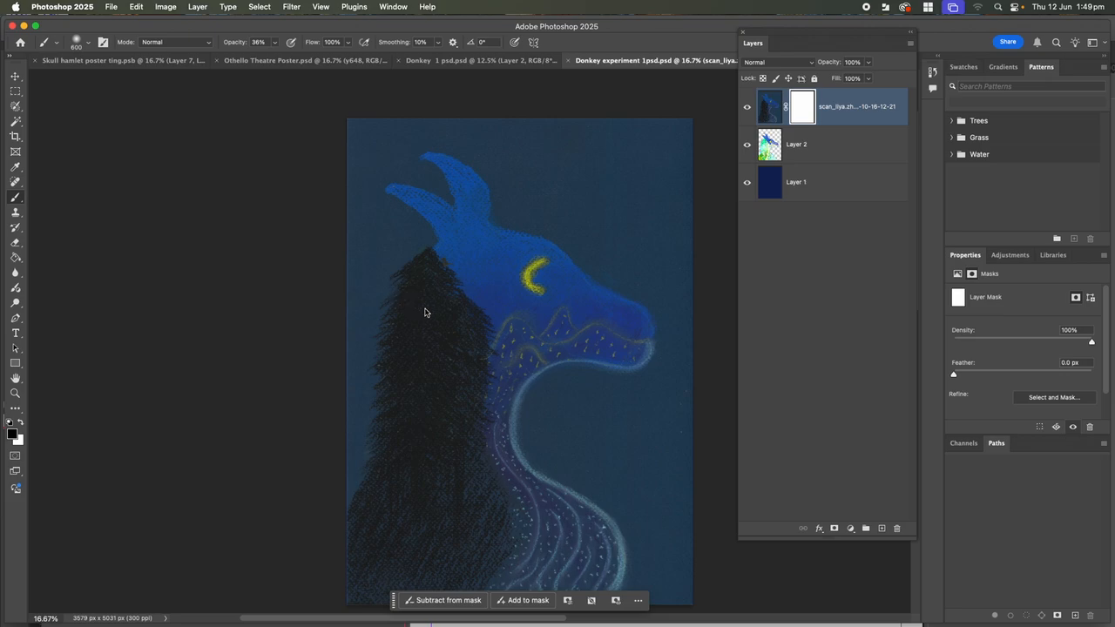
{"action": "left_click_drag", "start_coordinate": [443, 313], "coordinate": [451, 356]}
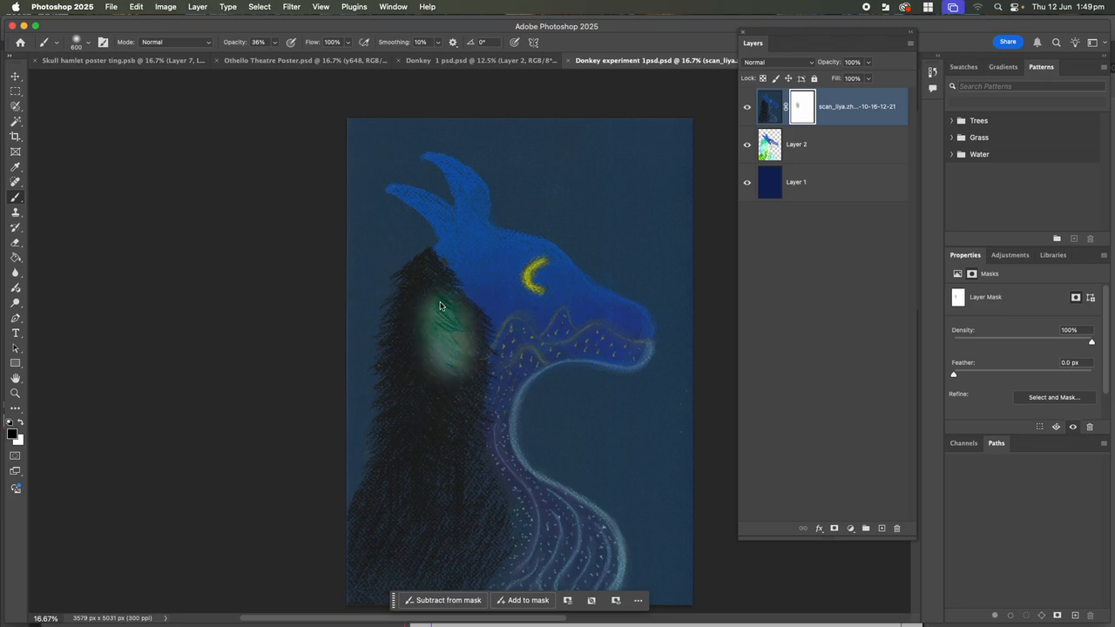
{"action": "mouse_move", "coordinate": [435, 299]}
{"action": "left_mouse_down"}
{"action": "mouse_move", "coordinate": [484, 358]}
{"action": "mouse_move", "coordinate": [502, 497]}
{"action": "left_mouse_up"}
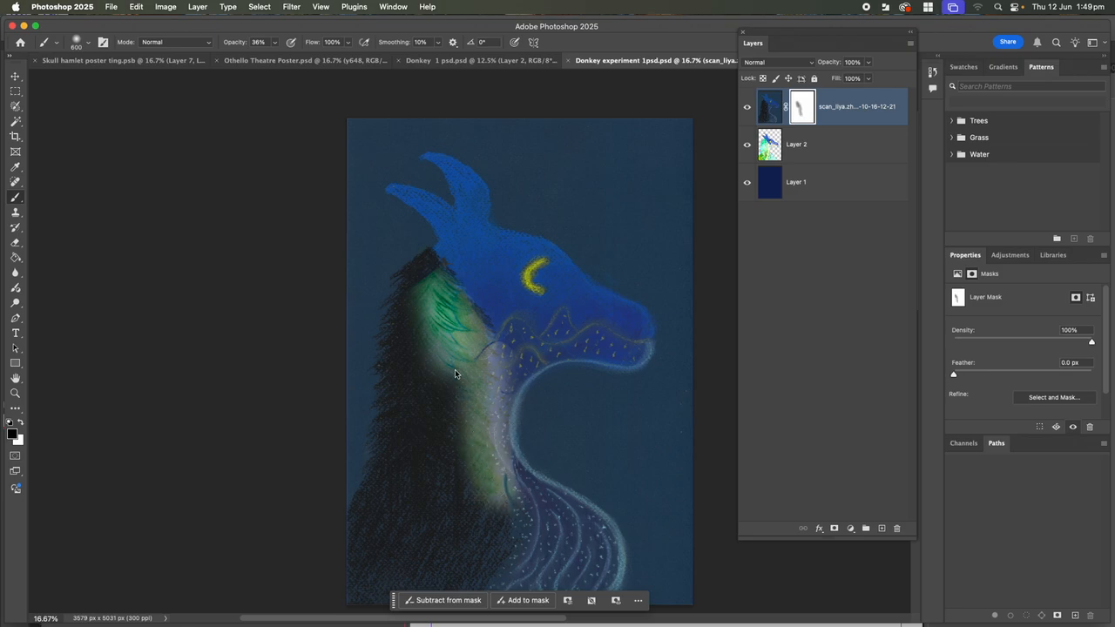
{"action": "left_click", "coordinate": [436, 348]}
{"action": "mouse_move", "coordinate": [436, 349]}
{"action": "left_mouse_down"}
{"action": "mouse_move", "coordinate": [458, 402]}
{"action": "mouse_move", "coordinate": [457, 495]}
{"action": "left_mouse_up"}
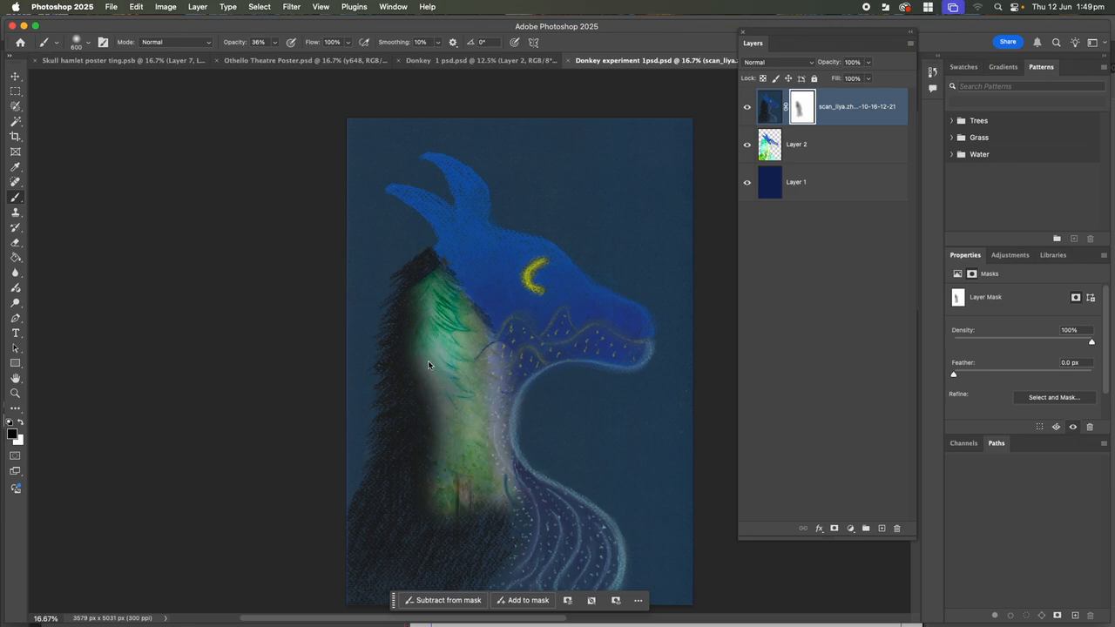
{"action": "mouse_move", "coordinate": [427, 280]}
{"action": "left_mouse_down"}
{"action": "mouse_move", "coordinate": [406, 321]}
{"action": "mouse_move", "coordinate": [422, 402]}
{"action": "mouse_move", "coordinate": [427, 342]}
{"action": "mouse_move", "coordinate": [408, 389]}
{"action": "mouse_move", "coordinate": [419, 421]}
{"action": "mouse_move", "coordinate": [442, 372]}
{"action": "mouse_move", "coordinate": [447, 470]}
{"action": "mouse_move", "coordinate": [437, 386]}
{"action": "mouse_move", "coordinate": [437, 499]}
{"action": "mouse_move", "coordinate": [443, 443]}
{"action": "mouse_move", "coordinate": [465, 429]}
{"action": "mouse_move", "coordinate": [494, 529]}
{"action": "mouse_move", "coordinate": [447, 445]}
{"action": "mouse_move", "coordinate": [485, 543]}
{"action": "mouse_move", "coordinate": [466, 573]}
{"action": "mouse_move", "coordinate": [424, 557]}
{"action": "mouse_move", "coordinate": [439, 511]}
{"action": "mouse_move", "coordinate": [381, 565]}
{"action": "mouse_move", "coordinate": [373, 551]}
{"action": "mouse_move", "coordinate": [413, 421]}
{"action": "mouse_move", "coordinate": [375, 565]}
{"action": "mouse_move", "coordinate": [523, 569]}
{"action": "mouse_move", "coordinate": [514, 526]}
{"action": "mouse_move", "coordinate": [461, 450]}
{"action": "mouse_move", "coordinate": [444, 315]}
{"action": "left_mouse_up"}
{"action": "left_click", "coordinate": [410, 377]}
{"action": "key", "text": "super+z"}
{"action": "key", "text": "super+z"}
{"action": "key", "text": "super+z"}
{"action": "key", "text": "super+z"}
{"action": "key", "text": "super+z"}
{"action": "key", "text": "super+z"}
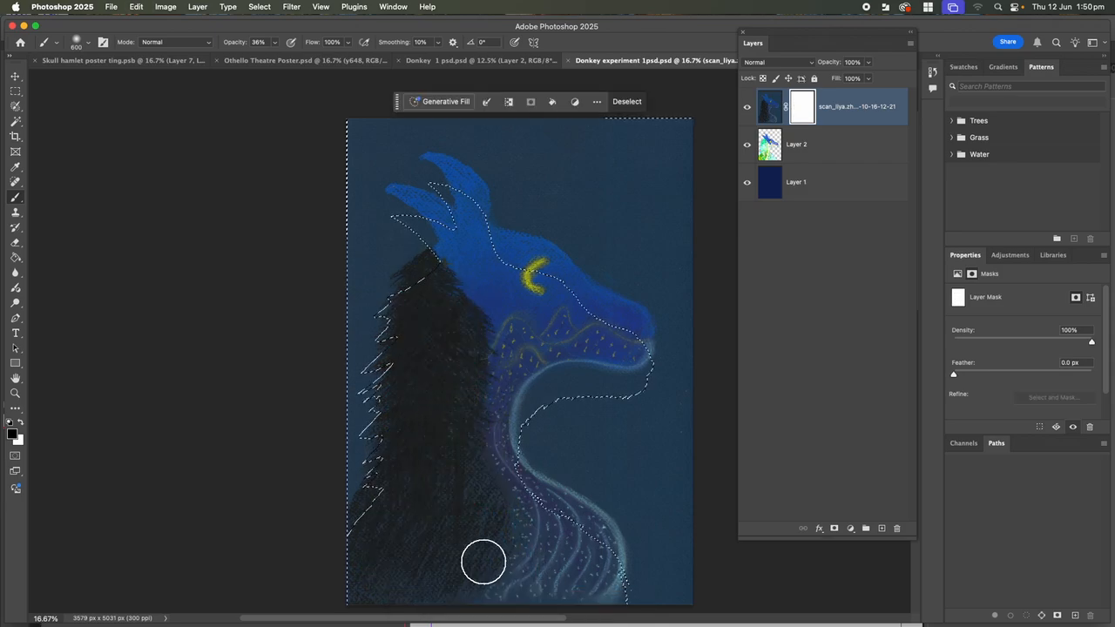
{"action": "key", "text": "super+d"}
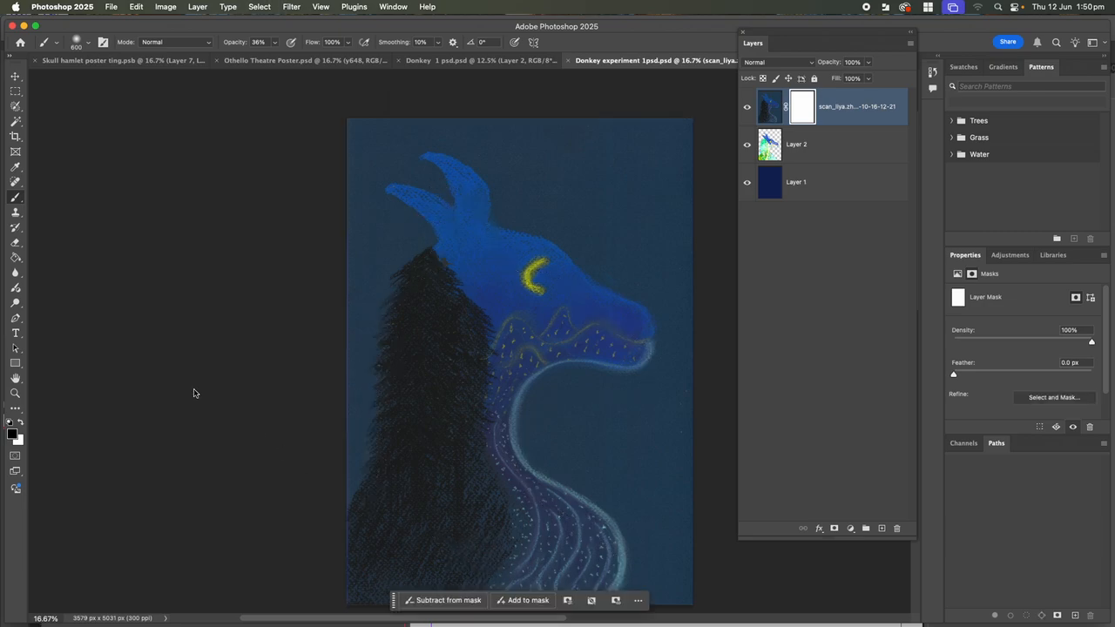
Switch to the Gradient Tool and undo the test vertical gradients on the mask
{"action": "right_click", "coordinate": [18, 260]}
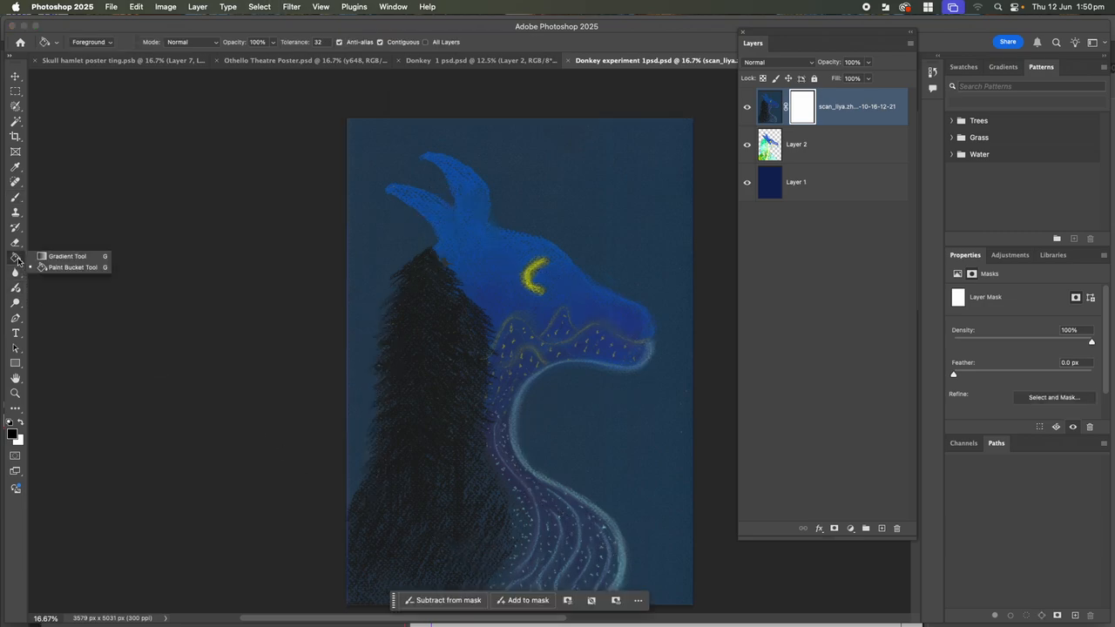
{"action": "left_click", "coordinate": [54, 258]}
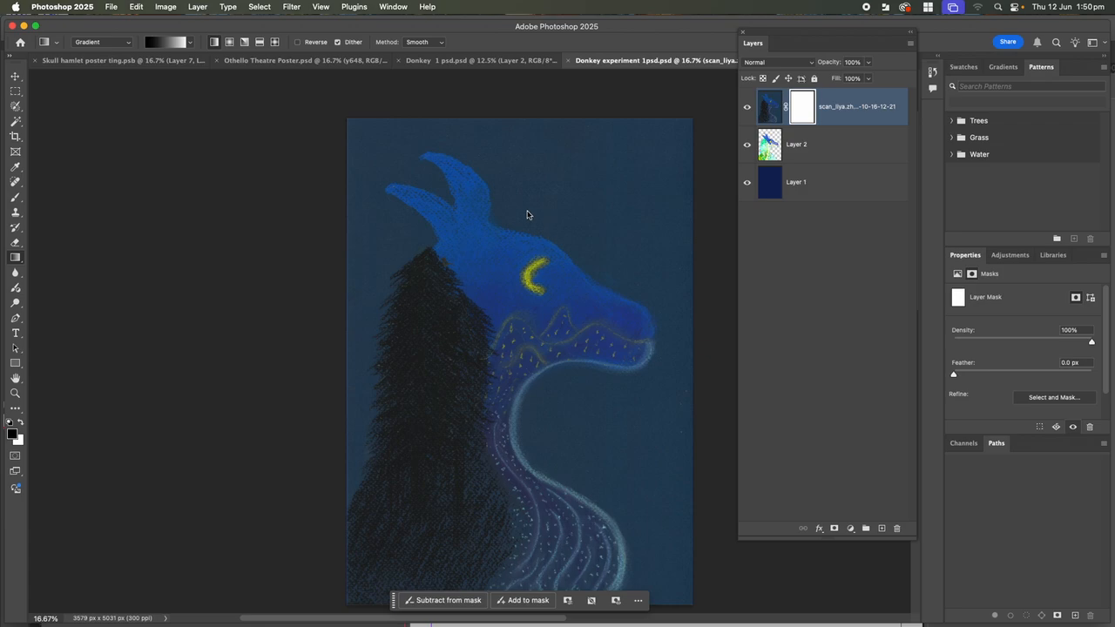
{"action": "mouse_move", "coordinate": [526, 158]}
{"action": "left_mouse_down"}
{"action": "mouse_move", "coordinate": [515, 428]}
{"action": "mouse_move", "coordinate": [530, 583]}
{"action": "left_mouse_up"}
{"action": "key", "text": "super+z"}
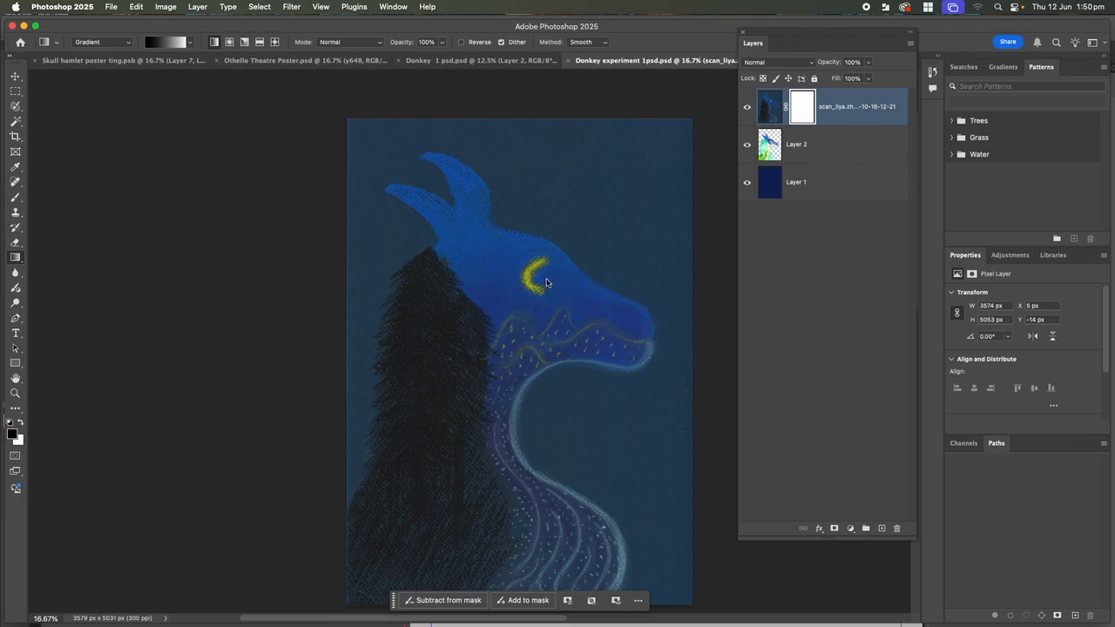
{"action": "left_click_drag", "start_coordinate": [530, 285], "coordinate": [531, 314]}
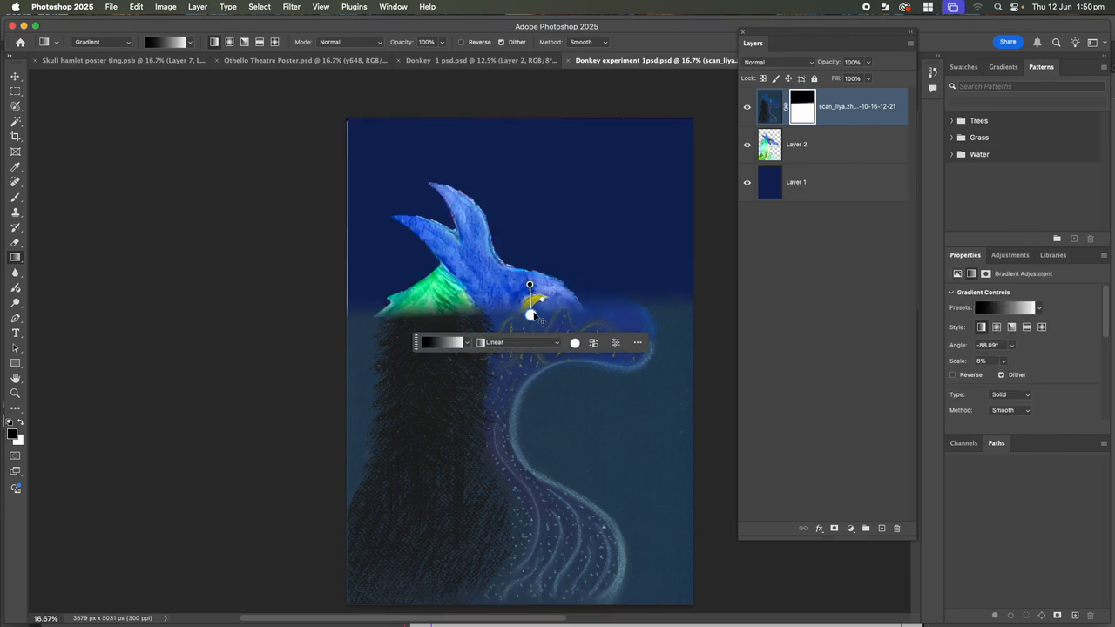
{"action": "key", "text": "super+z"}
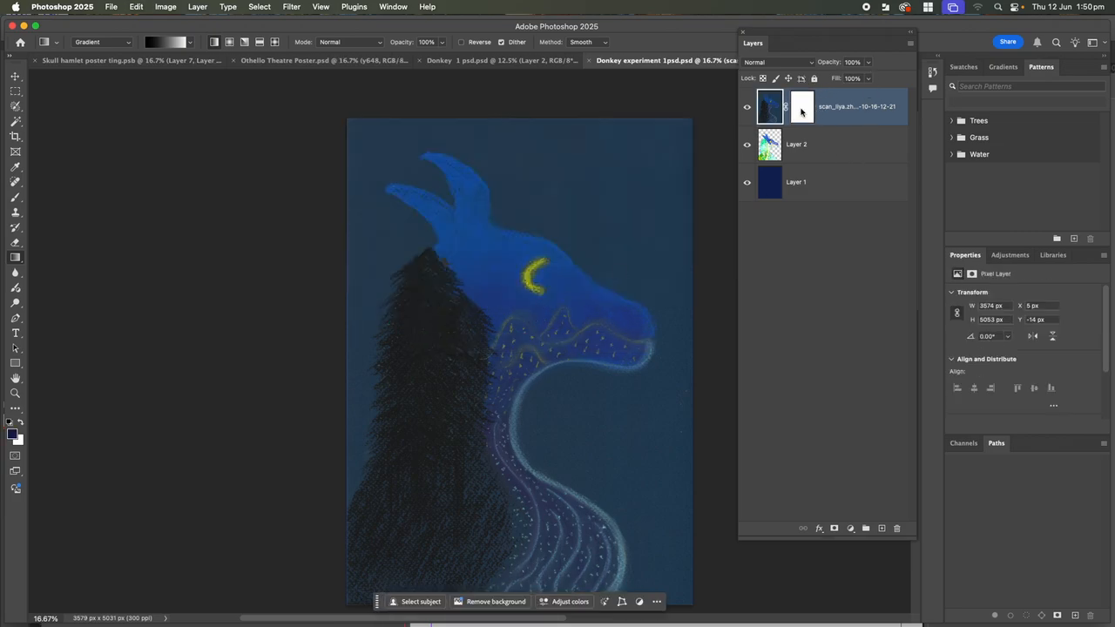
{"action": "left_click", "coordinate": [806, 114]}
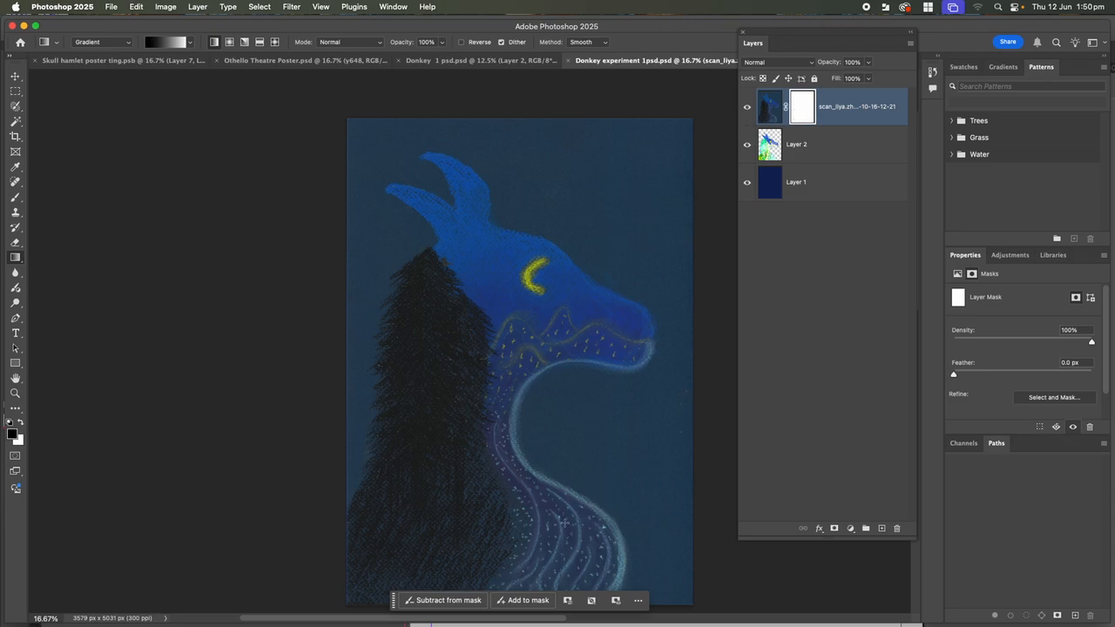
{"action": "left_click_drag", "start_coordinate": [557, 554], "coordinate": [556, 440]}
{"action": "key", "text": "super+z"}
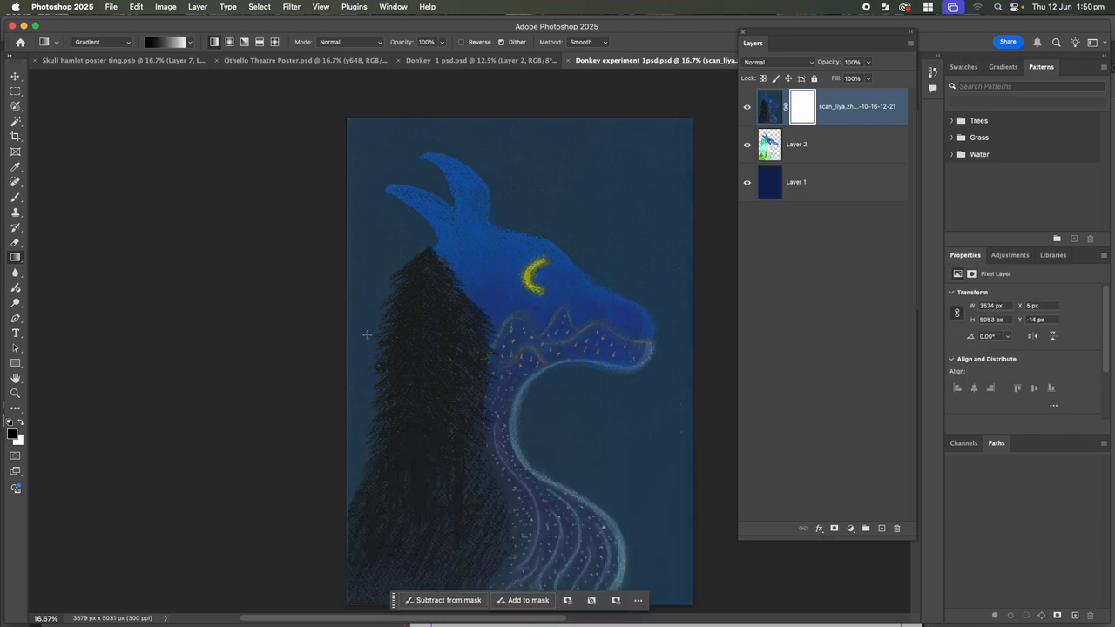
Choose the Diamond gradient style, cancel its trial around the head, and retarget the mask
{"action": "left_click", "coordinate": [190, 44]}
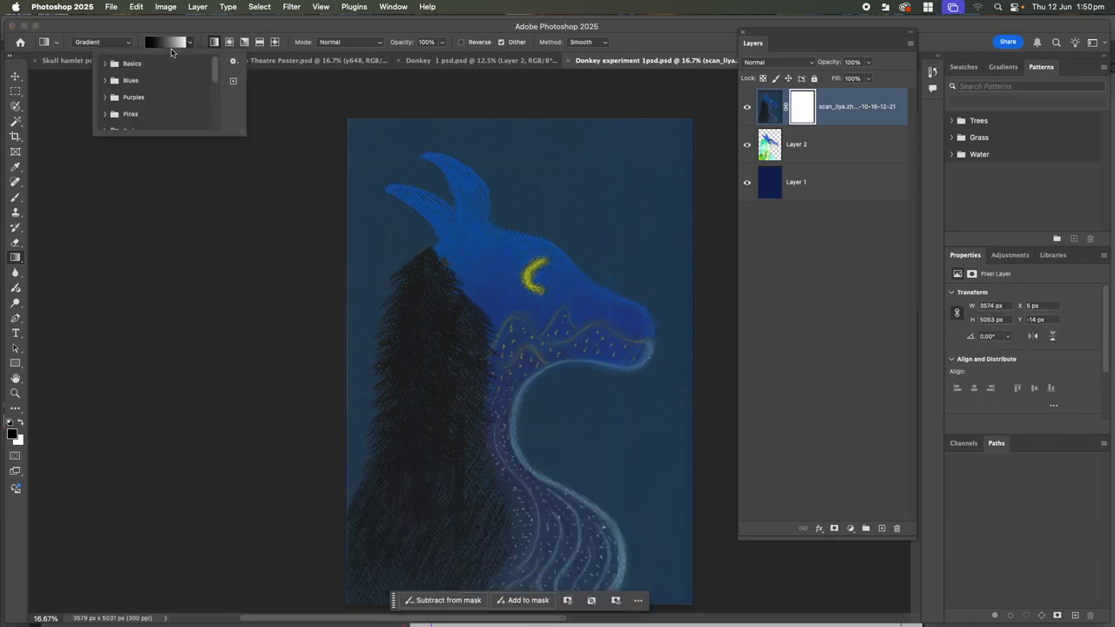
{"action": "left_click", "coordinate": [159, 43]}
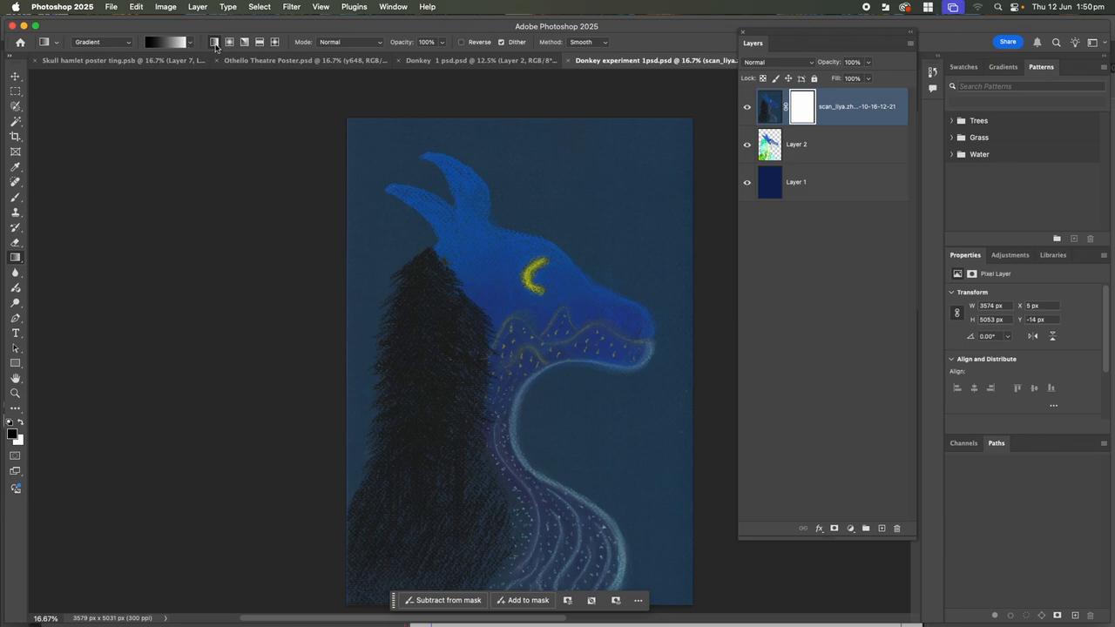
{"action": "left_click", "coordinate": [278, 43]}
{"action": "left_click_drag", "start_coordinate": [504, 326], "coordinate": [606, 451]}
{"action": "key", "text": "Escape"}
{"action": "left_click", "coordinate": [803, 119]}
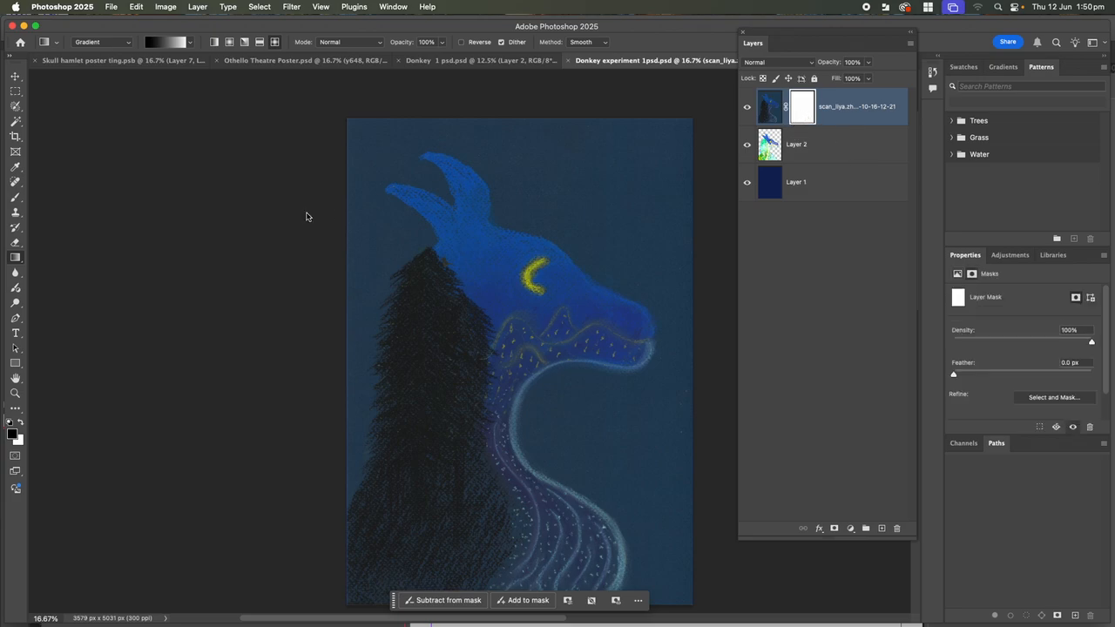
With the Brush Tool, paint black on the mask over the mane, lower neck, jaw and throat
{"action": "left_click", "coordinate": [16, 198]}
{"action": "right_click", "coordinate": [16, 199]}
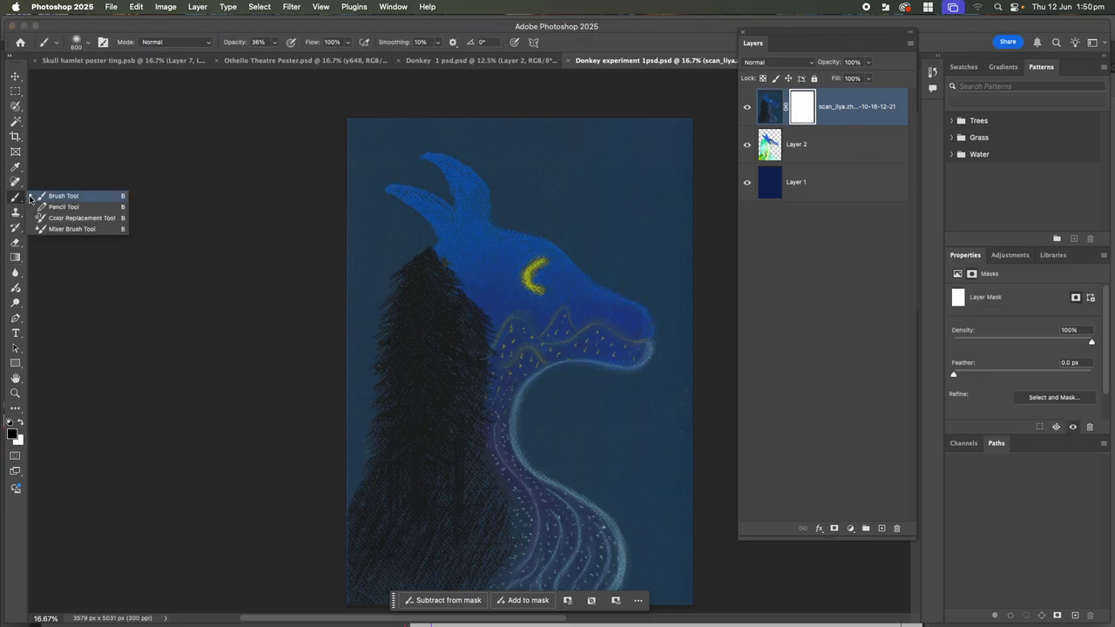
{"action": "left_click", "coordinate": [52, 196]}
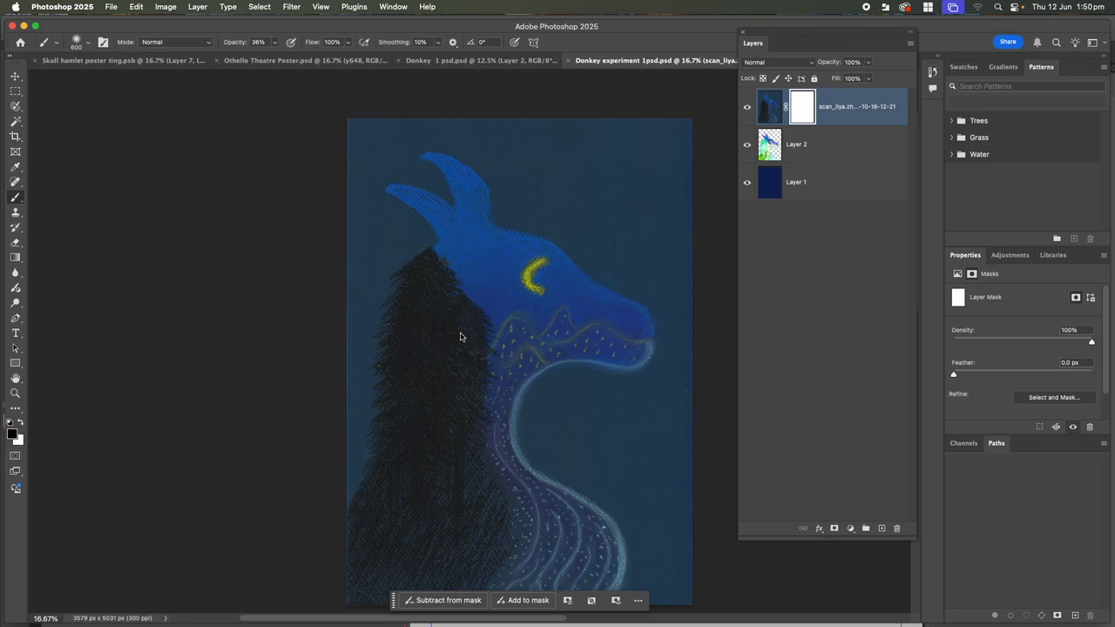
{"action": "mouse_move", "coordinate": [470, 345]}
{"action": "left_mouse_down"}
{"action": "mouse_move", "coordinate": [473, 377]}
{"action": "mouse_move", "coordinate": [464, 324]}
{"action": "mouse_move", "coordinate": [520, 350]}
{"action": "mouse_move", "coordinate": [490, 424]}
{"action": "left_mouse_up"}
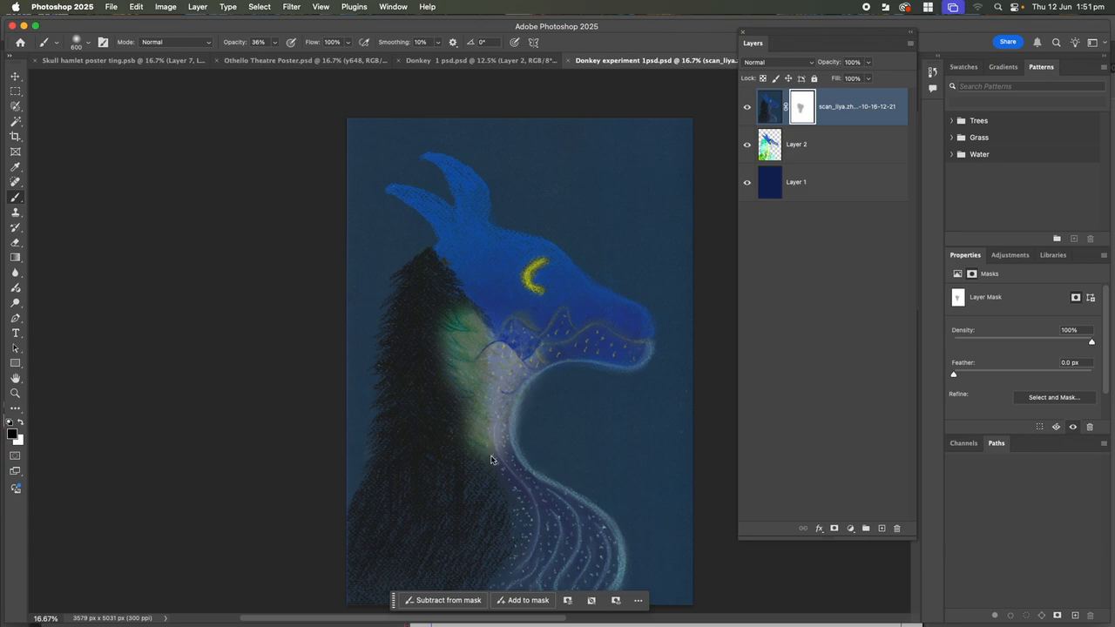
{"action": "mouse_move", "coordinate": [513, 489]}
{"action": "left_mouse_down"}
{"action": "mouse_move", "coordinate": [571, 523]}
{"action": "mouse_move", "coordinate": [596, 567]}
{"action": "mouse_move", "coordinate": [567, 532]}
{"action": "left_mouse_up"}
{"action": "mouse_move", "coordinate": [496, 390]}
{"action": "left_mouse_down"}
{"action": "mouse_move", "coordinate": [511, 363]}
{"action": "mouse_move", "coordinate": [537, 358]}
{"action": "mouse_move", "coordinate": [504, 343]}
{"action": "mouse_move", "coordinate": [601, 349]}
{"action": "left_mouse_up"}
{"action": "mouse_move", "coordinate": [428, 340]}
{"action": "left_mouse_down"}
{"action": "mouse_move", "coordinate": [462, 319]}
{"action": "mouse_move", "coordinate": [424, 276]}
{"action": "mouse_move", "coordinate": [414, 312]}
{"action": "mouse_move", "coordinate": [424, 325]}
{"action": "mouse_move", "coordinate": [410, 296]}
{"action": "mouse_move", "coordinate": [416, 269]}
{"action": "left_mouse_up"}
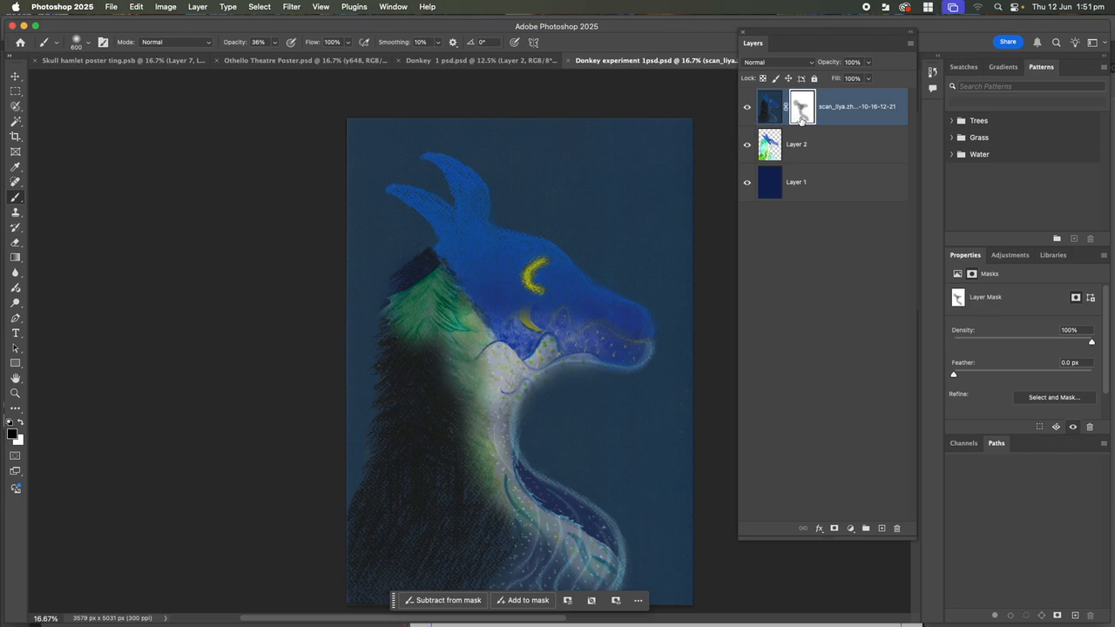
Apply the scan layer's mask through Layer > Layer Mask > Apply
{"action": "left_click", "coordinate": [198, 7]}
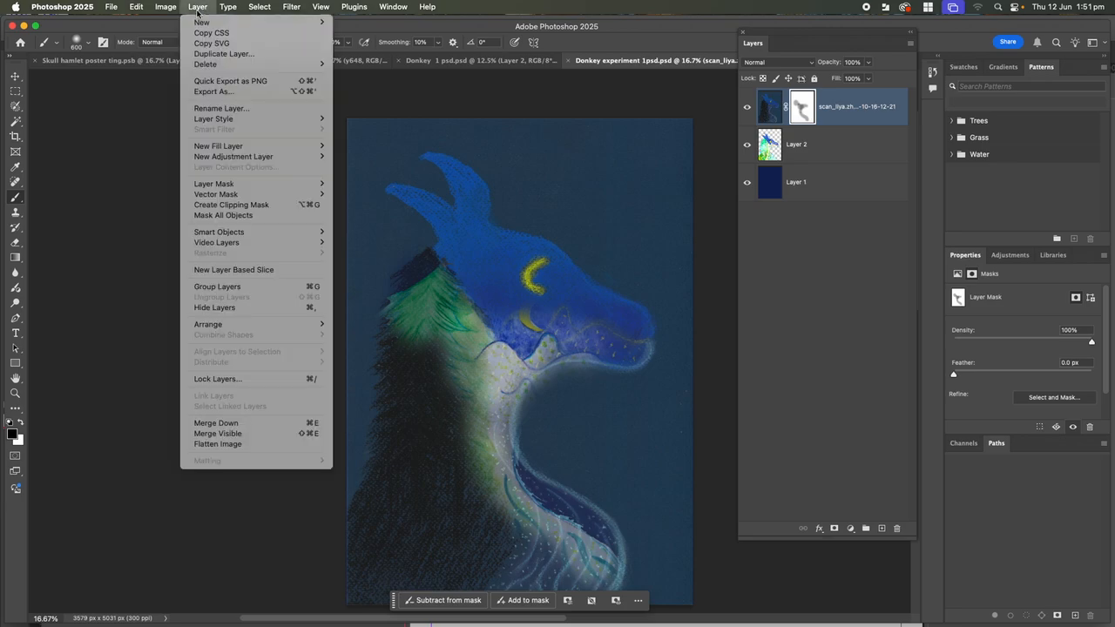
{"action": "mouse_move", "coordinate": [218, 185]}
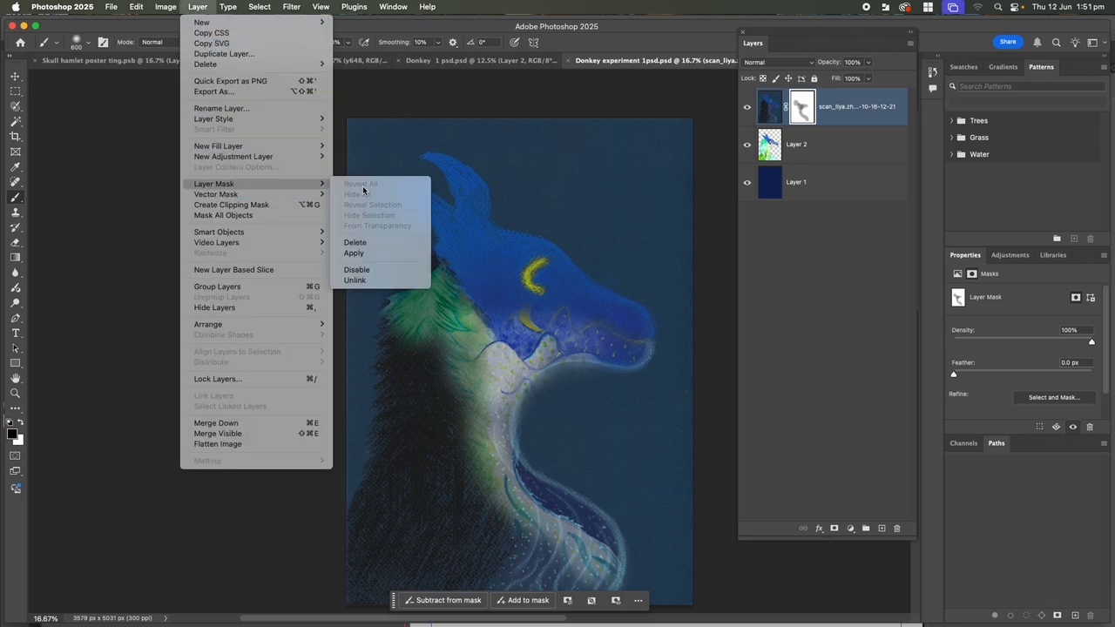
{"action": "left_click", "coordinate": [359, 253]}
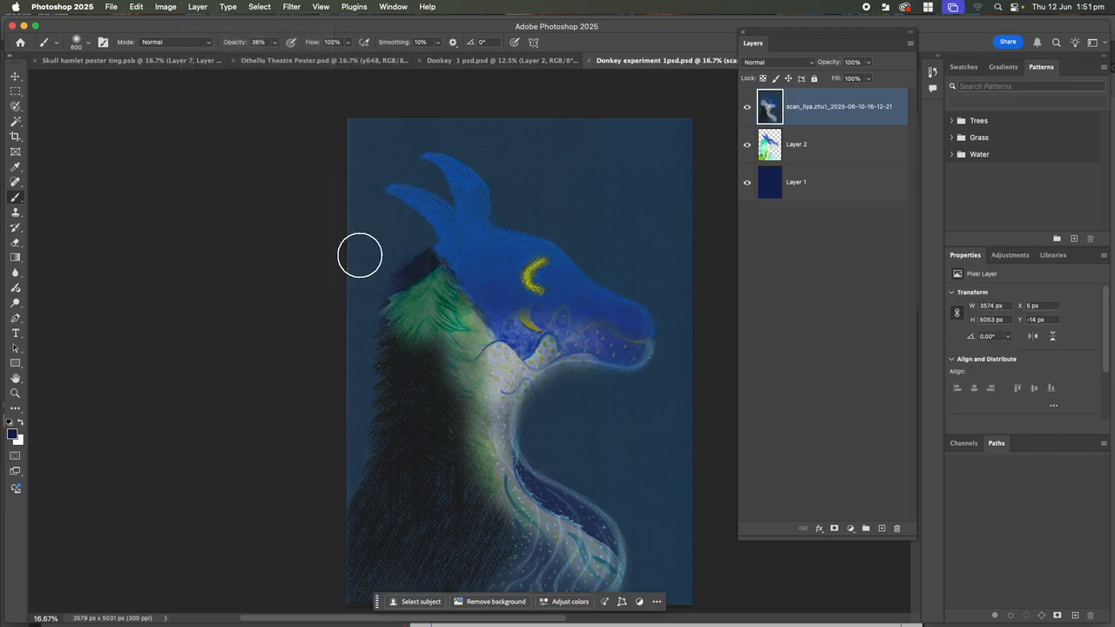
Toggle the visibility of Layer 2, the scan layer and Layer 1 to compare them
{"action": "left_click", "coordinate": [747, 145]}
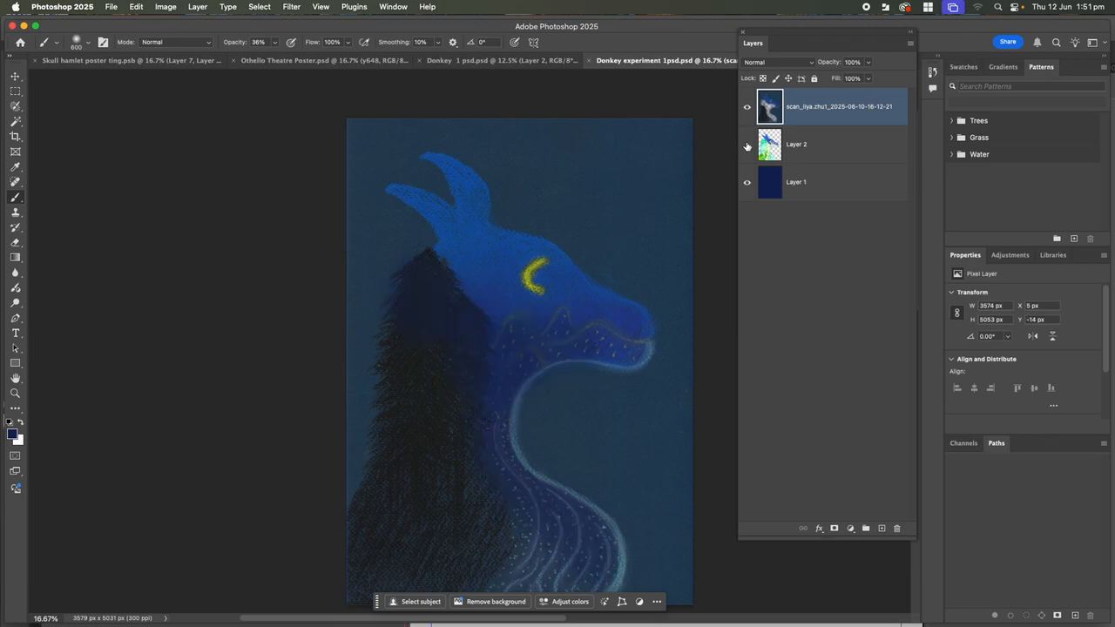
{"action": "left_click", "coordinate": [747, 144]}
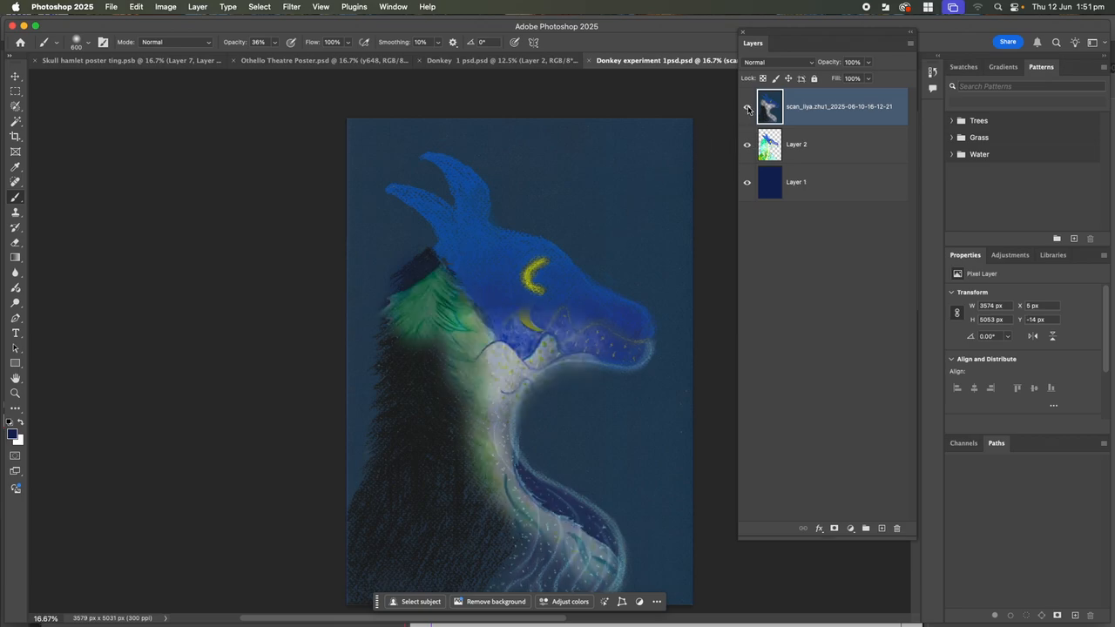
{"action": "left_click", "coordinate": [748, 107]}
{"action": "left_click", "coordinate": [746, 108]}
{"action": "left_click", "coordinate": [746, 145]}
{"action": "left_click", "coordinate": [747, 182]}
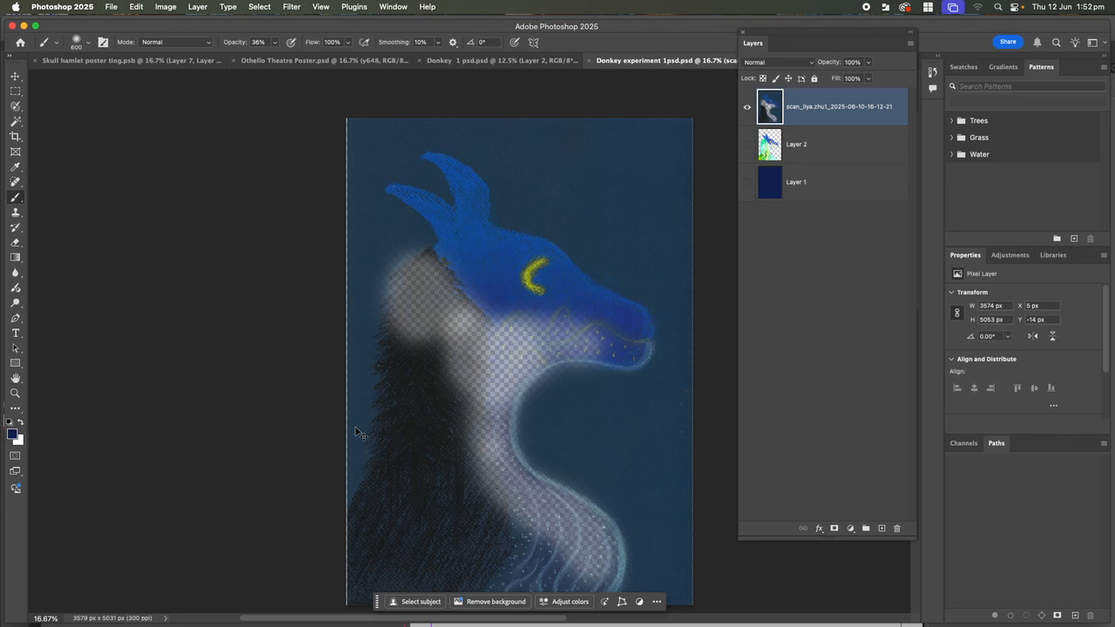
Undo and redo the visibility changes, leaving Layer 2 hidden
{"action": "key", "text": "super+z"}
{"action": "key", "text": "super+z"}
{"action": "key", "text": "super+z"}
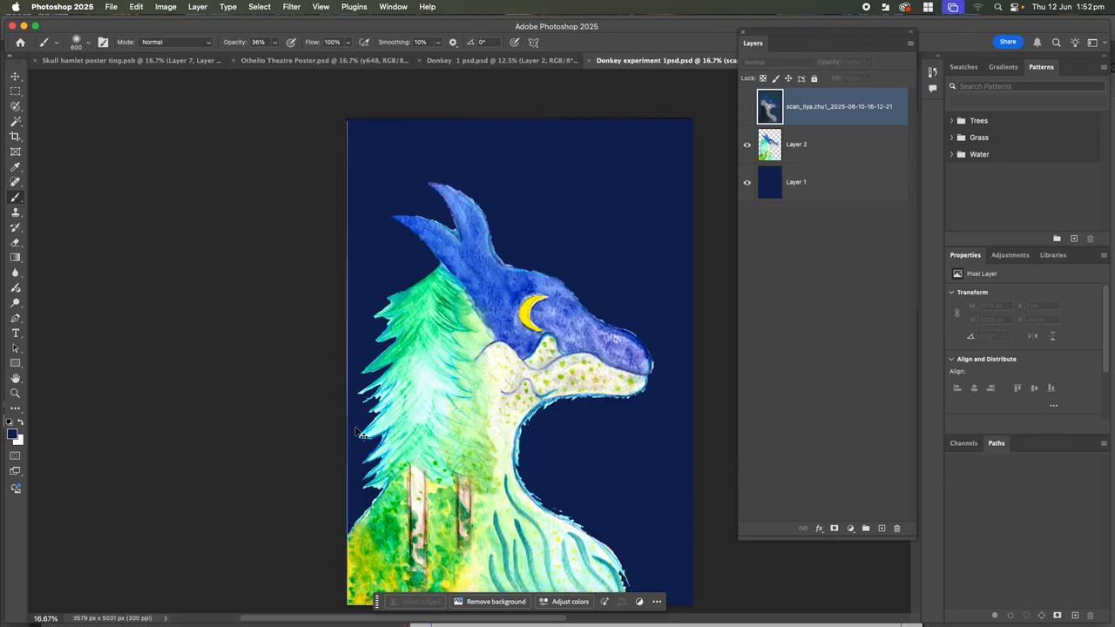
{"action": "key", "text": "super+shift+z"}
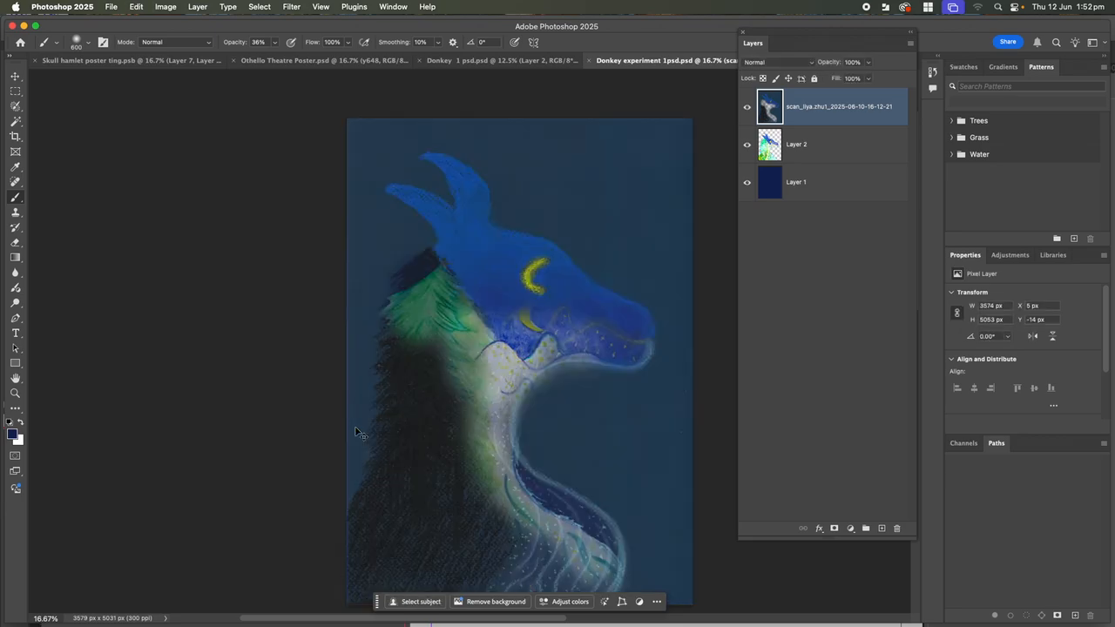
{"action": "key", "text": "super+shift+z"}
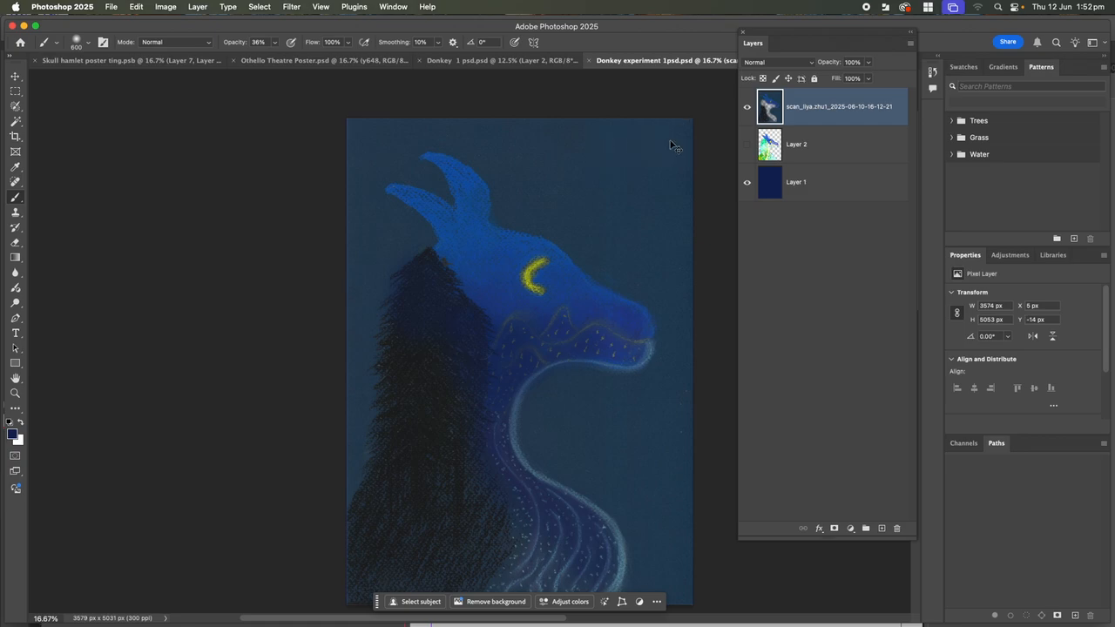
Undo until Layer 2 shows and the scan layer regains a blank mask, then target its pixels
{"action": "key", "text": "super+z"}
{"action": "key", "text": "super+z"}
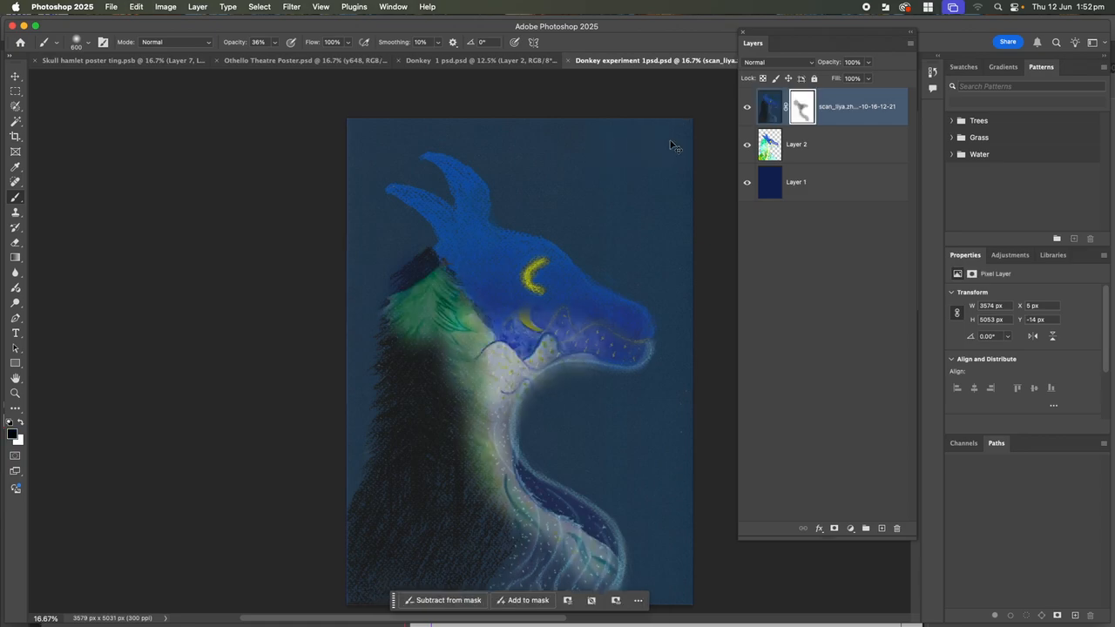
{"action": "key", "text": "super+z"}
{"action": "key", "text": "super+z"}
{"action": "key", "text": "super+z"}
{"action": "key", "text": "super+z"}
{"action": "key", "text": "super+z"}
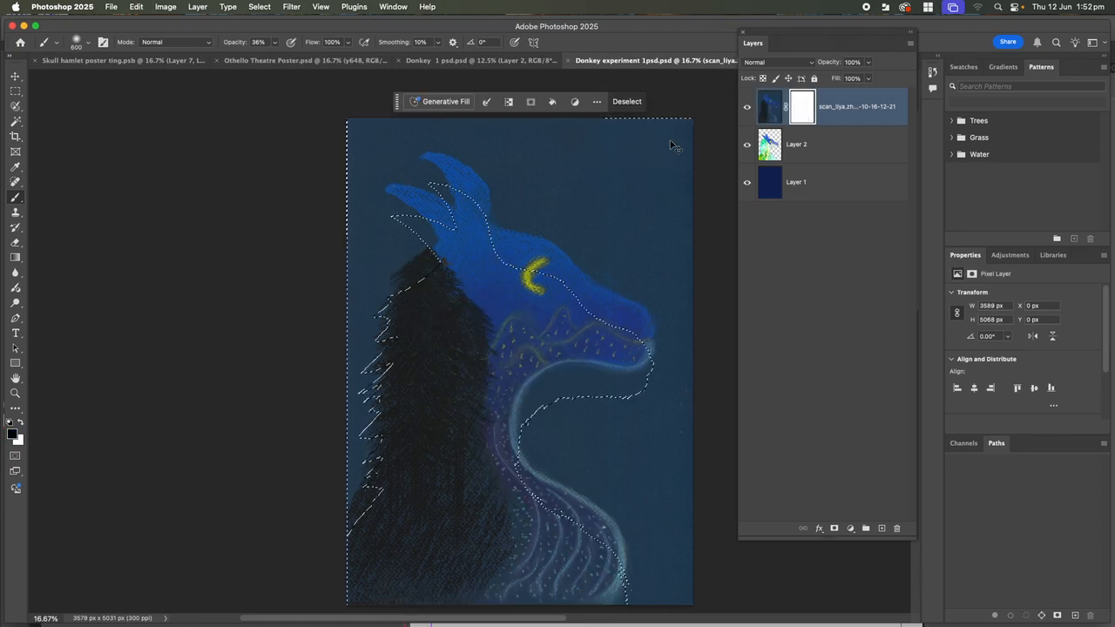
{"action": "key", "text": "super+z"}
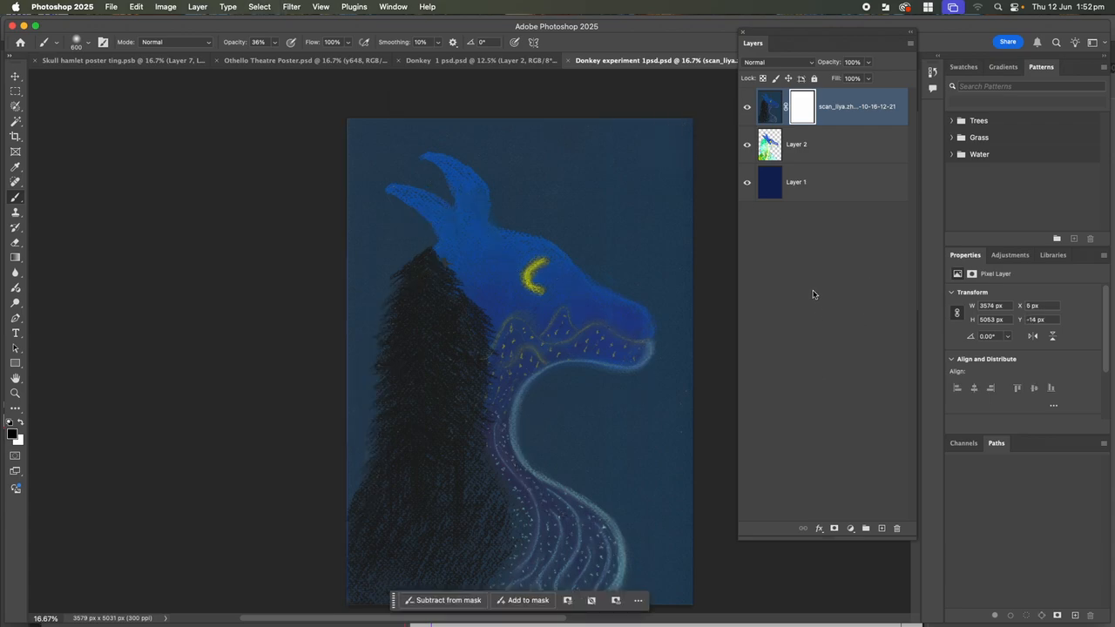
{"action": "left_click", "coordinate": [770, 108]}
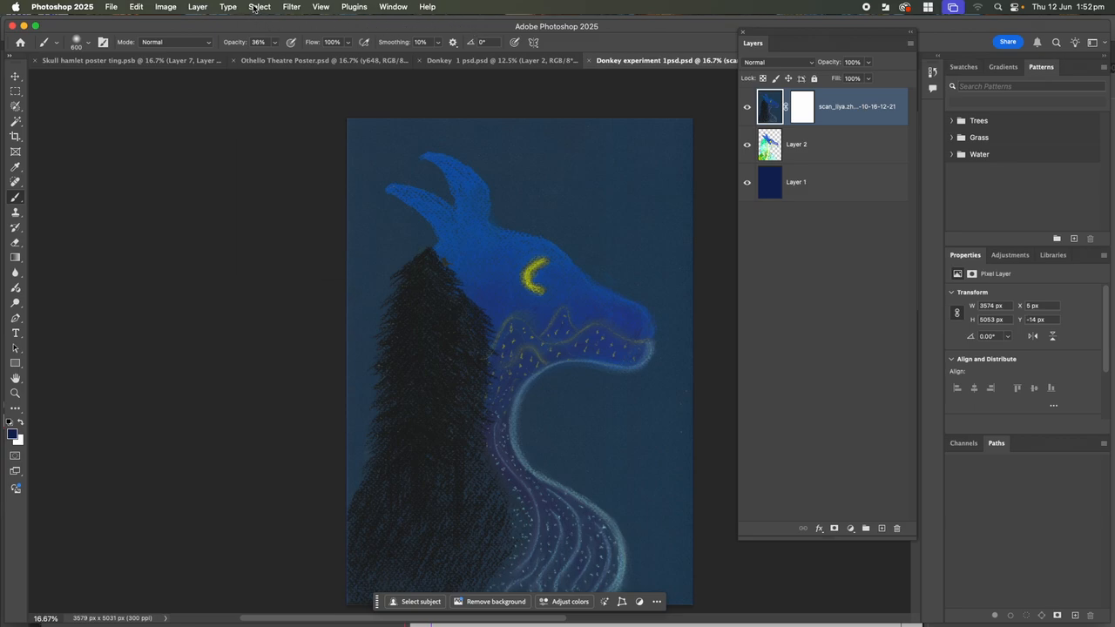
Bring up the Select menu's list of selection commands
{"action": "left_click", "coordinate": [253, 8]}
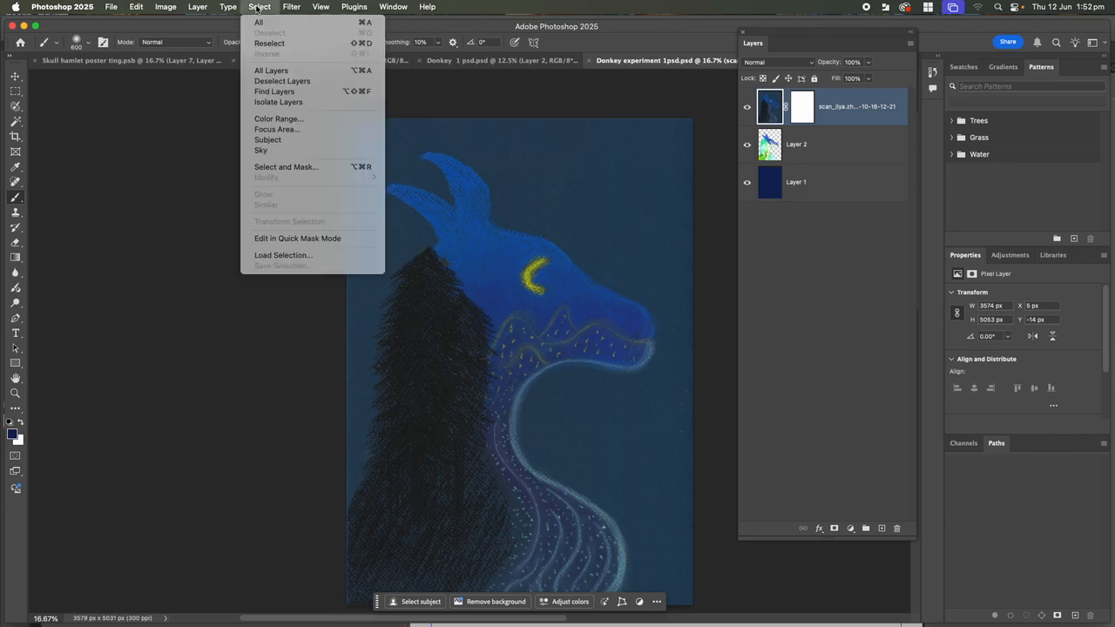
{"action": "mouse_move", "coordinate": [163, 9]}
{"action": "mouse_move", "coordinate": [61, 7]}
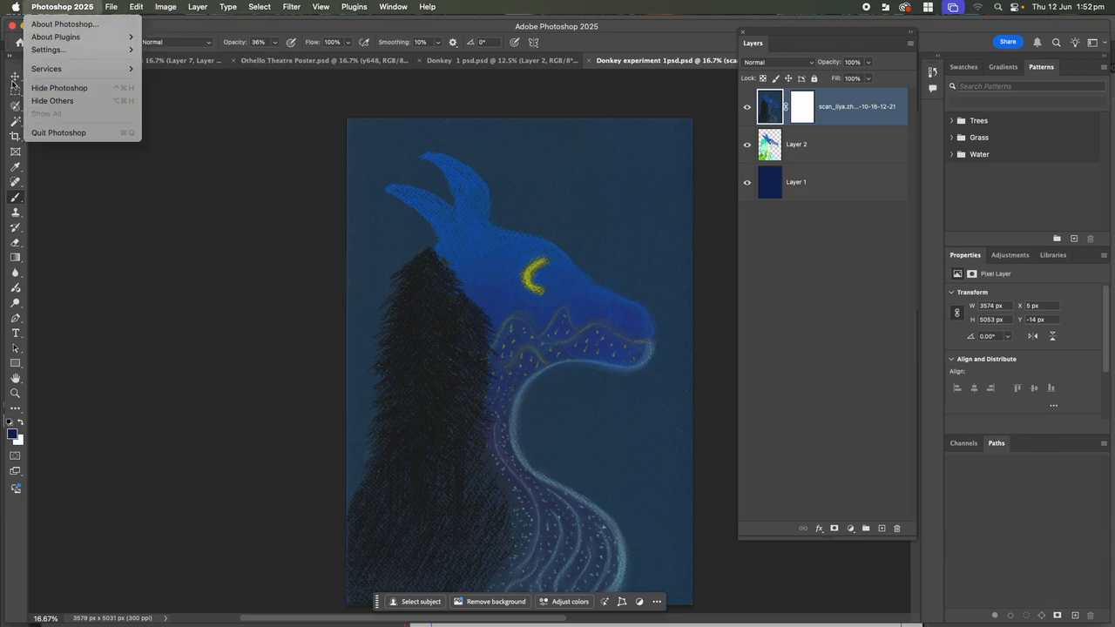
{"action": "left_click", "coordinate": [83, 133]}
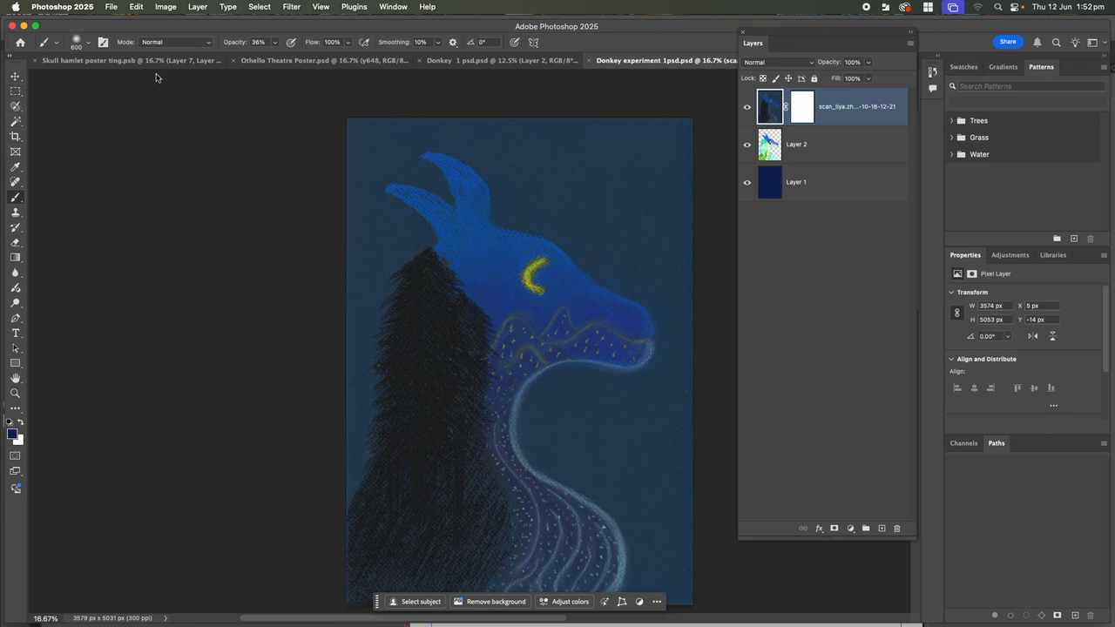
{"action": "left_click", "coordinate": [260, 8]}
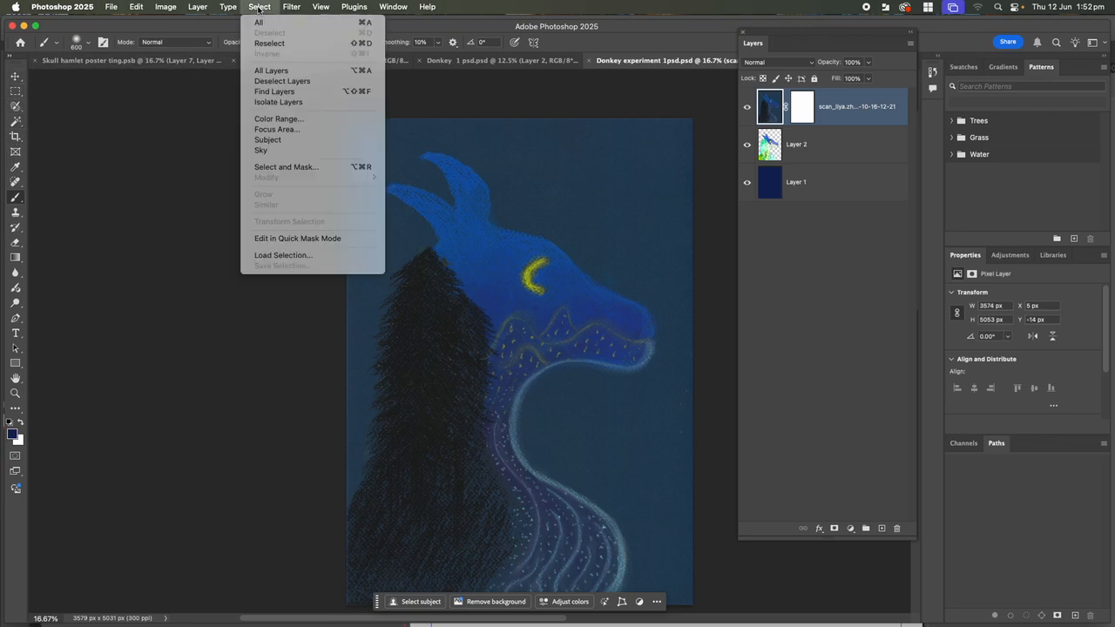
Open Color Range, sample the dark background and raise Fuzziness to 73
{"action": "left_click", "coordinate": [277, 119]}
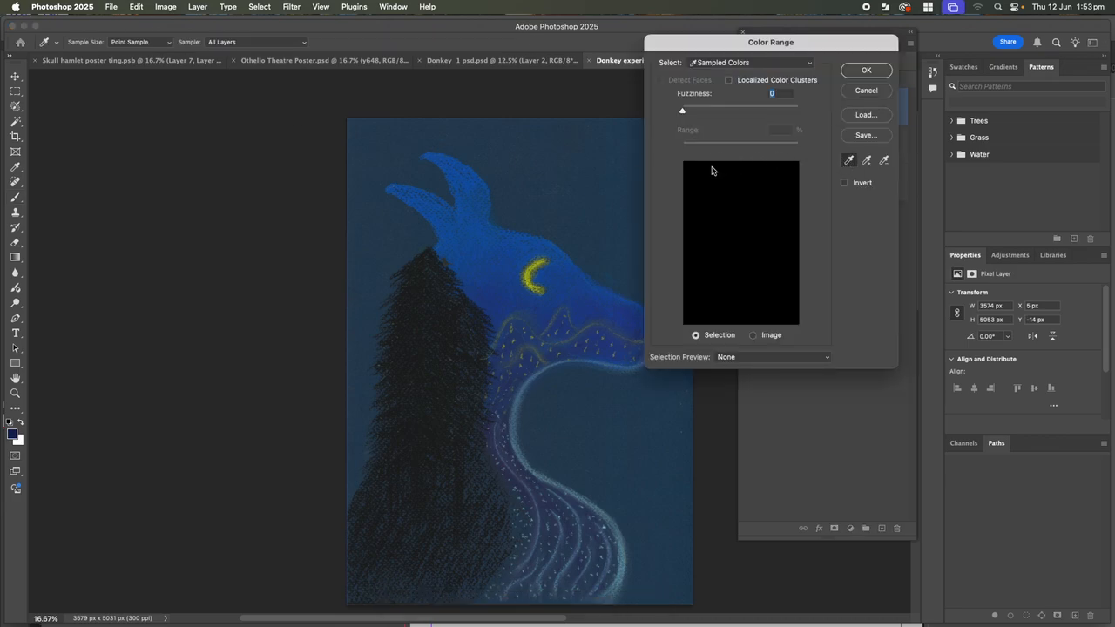
{"action": "left_click", "coordinate": [598, 220]}
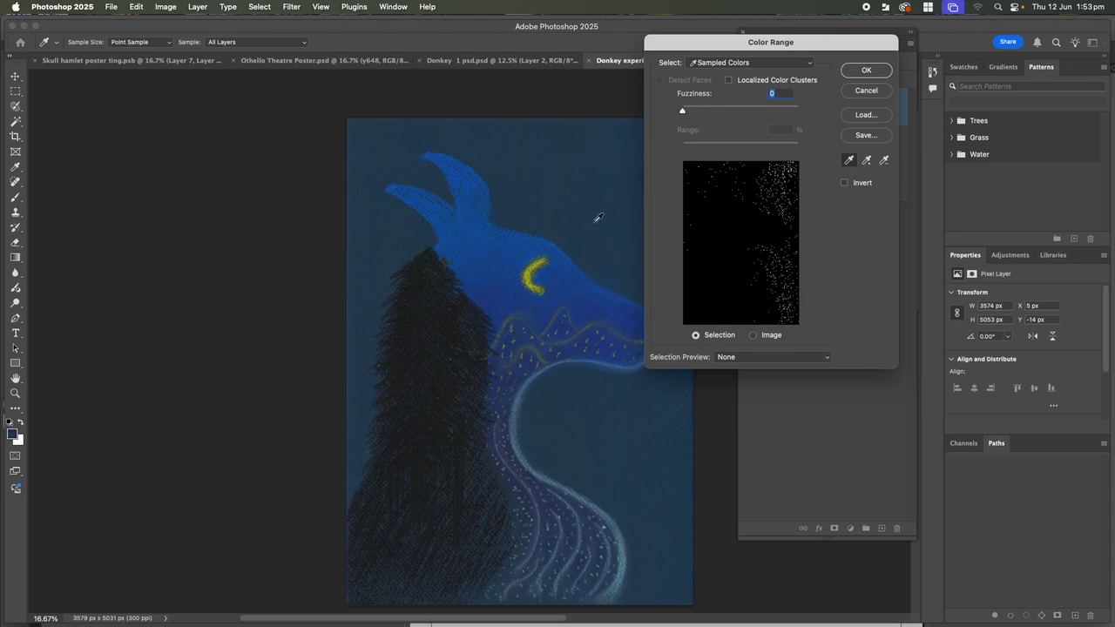
{"action": "mouse_move", "coordinate": [685, 113]}
{"action": "left_mouse_down"}
{"action": "mouse_move", "coordinate": [739, 116]}
{"action": "mouse_move", "coordinate": [706, 112]}
{"action": "left_mouse_up"}
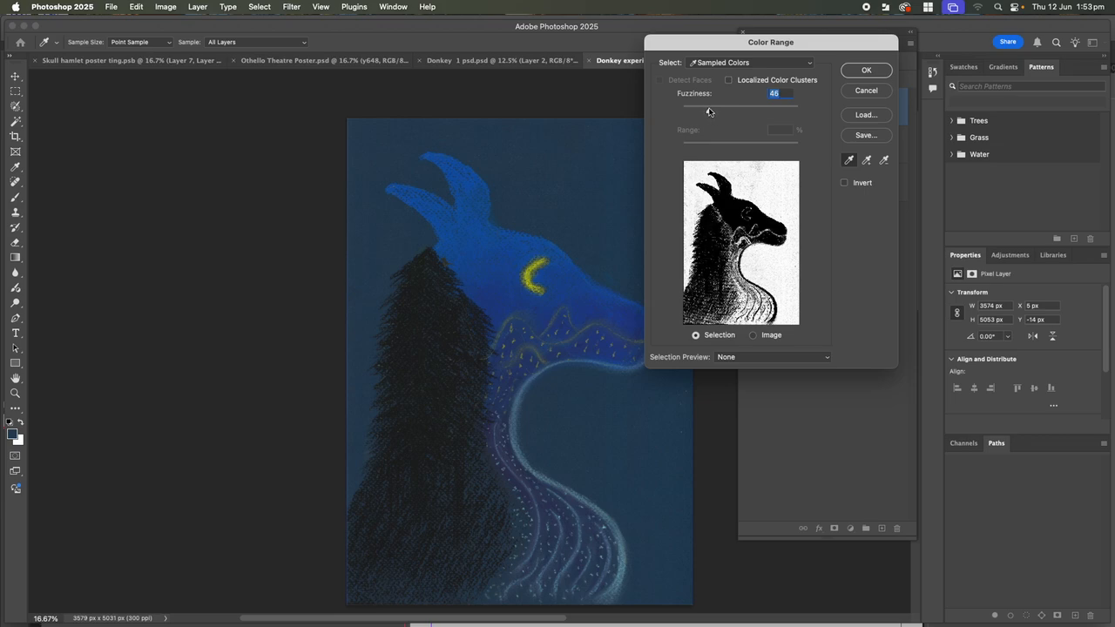
{"action": "left_click_drag", "start_coordinate": [697, 113], "coordinate": [724, 112]}
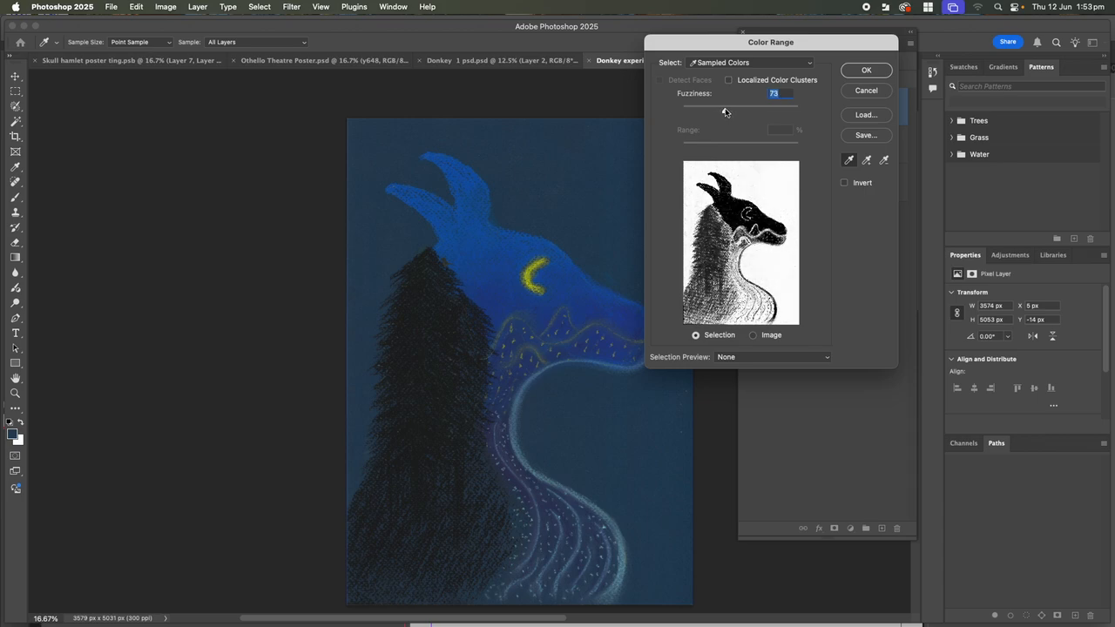
Try adding and subtracting the head's blue with the eyedroppers, then accept the selection
{"action": "left_click", "coordinate": [868, 162]}
{"action": "left_click", "coordinate": [534, 359]}
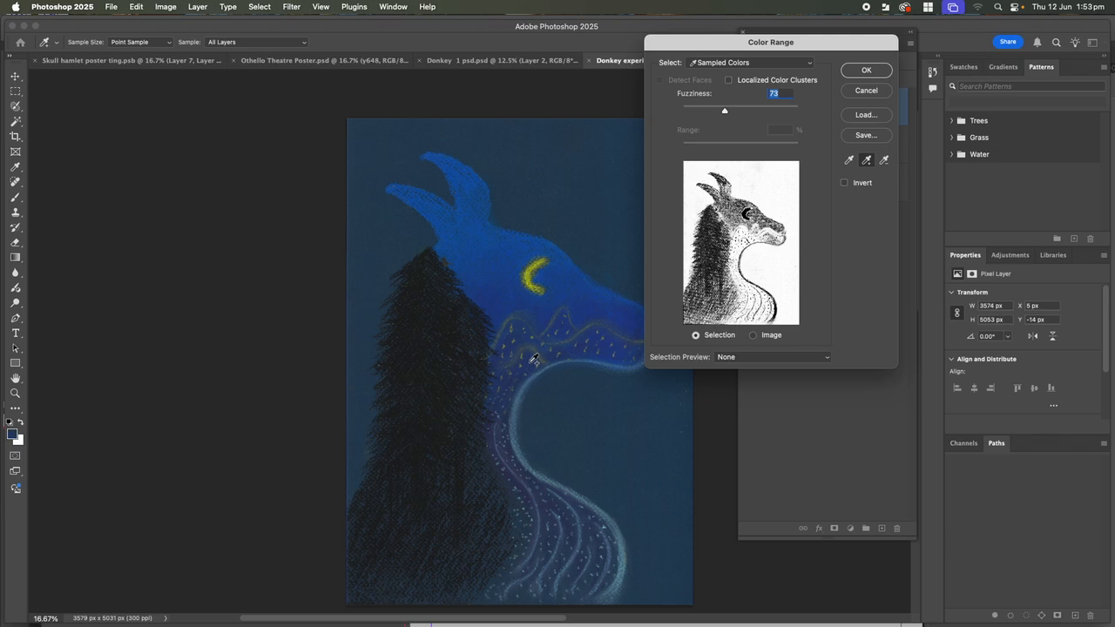
{"action": "left_click", "coordinate": [880, 163]}
{"action": "left_click", "coordinate": [514, 365]}
{"action": "left_click", "coordinate": [516, 360]}
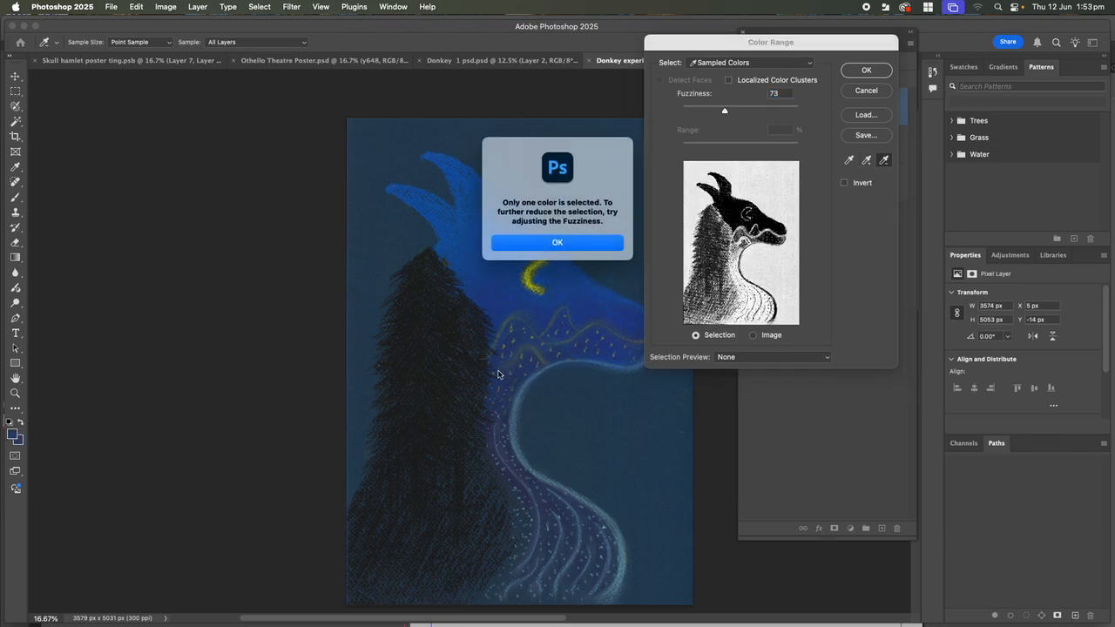
{"action": "key", "text": "Return"}
{"action": "left_click", "coordinate": [475, 405]}
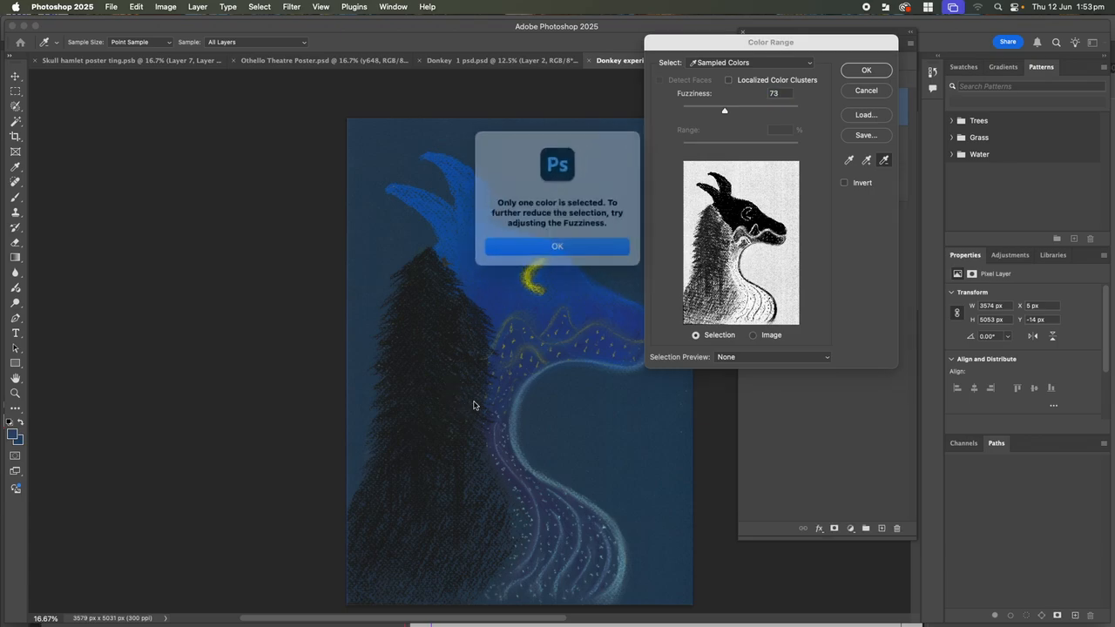
{"action": "left_click", "coordinate": [558, 250]}
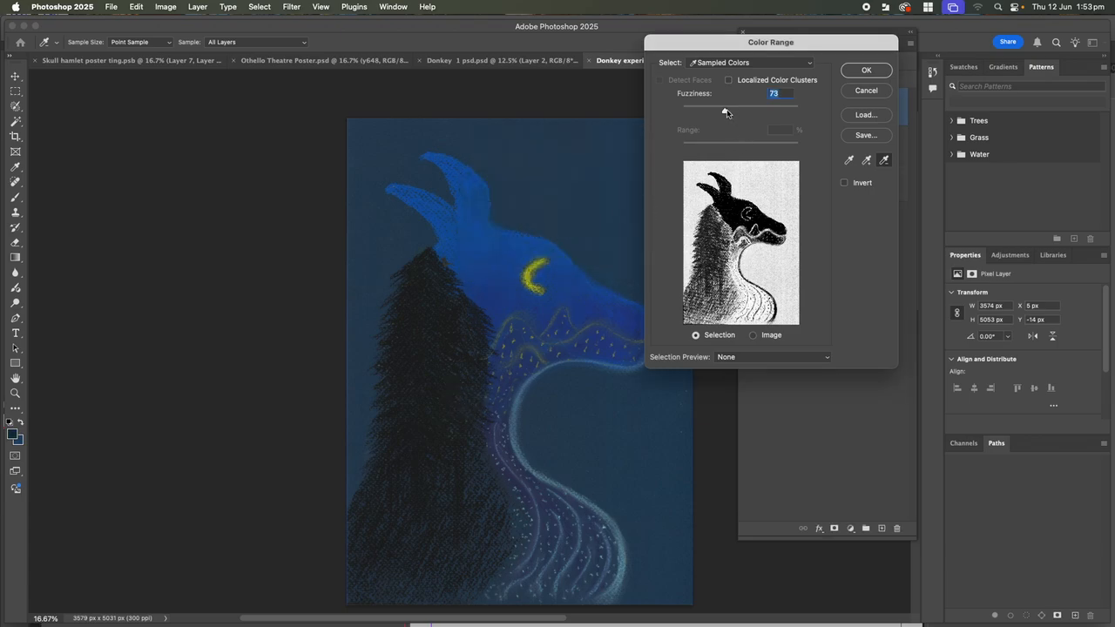
{"action": "left_click", "coordinate": [503, 310]}
{"action": "left_click", "coordinate": [532, 245]}
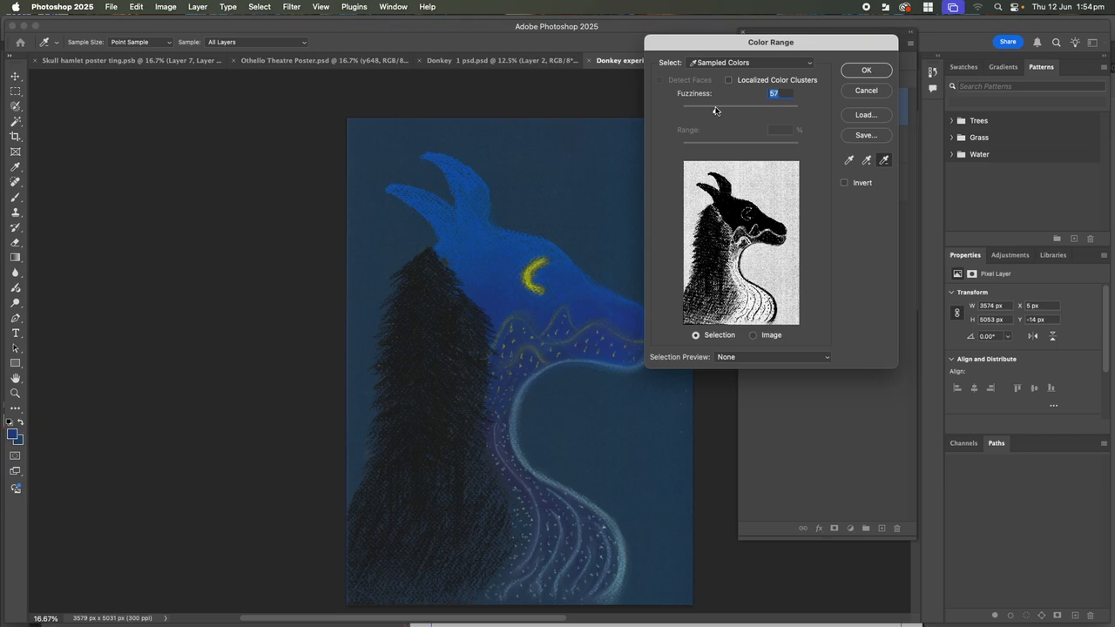
{"action": "left_click_drag", "start_coordinate": [731, 109], "coordinate": [725, 109]}
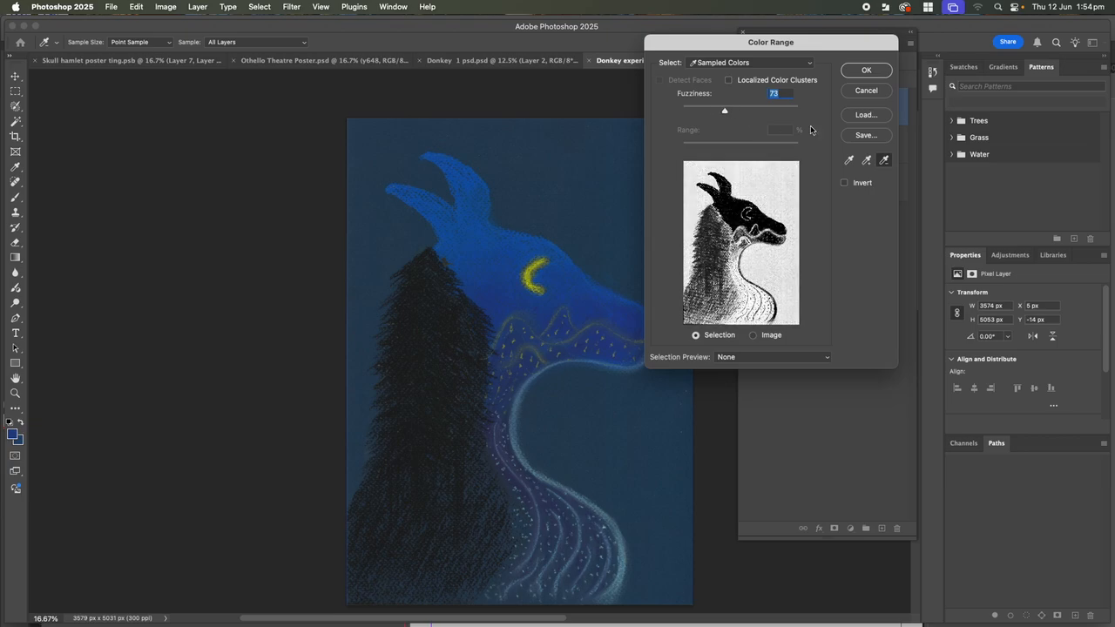
{"action": "left_click", "coordinate": [863, 71]}
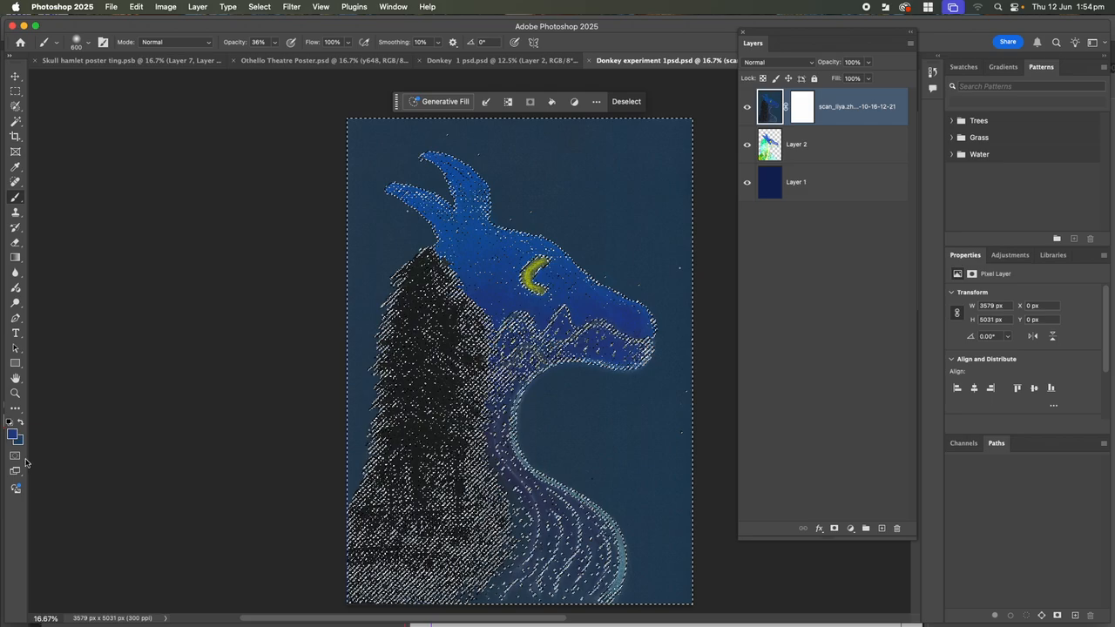
Preview the selection as a Quick Mask overlay and confirm its Quick Mask options
{"action": "left_click", "coordinate": [16, 456]}
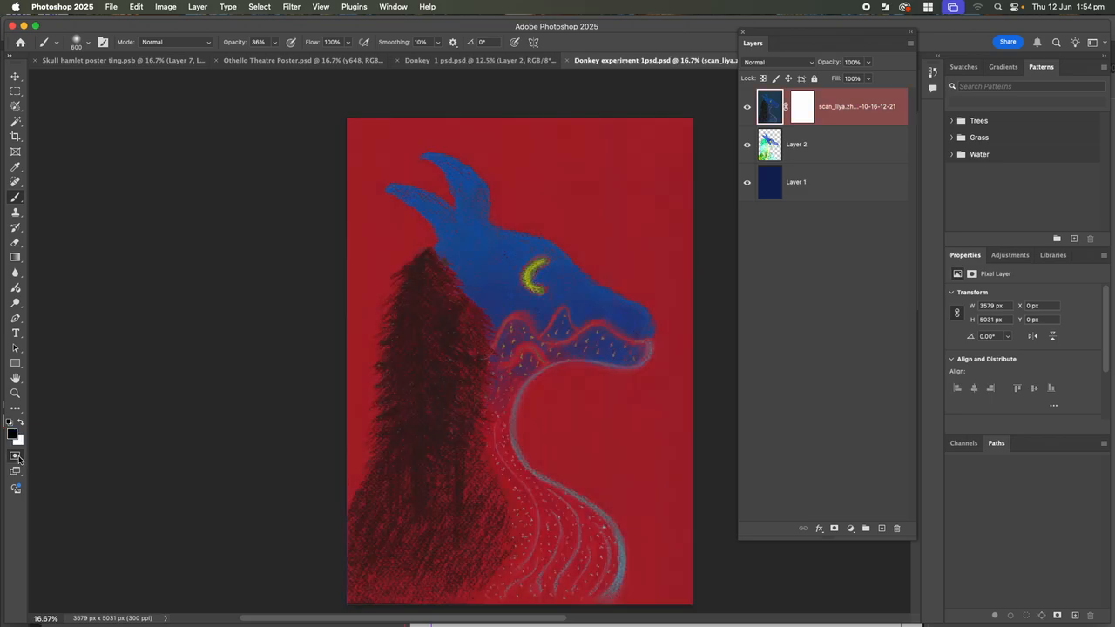
{"action": "double_click", "coordinate": [16, 456]}
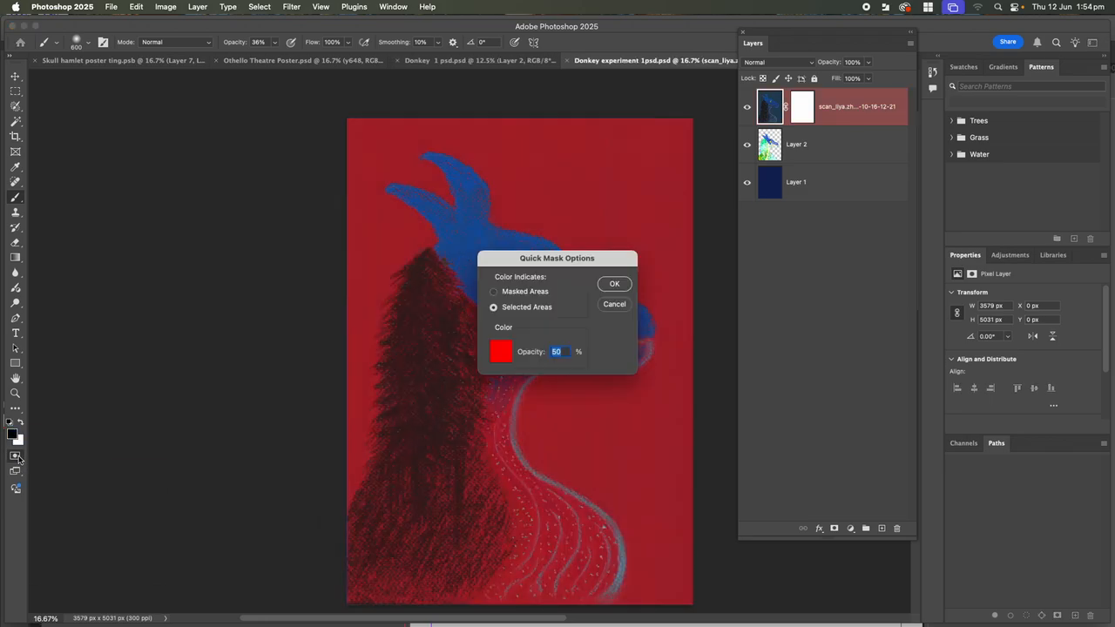
{"action": "left_click", "coordinate": [614, 284]}
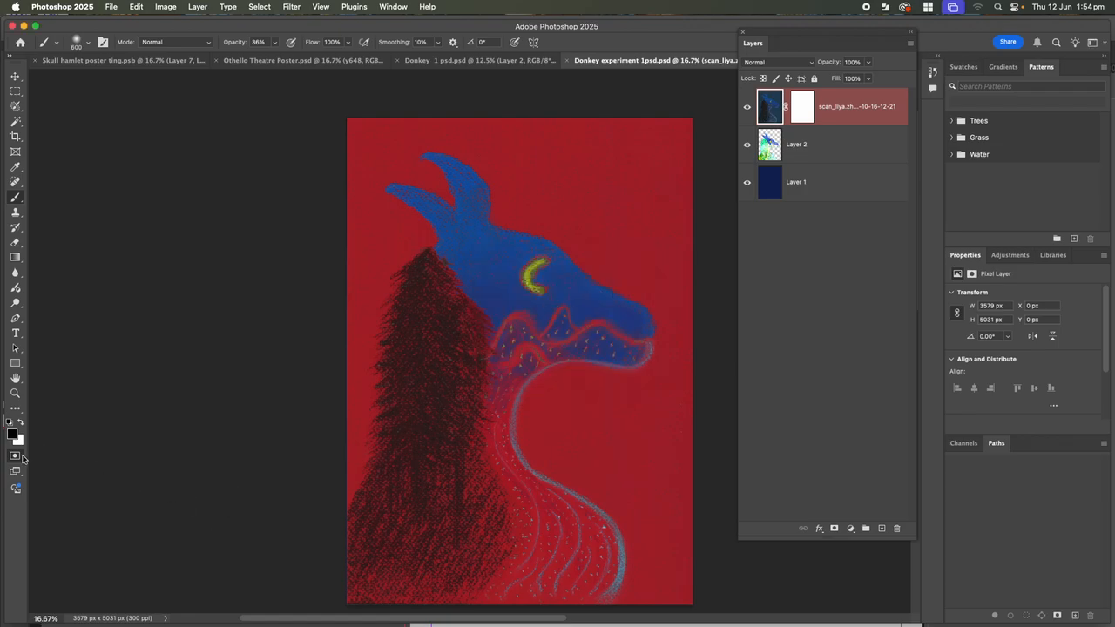
Leave Quick Mask, clear the selection, and hide the top scan layer
{"action": "left_click", "coordinate": [23, 456]}
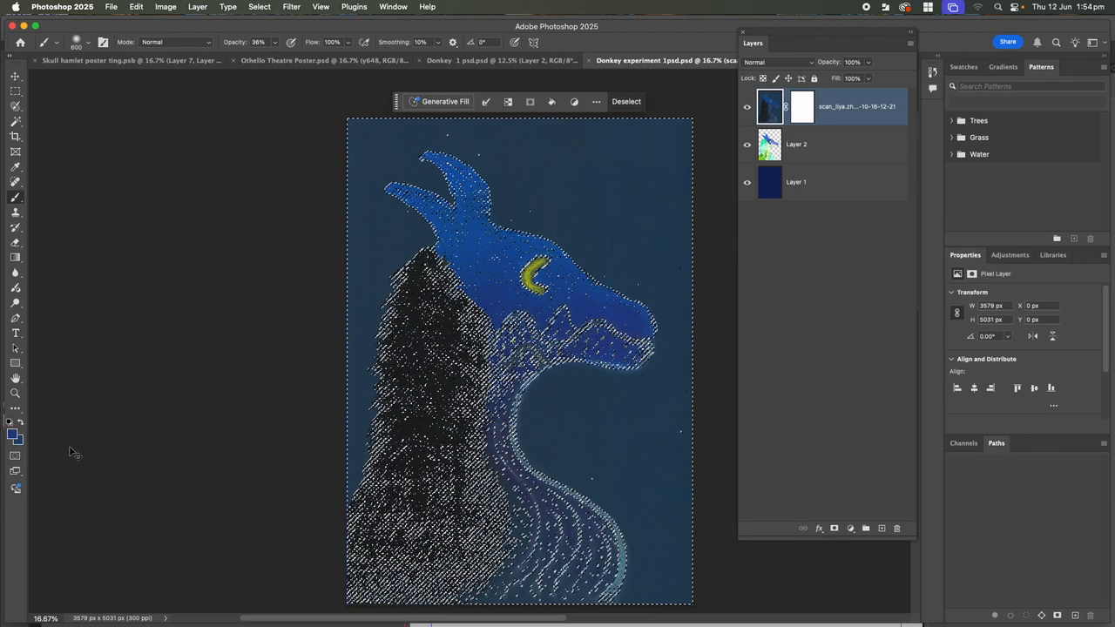
{"action": "key", "text": "super+d"}
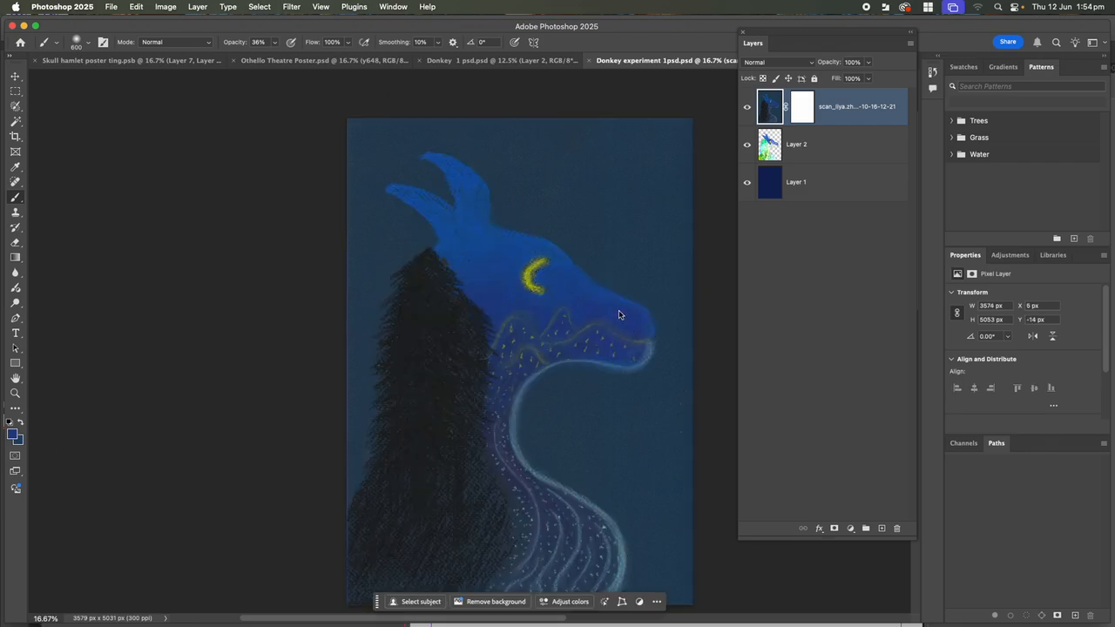
{"action": "left_click", "coordinate": [747, 107]}
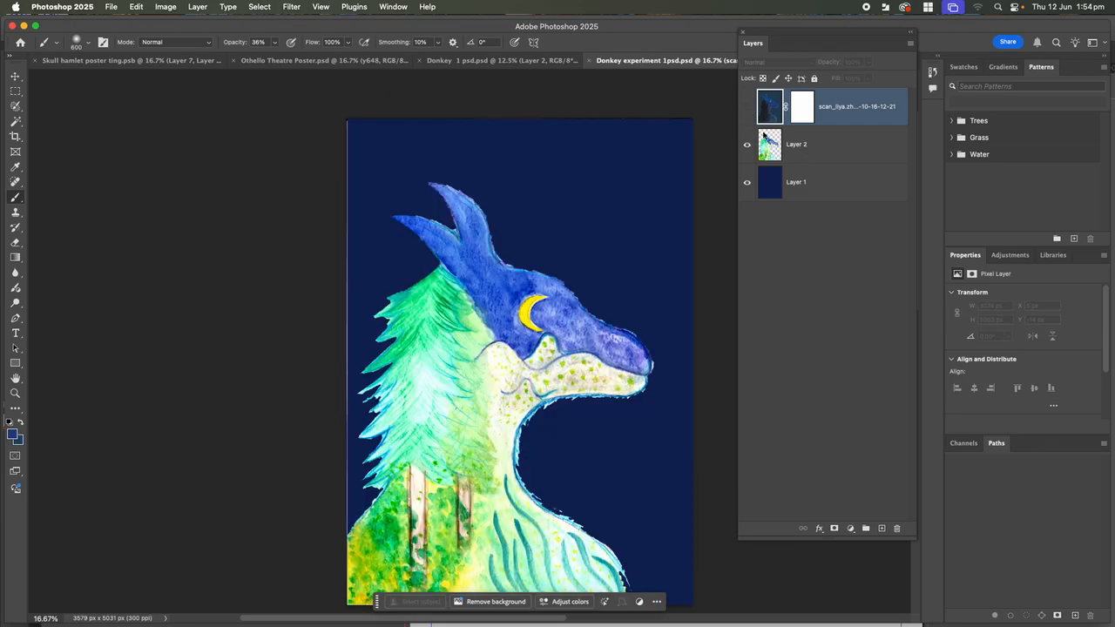
Hide the dark blue Layer 1 and sample the dragon's blue head in Color Range
{"action": "left_click", "coordinate": [746, 183]}
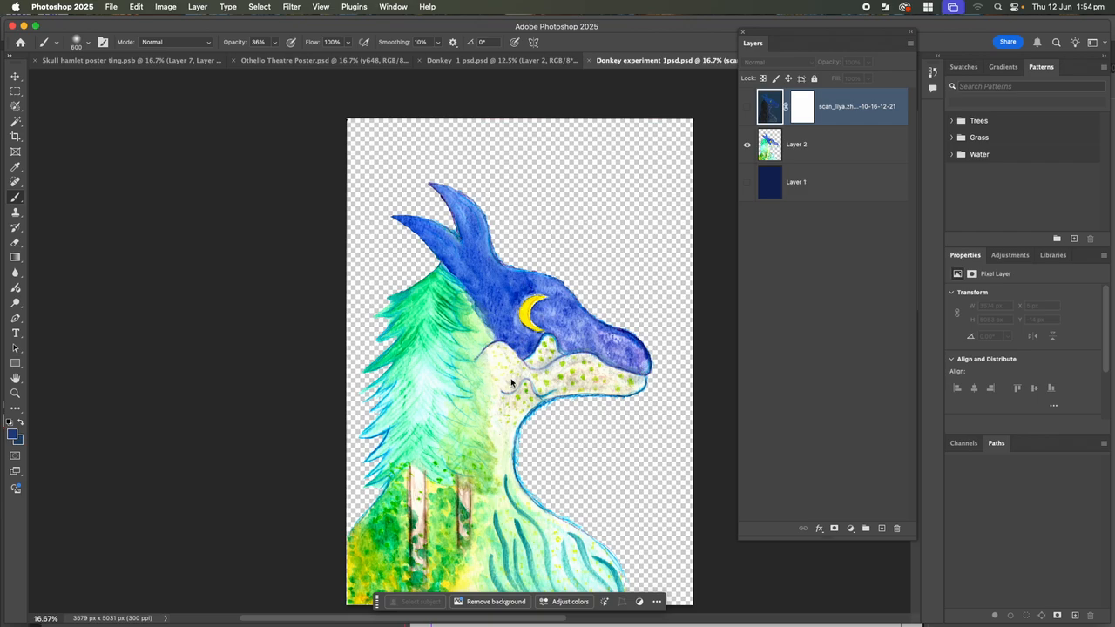
{"action": "left_click", "coordinate": [257, 7]}
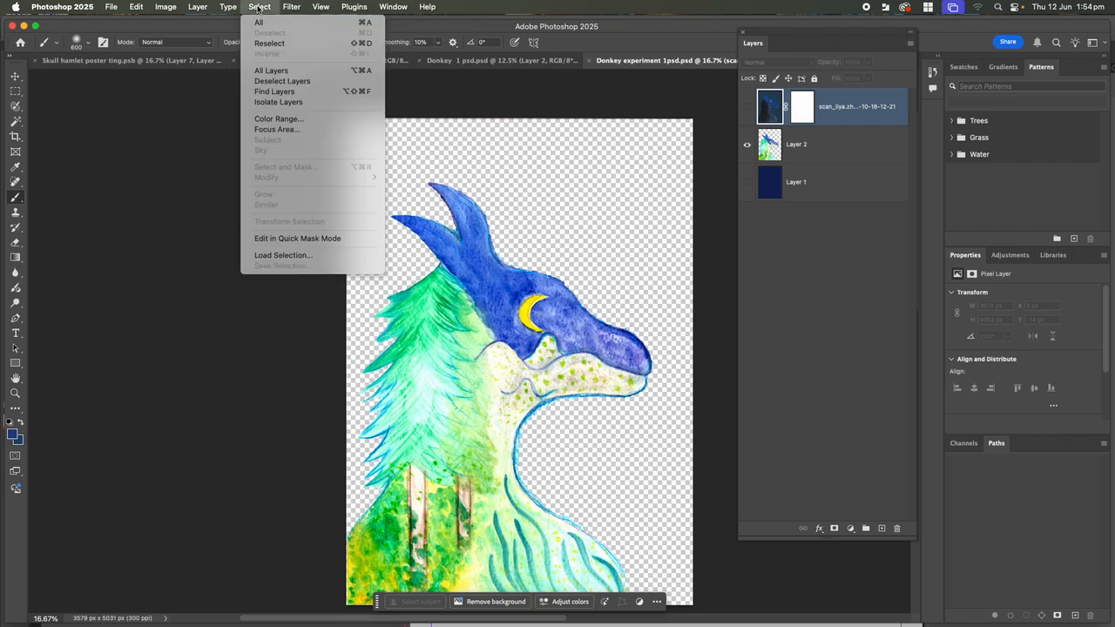
{"action": "left_click", "coordinate": [277, 119]}
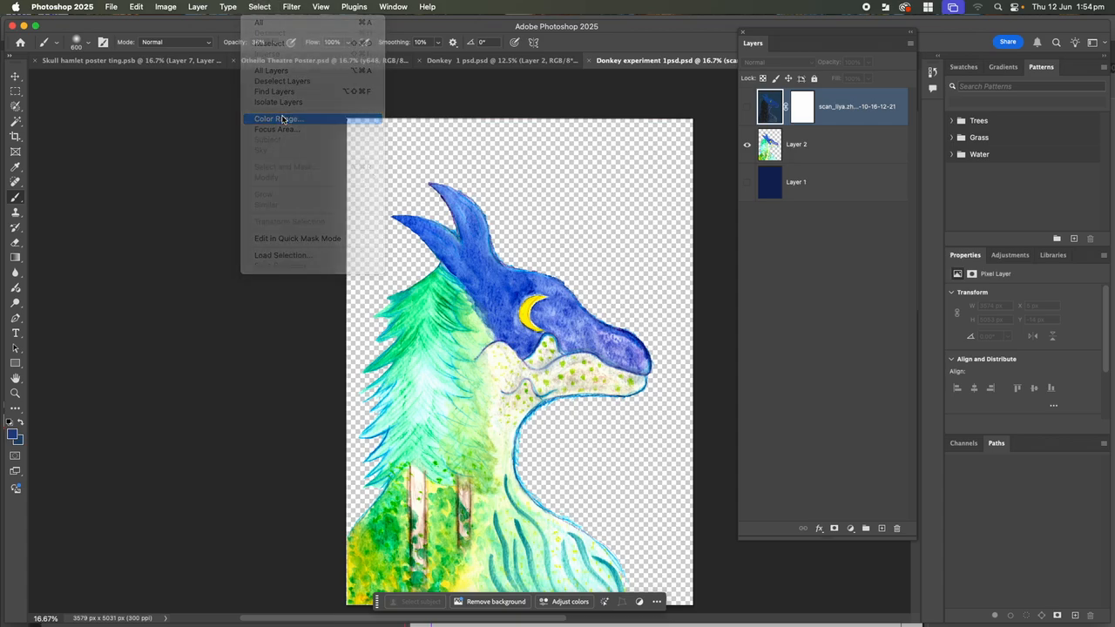
{"action": "left_click", "coordinate": [515, 288]}
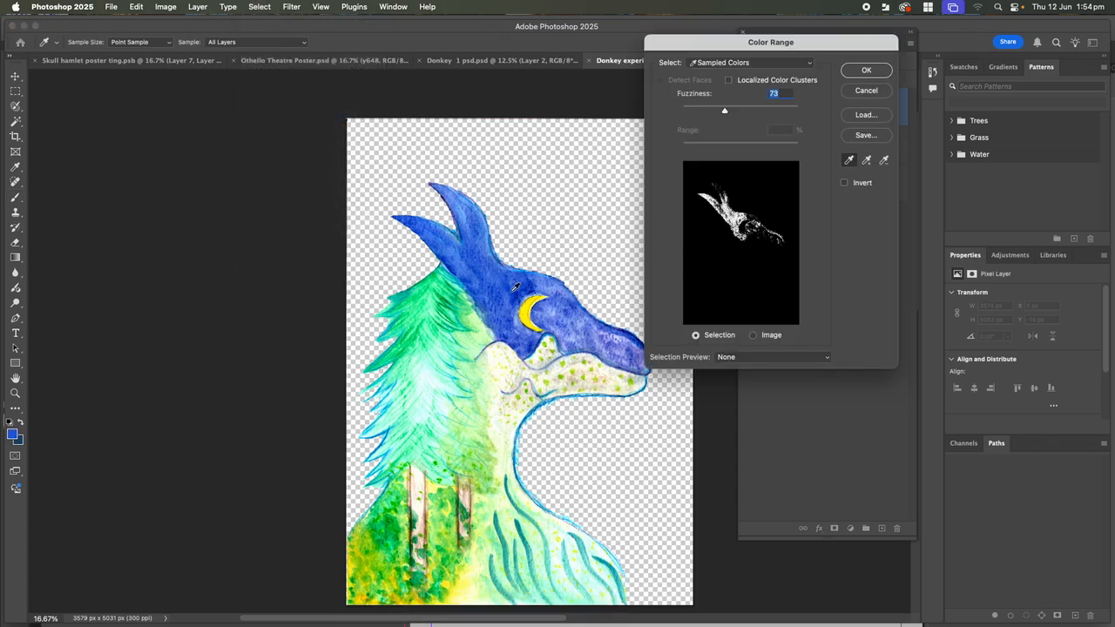
{"action": "left_click", "coordinate": [504, 281]}
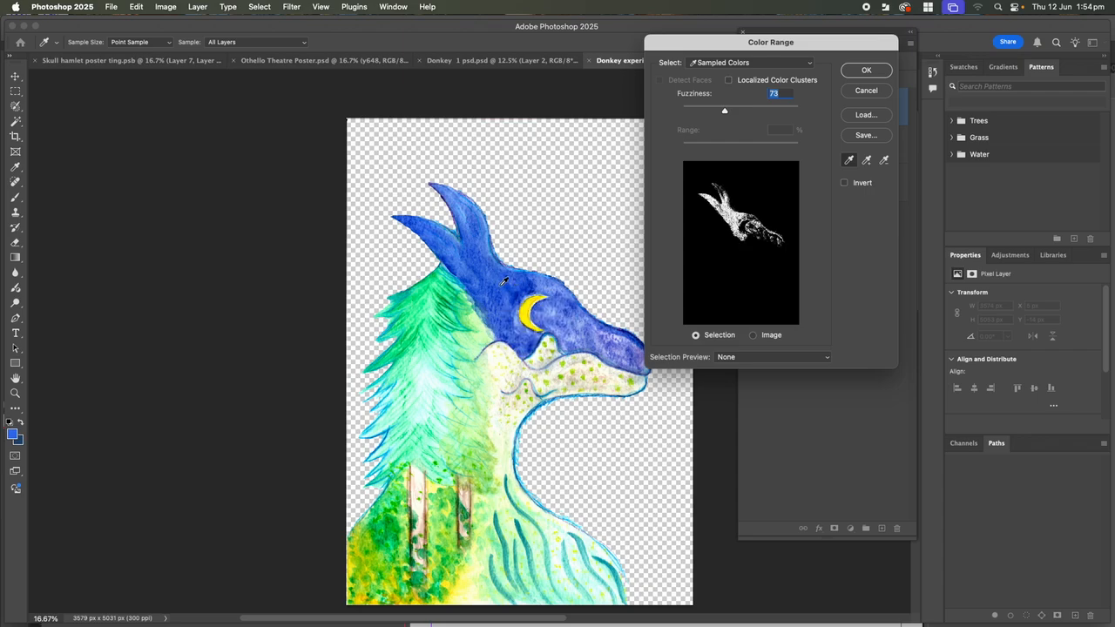
Add more blue head tones to the sample, lower Fuzziness, and confirm the selection
{"action": "left_click", "coordinate": [867, 160]}
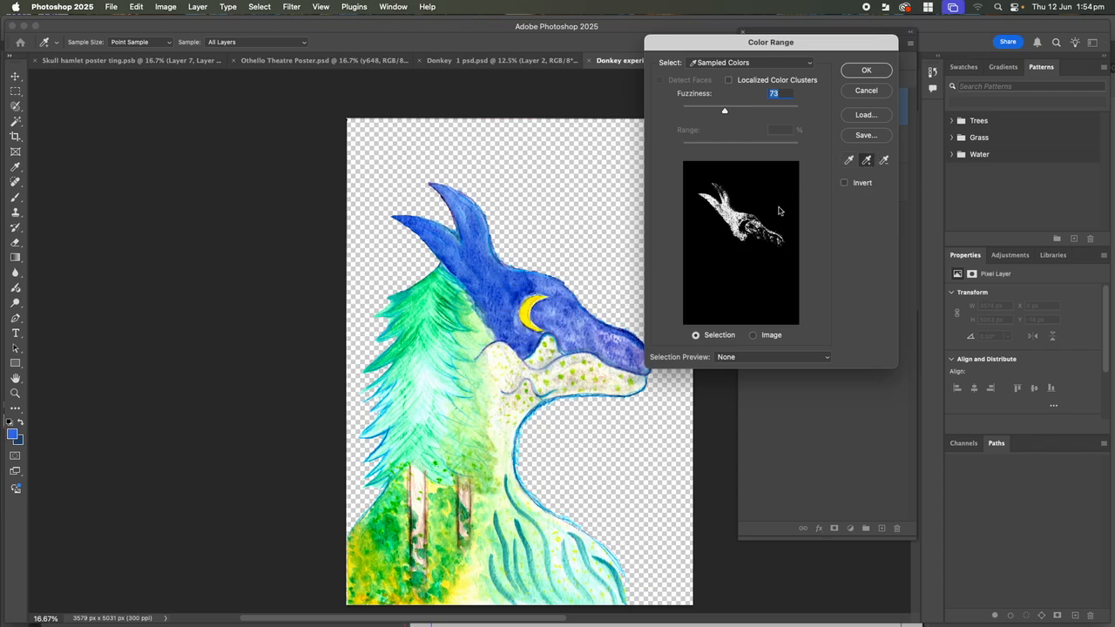
{"action": "left_click", "coordinate": [583, 324]}
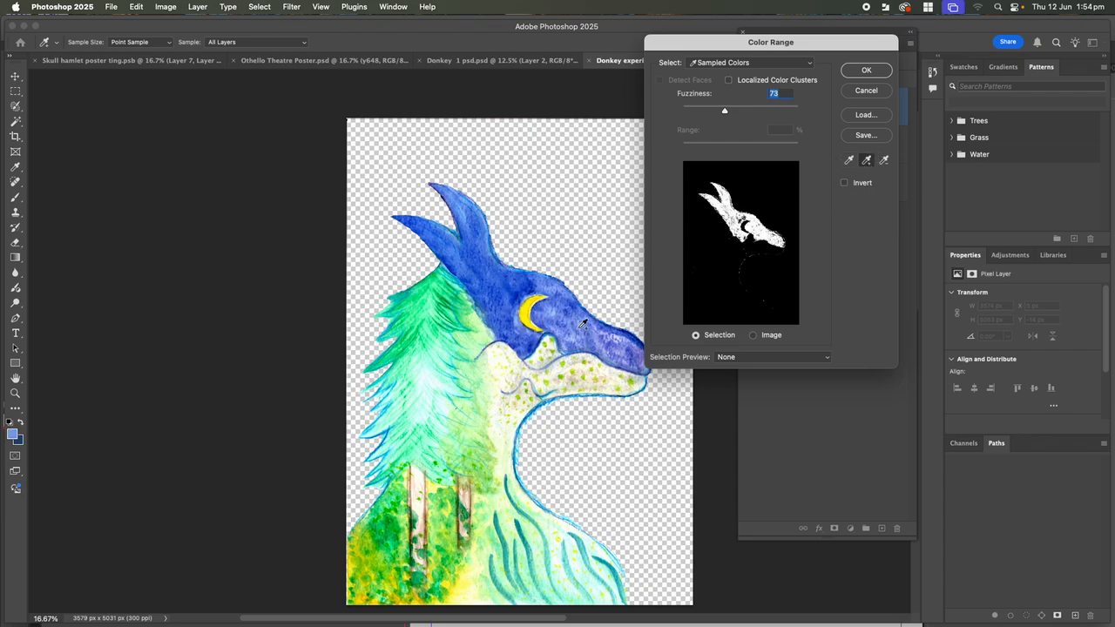
{"action": "left_click", "coordinate": [553, 284]}
{"action": "left_click", "coordinate": [528, 286]}
{"action": "left_click", "coordinate": [513, 286]}
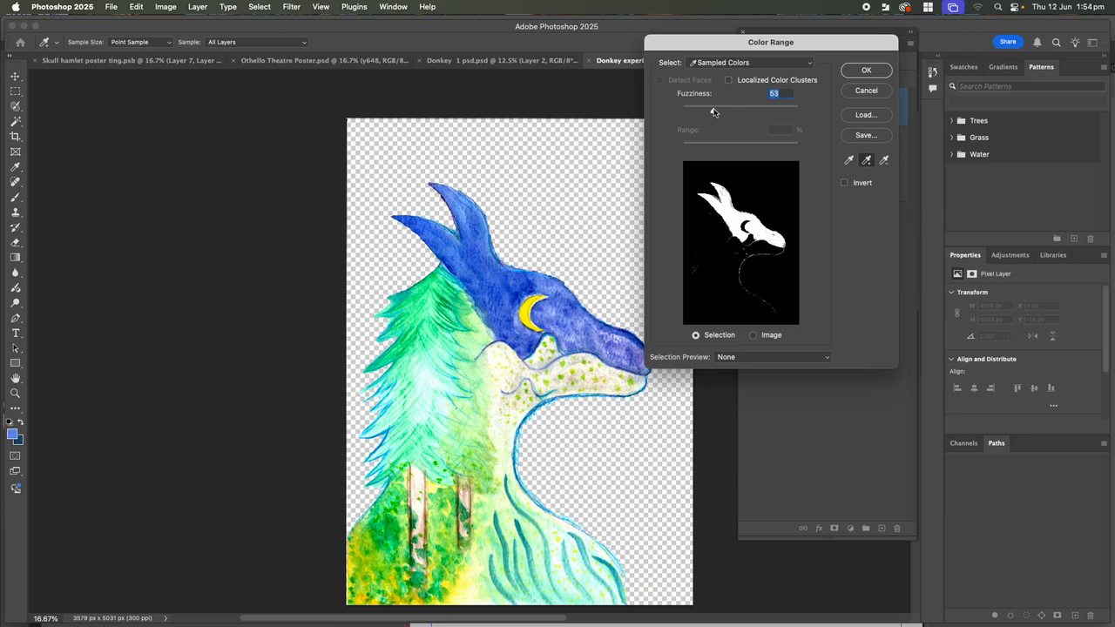
{"action": "left_click_drag", "start_coordinate": [705, 112], "coordinate": [722, 111]}
{"action": "left_click", "coordinate": [867, 70]}
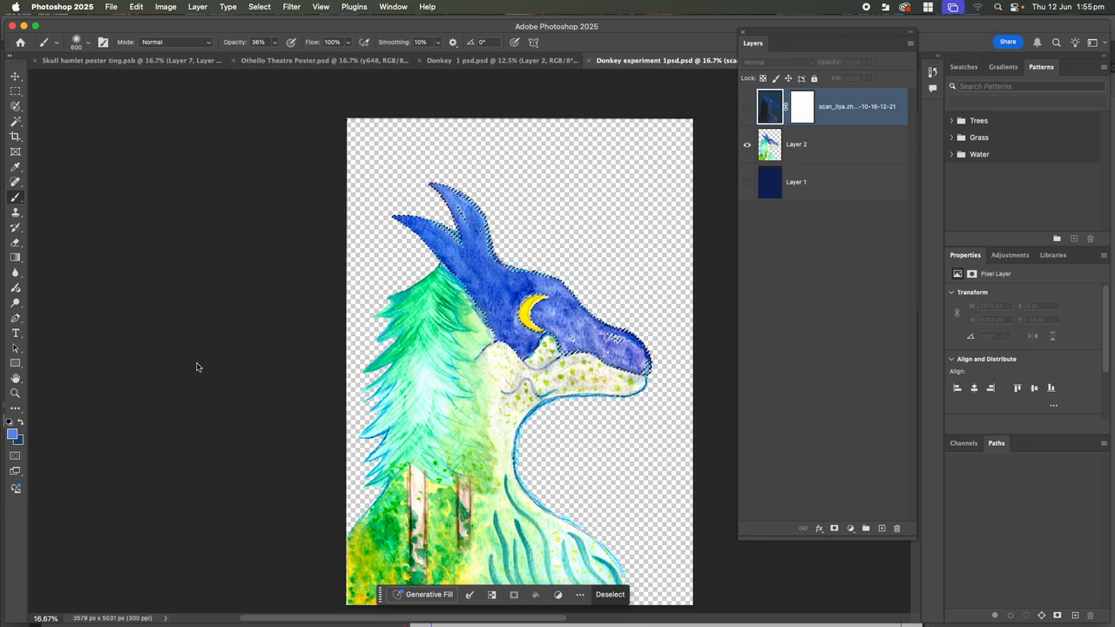
Show the head selection in Quick Mask, zoom in on the snout, and set the brush to 175 px
{"action": "left_click", "coordinate": [15, 457]}
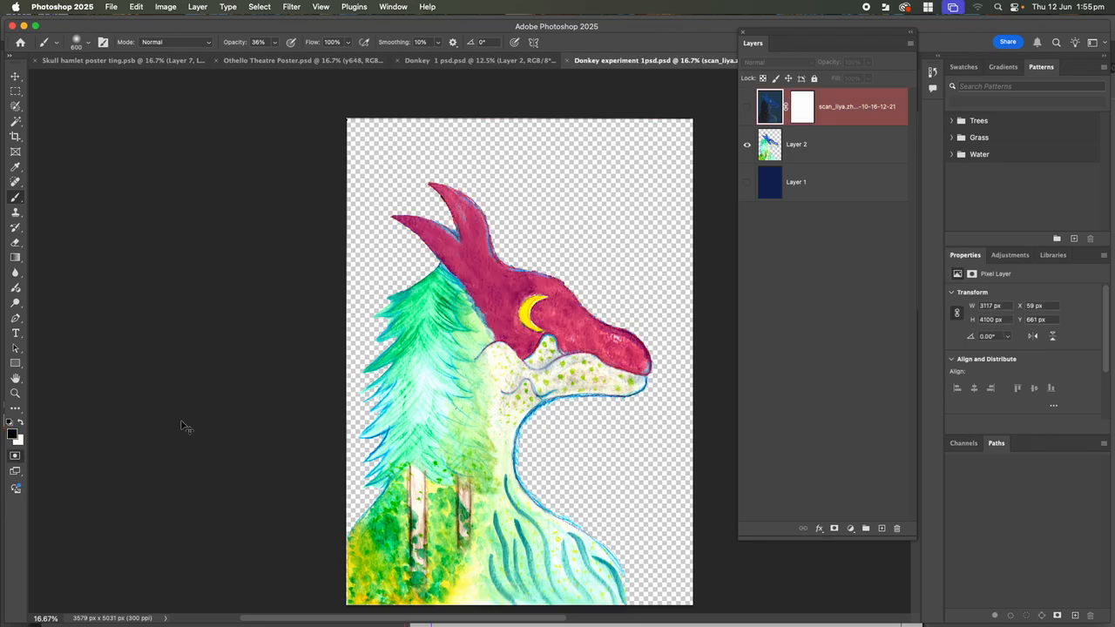
{"action": "key", "text": "super+equal"}
{"action": "key", "text": "super+equal"}
{"action": "key", "text": "super+equal"}
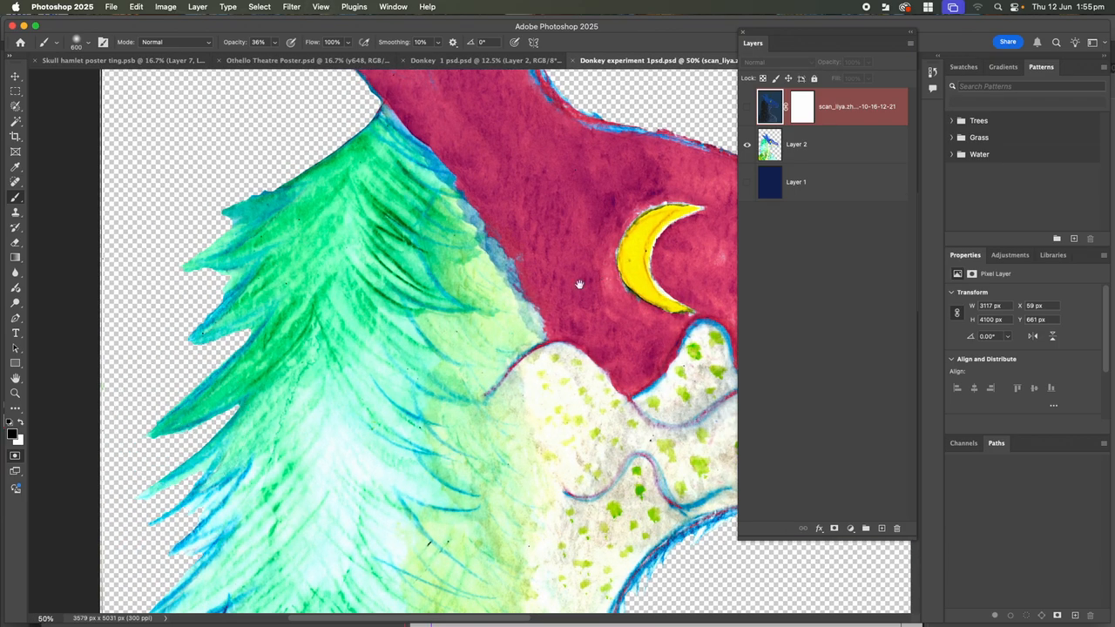
{"action": "mouse_move", "coordinate": [580, 284]}
{"action": "left_mouse_down"}
{"action": "mouse_move", "coordinate": [291, 299]}
{"action": "mouse_move", "coordinate": [260, 280]}
{"action": "left_mouse_up"}
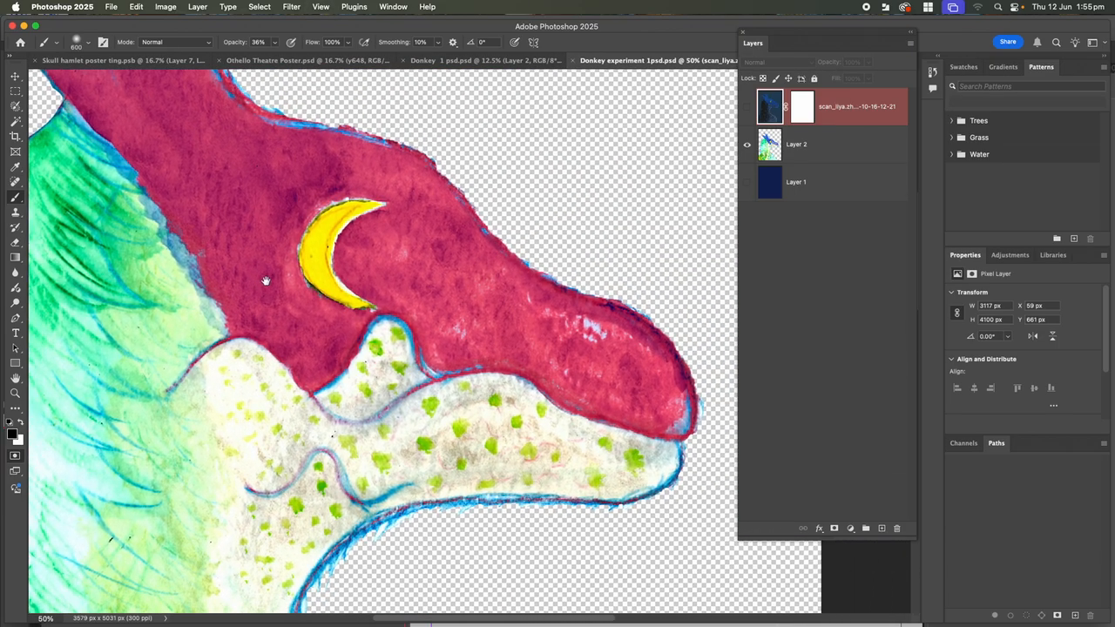
{"action": "mouse_move", "coordinate": [484, 325]}
{"action": "left_mouse_down"}
{"action": "mouse_move", "coordinate": [461, 334]}
{"action": "mouse_move", "coordinate": [443, 301]}
{"action": "mouse_move", "coordinate": [478, 283]}
{"action": "mouse_move", "coordinate": [472, 270]}
{"action": "left_mouse_up"}
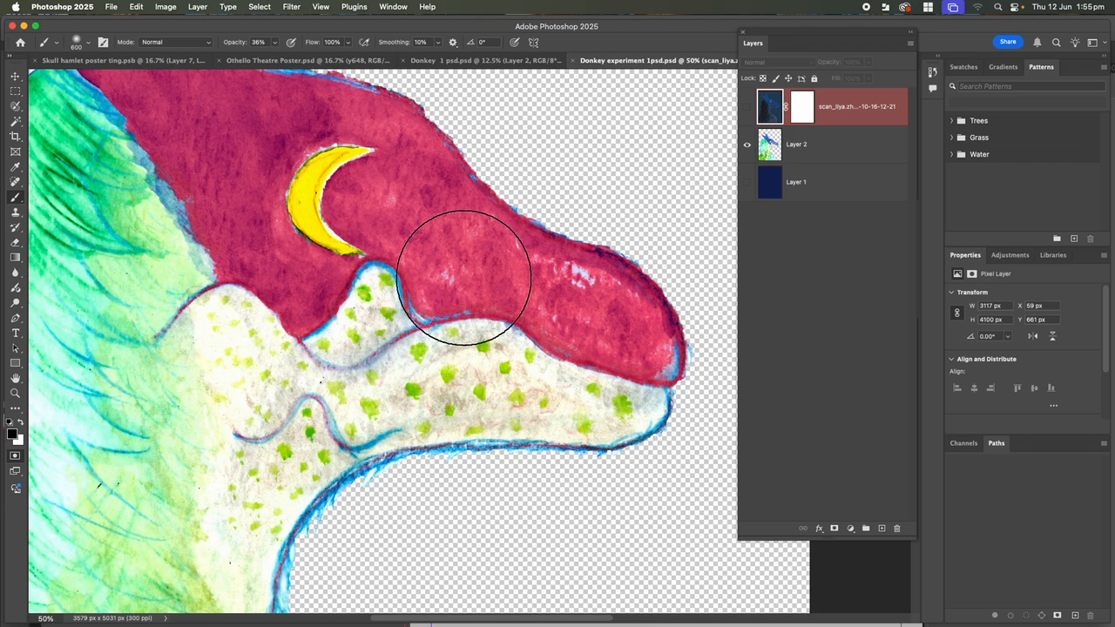
{"action": "key", "text": "bracketleft"}
{"action": "key", "text": "bracketleft"}
{"action": "key", "text": "bracketleft"}
{"action": "key", "text": "bracketleft"}
{"action": "key", "text": "bracketleft"}
{"action": "key", "text": "bracketleft"}
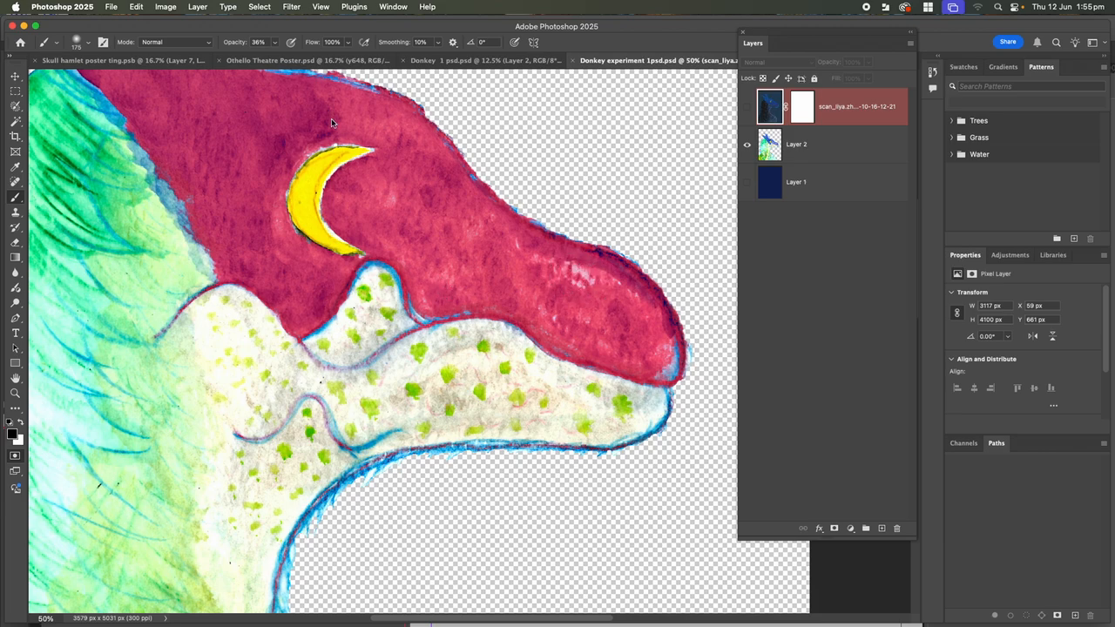
{"action": "left_click", "coordinate": [274, 44]}
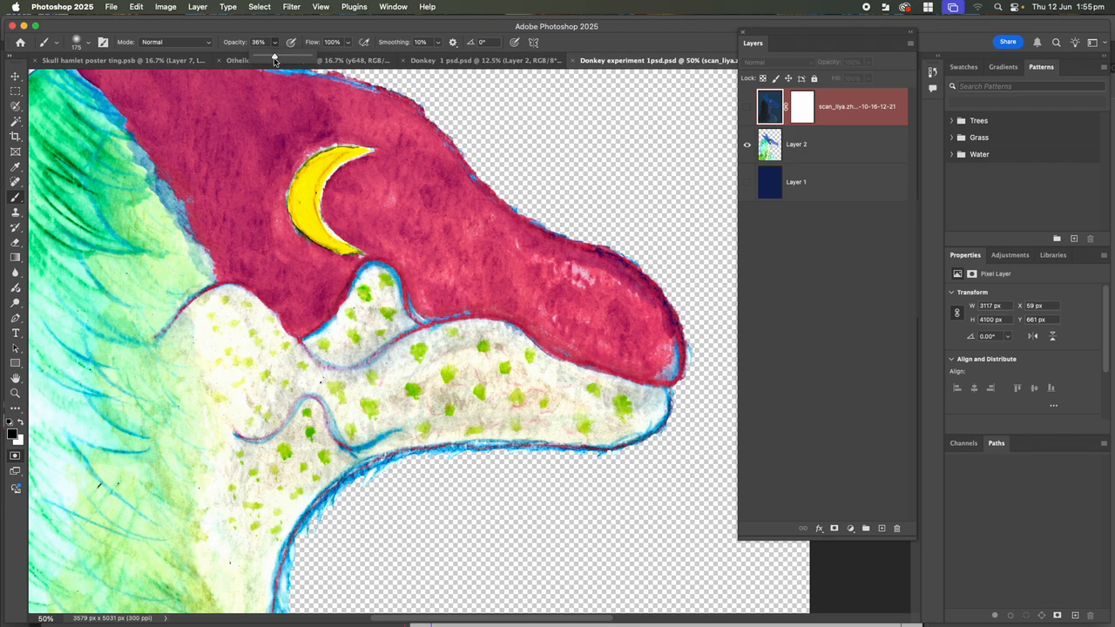
{"action": "left_click", "coordinate": [536, 279]}
Paint the mask over the blue snout tip, jaw outline and head edge with a 100% hard brush
{"action": "mouse_move", "coordinate": [650, 344]}
{"action": "left_mouse_down"}
{"action": "mouse_move", "coordinate": [660, 356]}
{"action": "mouse_move", "coordinate": [642, 337]}
{"action": "left_mouse_up"}
{"action": "mouse_move", "coordinate": [495, 307]}
{"action": "left_mouse_down"}
{"action": "mouse_move", "coordinate": [465, 296]}
{"action": "mouse_move", "coordinate": [430, 300]}
{"action": "mouse_move", "coordinate": [441, 286]}
{"action": "left_mouse_up"}
{"action": "mouse_move", "coordinate": [199, 207]}
{"action": "left_mouse_down"}
{"action": "mouse_move", "coordinate": [186, 212]}
{"action": "mouse_move", "coordinate": [149, 117]}
{"action": "mouse_move", "coordinate": [176, 167]}
{"action": "mouse_move", "coordinate": [273, 194]}
{"action": "mouse_move", "coordinate": [421, 279]}
{"action": "left_mouse_up"}
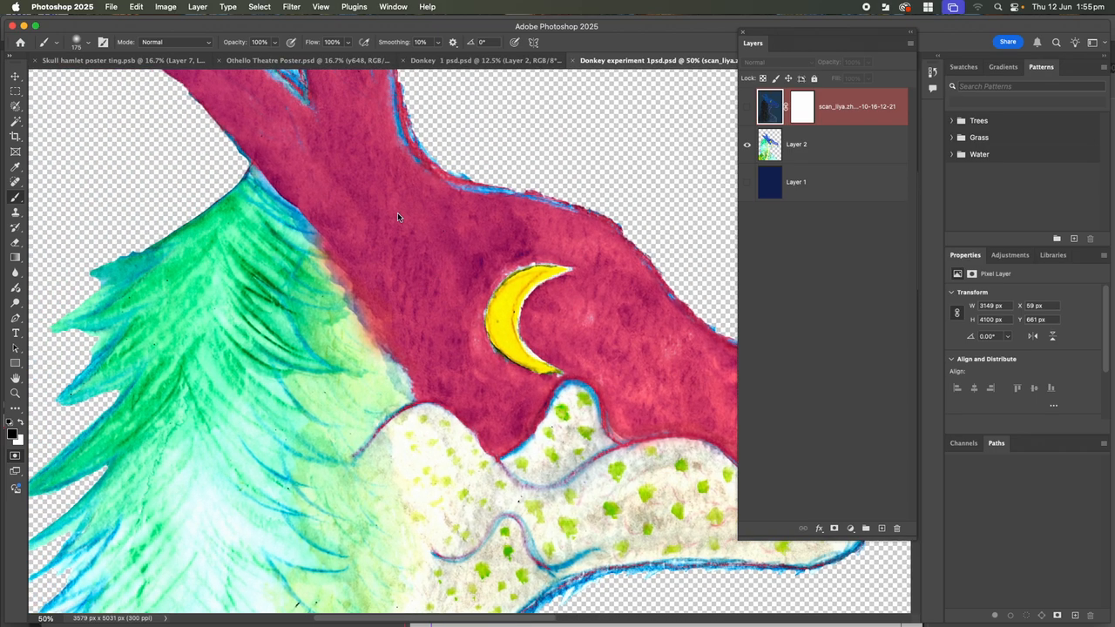
{"action": "left_click", "coordinate": [89, 47]}
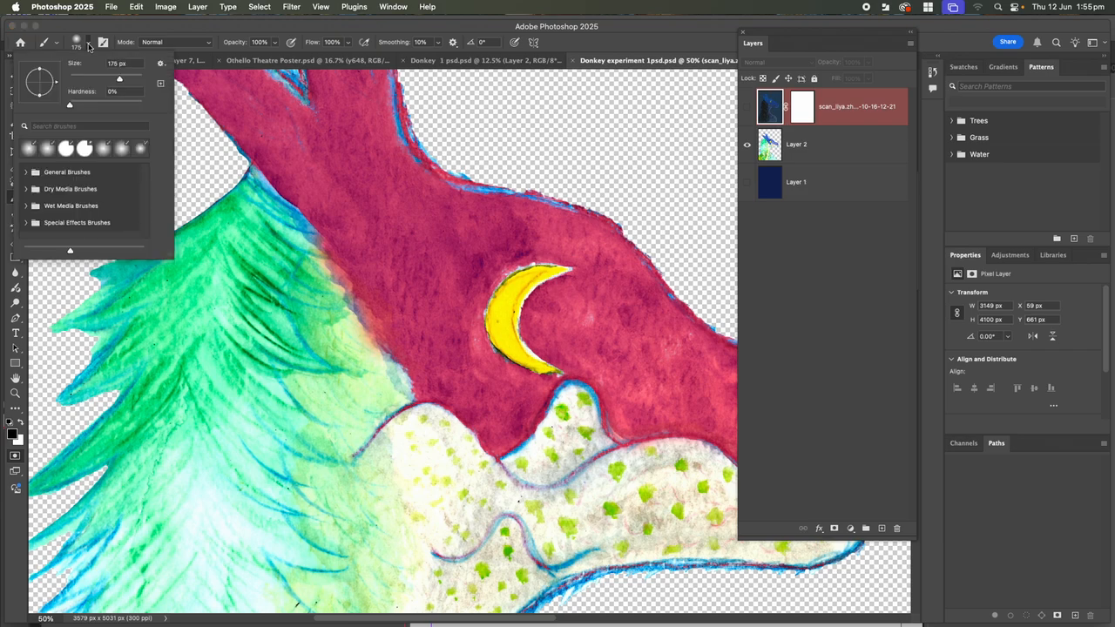
{"action": "left_click_drag", "start_coordinate": [74, 105], "coordinate": [252, 134]}
{"action": "left_click", "coordinate": [328, 220]}
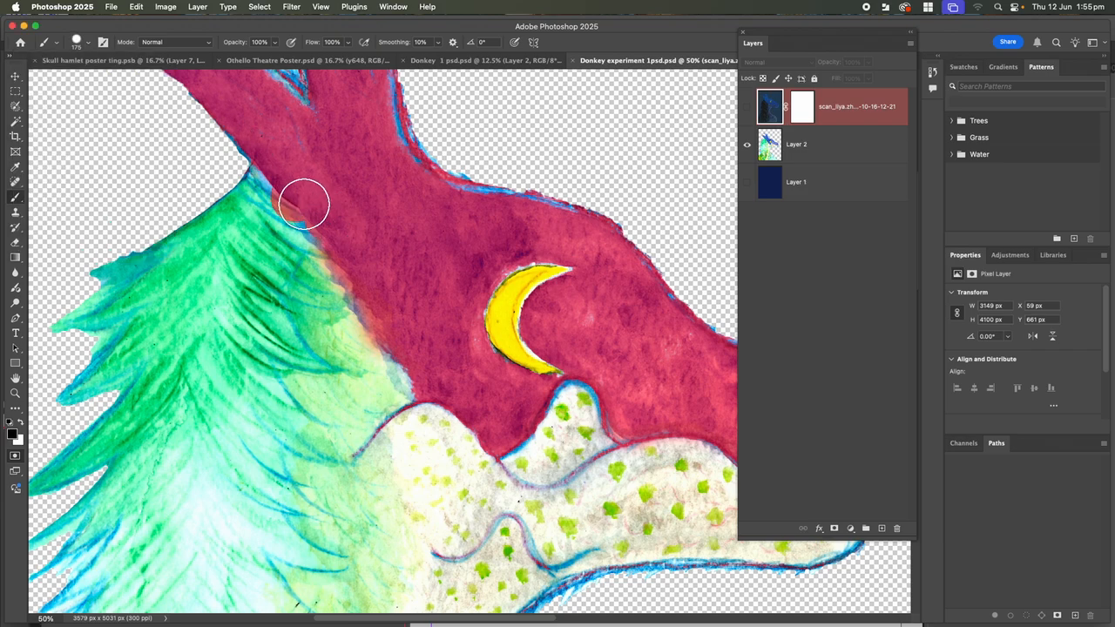
{"action": "mouse_move", "coordinate": [291, 177]}
{"action": "left_mouse_down"}
{"action": "mouse_move", "coordinate": [358, 251]}
{"action": "mouse_move", "coordinate": [419, 366]}
{"action": "left_mouse_up"}
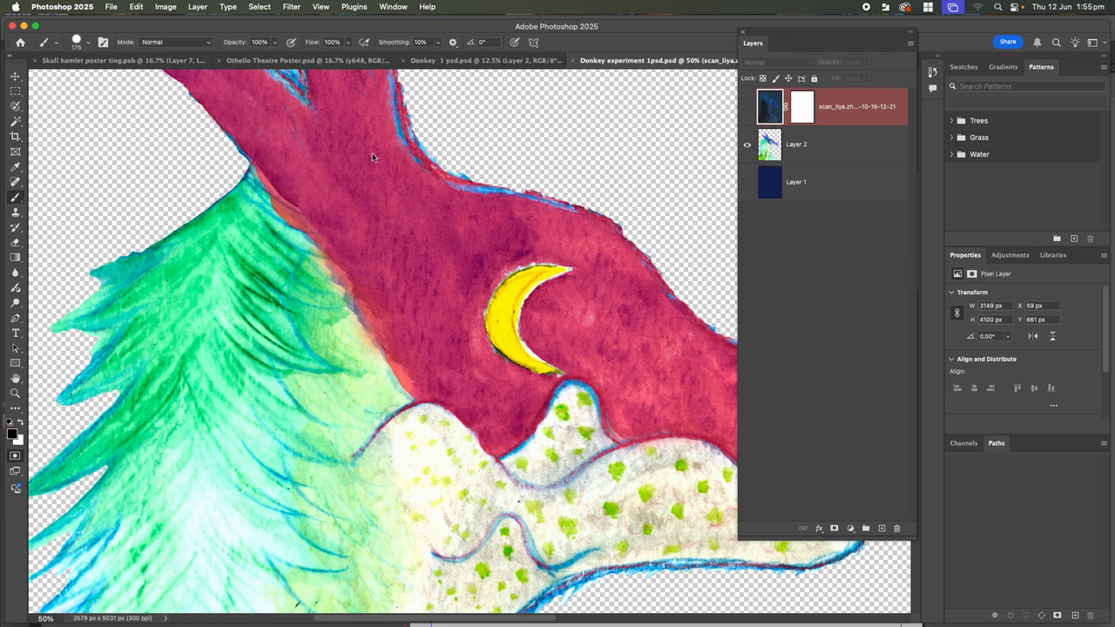
{"action": "mouse_move", "coordinate": [371, 188]}
{"action": "left_mouse_down"}
{"action": "mouse_move", "coordinate": [379, 273]}
{"action": "mouse_move", "coordinate": [340, 375]}
{"action": "left_mouse_up"}
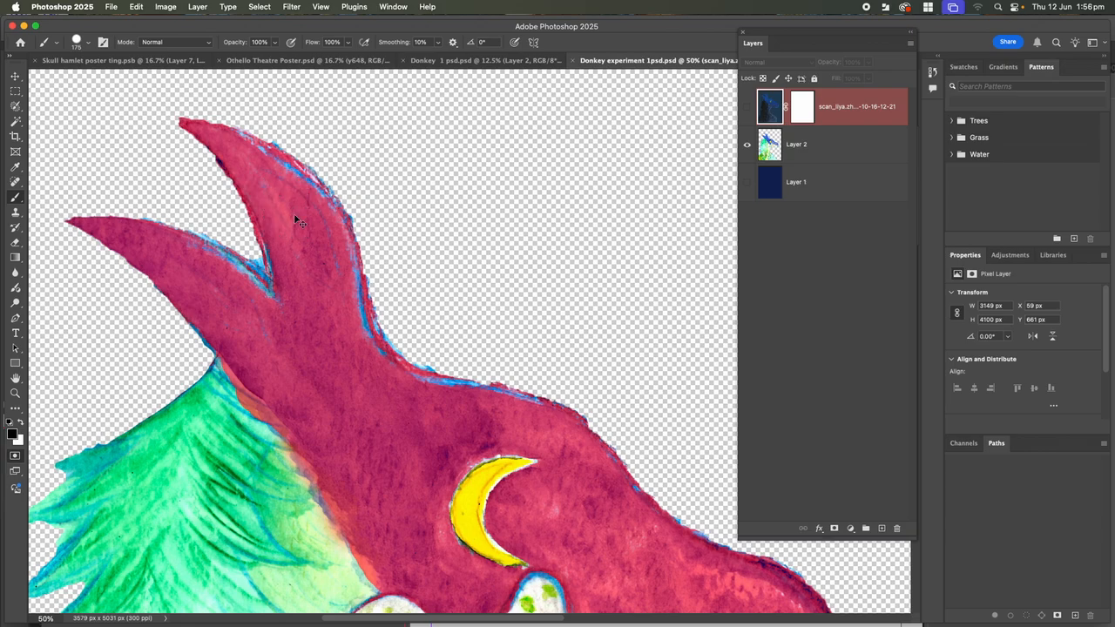
Zoom in and paint a 60 px mask over the blue fringe along the head's edge
{"action": "key", "text": "super+equal"}
{"action": "key", "text": "super+equal"}
{"action": "key", "text": "super+equal"}
{"action": "key", "text": "super+equal"}
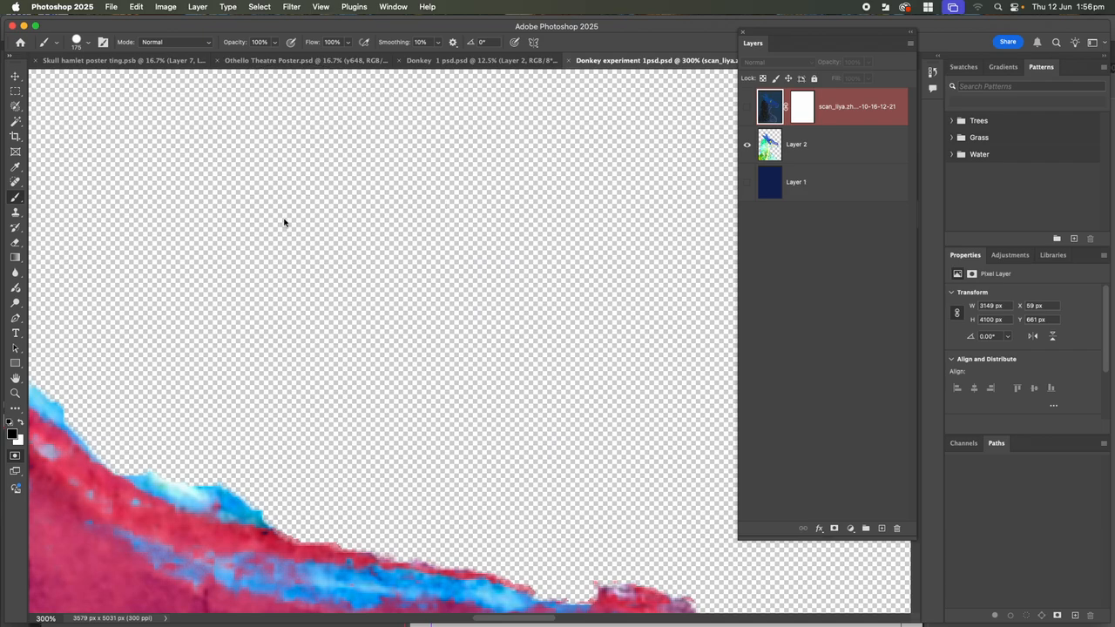
{"action": "mouse_move", "coordinate": [268, 325]}
{"action": "left_mouse_down"}
{"action": "mouse_move", "coordinate": [331, 326]}
{"action": "mouse_move", "coordinate": [705, 162]}
{"action": "left_mouse_up"}
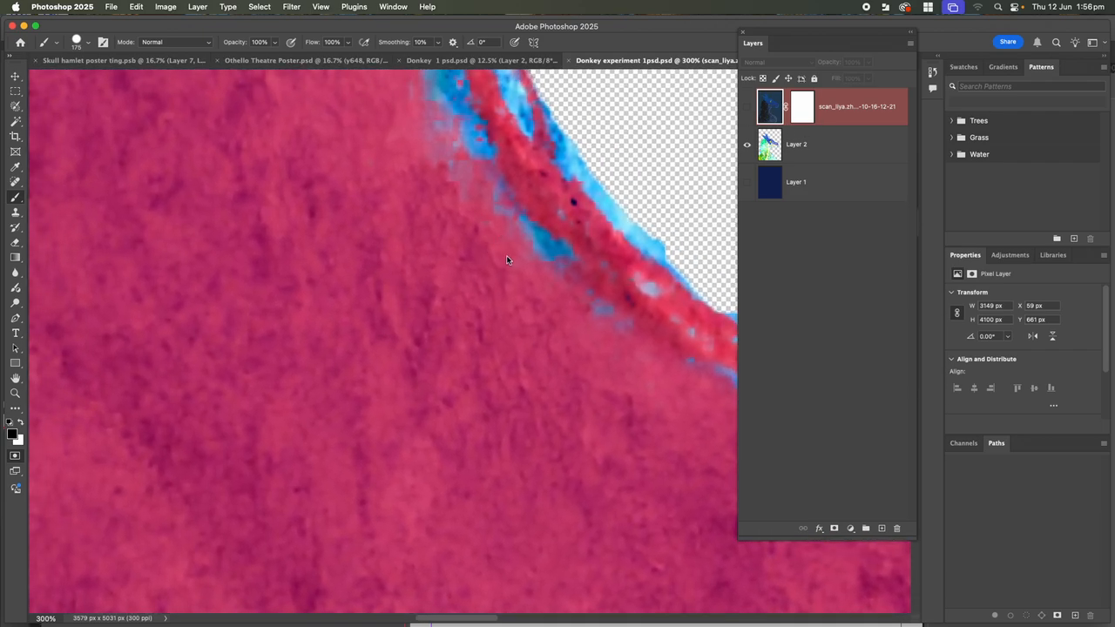
{"action": "key", "text": "bracketleft"}
{"action": "key", "text": "bracketleft"}
{"action": "key", "text": "bracketleft"}
{"action": "key", "text": "bracketleft"}
{"action": "key", "text": "bracketleft"}
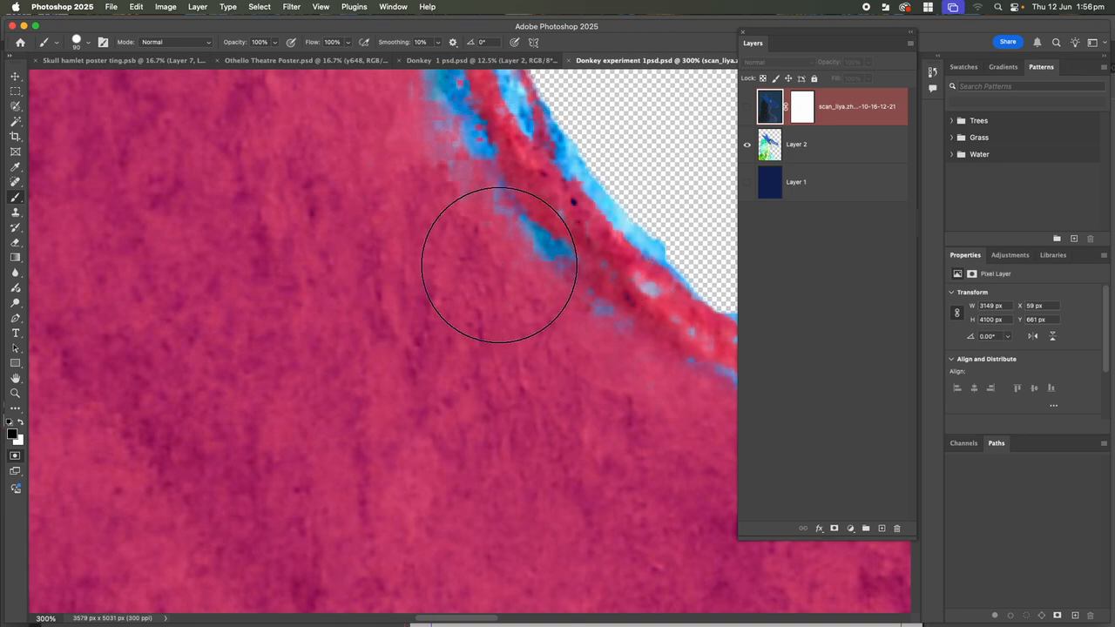
{"action": "mouse_move", "coordinate": [508, 253]}
{"action": "left_mouse_down"}
{"action": "mouse_move", "coordinate": [591, 314]}
{"action": "mouse_move", "coordinate": [636, 335]}
{"action": "mouse_move", "coordinate": [622, 304]}
{"action": "mouse_move", "coordinate": [492, 204]}
{"action": "mouse_move", "coordinate": [435, 102]}
{"action": "left_mouse_up"}
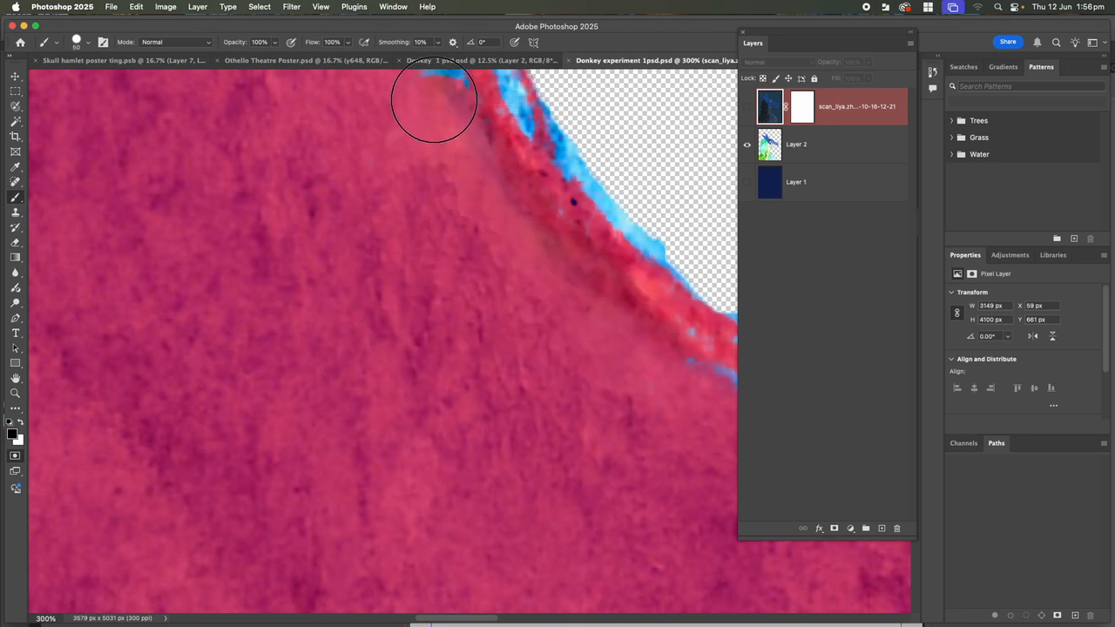
{"action": "left_click_drag", "start_coordinate": [421, 263], "coordinate": [471, 517]}
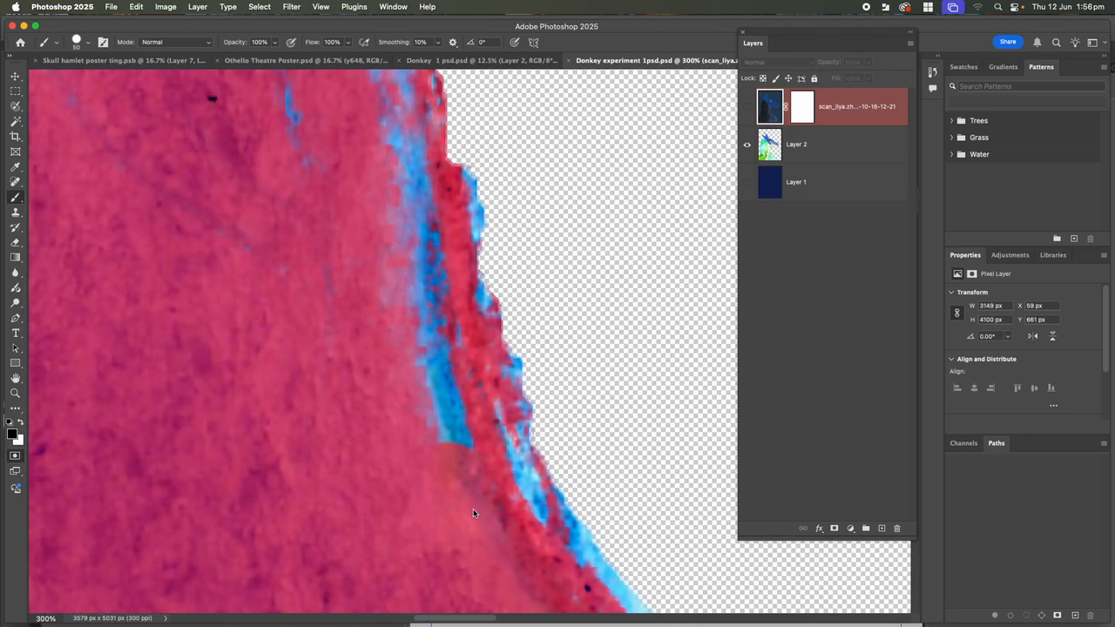
{"action": "mouse_move", "coordinate": [448, 470]}
{"action": "left_mouse_down"}
{"action": "mouse_move", "coordinate": [378, 211]}
{"action": "mouse_move", "coordinate": [378, 145]}
{"action": "mouse_move", "coordinate": [308, 114]}
{"action": "mouse_move", "coordinate": [254, 111]}
{"action": "left_mouse_up"}
Extend the mask over the upper edge's blue fringe and the small lower-left specks
{"action": "scroll", "coordinate": [277, 284], "scroll_direction": "up", "scroll_amount": 5}
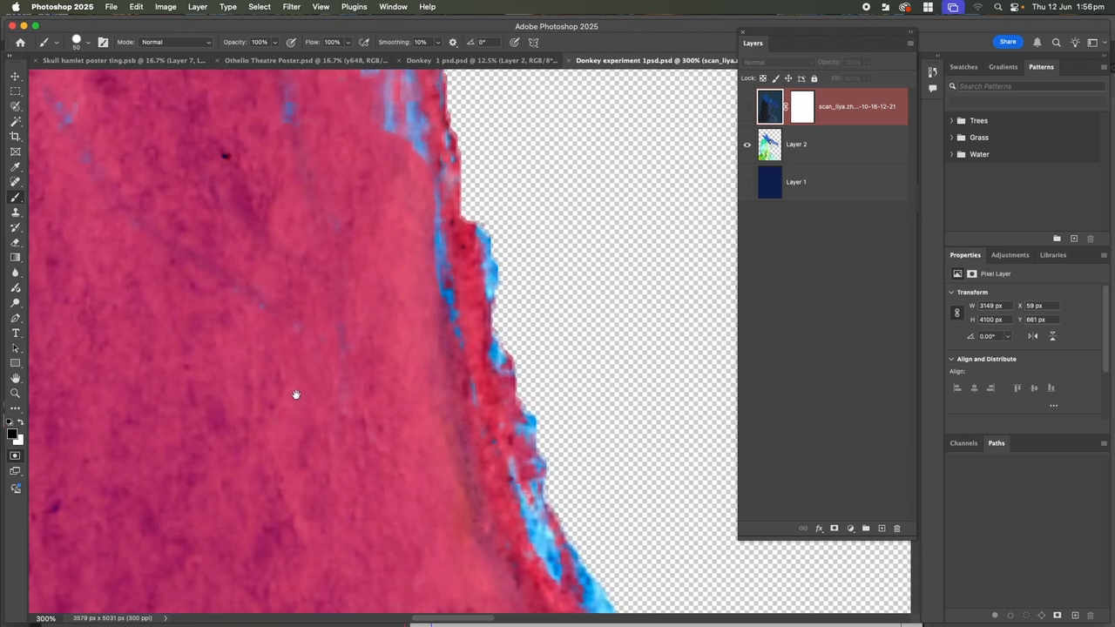
{"action": "mouse_move", "coordinate": [181, 112]}
{"action": "left_mouse_down"}
{"action": "mouse_move", "coordinate": [243, 120]}
{"action": "mouse_move", "coordinate": [311, 146]}
{"action": "mouse_move", "coordinate": [412, 432]}
{"action": "mouse_move", "coordinate": [438, 598]}
{"action": "left_mouse_up"}
{"action": "left_click_drag", "start_coordinate": [100, 428], "coordinate": [132, 463]}
{"action": "scroll", "coordinate": [285, 321], "scroll_direction": "down", "scroll_amount": 10}
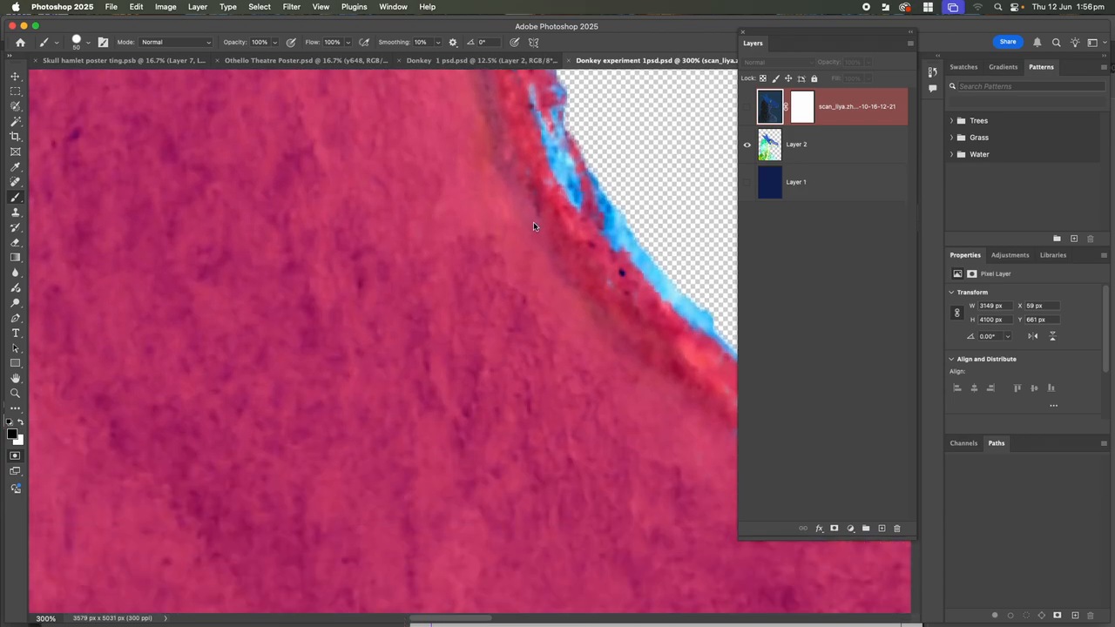
{"action": "left_click_drag", "start_coordinate": [523, 233], "coordinate": [478, 214]}
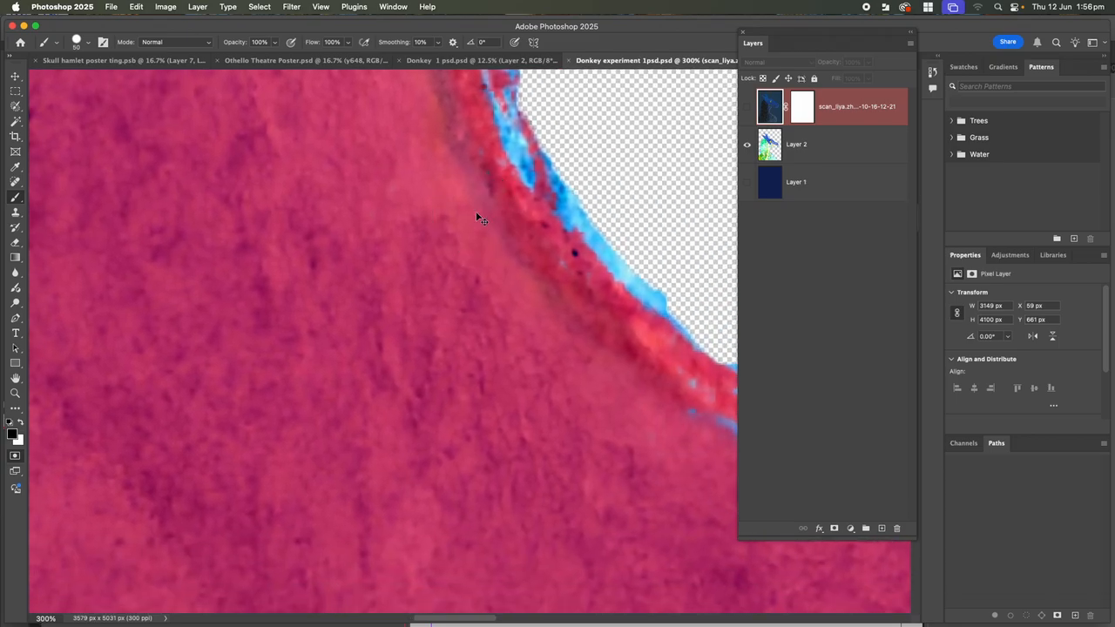
{"action": "scroll", "coordinate": [478, 218], "scroll_direction": "down", "scroll_amount": 10}
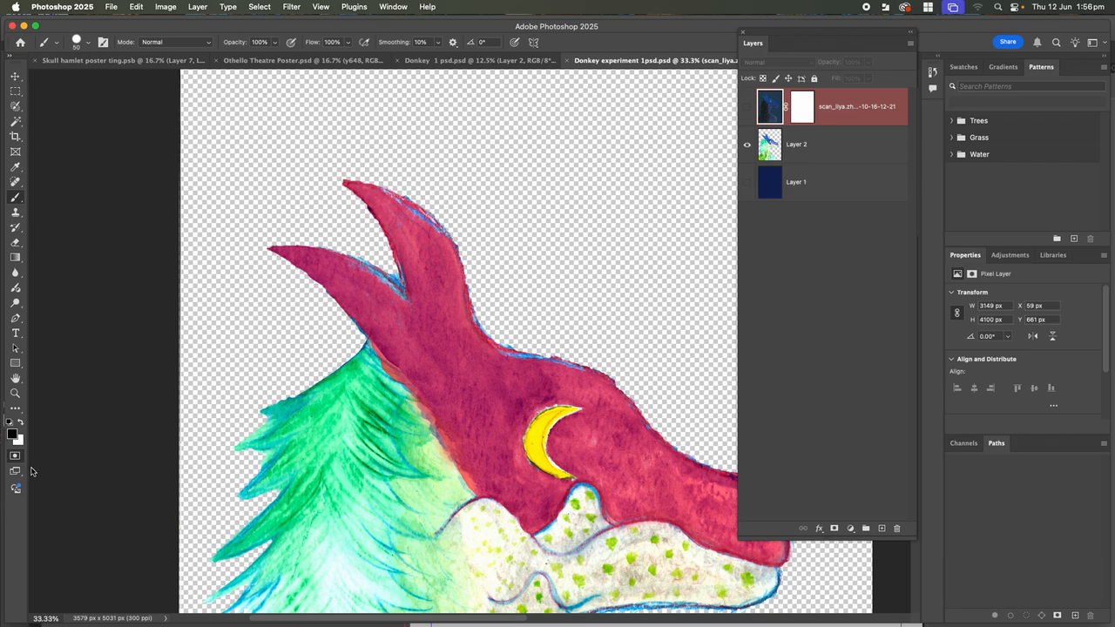
Exit Quick Mask to turn the masked head into a selection and make Layer 2 active
{"action": "left_click", "coordinate": [15, 459]}
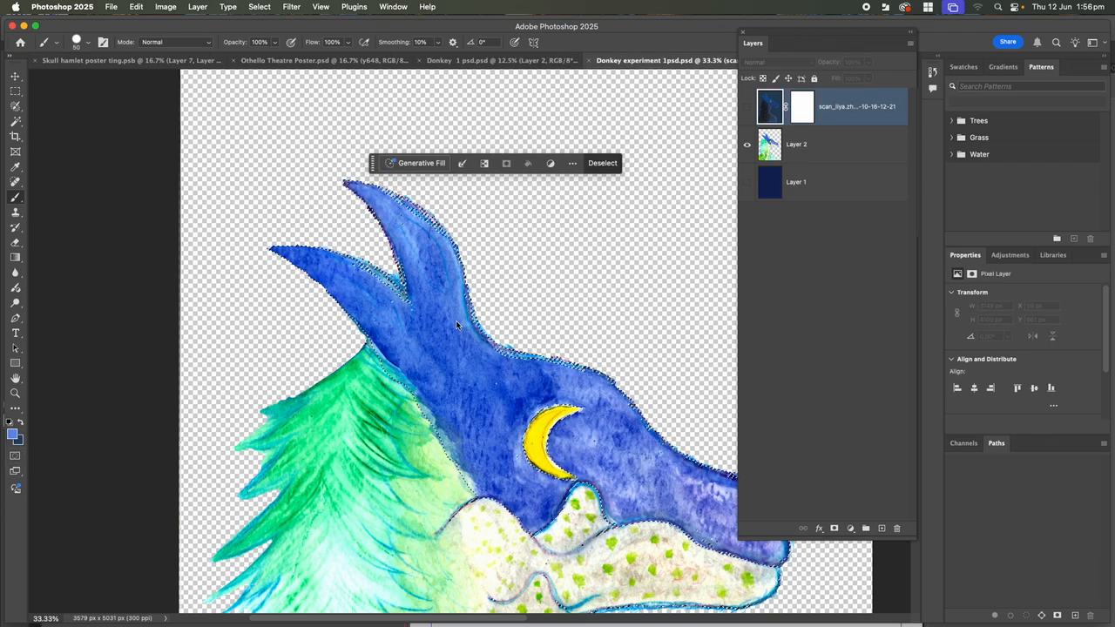
{"action": "left_click_drag", "start_coordinate": [567, 306], "coordinate": [424, 179]}
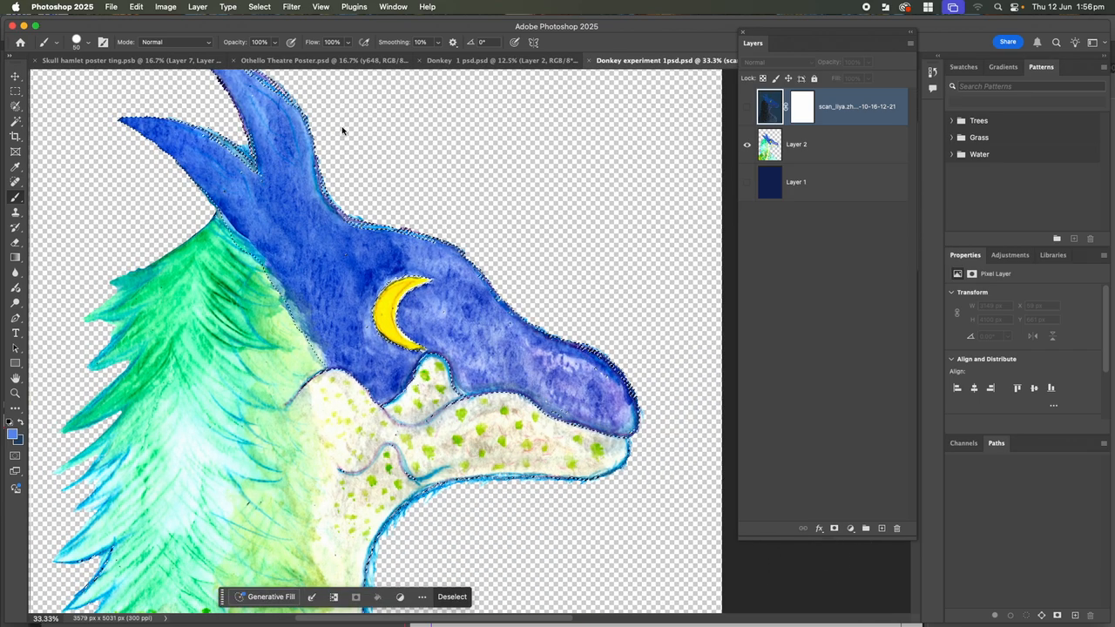
{"action": "left_click", "coordinate": [166, 7]}
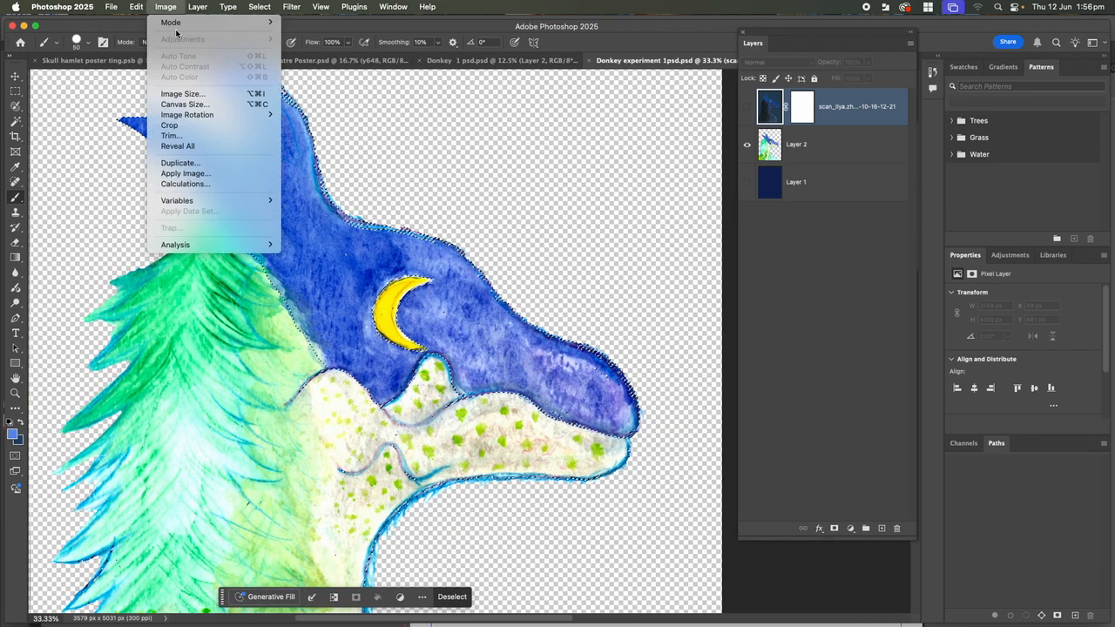
{"action": "left_click", "coordinate": [504, 215]}
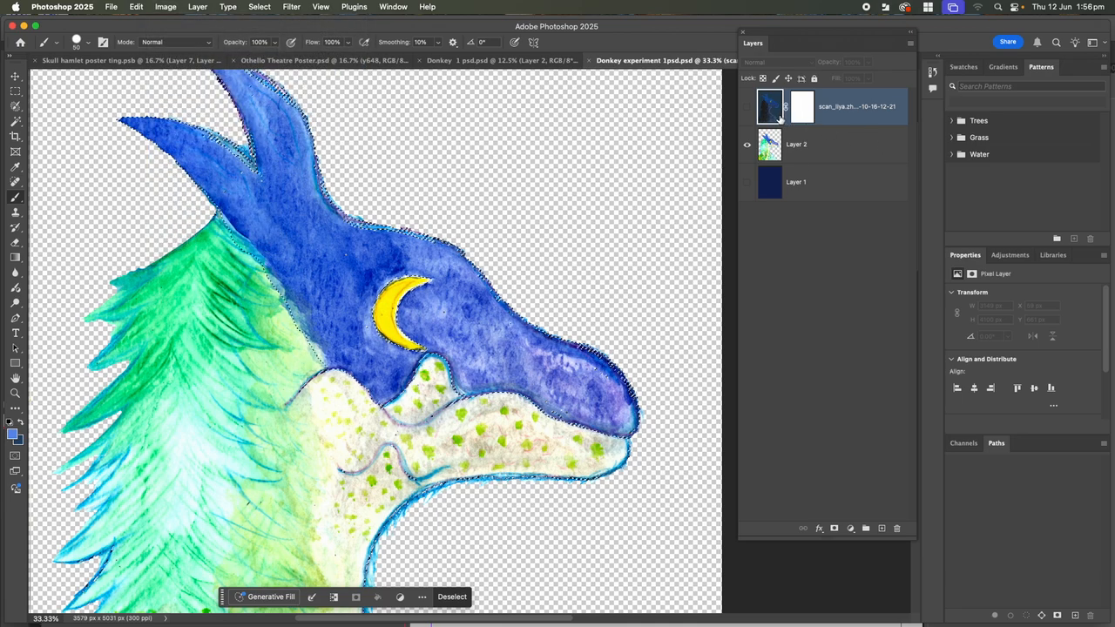
{"action": "key", "text": "alt+bracketleft"}
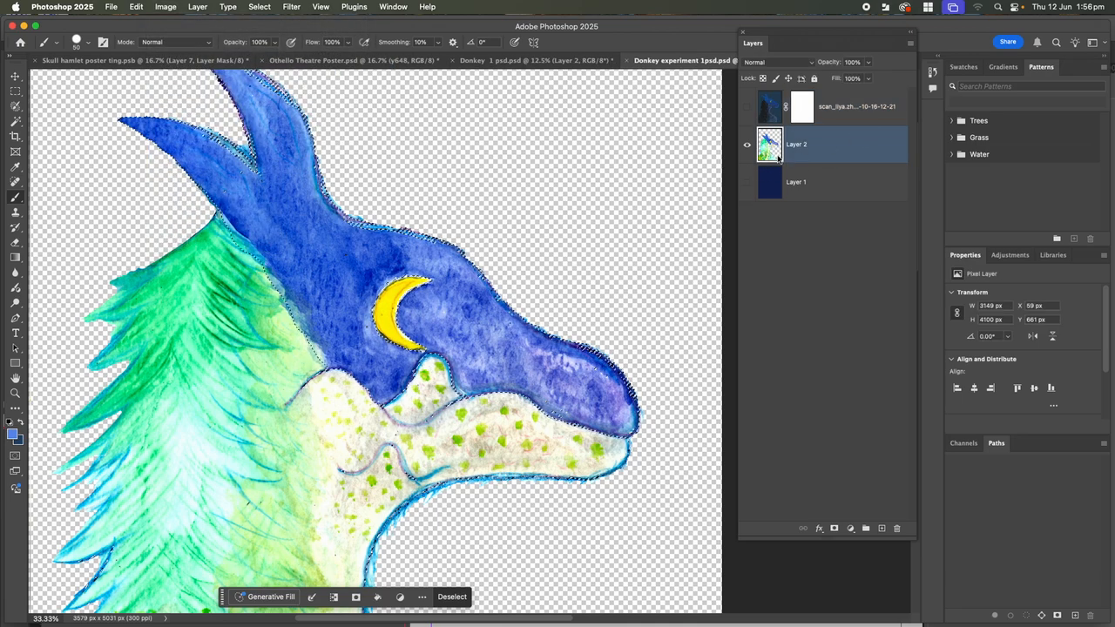
Apply Hue/Saturation with Hue +38 and Saturation +100 to turn the head purple
{"action": "left_click", "coordinate": [166, 6]}
{"action": "mouse_move", "coordinate": [209, 39]}
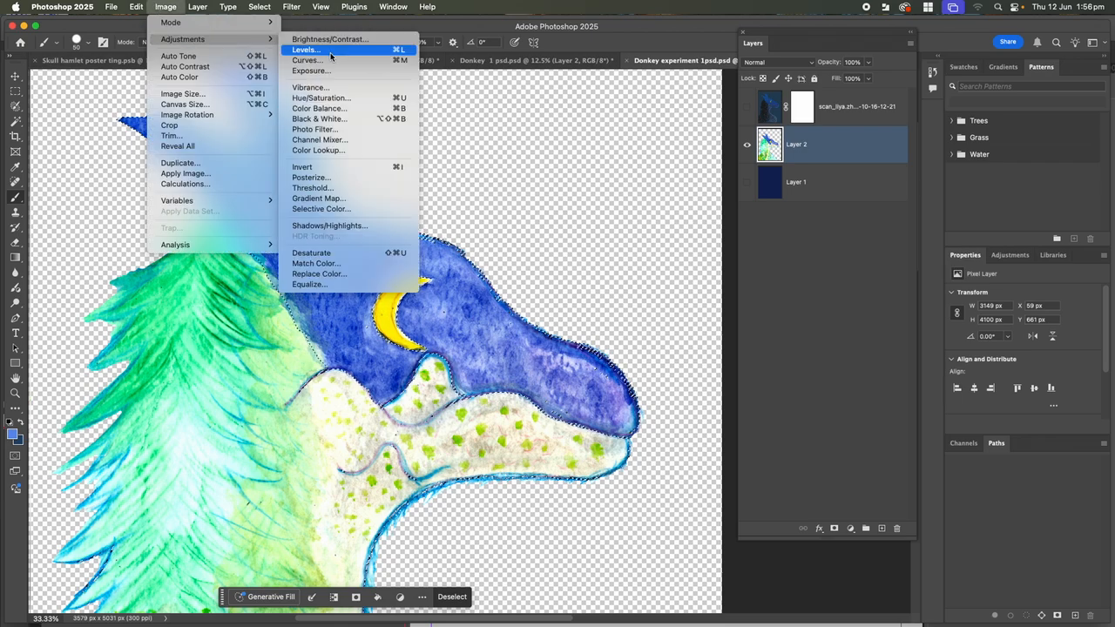
{"action": "left_click", "coordinate": [321, 97]}
{"action": "left_click_drag", "start_coordinate": [866, 162], "coordinate": [934, 179]}
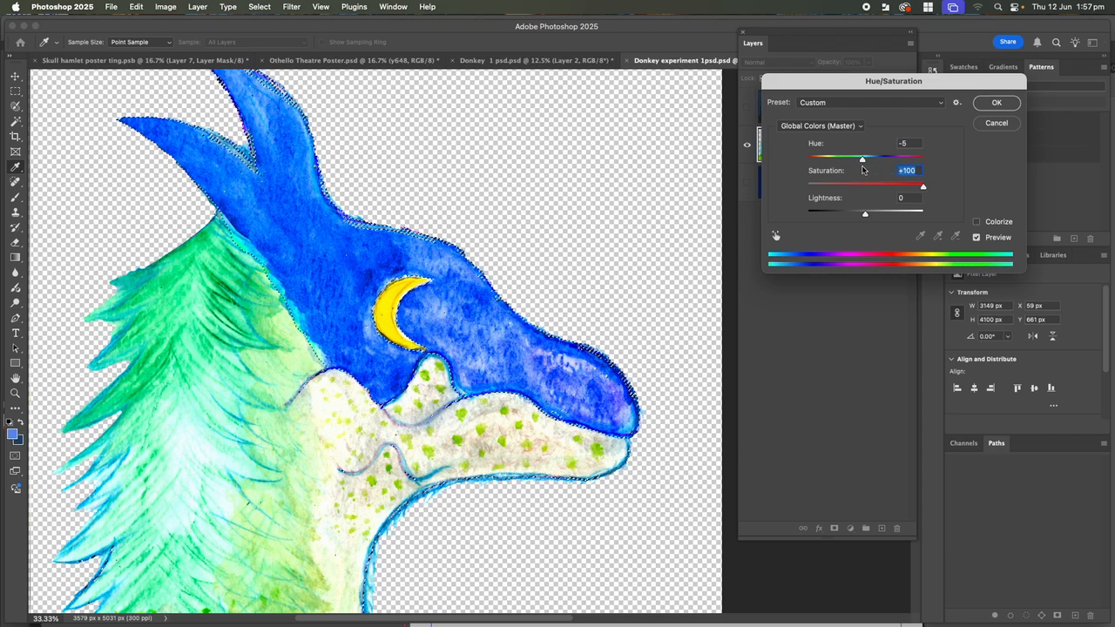
{"action": "left_click_drag", "start_coordinate": [863, 158], "coordinate": [887, 158]}
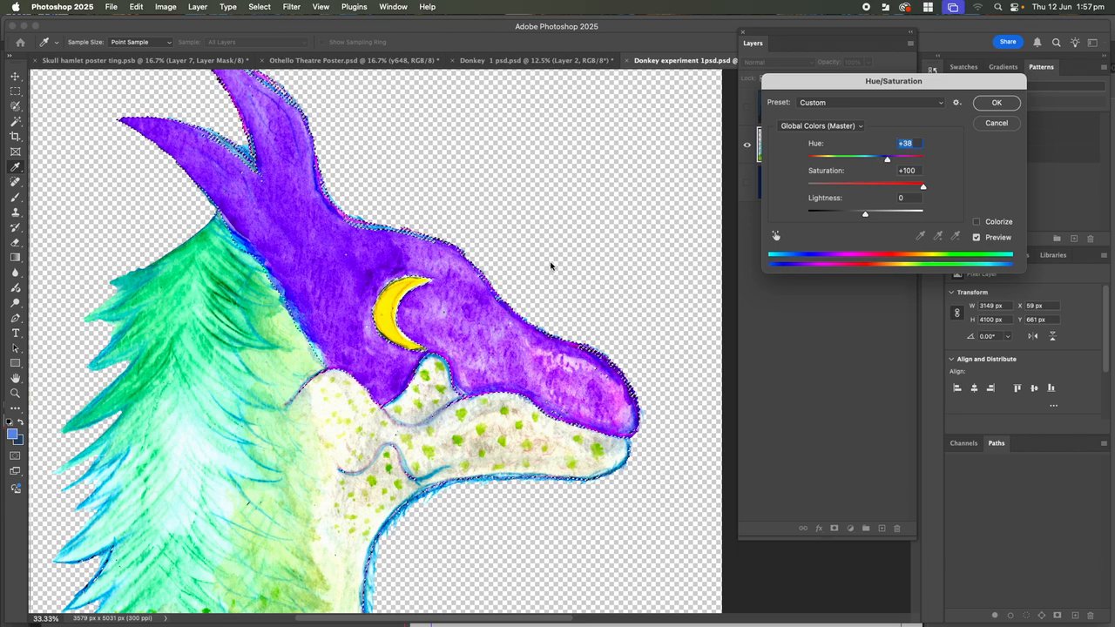
{"action": "left_click", "coordinate": [997, 102]}
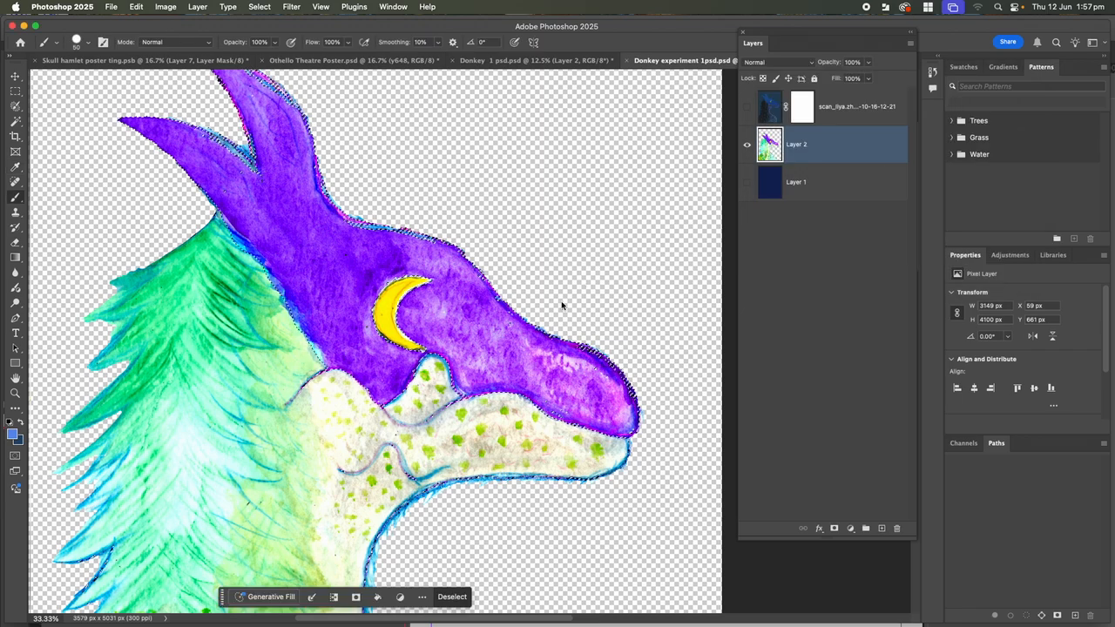
Clear the selection around the head and switch to the freehand Lasso tool
{"action": "key", "text": "super+d"}
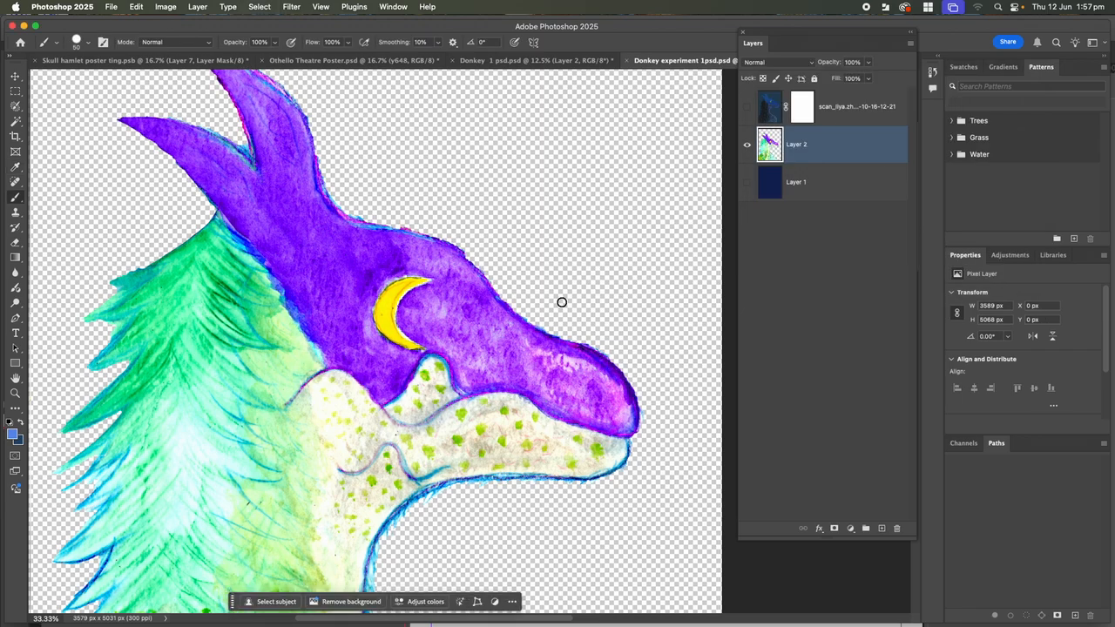
{"action": "left_click", "coordinate": [19, 108]}
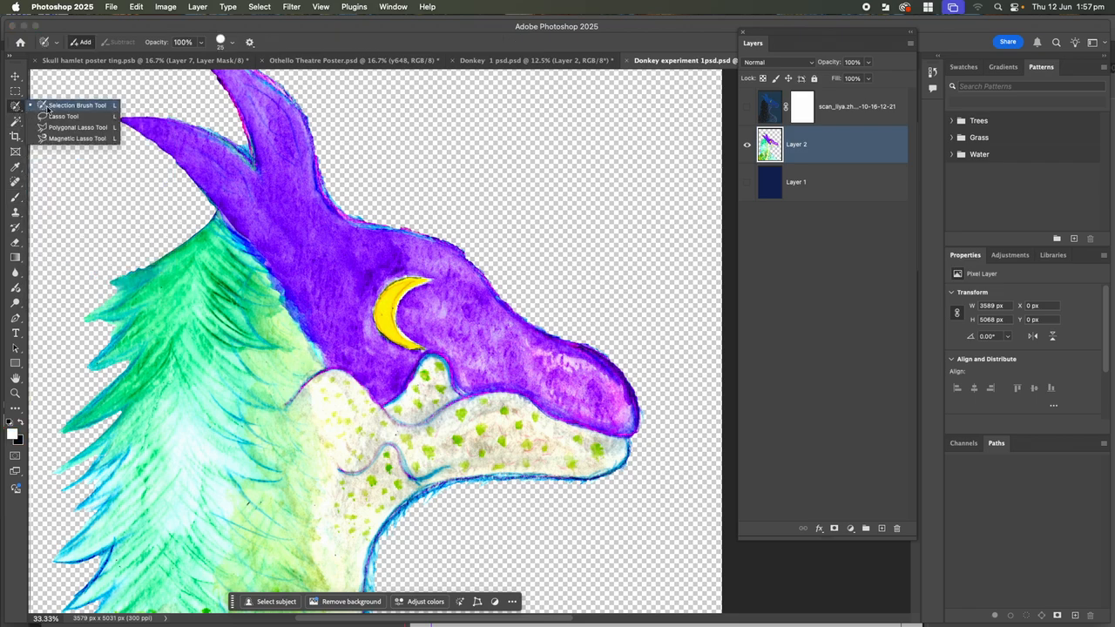
{"action": "left_click", "coordinate": [40, 106]}
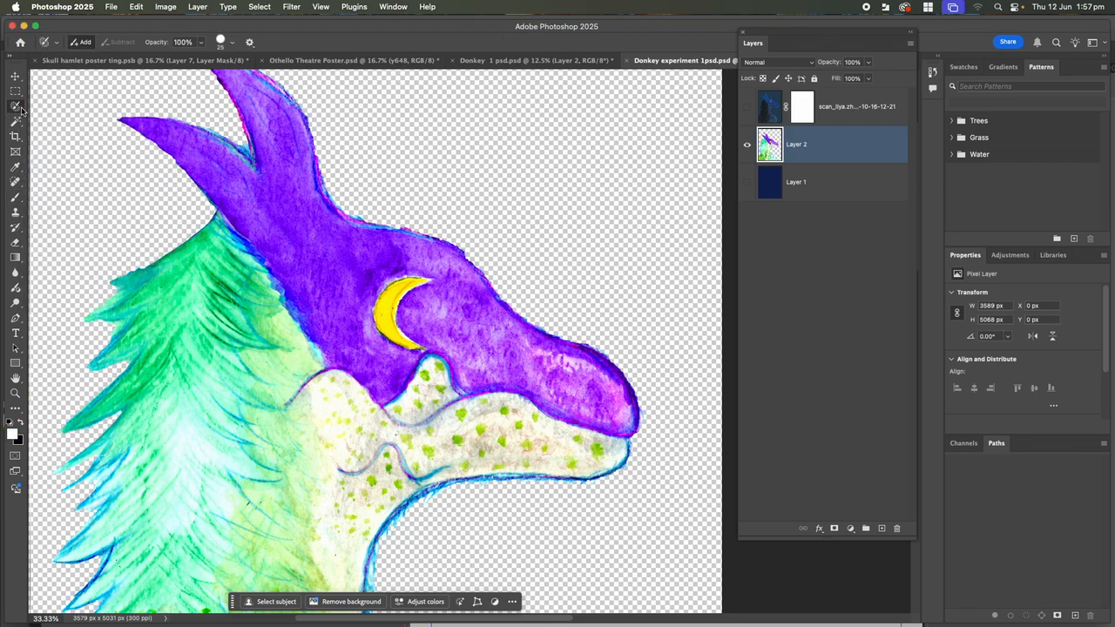
{"action": "left_click", "coordinate": [21, 108]}
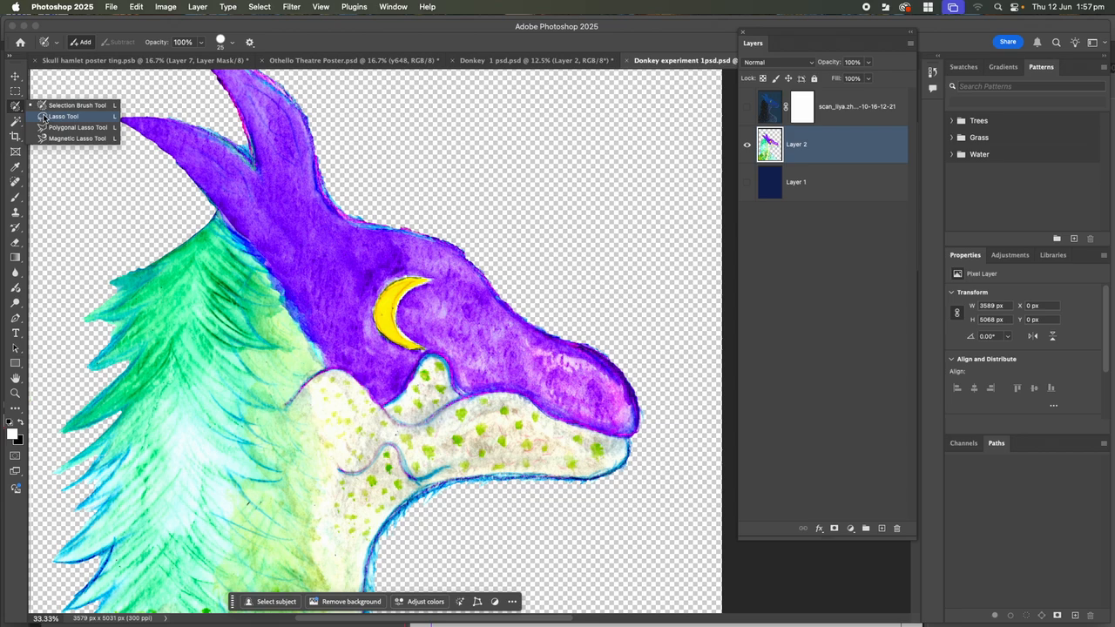
{"action": "left_click", "coordinate": [52, 116]}
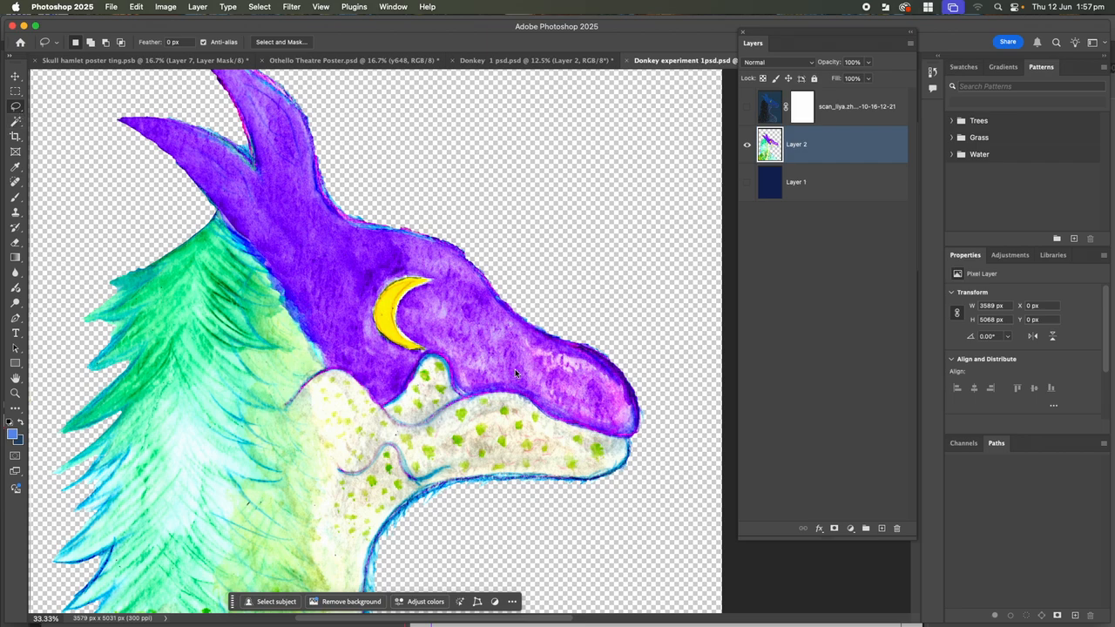
Lasso the snout and trial-move it upward, then undo the move and deselect
{"action": "mouse_move", "coordinate": [608, 333]}
{"action": "left_mouse_down"}
{"action": "mouse_move", "coordinate": [542, 391]}
{"action": "mouse_move", "coordinate": [614, 474]}
{"action": "mouse_move", "coordinate": [704, 425]}
{"action": "mouse_move", "coordinate": [662, 353]}
{"action": "mouse_move", "coordinate": [609, 334]}
{"action": "left_mouse_up"}
{"action": "left_click", "coordinate": [15, 76]}
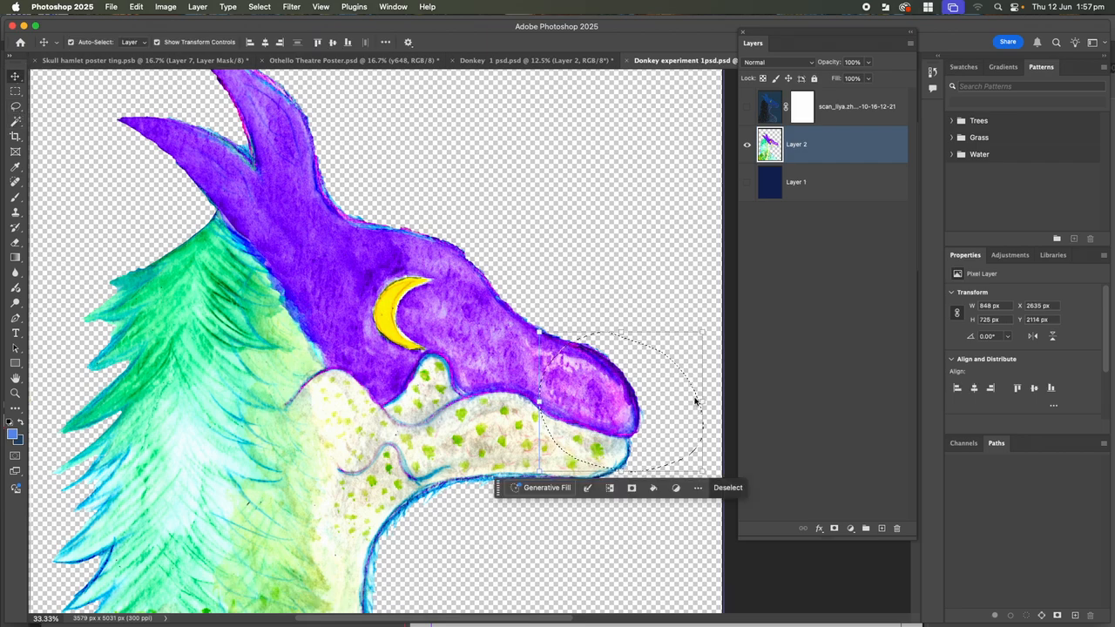
{"action": "left_click_drag", "start_coordinate": [607, 404], "coordinate": [602, 271]}
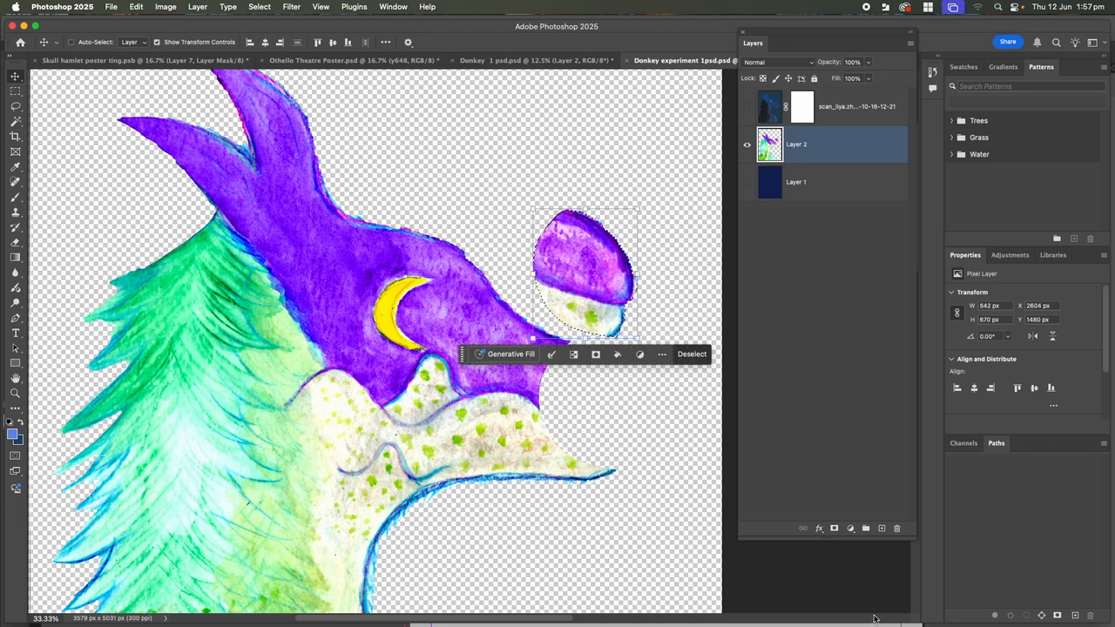
{"action": "key", "text": "super+z"}
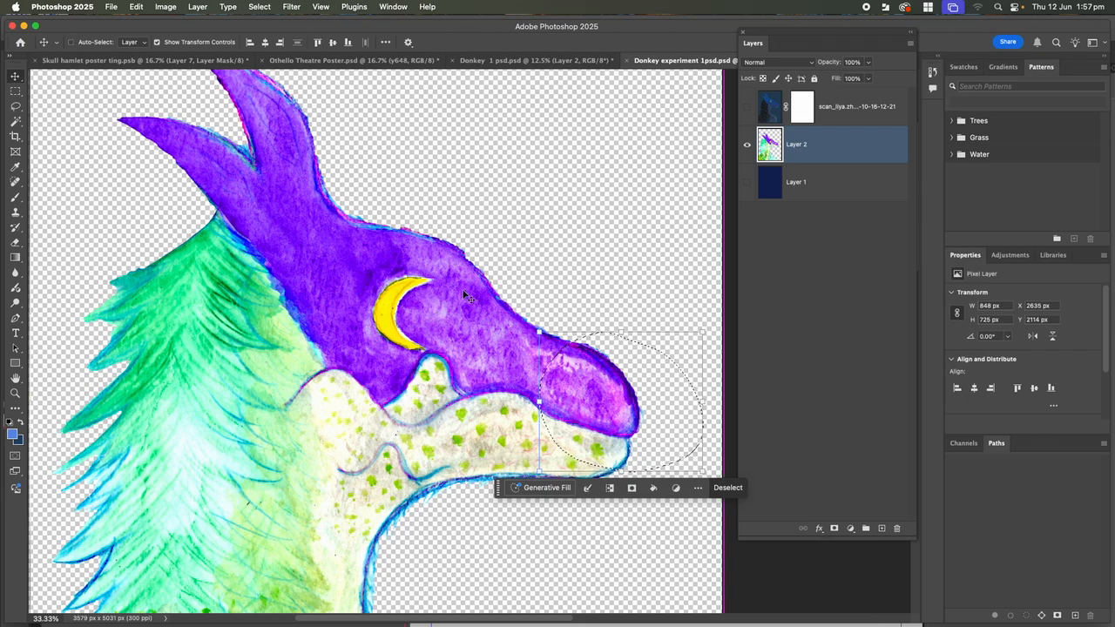
{"action": "key", "text": "super+d"}
{"action": "left_click", "coordinate": [17, 107]}
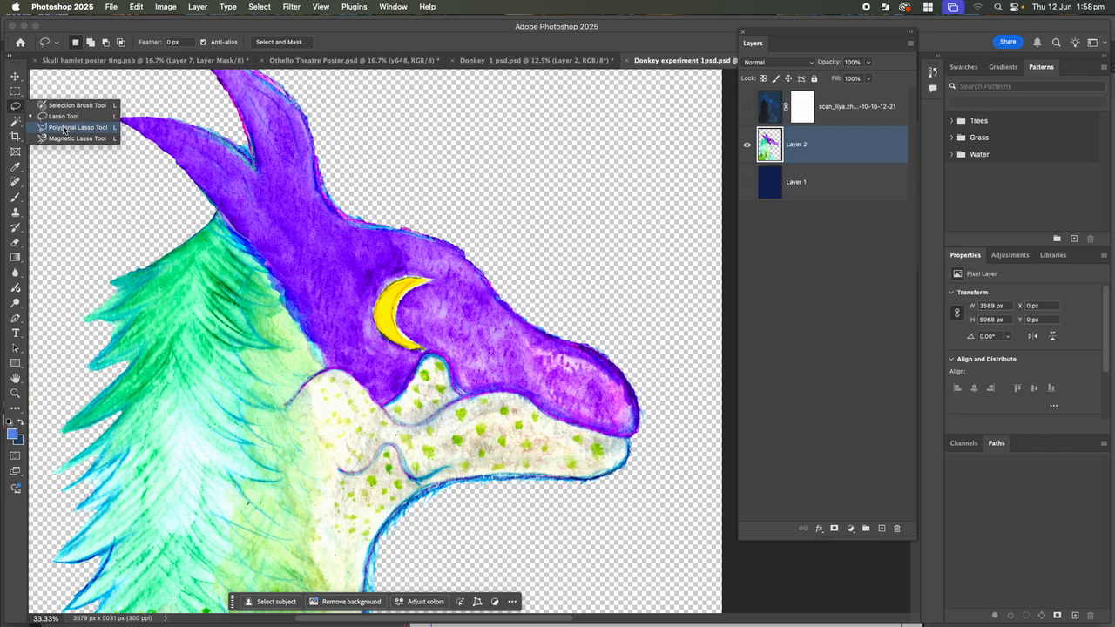
Trace a closed Pen path around the yellow crescent moon's upper tip
{"action": "left_click", "coordinate": [63, 129]}
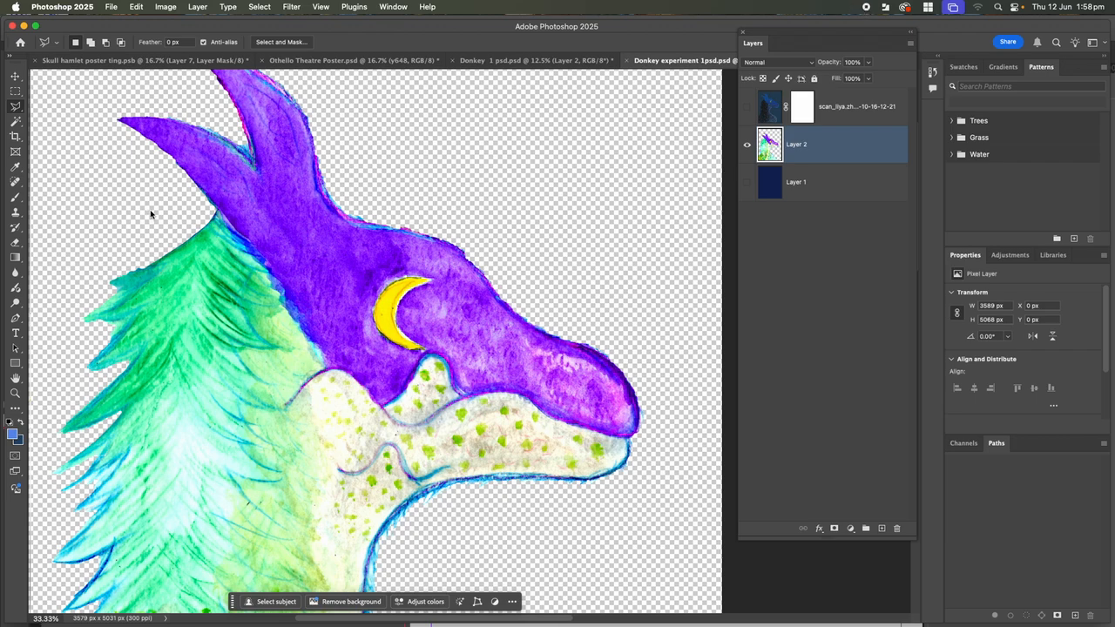
{"action": "left_click", "coordinate": [16, 319]}
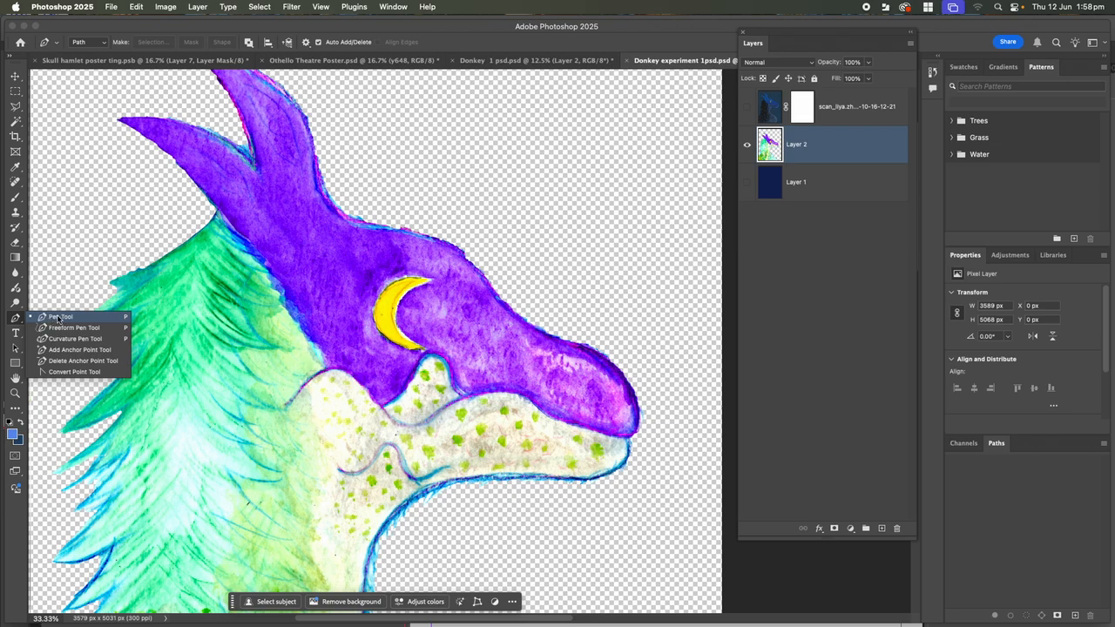
{"action": "left_click", "coordinate": [58, 318]}
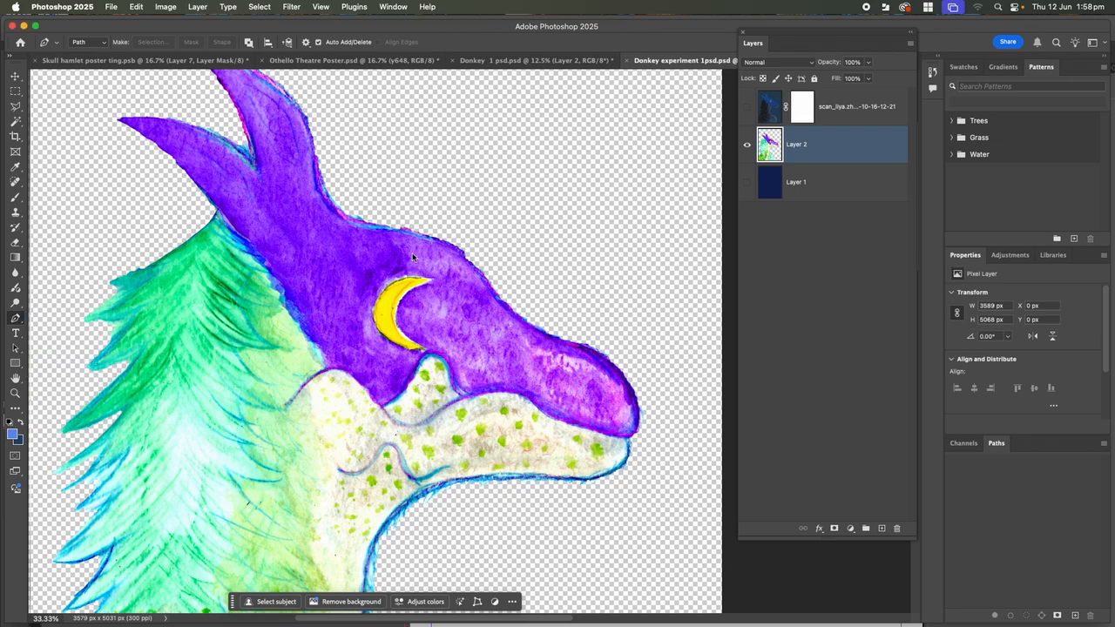
{"action": "left_click_drag", "start_coordinate": [384, 277], "coordinate": [374, 293]}
{"action": "mouse_move", "coordinate": [374, 320]}
{"action": "left_mouse_down"}
{"action": "mouse_move", "coordinate": [389, 341]}
{"action": "mouse_move", "coordinate": [426, 346]}
{"action": "mouse_move", "coordinate": [393, 311]}
{"action": "left_mouse_up"}
{"action": "left_click_drag", "start_coordinate": [395, 292], "coordinate": [412, 284]}
{"action": "left_click", "coordinate": [425, 281]}
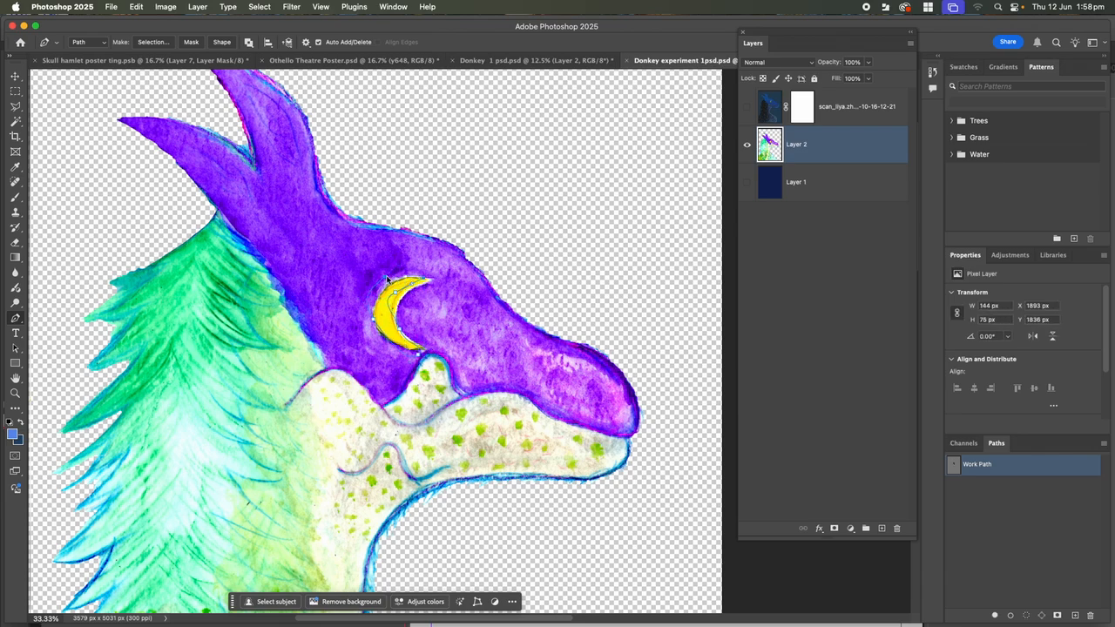
{"action": "left_click", "coordinate": [388, 281]}
Check the Layers panel options, then switch to the Move tool
{"action": "left_click", "coordinate": [910, 45]}
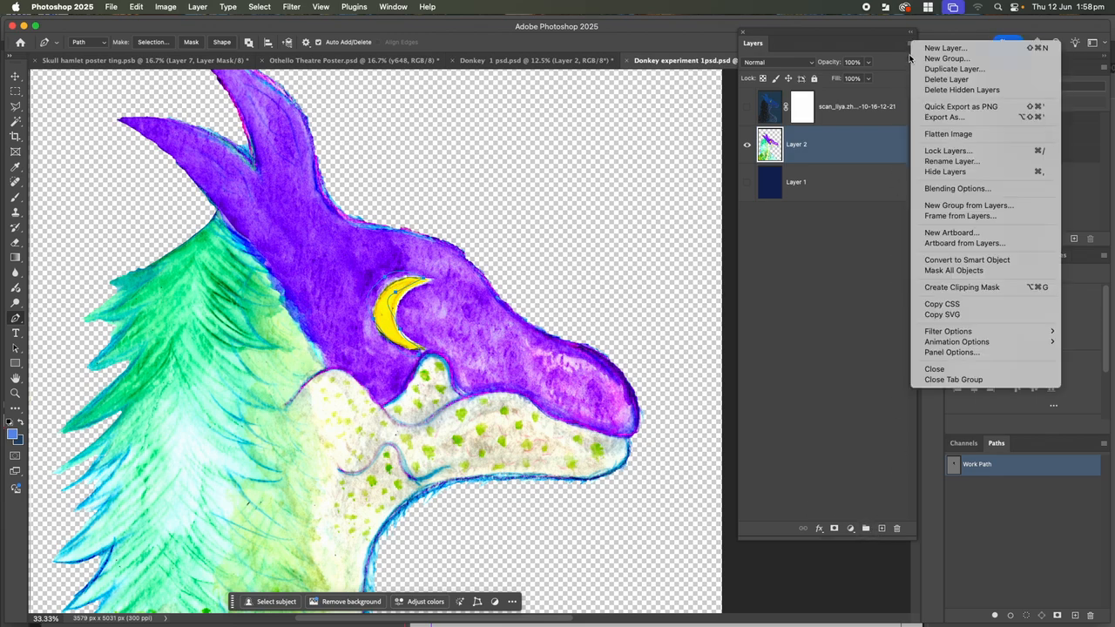
{"action": "left_click", "coordinate": [858, 254]}
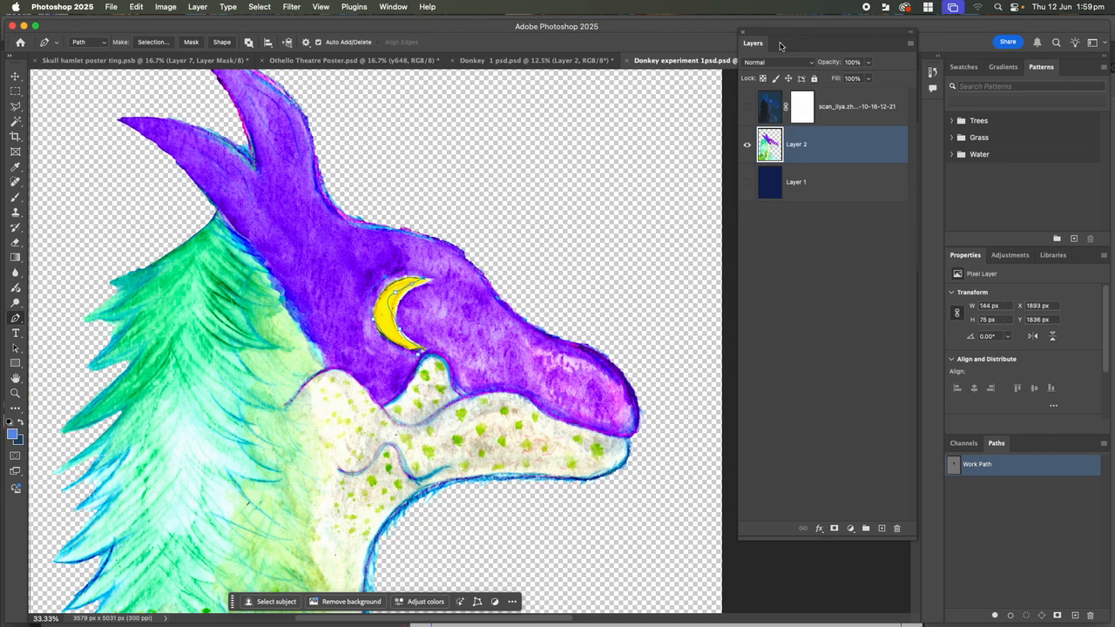
{"action": "left_click", "coordinate": [17, 77]}
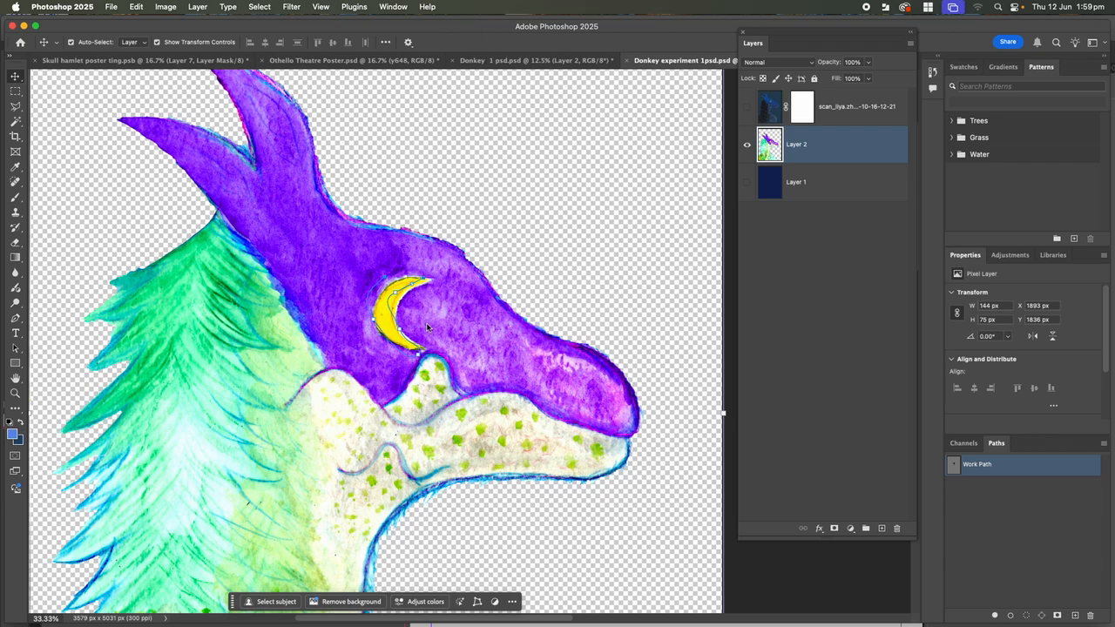